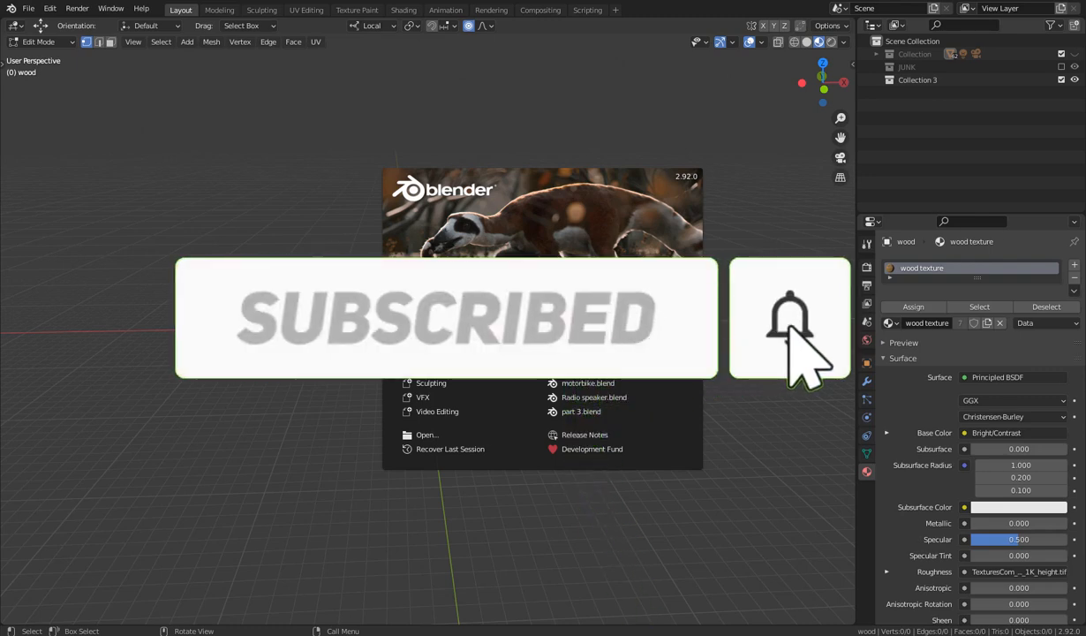
Switch to the UV Editing workspace and unlink the wood texture image from the UV editor
key("Escape")
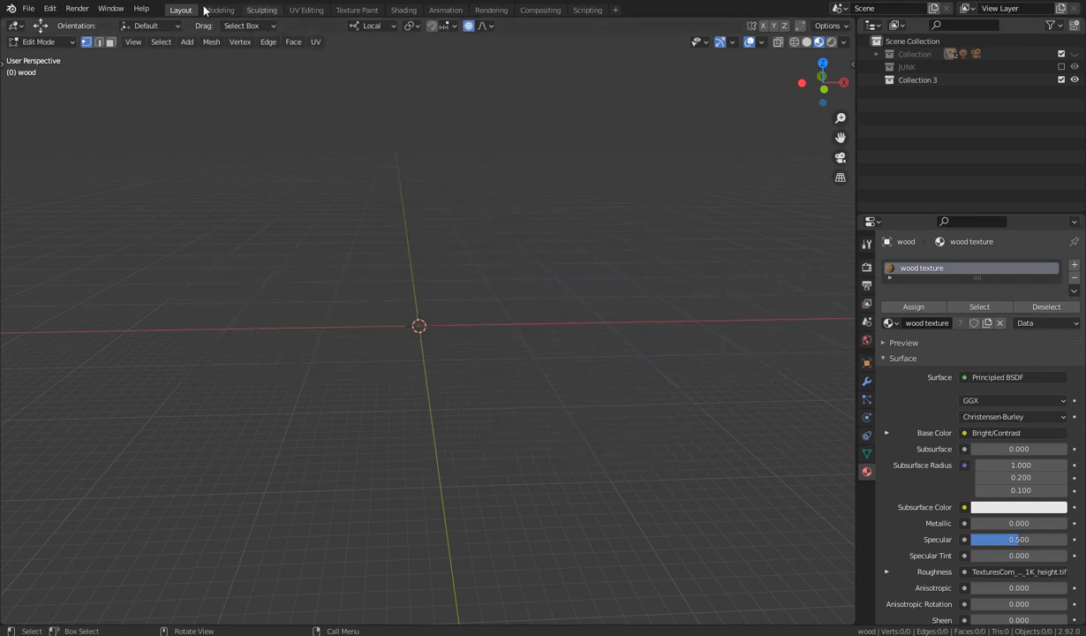
left_click(308, 10)
scroll(279, 422, "down", 5)
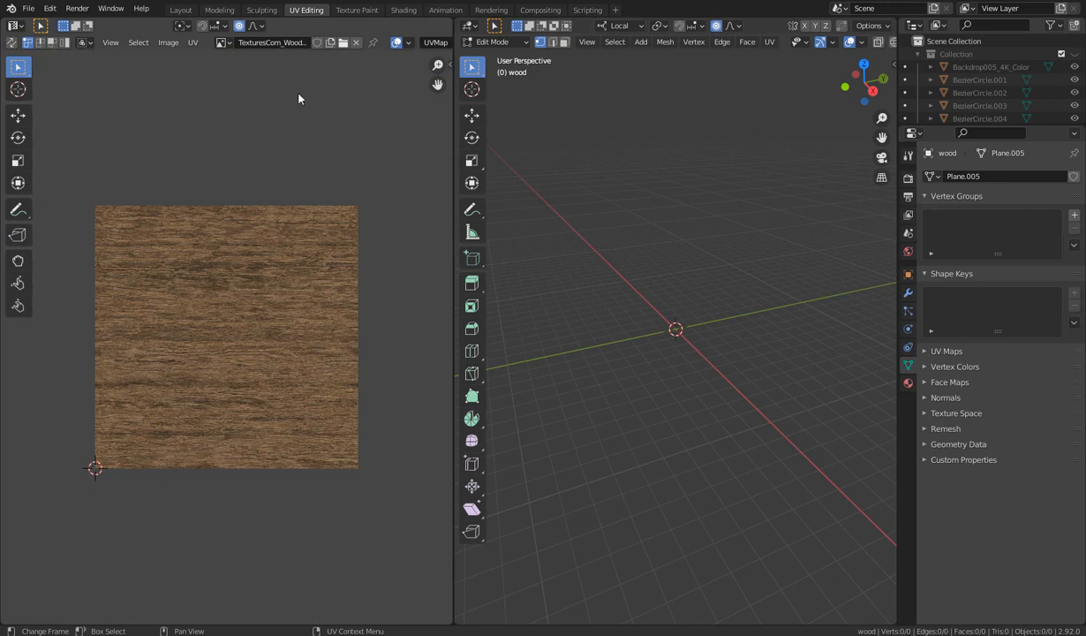
left_click(357, 42)
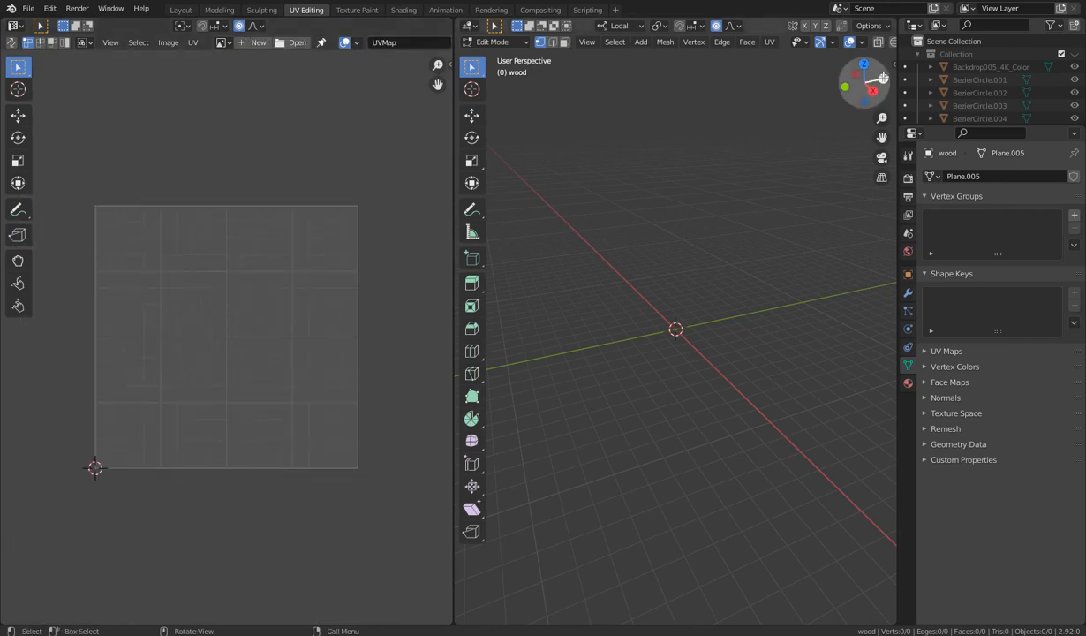
Turn on the Screencast Keys display in the 3D viewport
key("n")
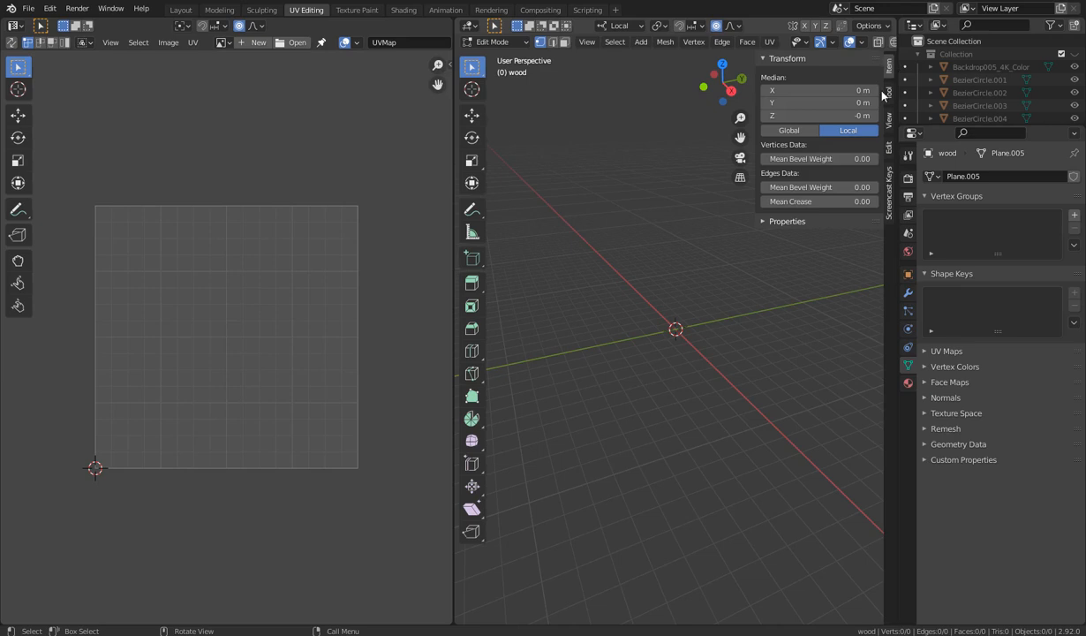
left_click(888, 192)
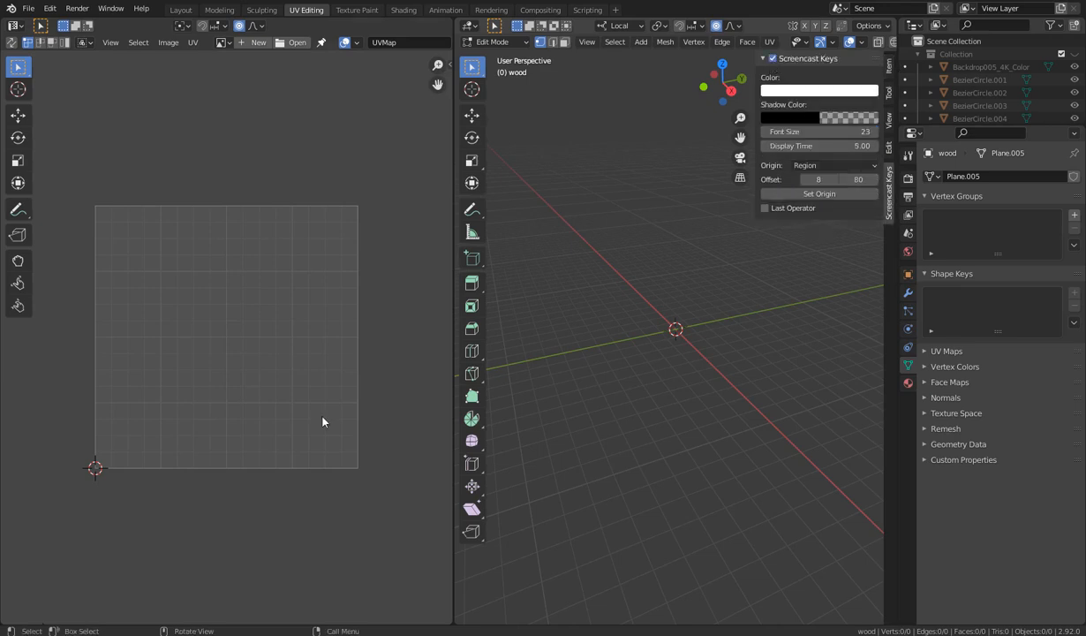
middle_click_drag(98, 547, 110, 543)
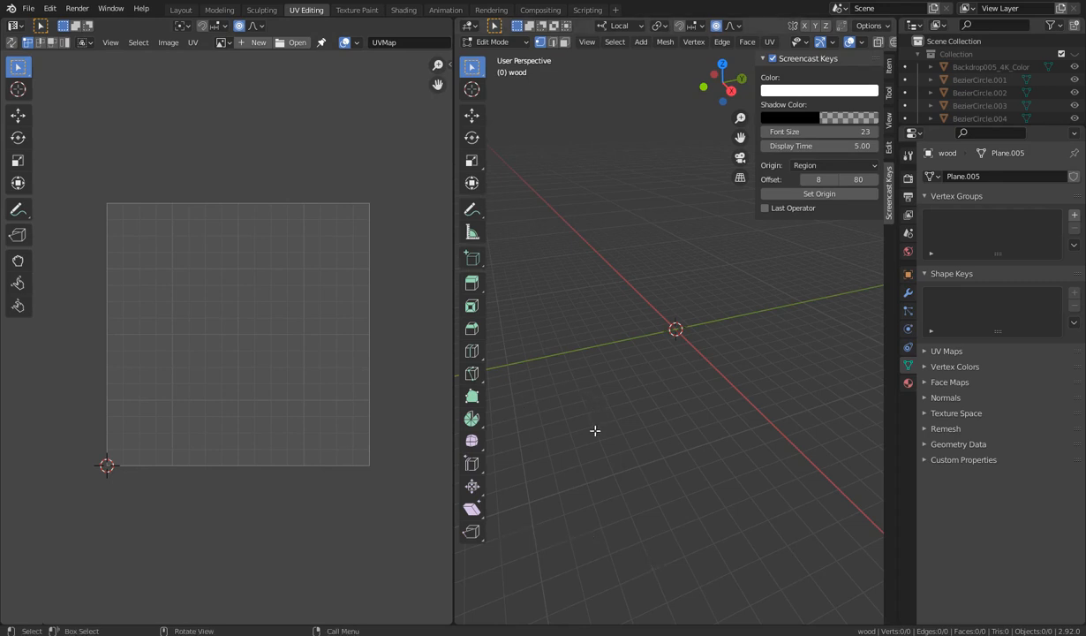
Leave Edit Mode on the wood object and add a cube mesh at the scene origin
mouse_move(594, 430)
middle_mouse_down()
mouse_move(560, 427)
mouse_move(596, 429)
middle_mouse_up()
key("shift+a")
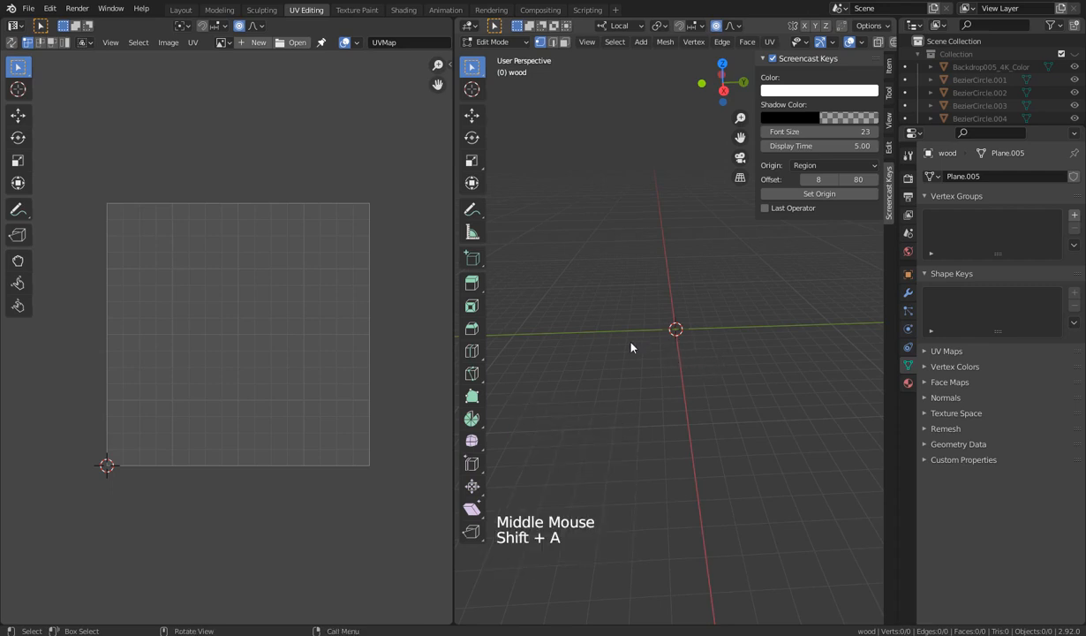
key("Tab")
middle_click(655, 397)
key("shift+a")
mouse_move(642, 388)
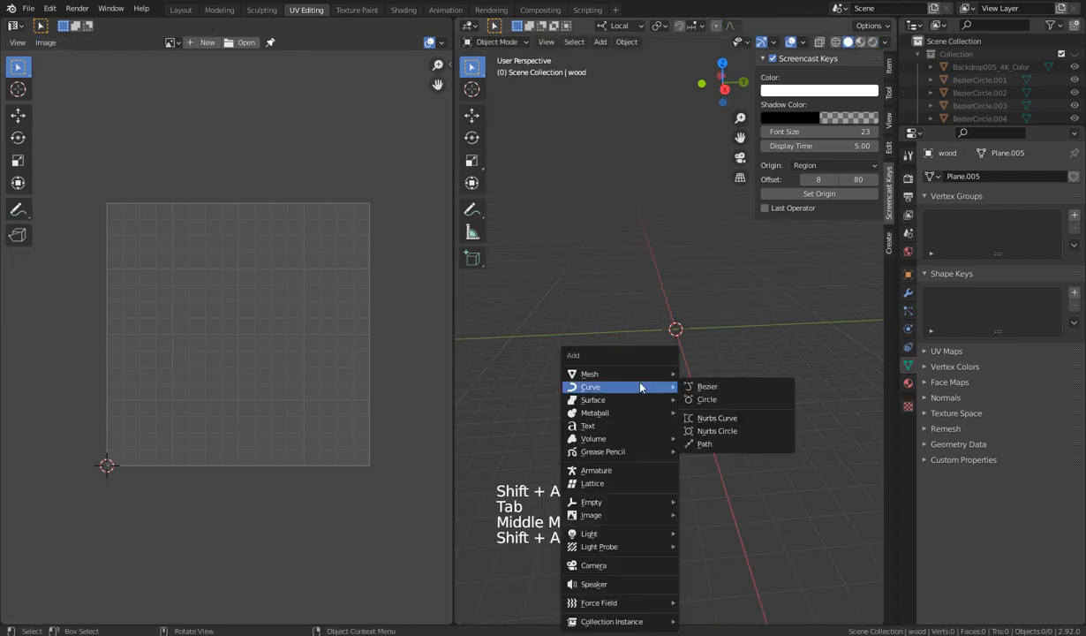
left_click(707, 386)
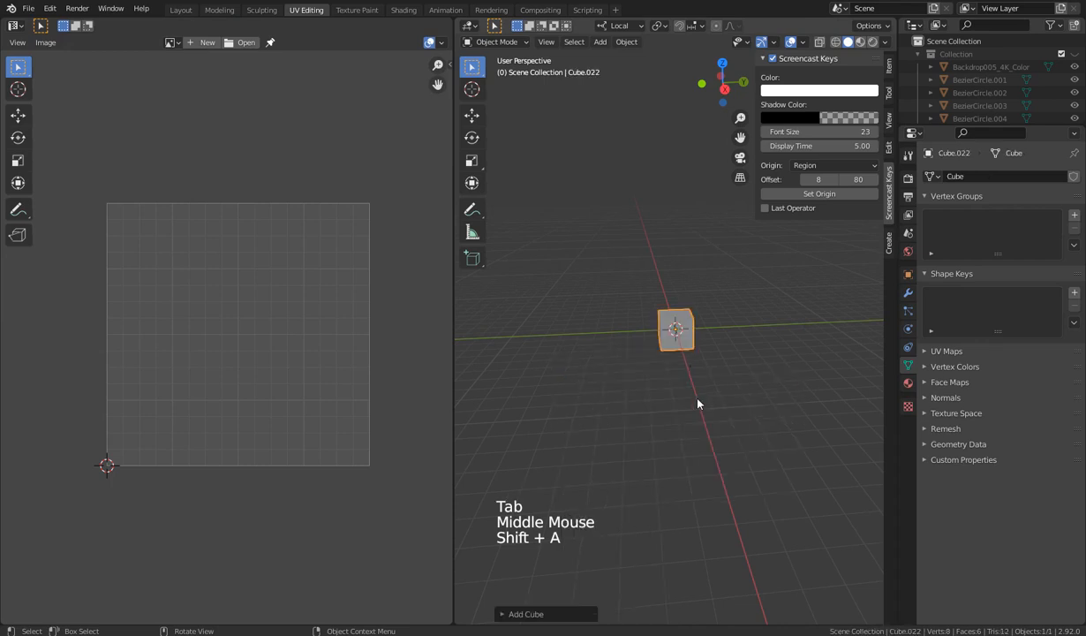
Enter Edit Mode on the new cube so its UV layout shows in the UV editor
middle_click_drag(698, 403, 678, 404)
scroll(683, 403, "up", 5)
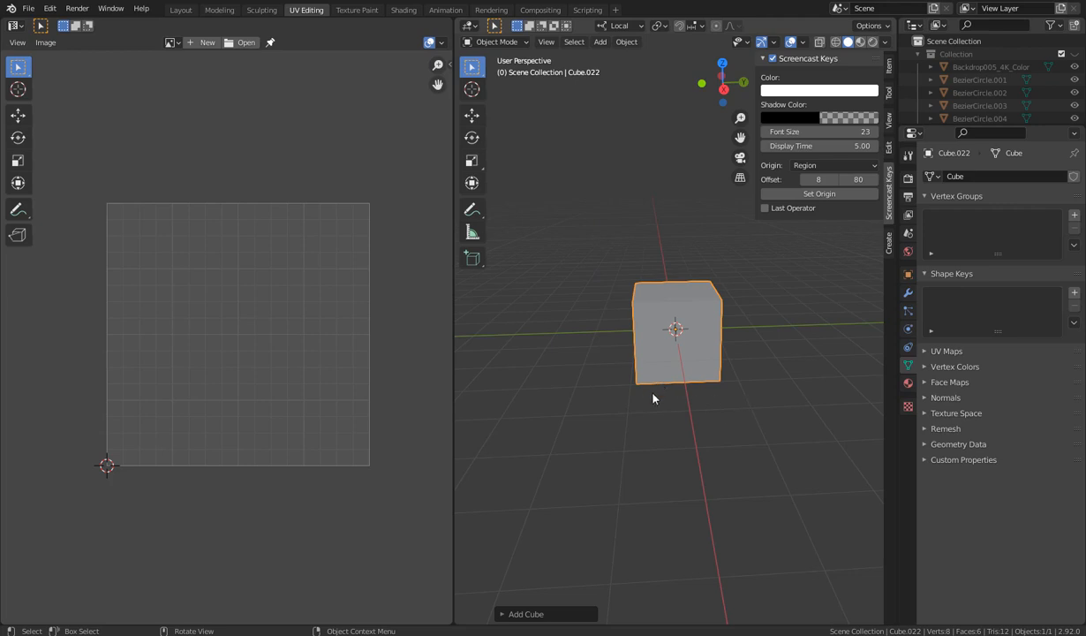
key("Tab")
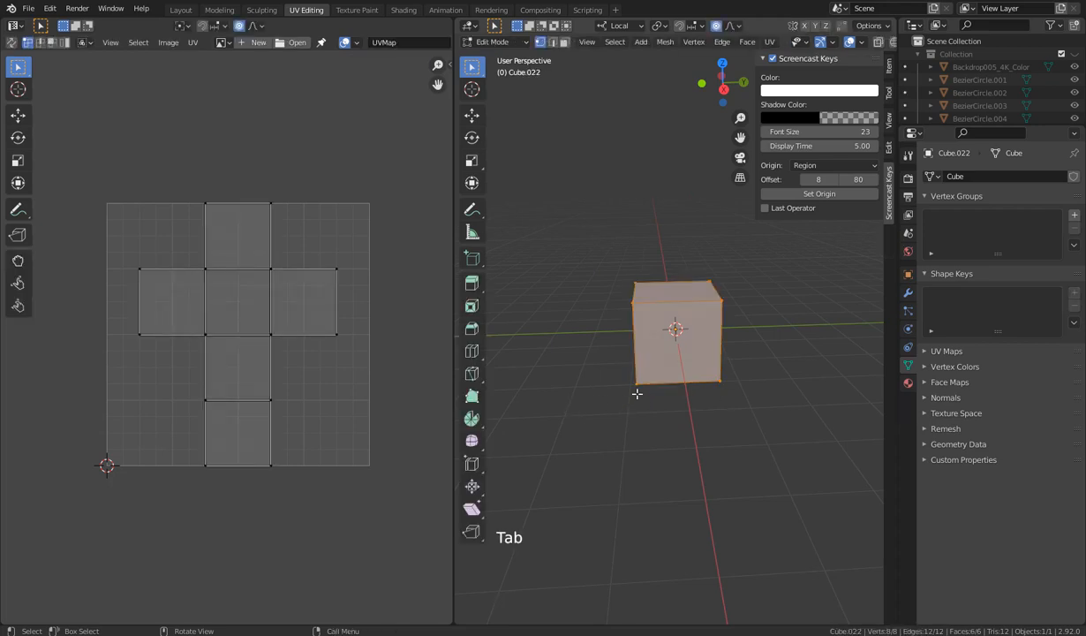
middle_click_drag(649, 393, 686, 397)
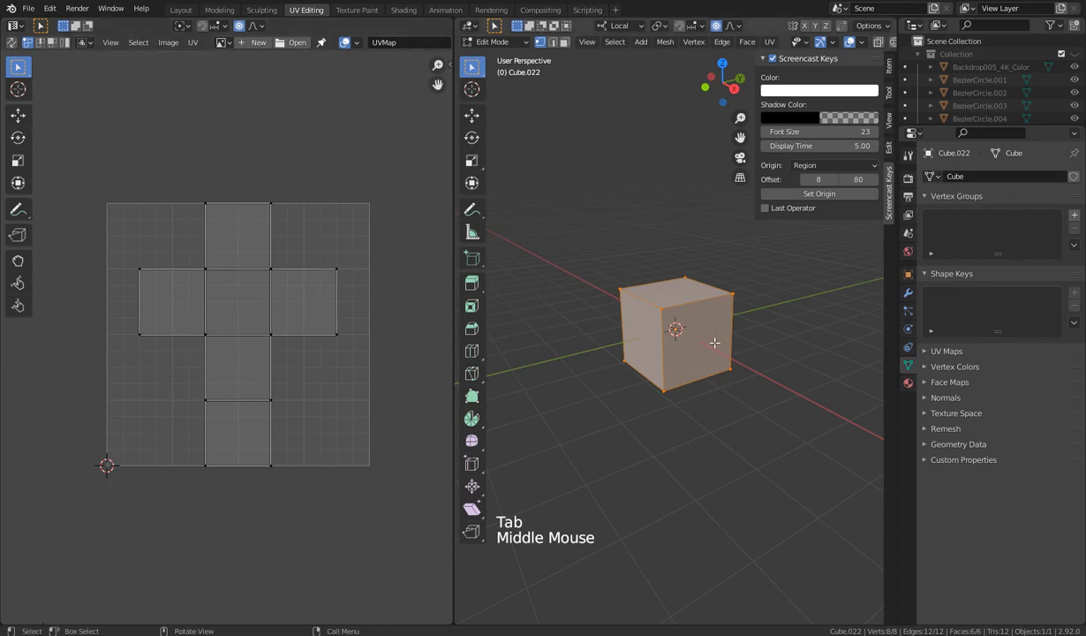
middle_click_drag(656, 381, 670, 380)
scroll(670, 380, "up", 3)
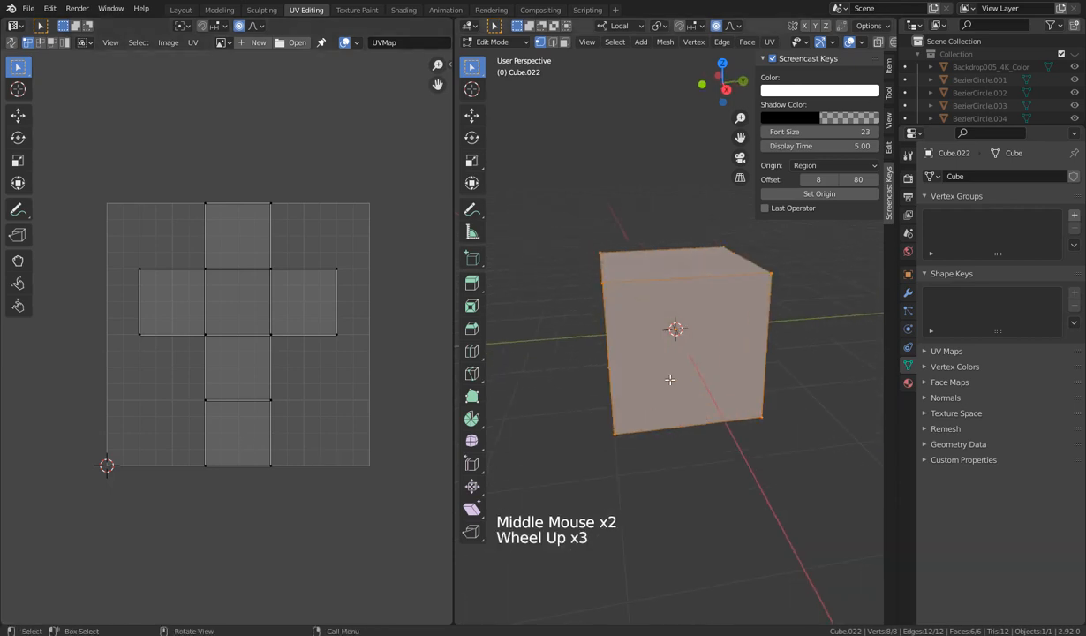
scroll(670, 377, "down", 1)
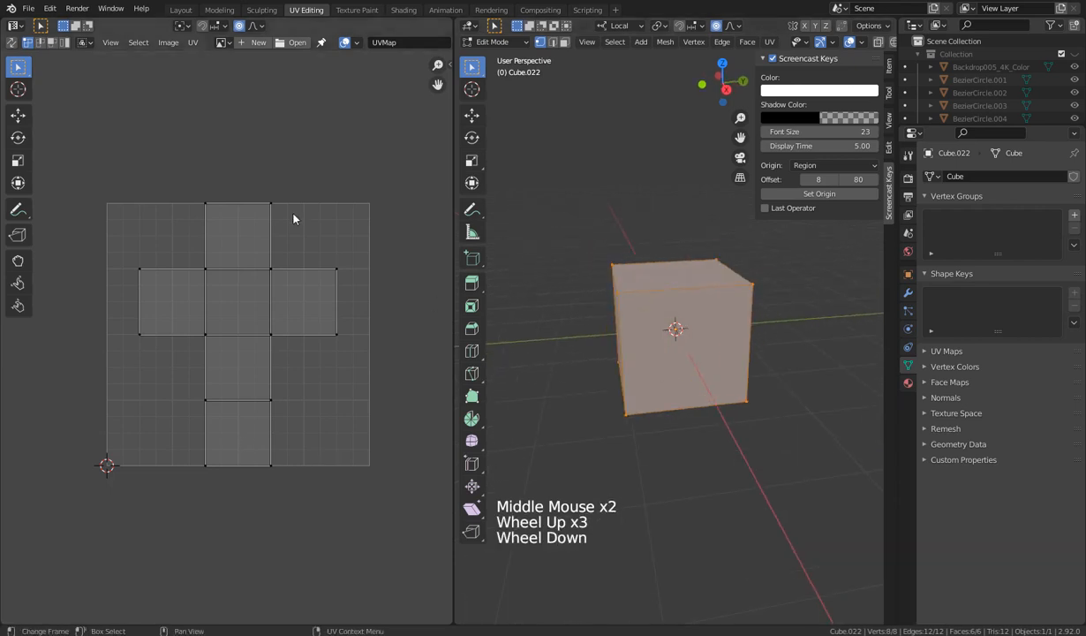
Create a new image named "uv tes 1" with the generated type UV Grid in the UV editor
left_click(245, 48)
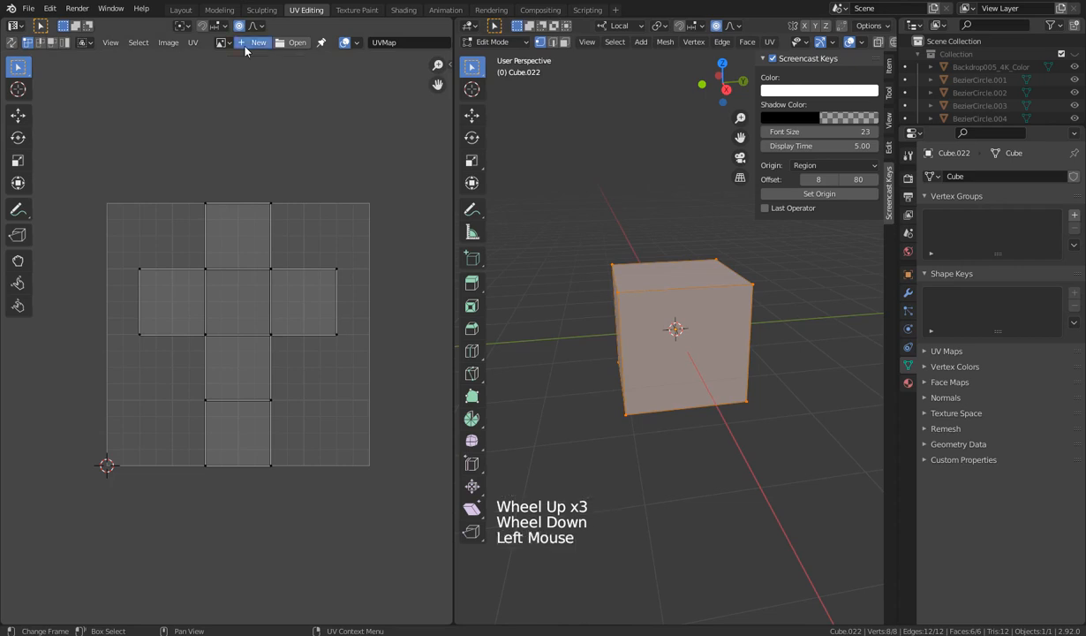
left_click(251, 141)
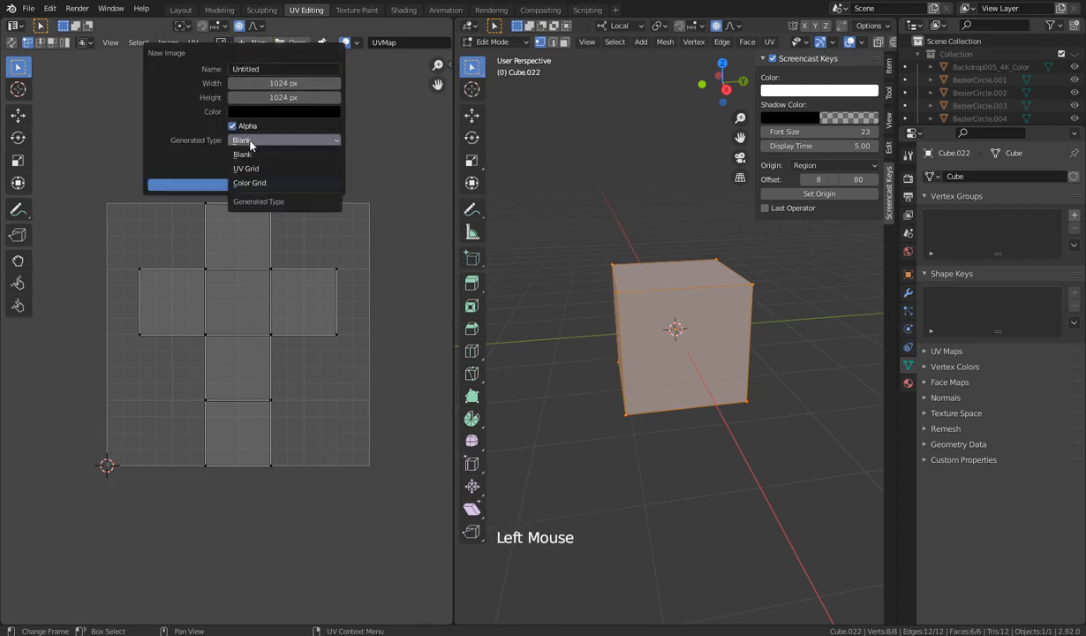
left_click(251, 173)
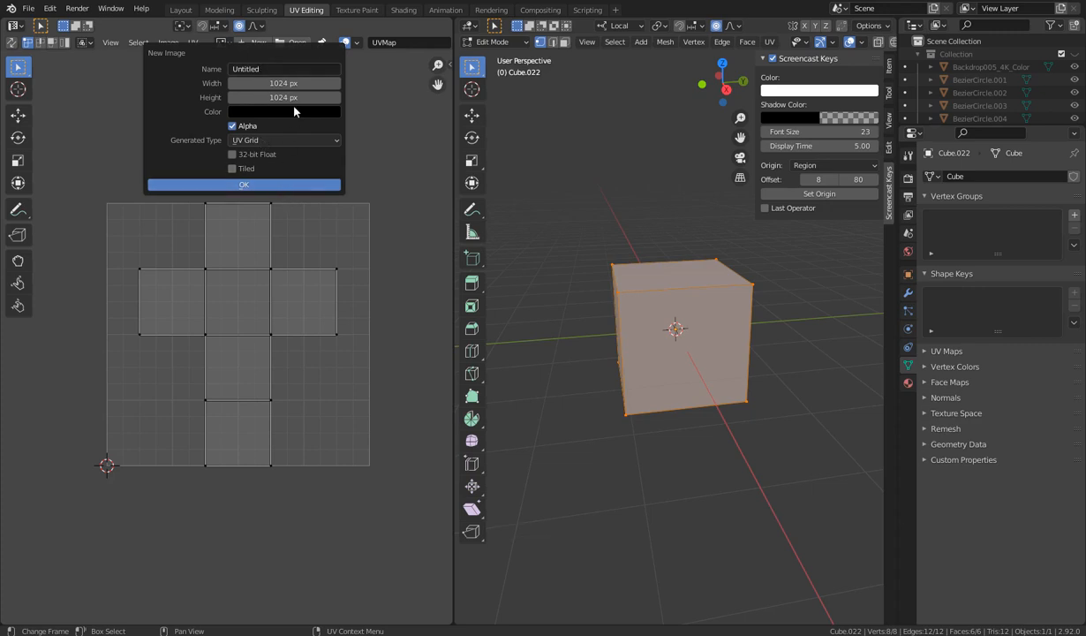
left_click(284, 68)
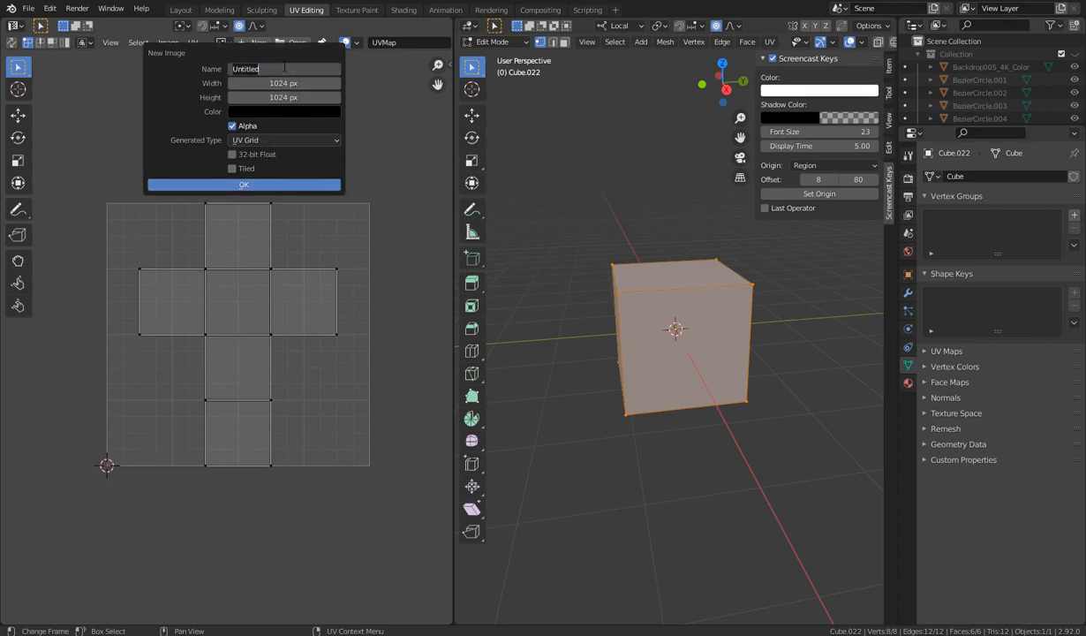
type("uv tes 1")
left_click(273, 184)
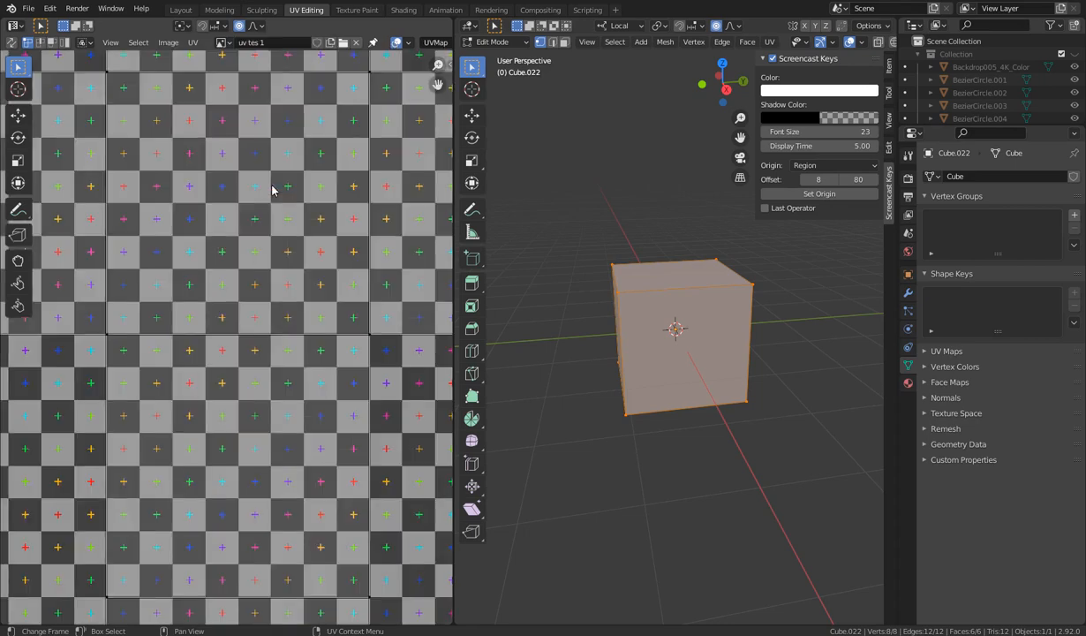
scroll(255, 277, "down", 8)
scroll(246, 264, "up", 3)
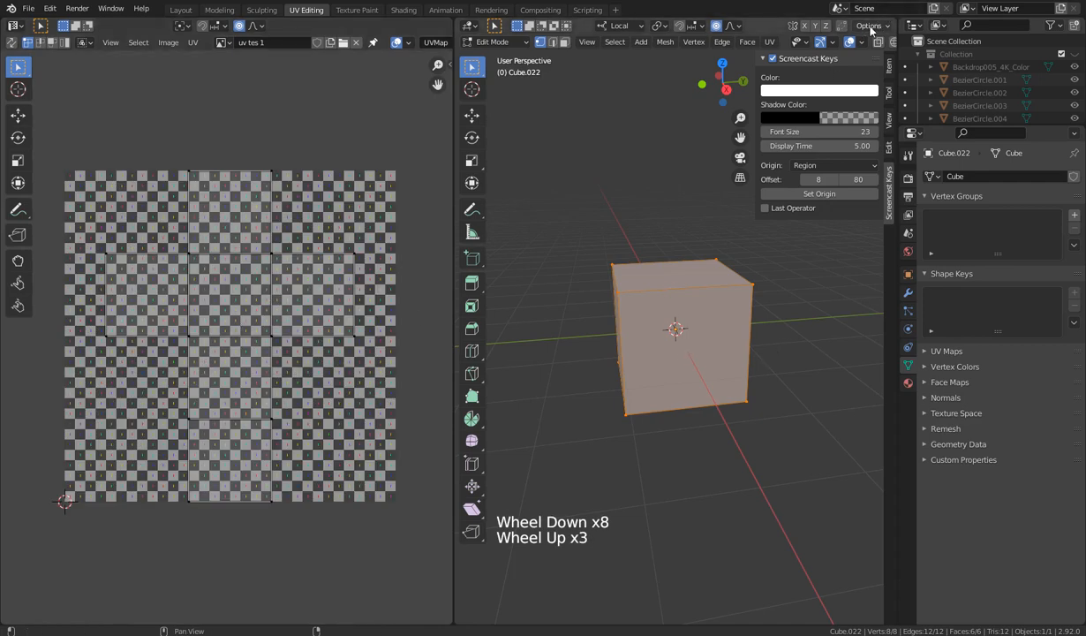
Preview the cube in Rendered shading, and set the 3D viewport to Material Preview shading
middle_click_drag(874, 43, 813, 43)
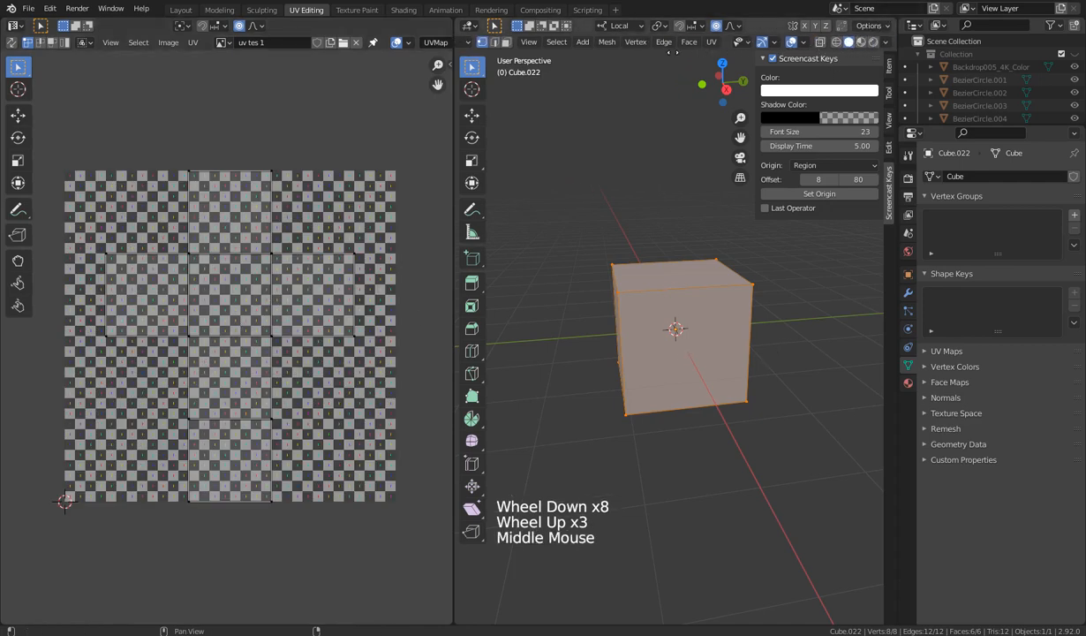
left_click(861, 42)
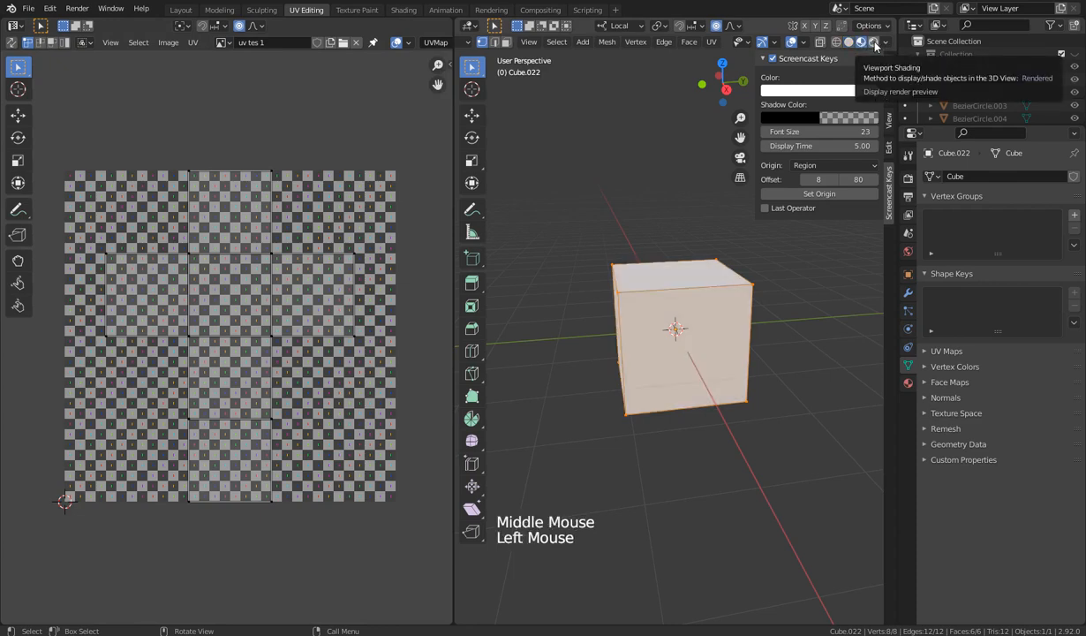
left_click(875, 43)
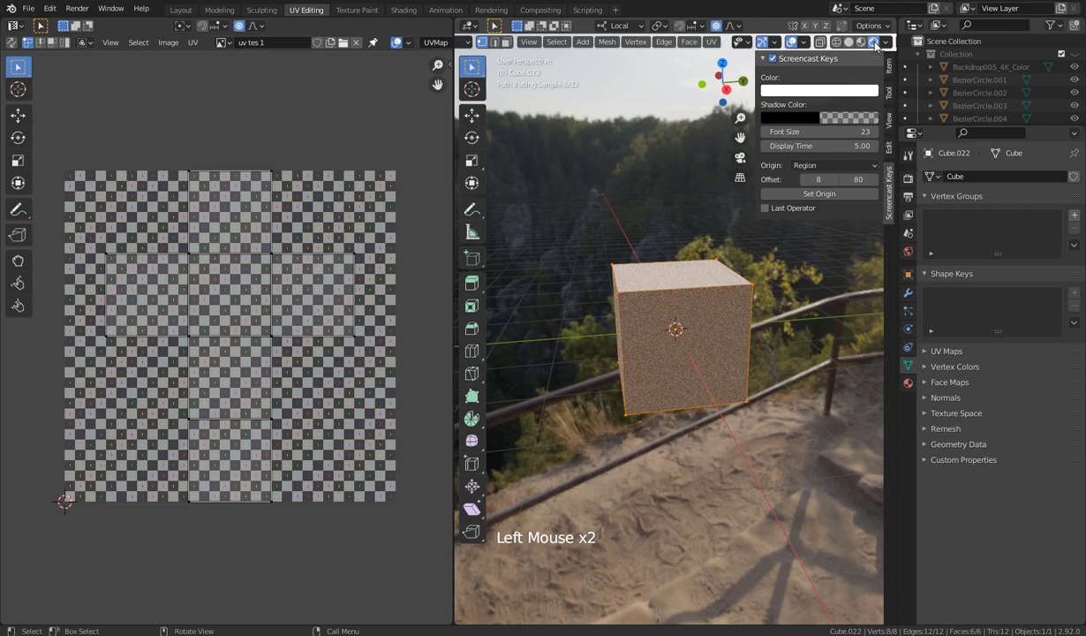
left_click(849, 43)
middle_click_drag(750, 344, 764, 359)
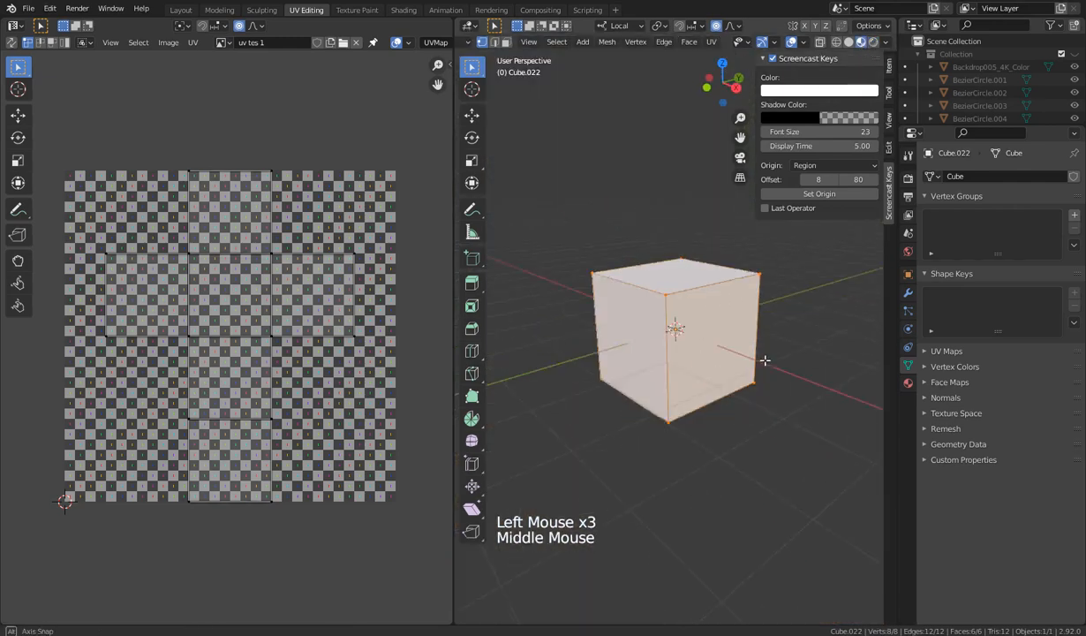
scroll(776, 358, "up", 2)
scroll(776, 358, "up", 2)
scroll(777, 358, "down", 2)
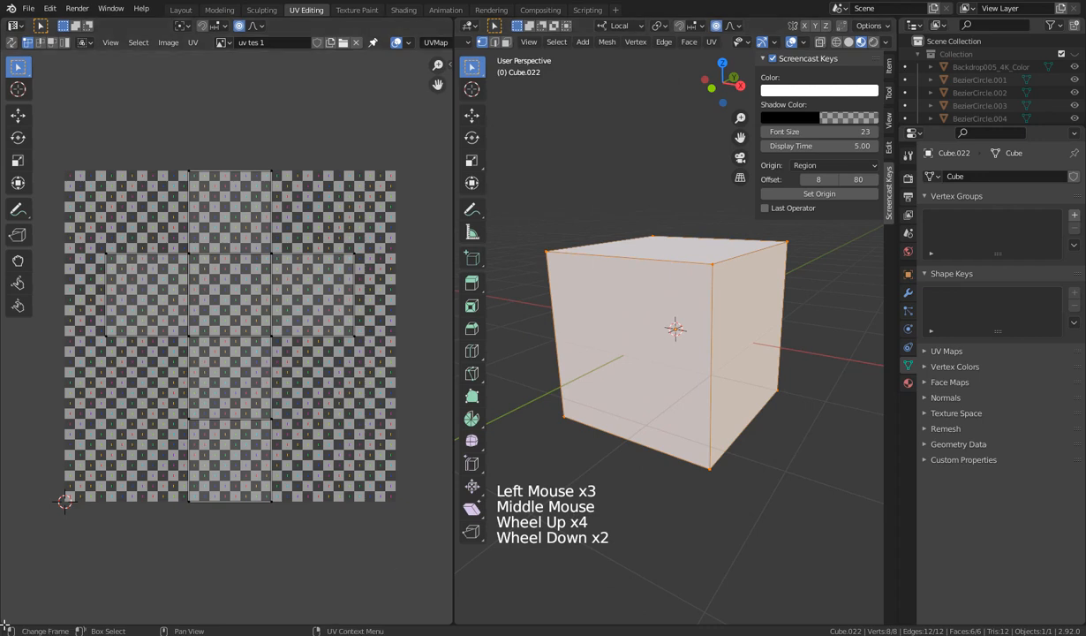
Split the UV editor area horizontally at about half height and change the lower part to the Shader Editor
left_click_drag(2, 623, 15, 332)
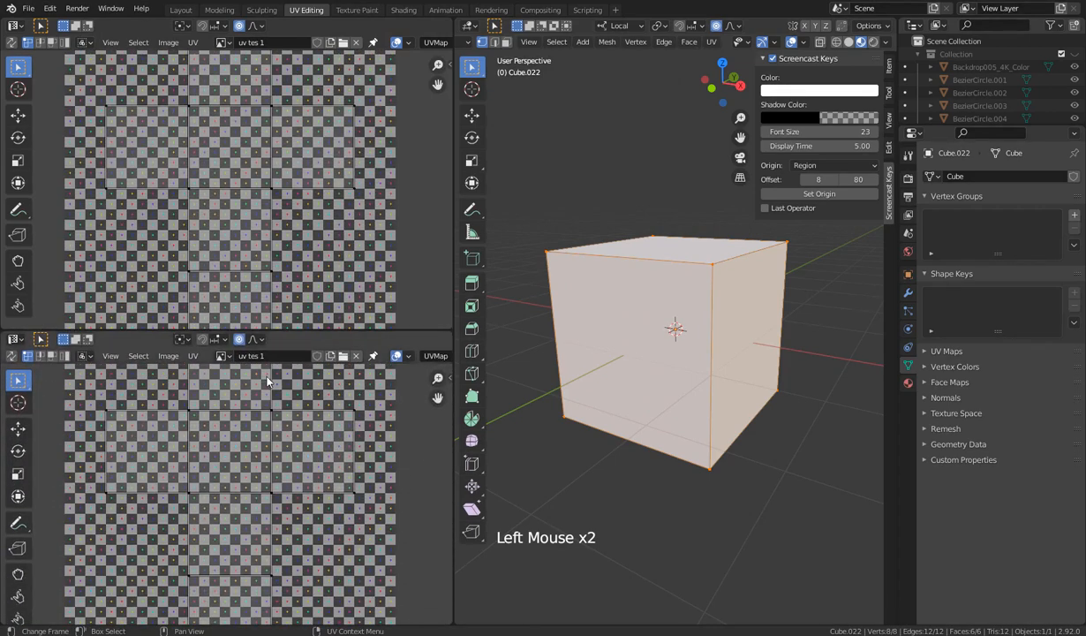
left_click(15, 339)
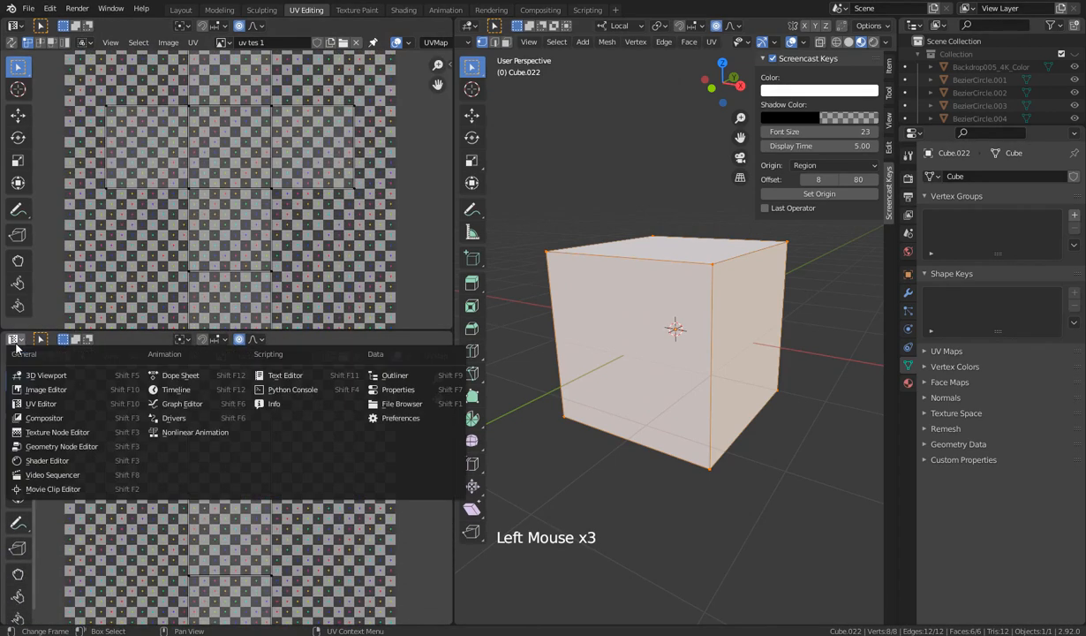
left_click(47, 460)
scroll(216, 481, "down", 19)
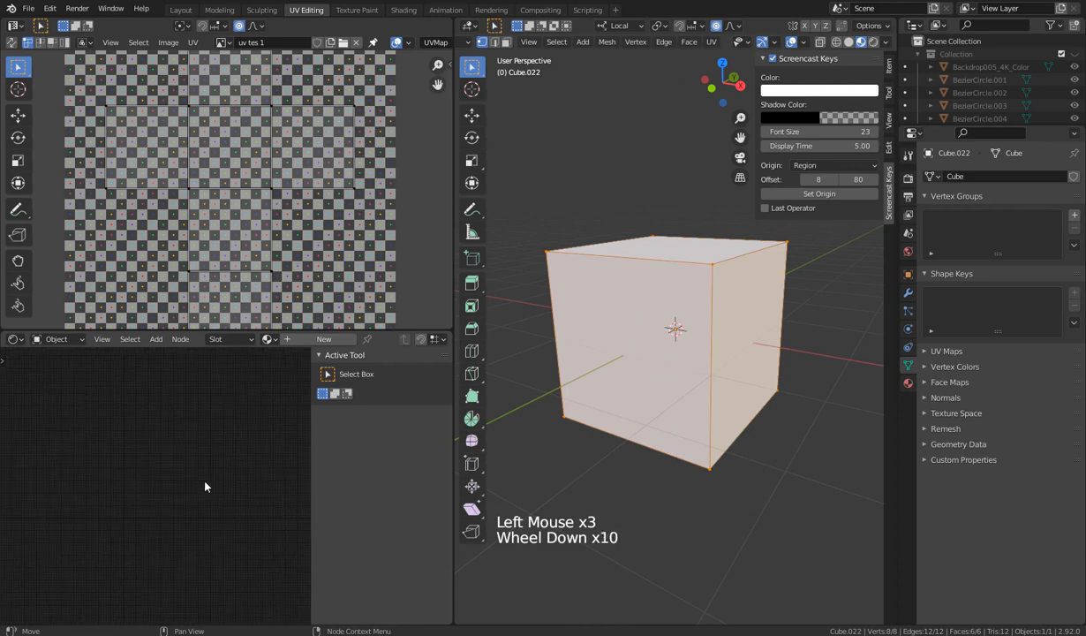
Return to Object Mode and create a new material for the selected cube
key("Tab")
left_click(682, 306)
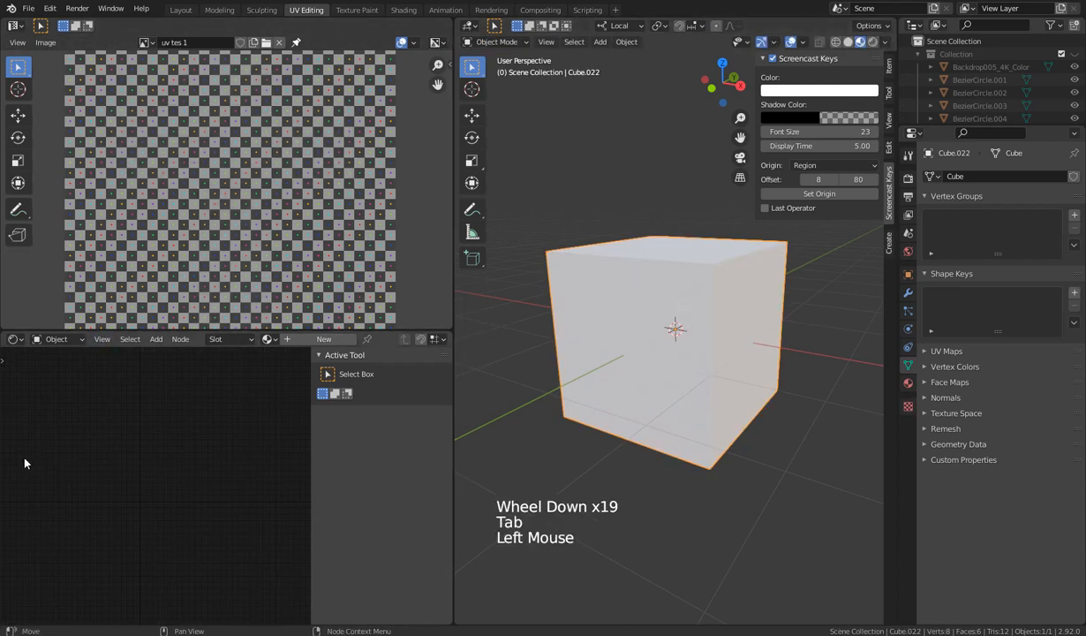
left_click(324, 339)
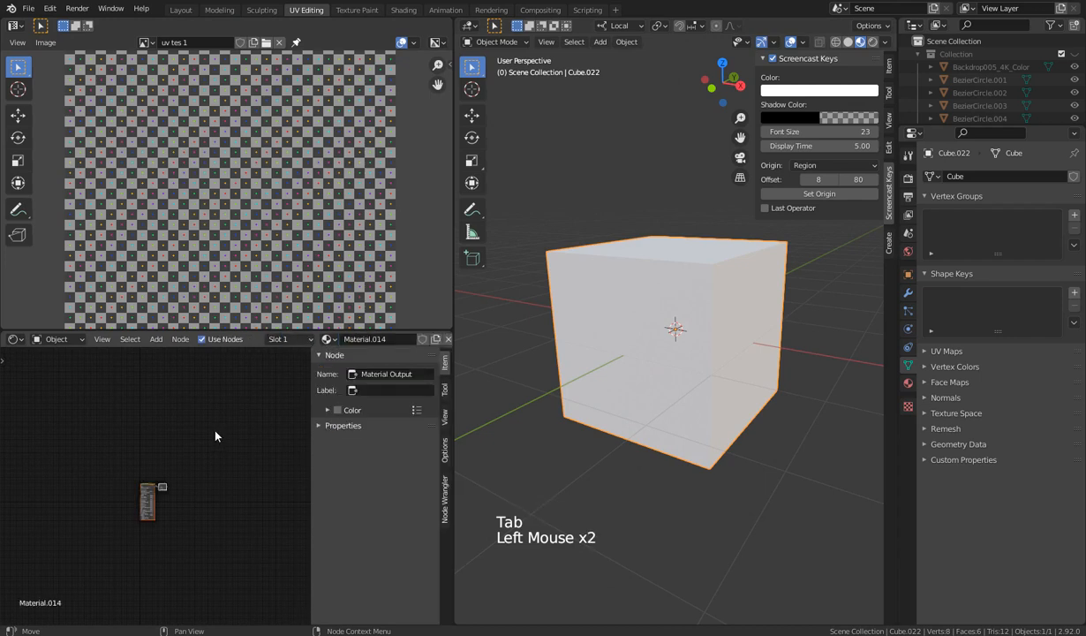
Add an Image Texture node beside the Principled BSDF and connect its Color output to Base Color
scroll(216, 436, "up", 10)
scroll(215, 436, "up", 8)
scroll(147, 441, "up", 6)
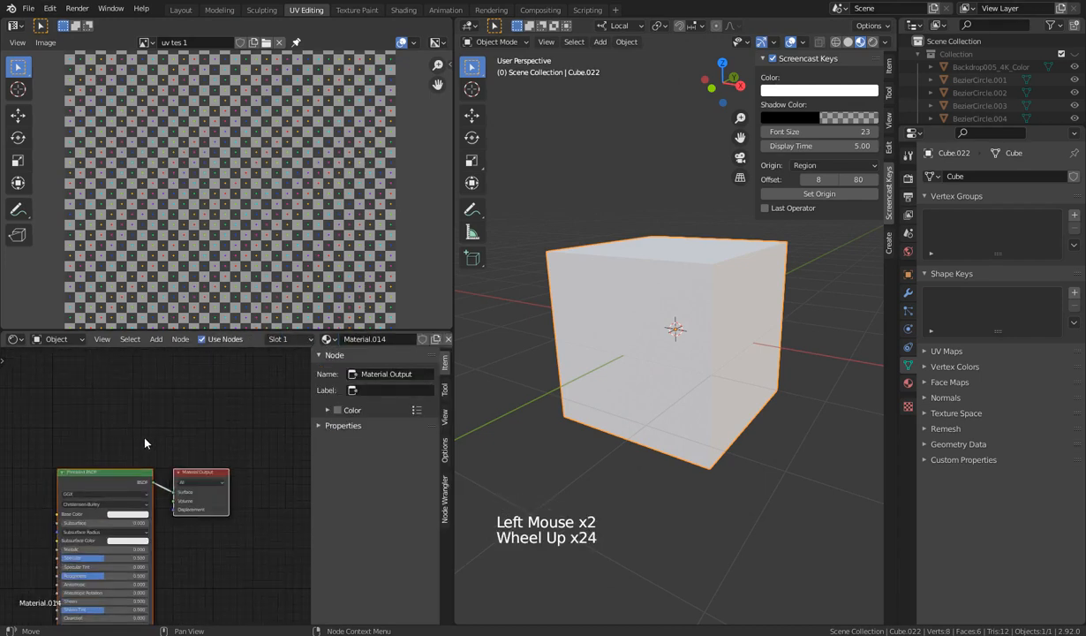
middle_click_drag(148, 442, 172, 383)
scroll(170, 383, "down", 5)
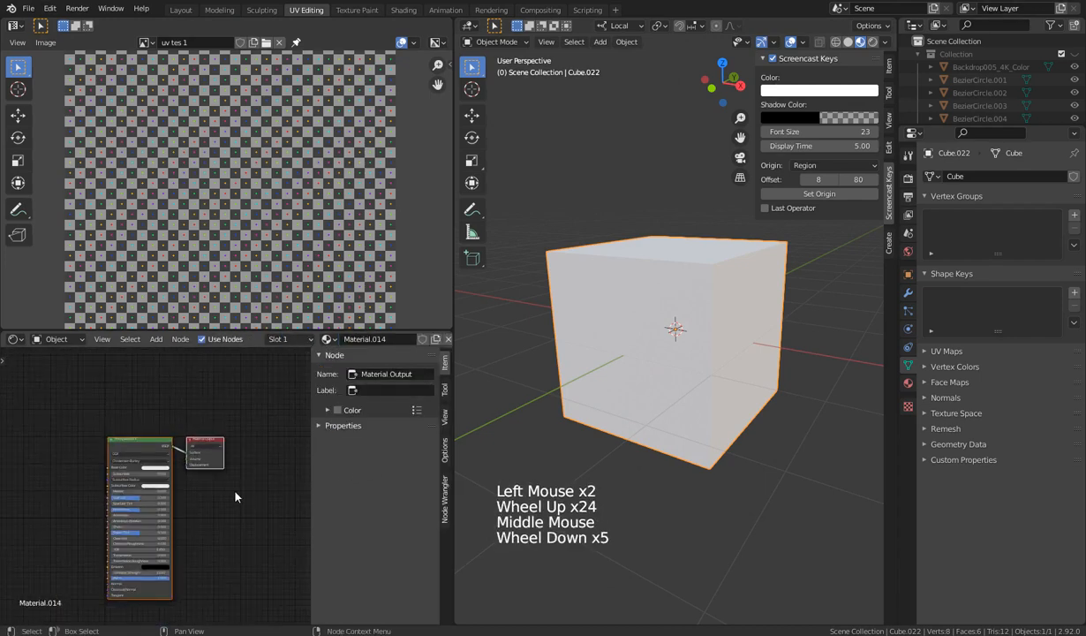
middle_click_drag(215, 531, 251, 505)
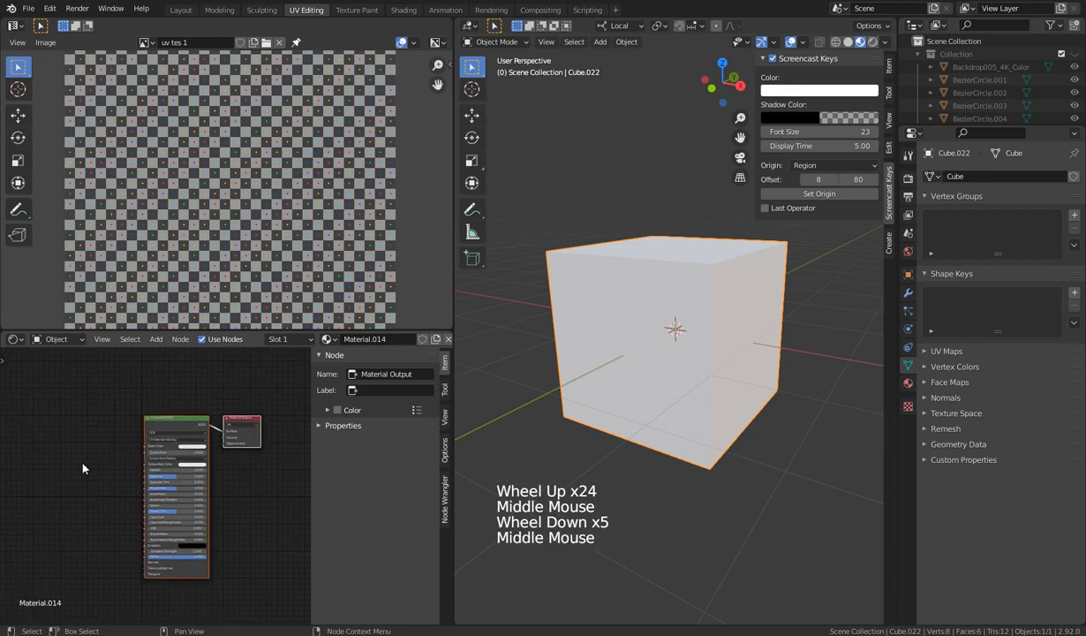
key("shift+a")
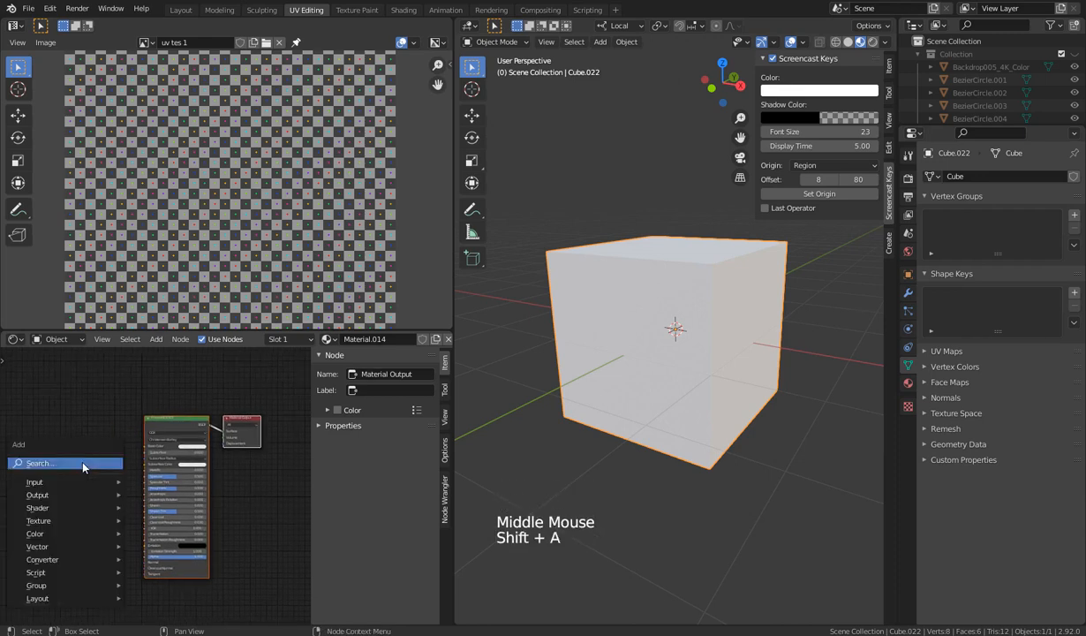
mouse_move(71, 524)
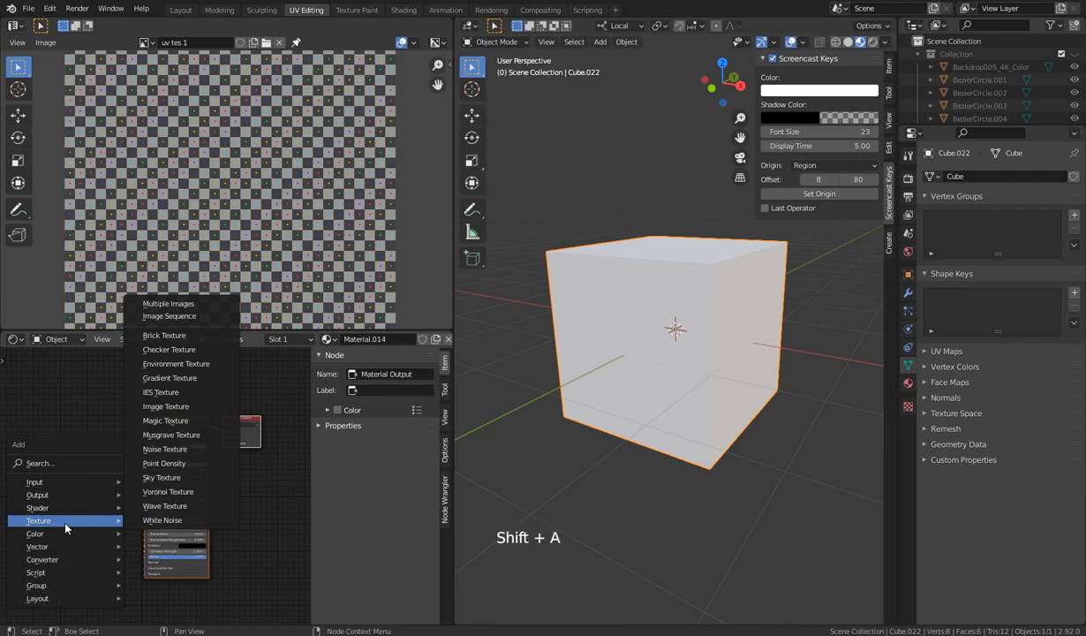
left_click(163, 406)
left_click(22, 422)
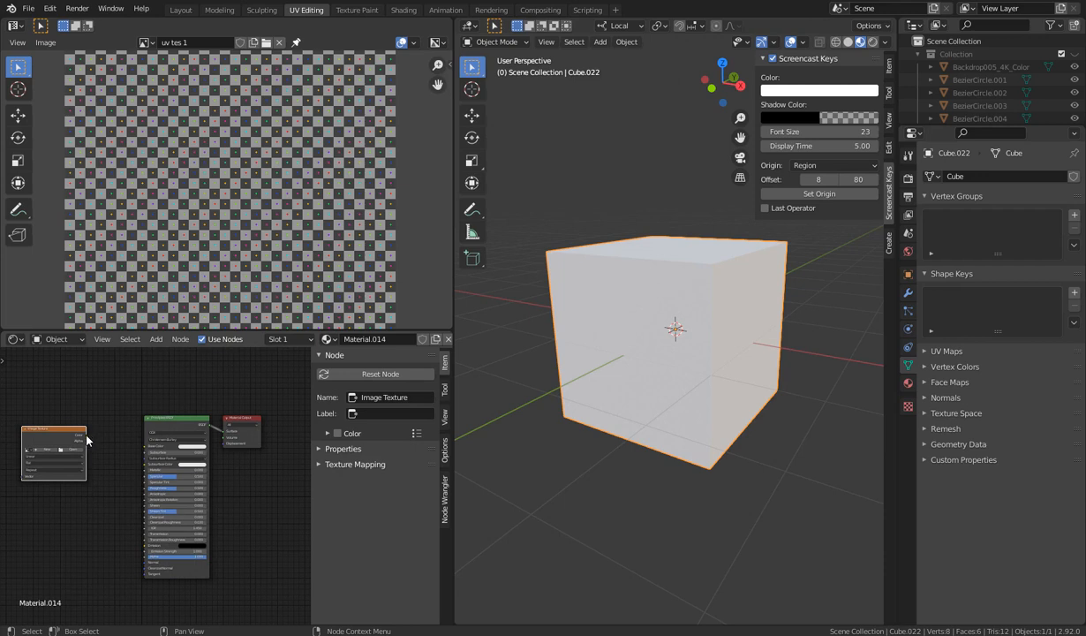
left_click_drag(86, 436, 146, 447)
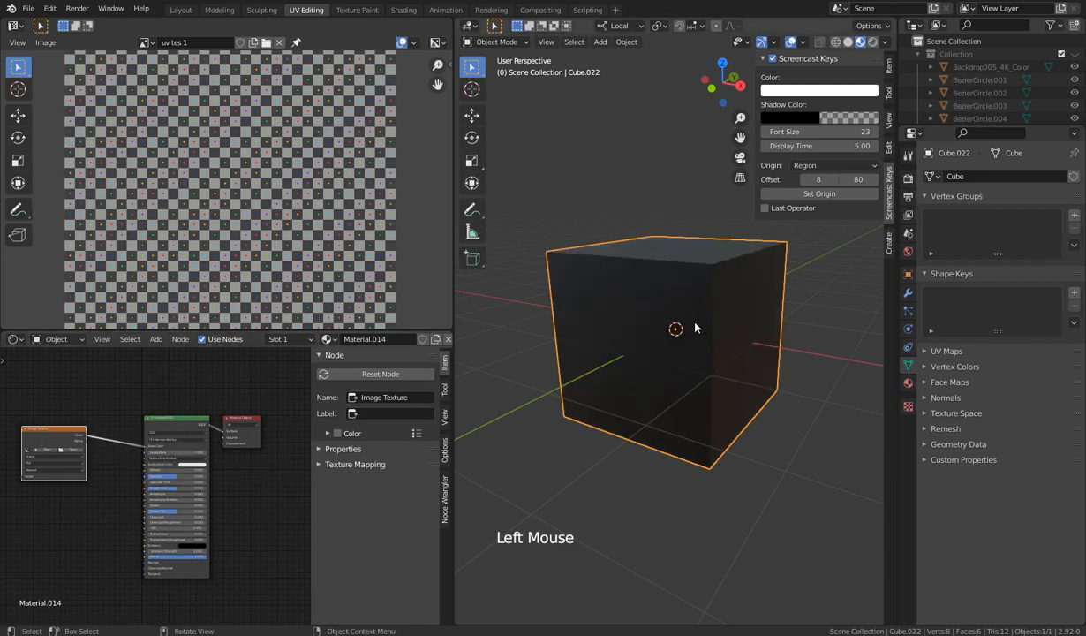
Hide the Shader Editor's sidebar and assign the existing image "uv tes 1" to the Image Texture node
scroll(68, 529, "up", 5)
middle_click_drag(68, 529, 172, 530, "shift")
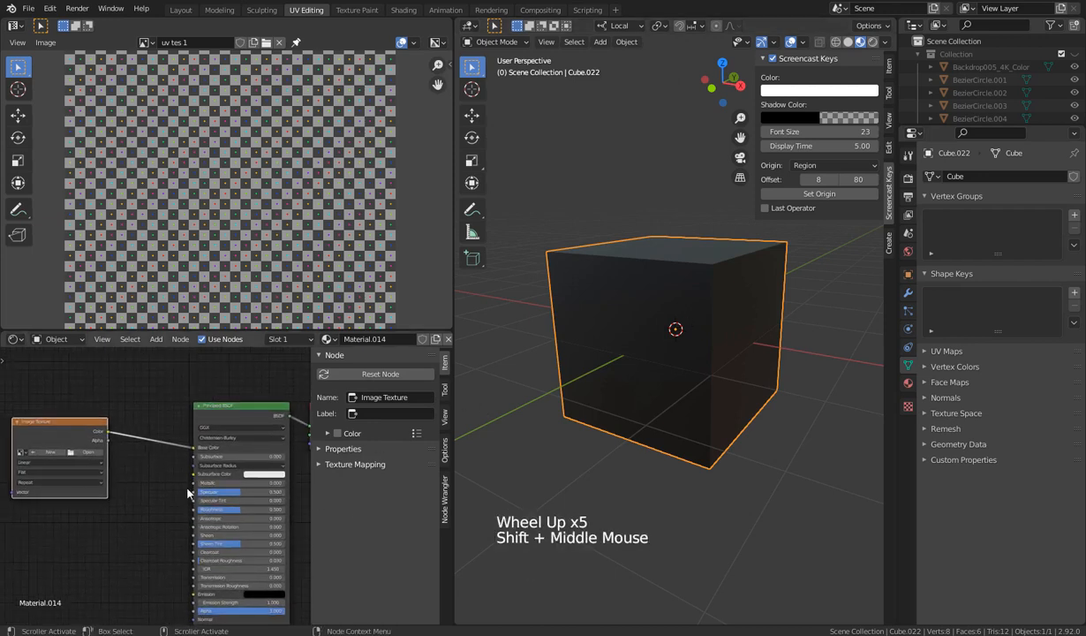
key("n")
mouse_move(169, 501)
middle_mouse_down()
mouse_move(152, 473)
mouse_move(155, 506)
middle_mouse_up()
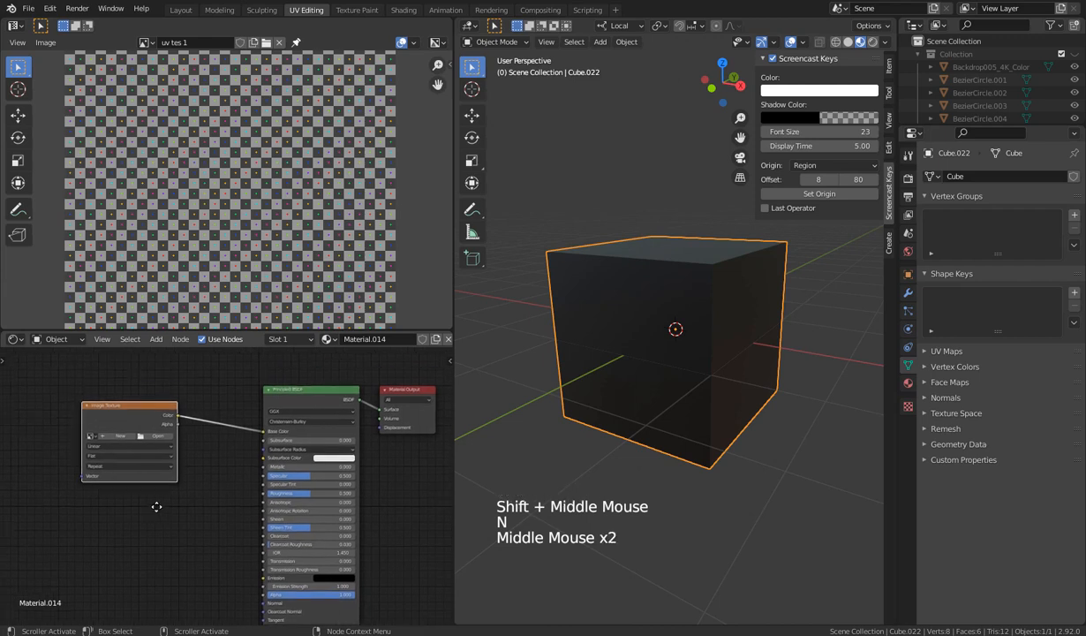
left_click(94, 440)
mouse_move(134, 522)
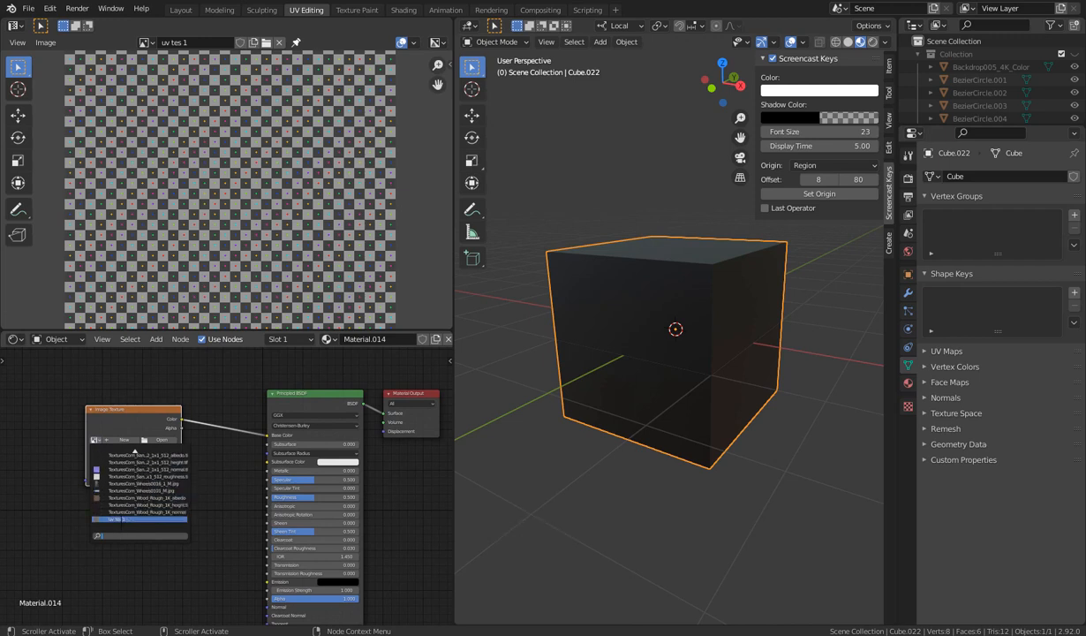
left_click(134, 519)
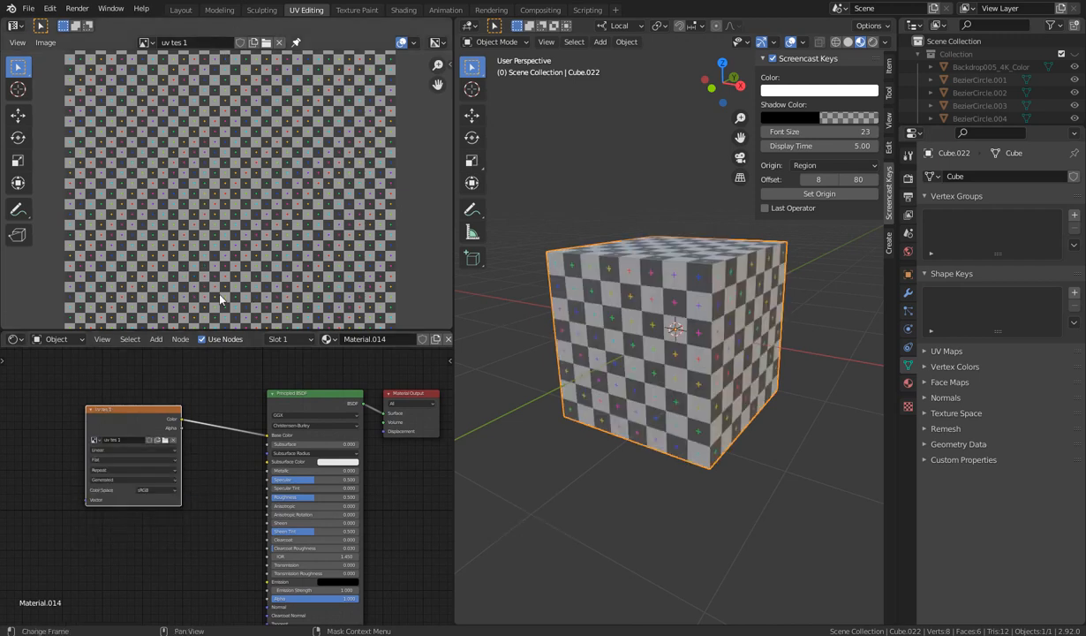
Inspect the textured cube from several sides and expand the UV Maps list in its mesh data properties
middle_click_drag(577, 359, 534, 337)
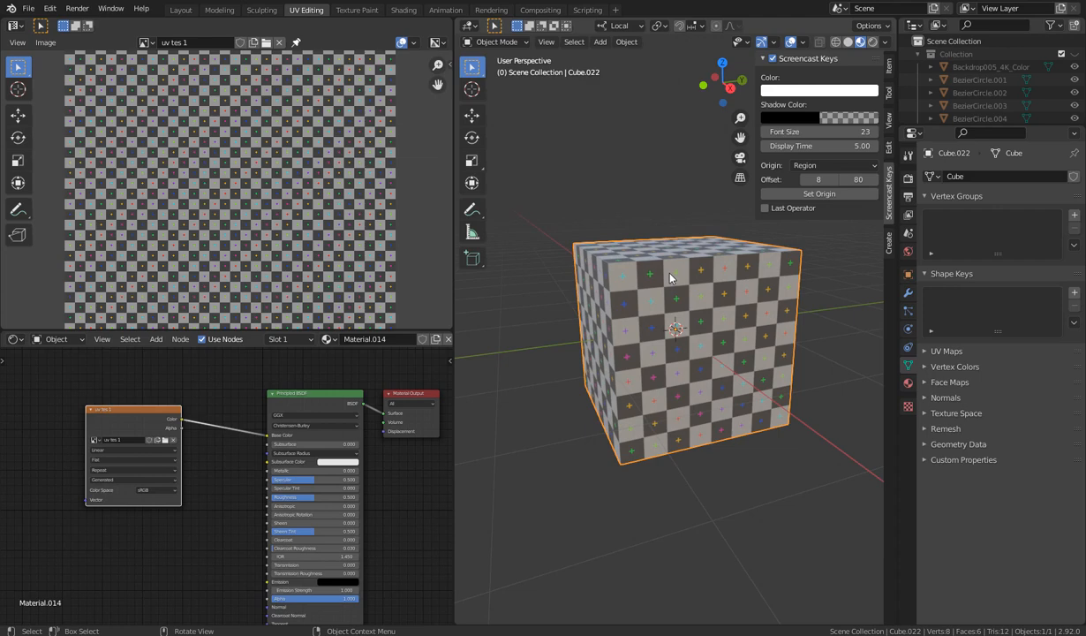
middle_click_drag(625, 359, 651, 404)
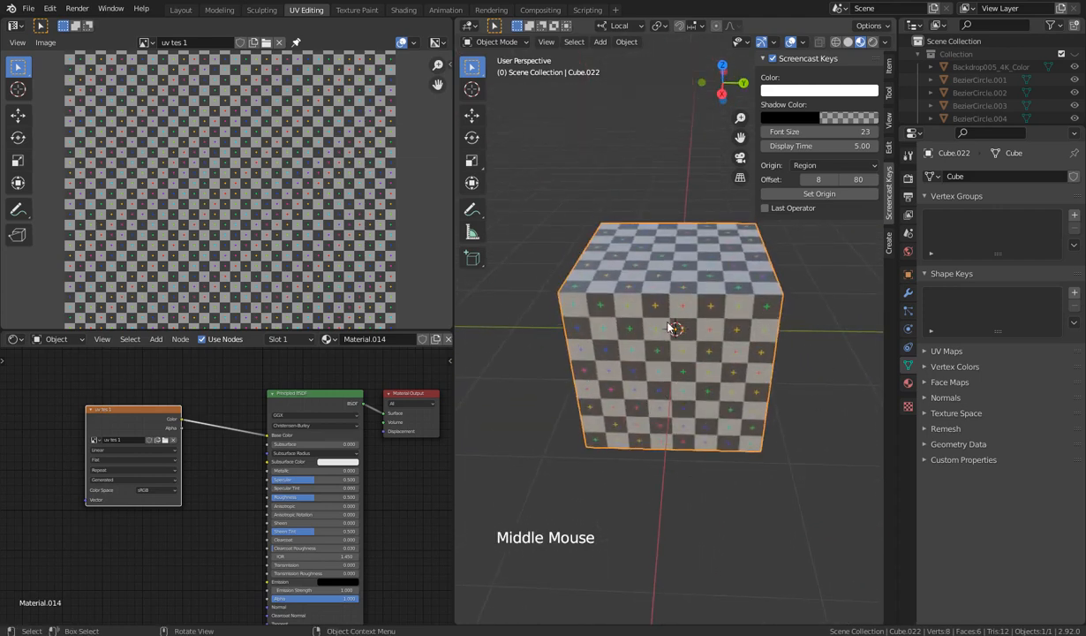
left_click(909, 365)
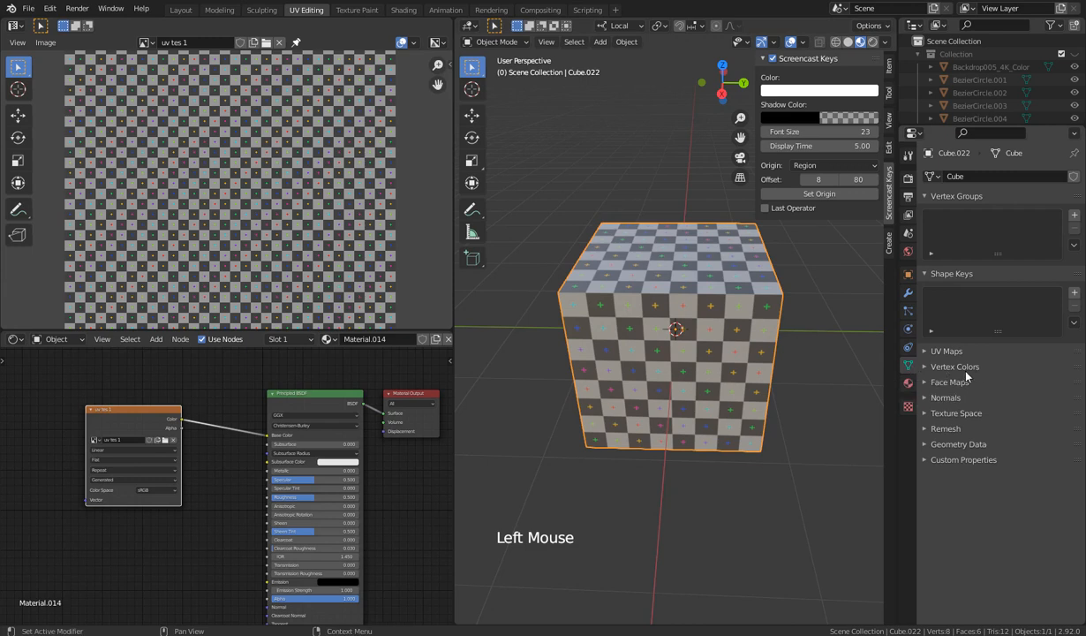
left_click(926, 352)
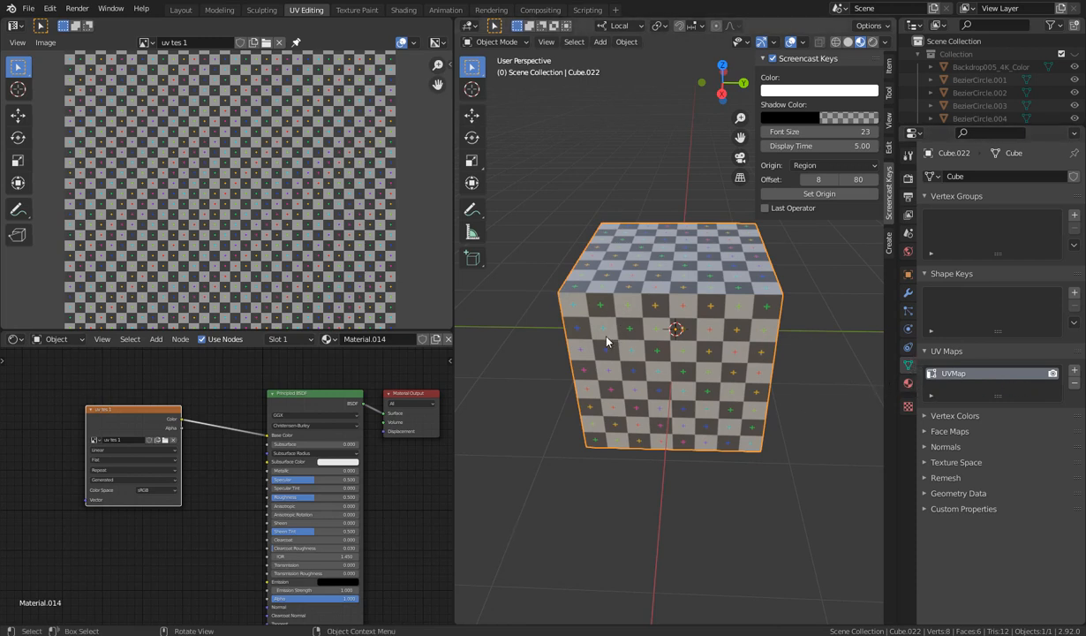
Enter Edit Mode with the cube and pick individual vertices of its unwrapped layout in the UV editor
middle_click_drag(609, 313, 669, 337)
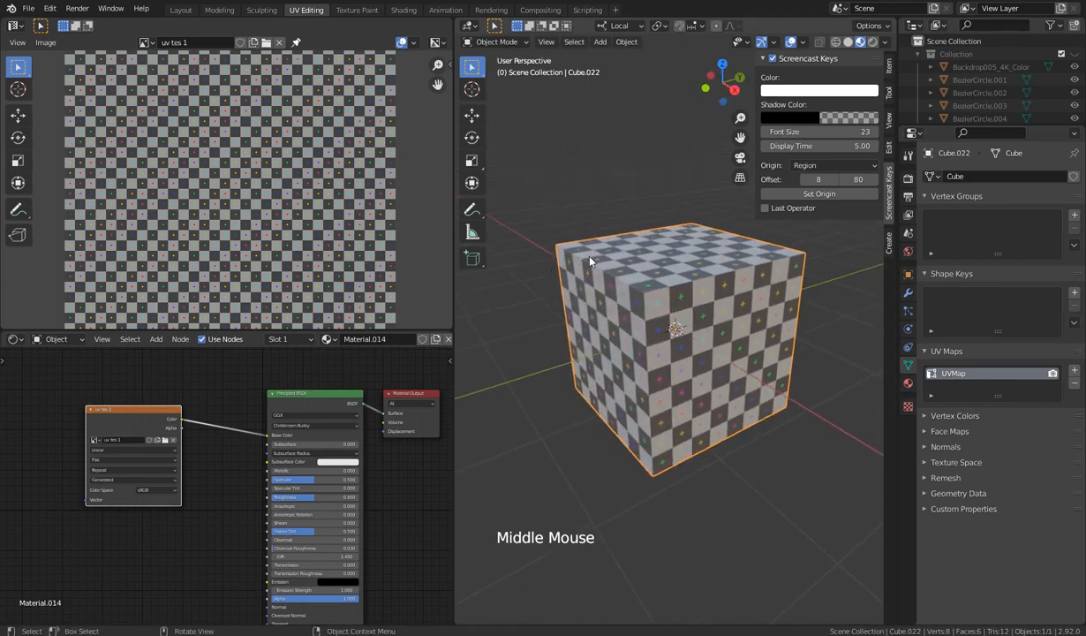
scroll(232, 152, "down", 5)
scroll(262, 222, "up", 6)
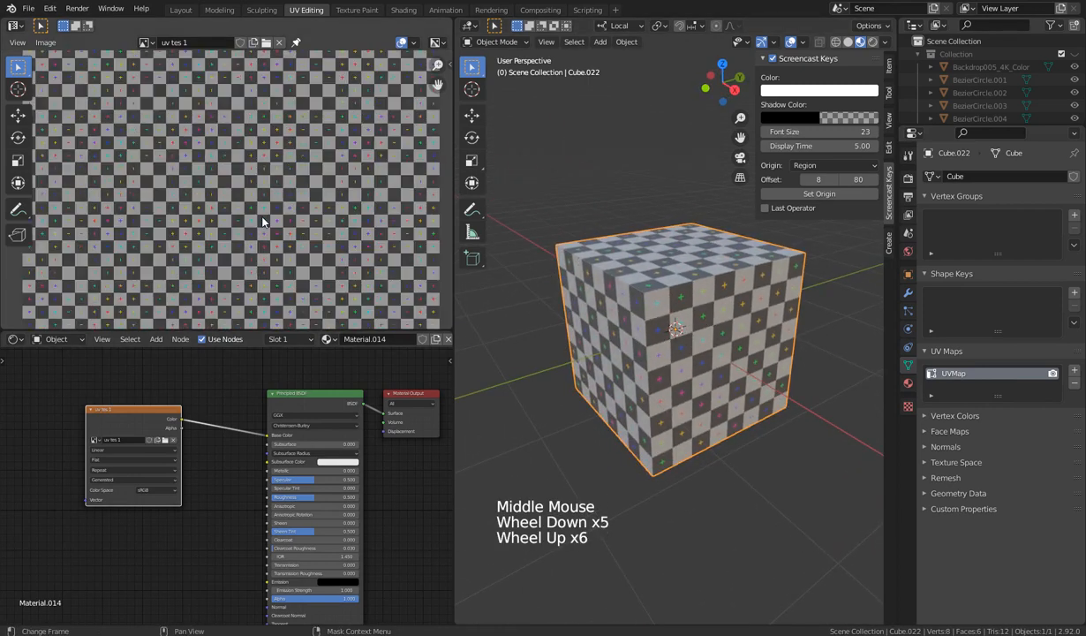
scroll(263, 222, "down", 2)
key("Tab")
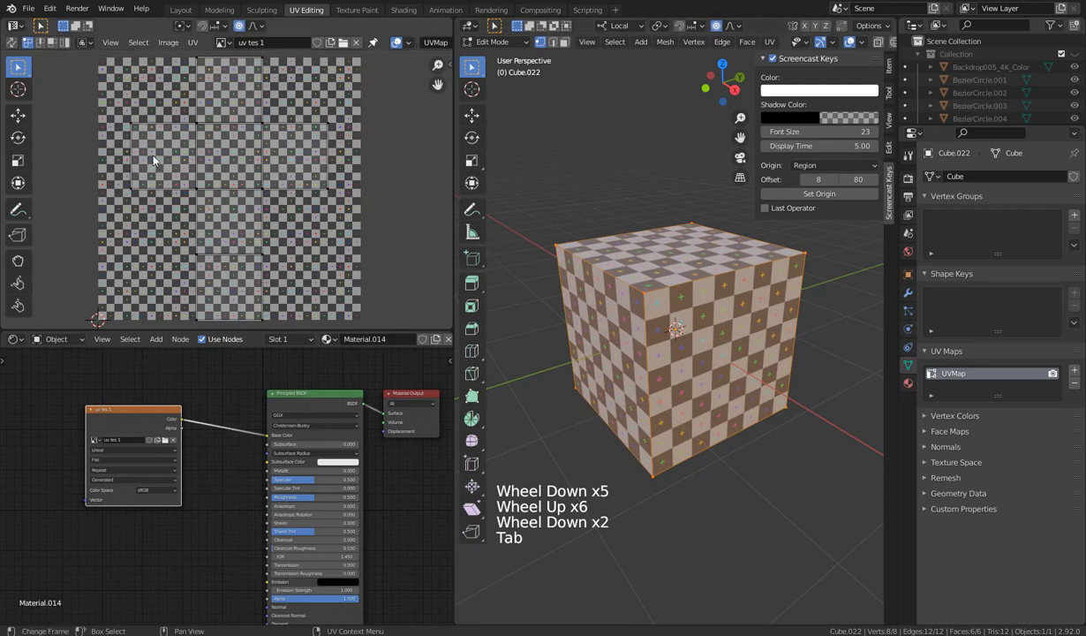
left_click(188, 142)
left_click(249, 155)
left_click(248, 199)
left_click(235, 266)
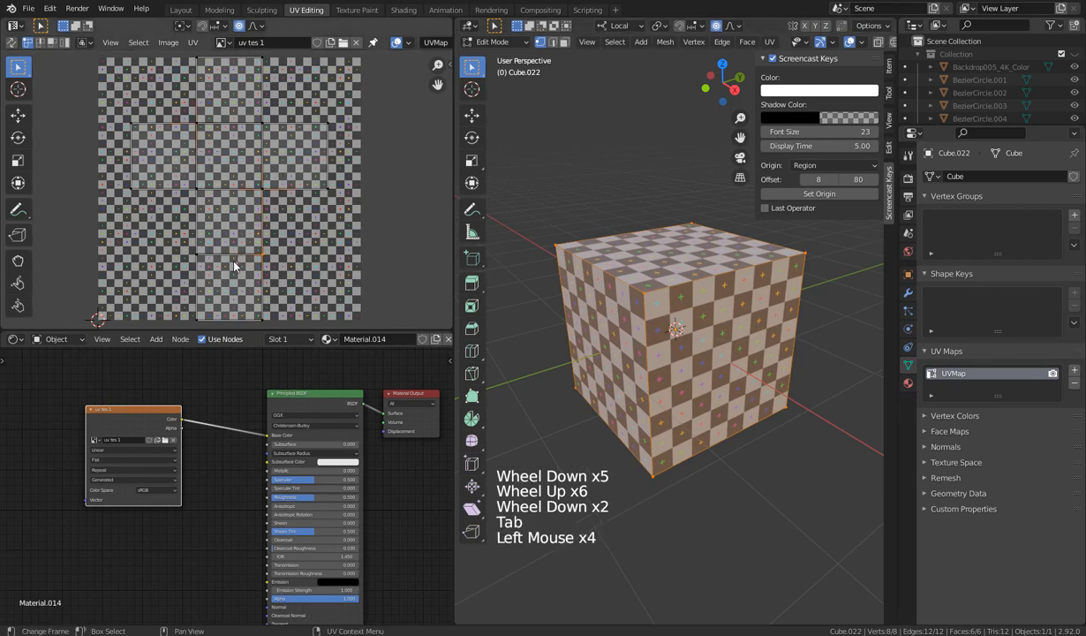
left_click(221, 235)
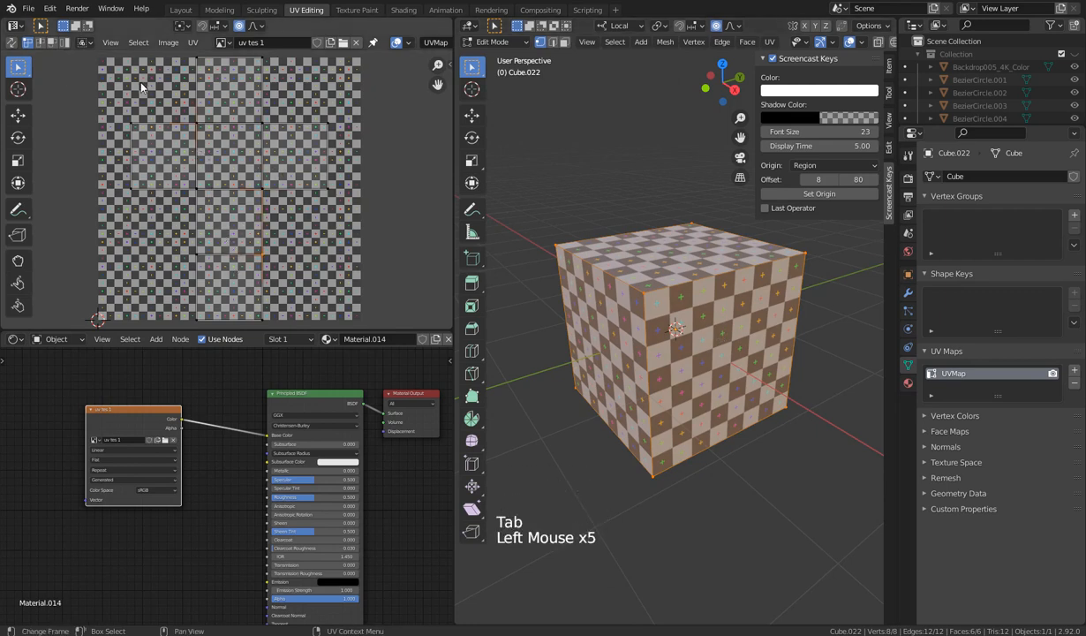
left_click(132, 188)
left_click(229, 125)
Select single faces of the UV layout in face selection mode, and the whole layout in island selection mode
left_click(50, 47)
left_click(237, 165)
left_click(144, 139)
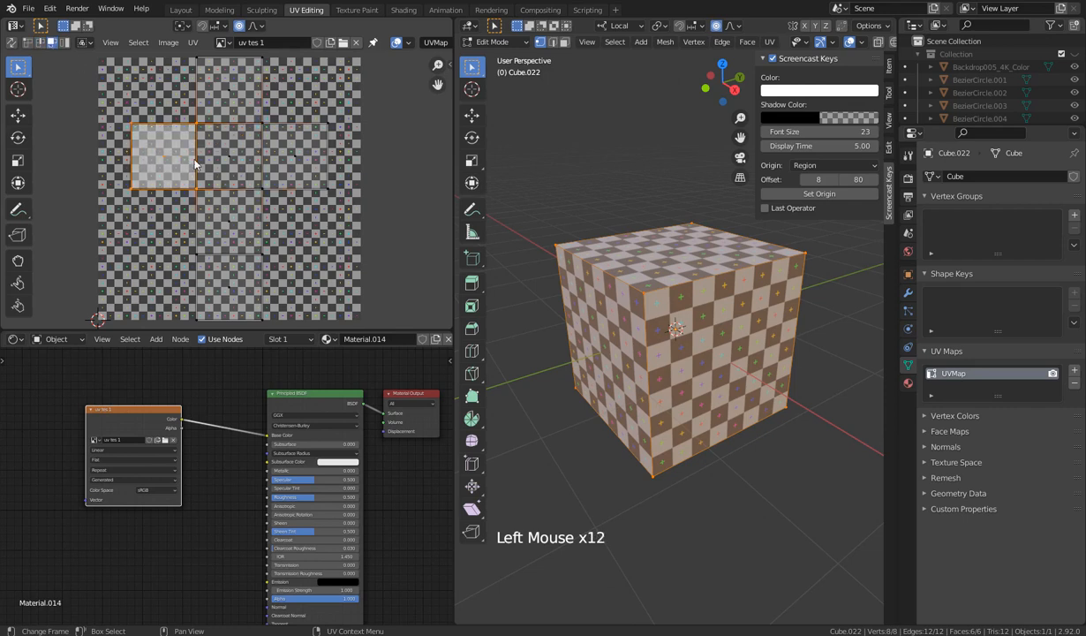
left_click(277, 163)
left_click(65, 42)
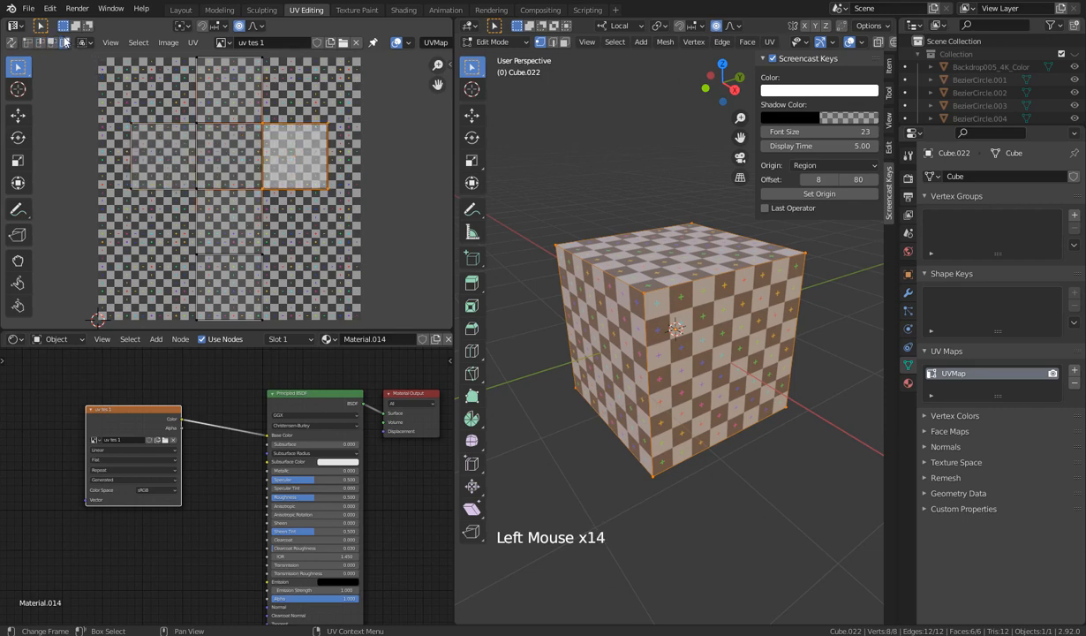
left_click(240, 172)
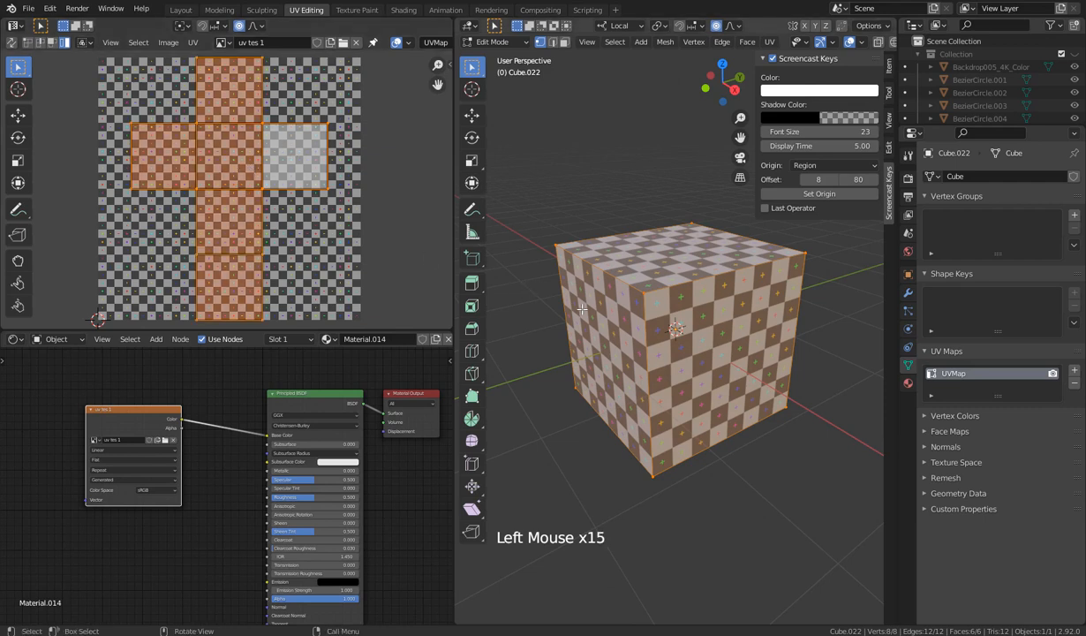
Set UV selection back to vertex mode with UV Sync Selection turned on, and deselect all of the cube's geometry
left_click(23, 42)
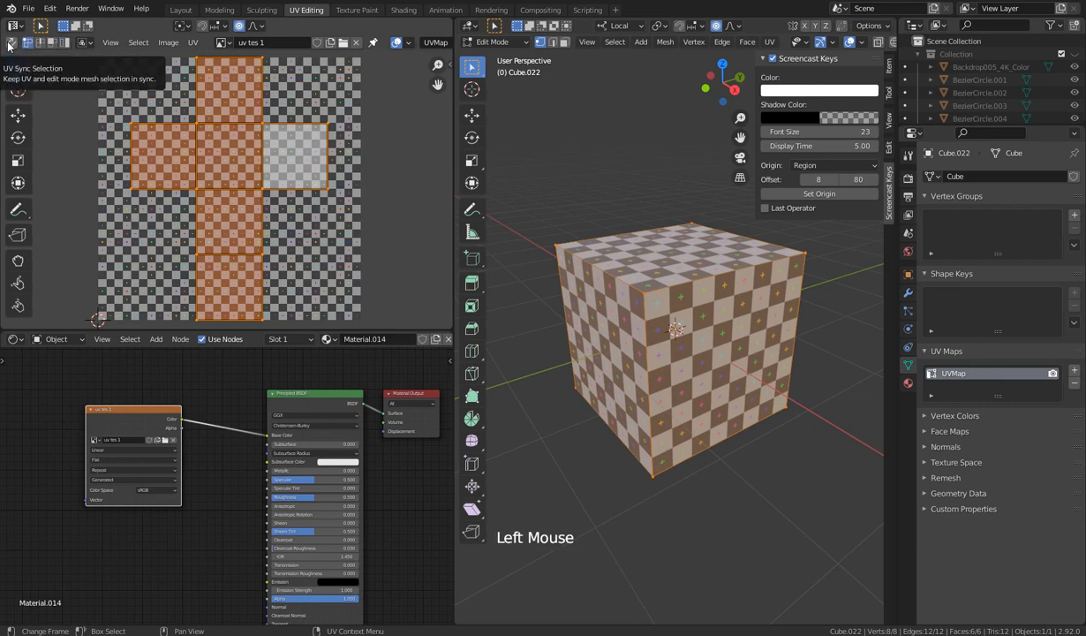
left_click(8, 46)
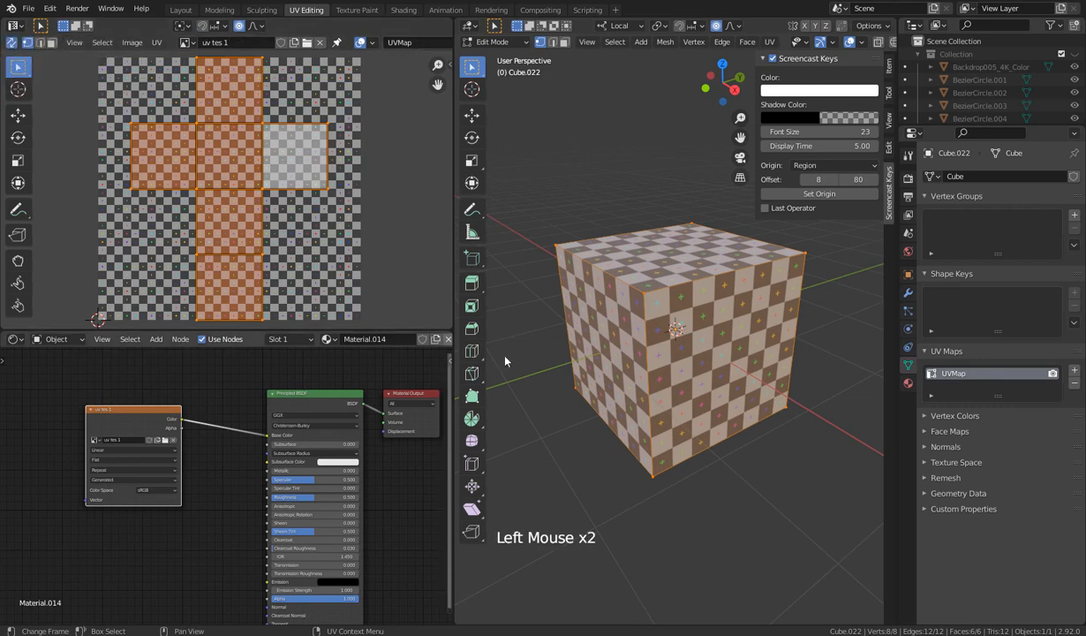
left_click(662, 351)
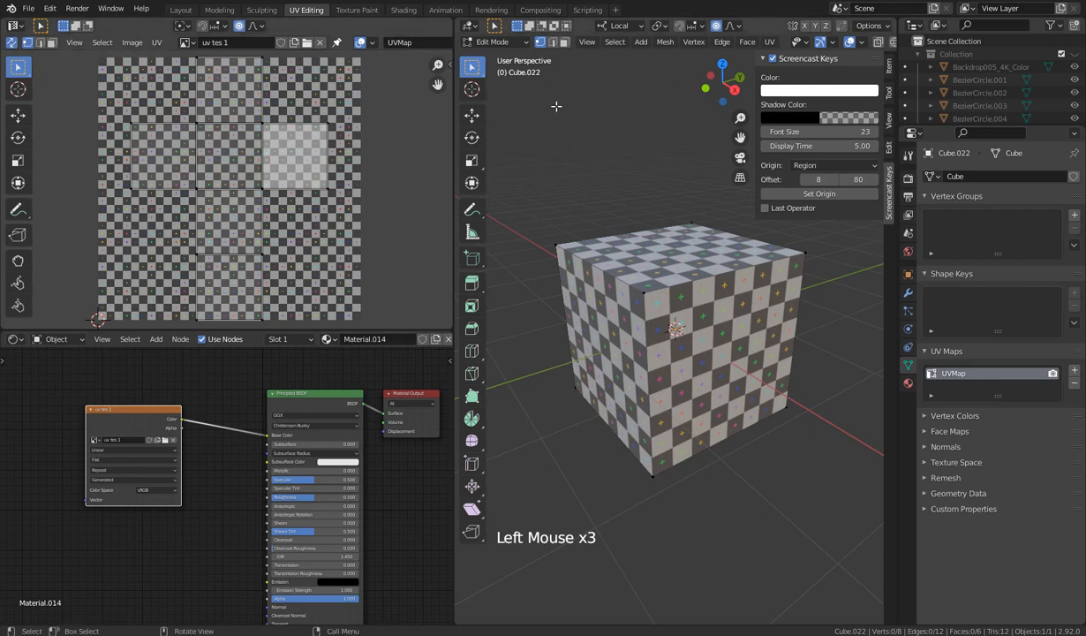
In face selection mode, select the cube's top face, the uppermost face of the UV layout, and the cube's X-facing side face in turn
left_click(554, 44)
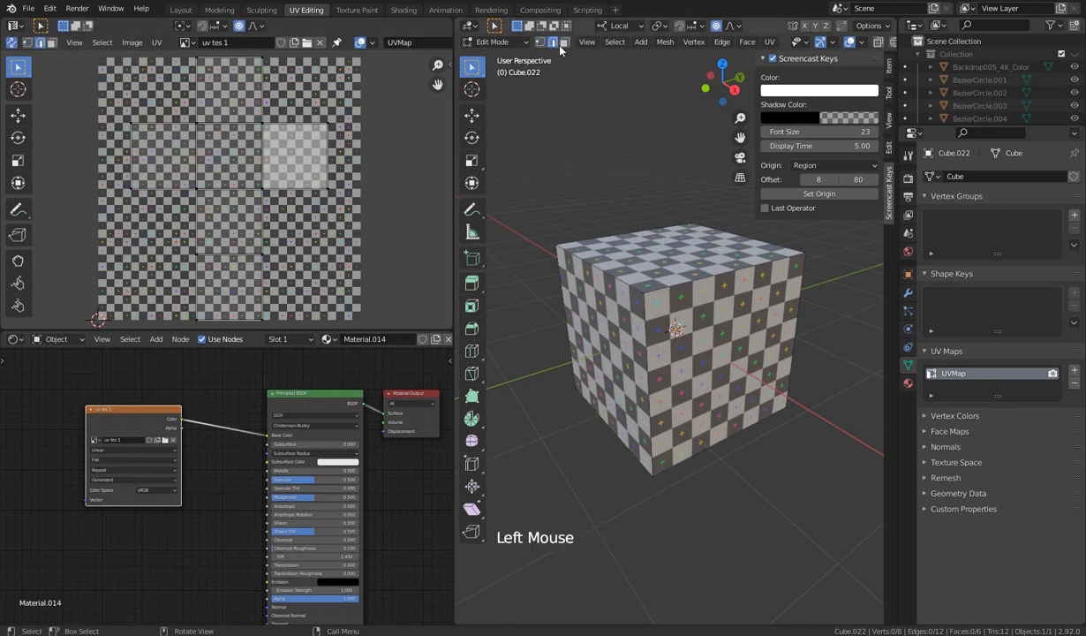
left_click(565, 44)
left_click(672, 259)
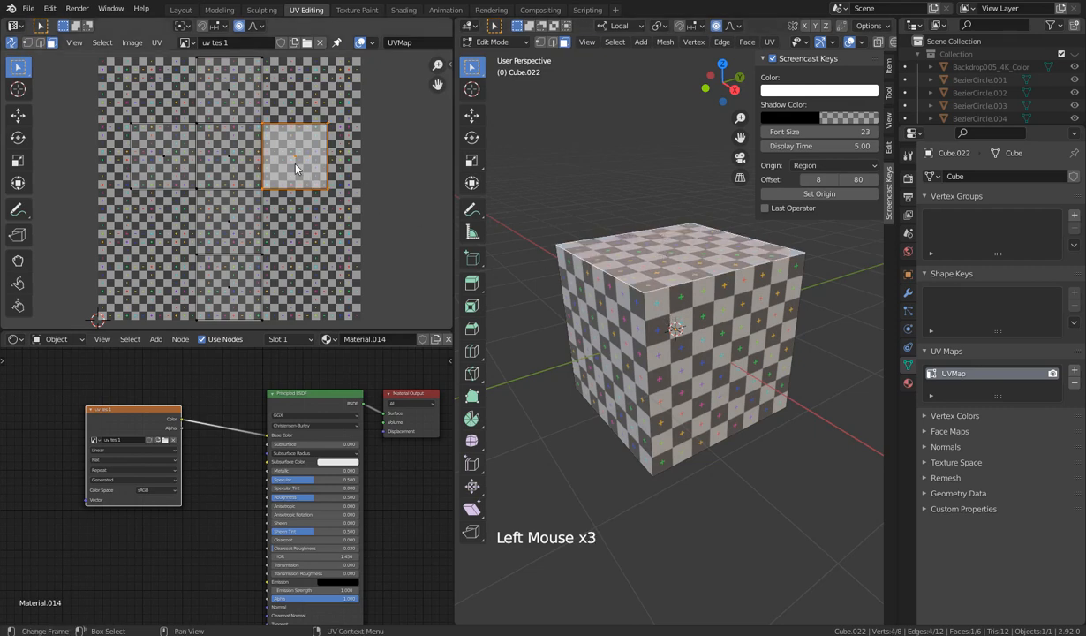
left_click(212, 71)
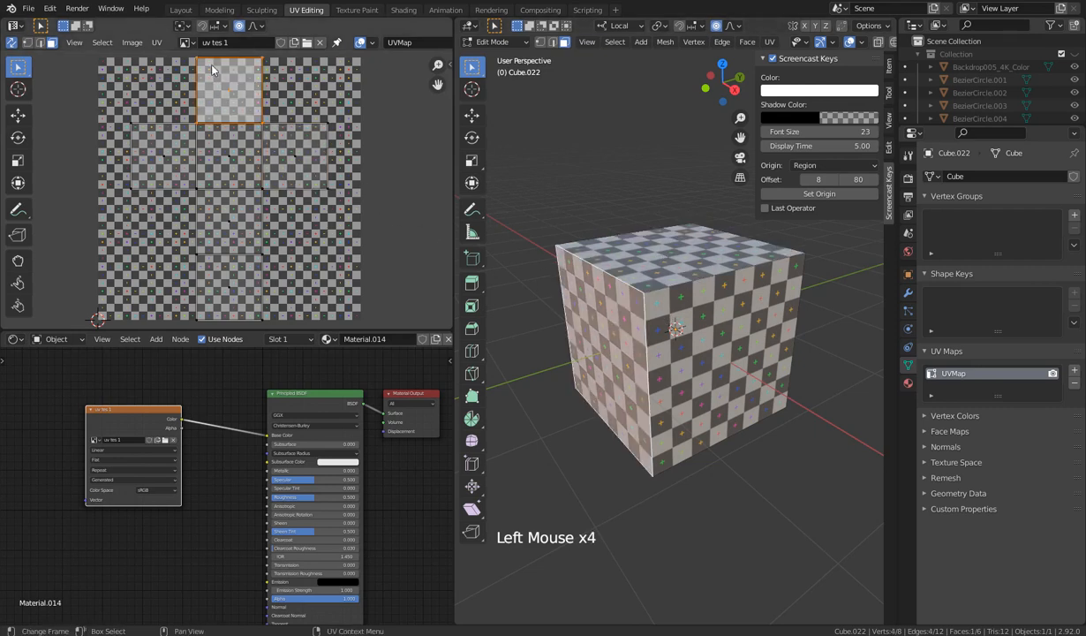
left_click(673, 383)
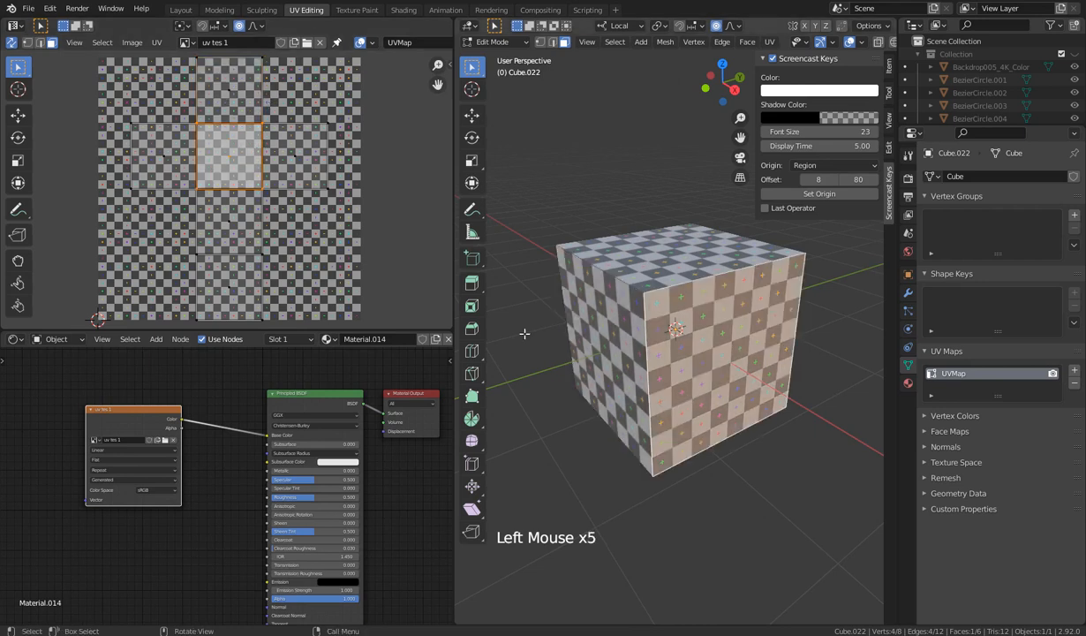
Turn off UV Sync Selection, and switch the cube to Object Mode and back to Edit Mode
left_click(12, 42)
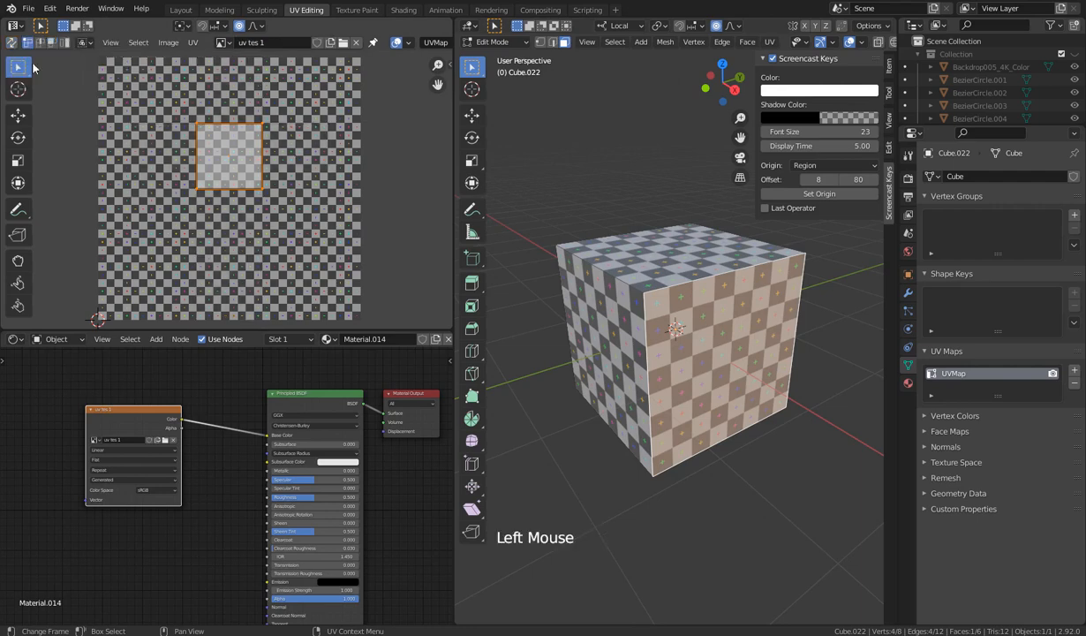
mouse_move(600, 466)
middle_mouse_down()
mouse_move(645, 454)
mouse_move(613, 460)
middle_mouse_up()
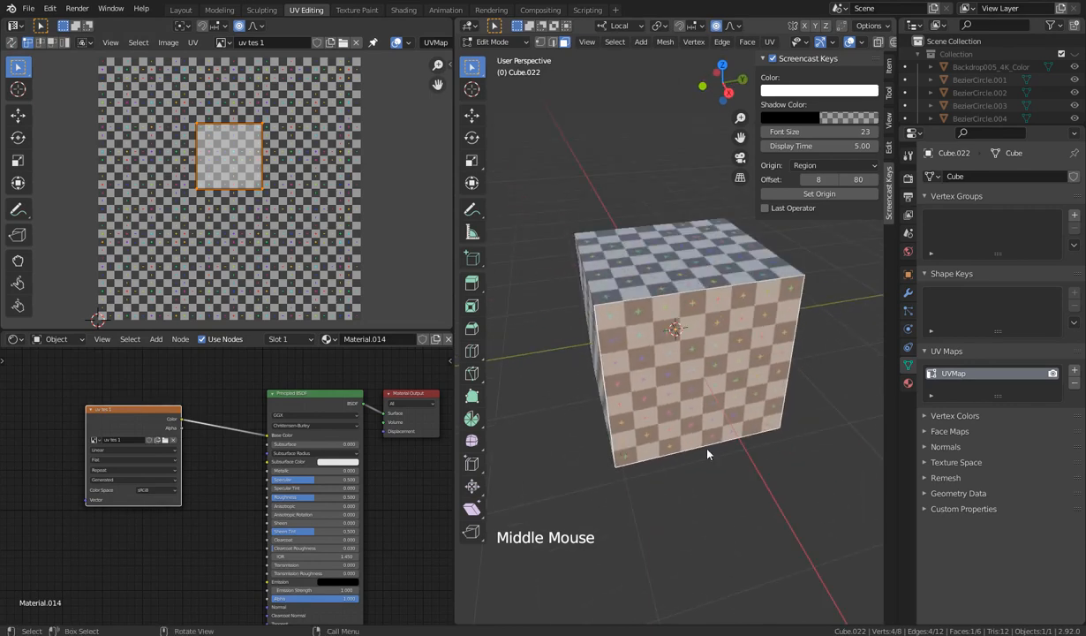
key("Tab")
key("Tab")
Select the cube's X-facing side face again, and extend the selection to all faces of the cube
left_click(656, 375)
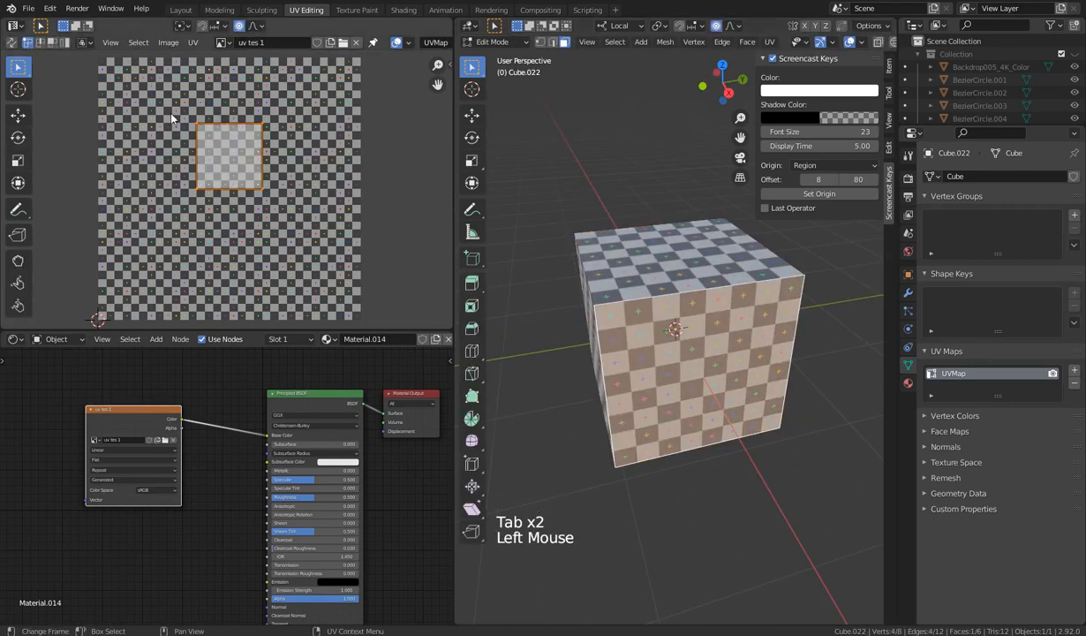
left_click(670, 313)
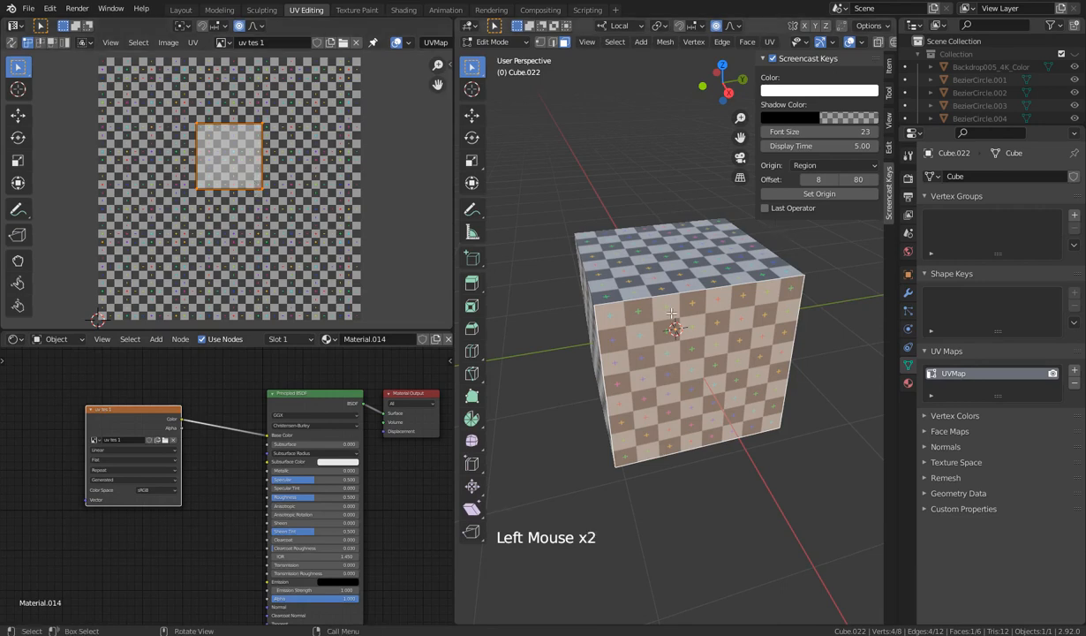
key("a")
middle_click_drag(777, 356, 613, 470)
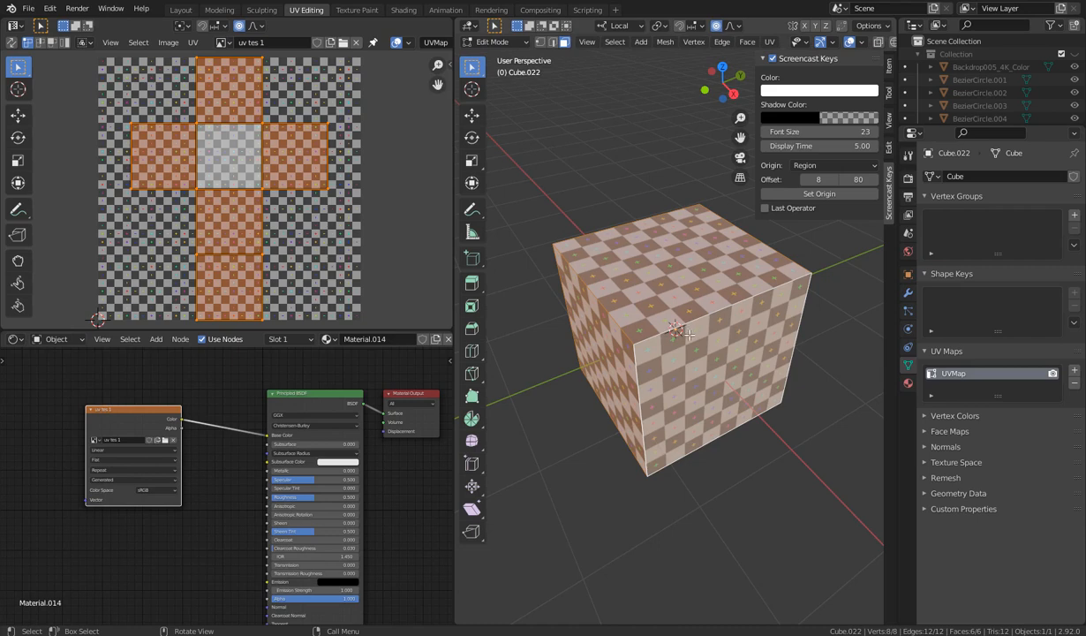
In Object Mode, stretch the cube along its local Z axis to more than twice its height
key("Tab")
middle_click_drag(649, 406, 660, 394)
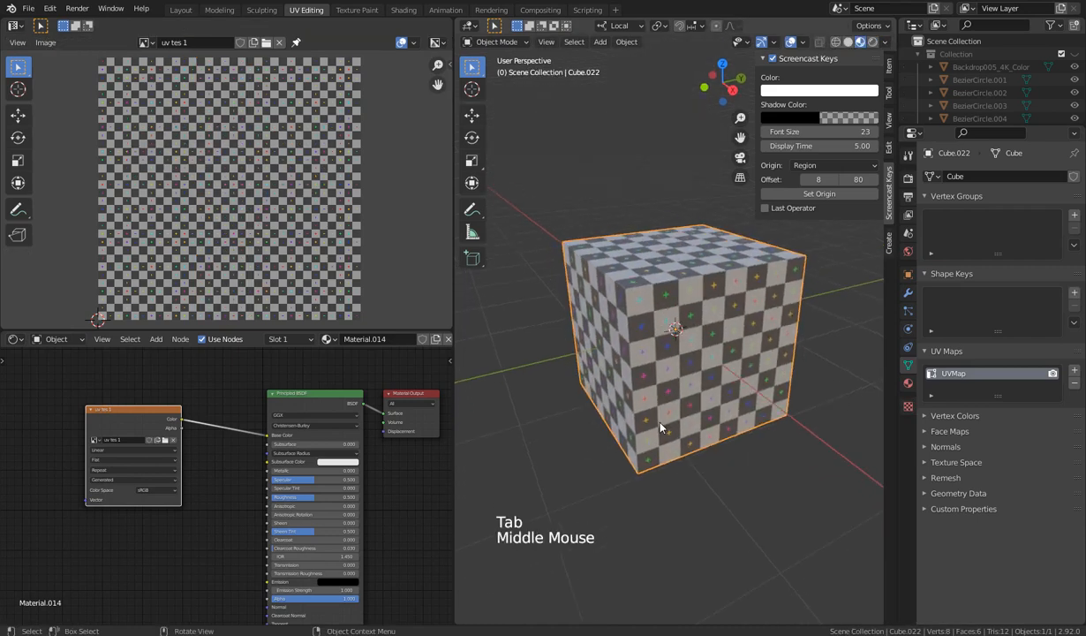
key("s")
key("z")
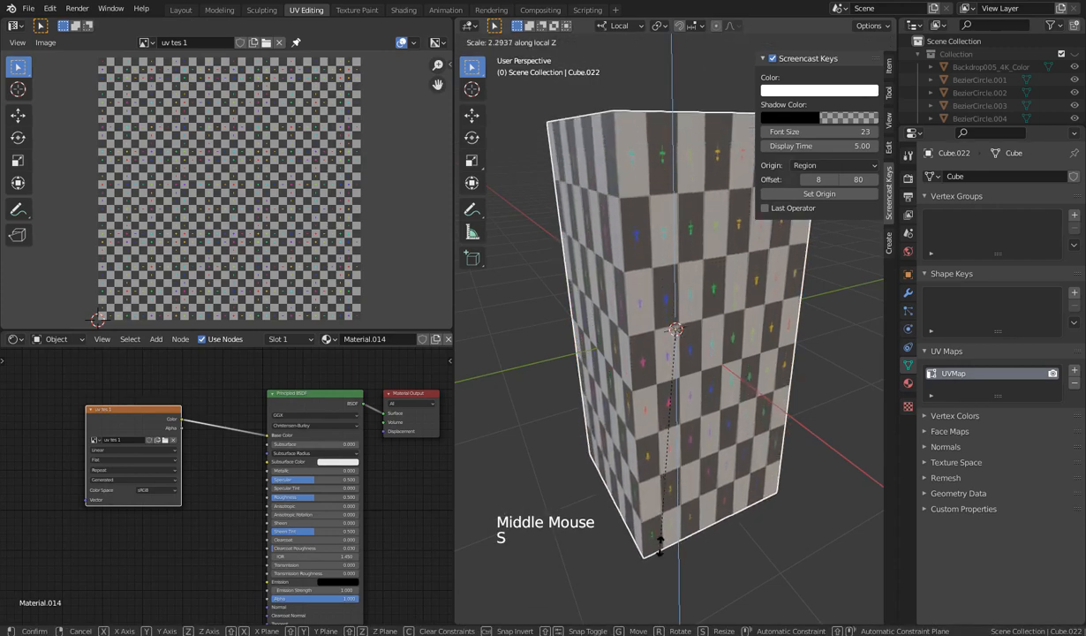
left_click(661, 565)
scroll(604, 470, "down", 4)
middle_click_drag(604, 471, 570, 457)
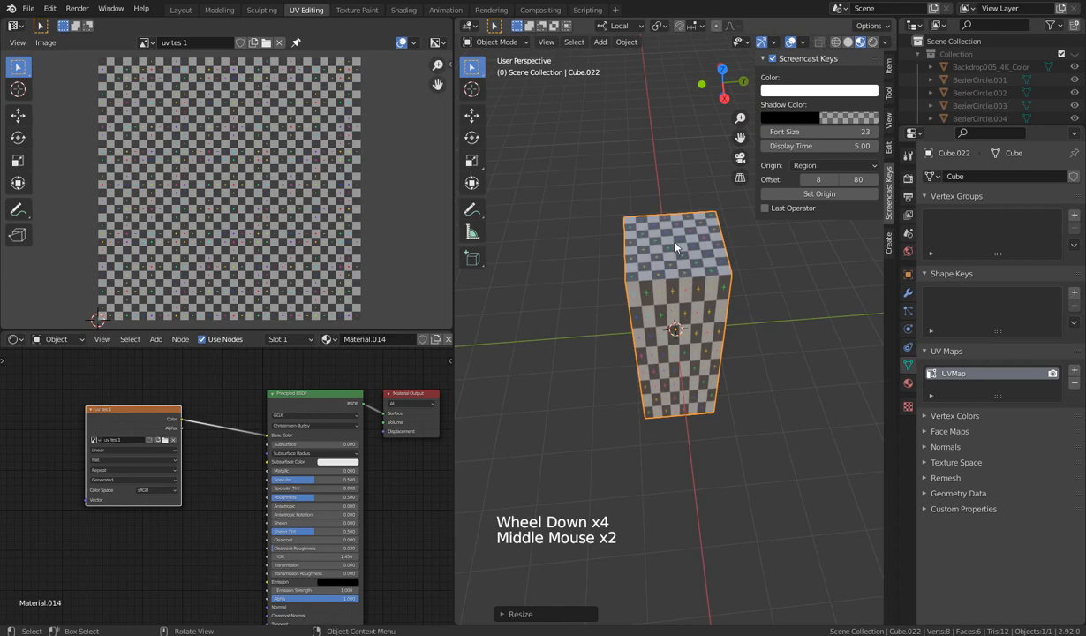
middle_click_drag(690, 352, 606, 329)
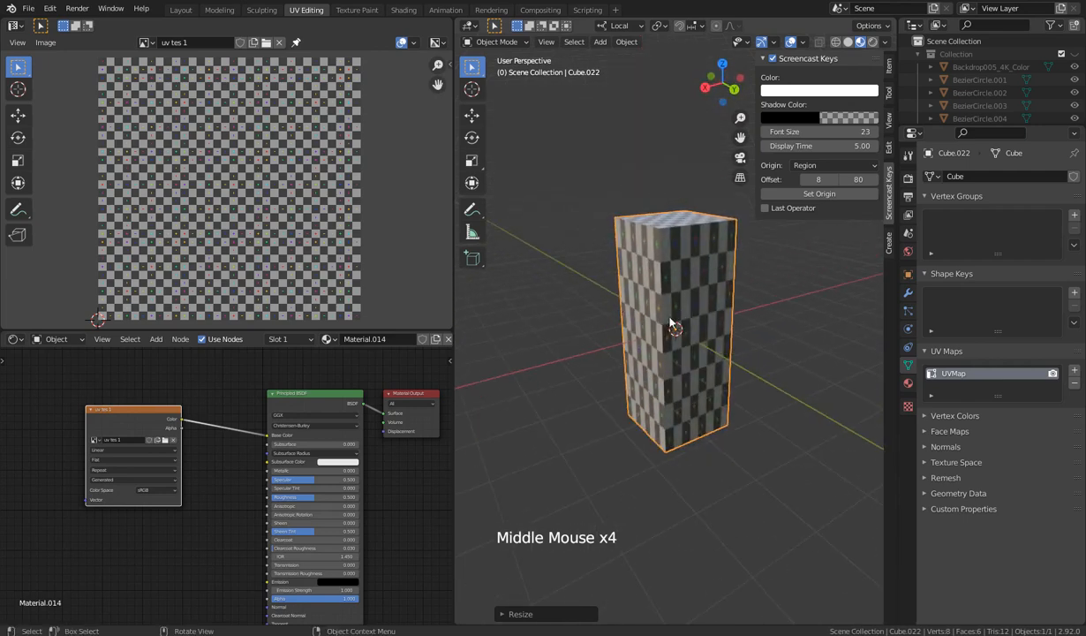
middle_click_drag(671, 323, 744, 327)
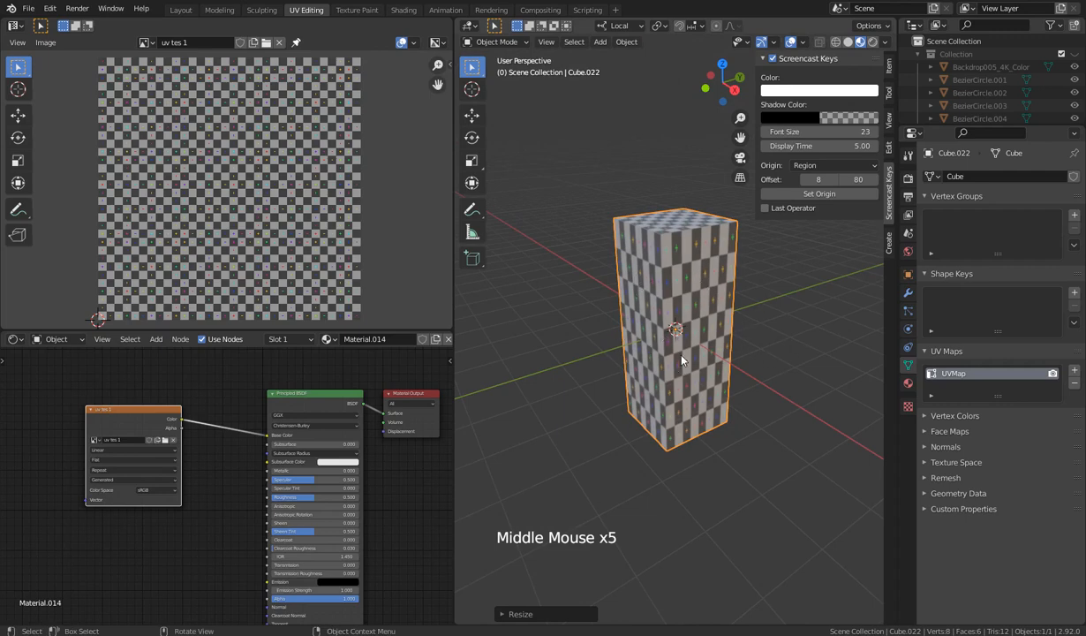
middle_click_drag(681, 360, 648, 333)
mouse_move(680, 378)
middle_mouse_down()
mouse_move(662, 444)
mouse_move(657, 357)
mouse_move(685, 377)
middle_mouse_up()
In Edit Mode, select the X-facing side face and try scaling its UVs uniformly to about 3.1 and along Y to about 0.37
key("Tab")
left_click(690, 310)
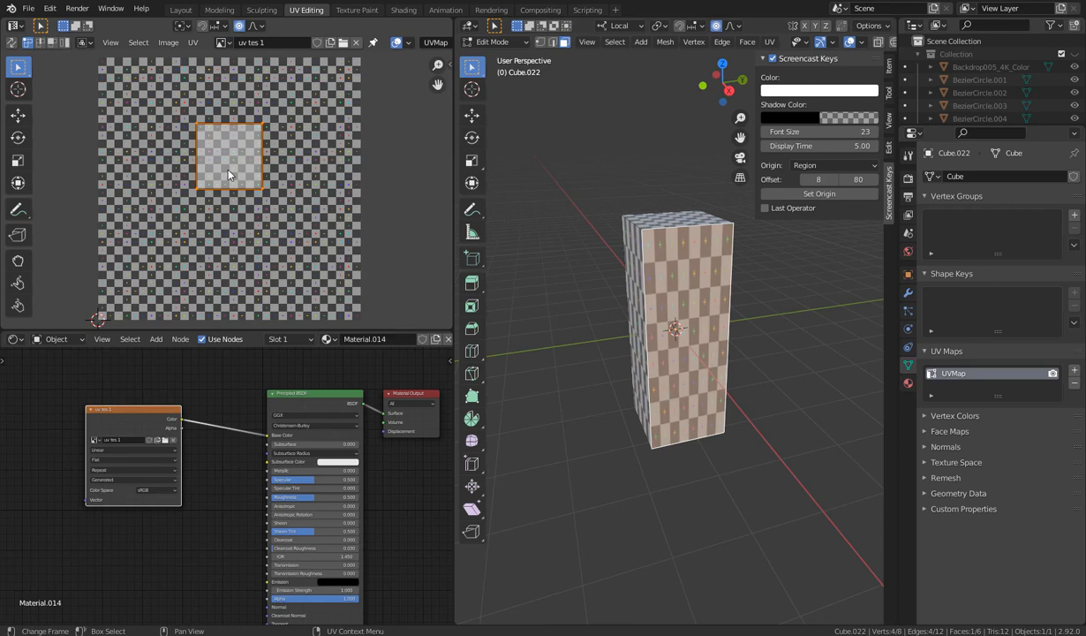
key("s")
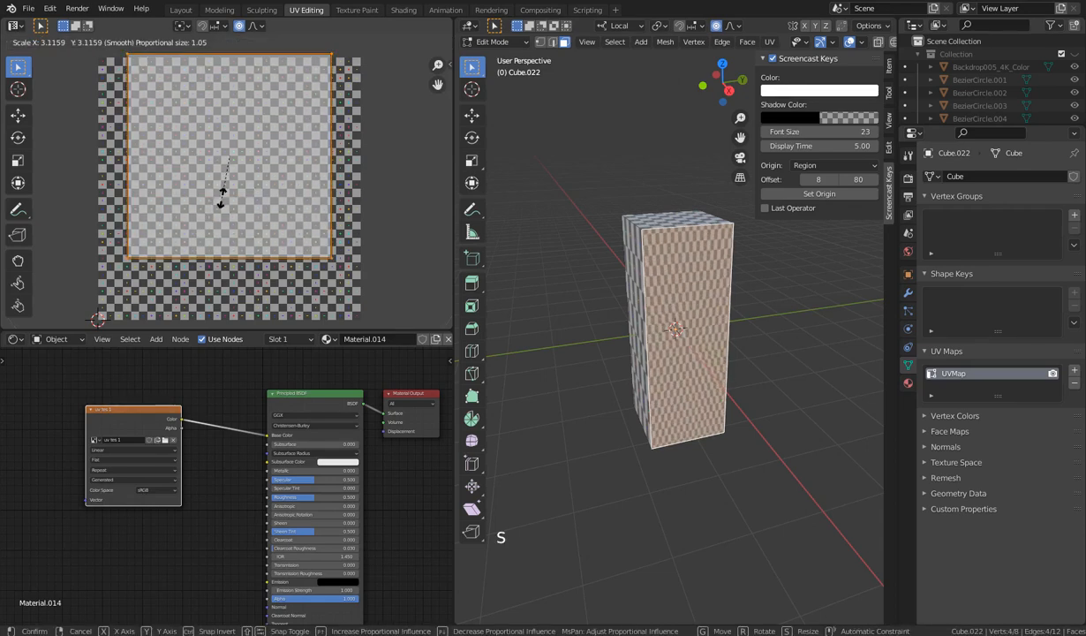
left_click(223, 182)
key("s")
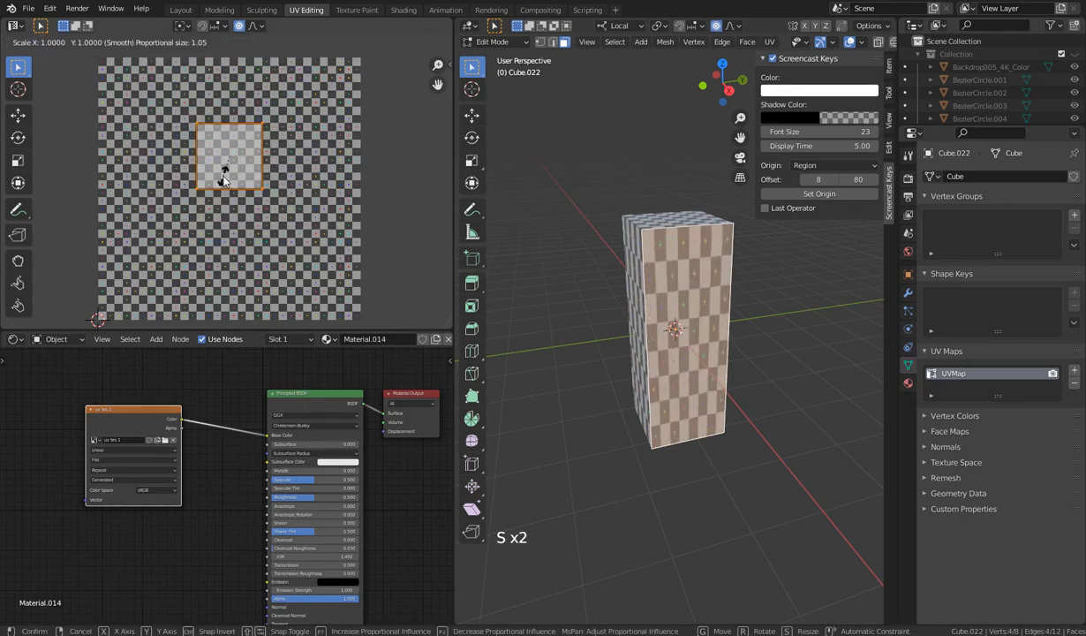
key("y")
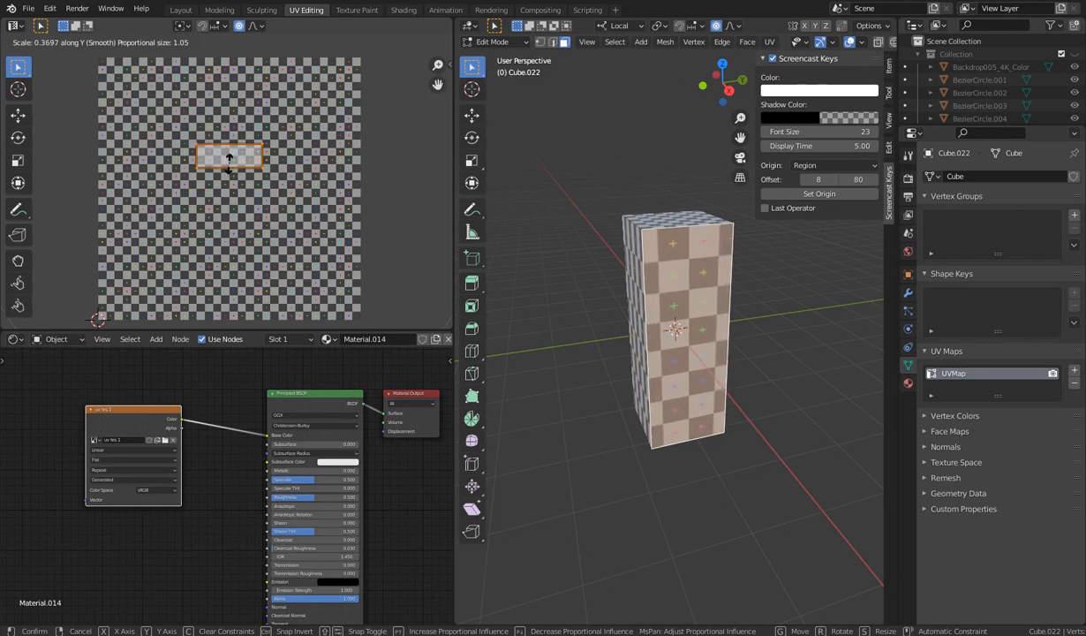
left_click(219, 158)
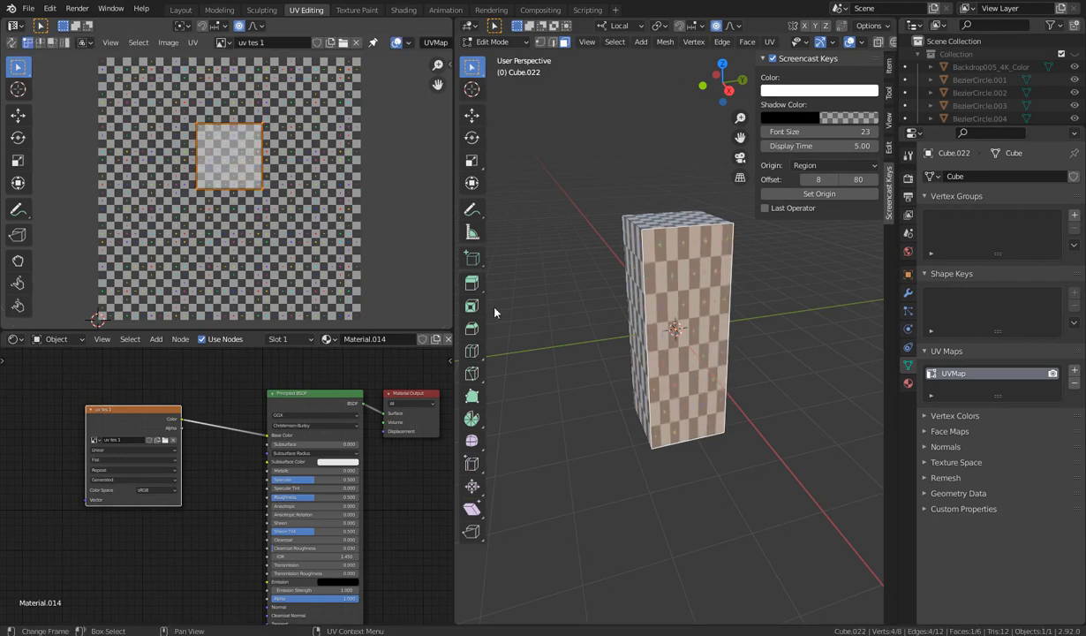
Return to Object Mode and apply the stretched box's scale
key("Tab")
middle_click_drag(650, 431, 668, 376)
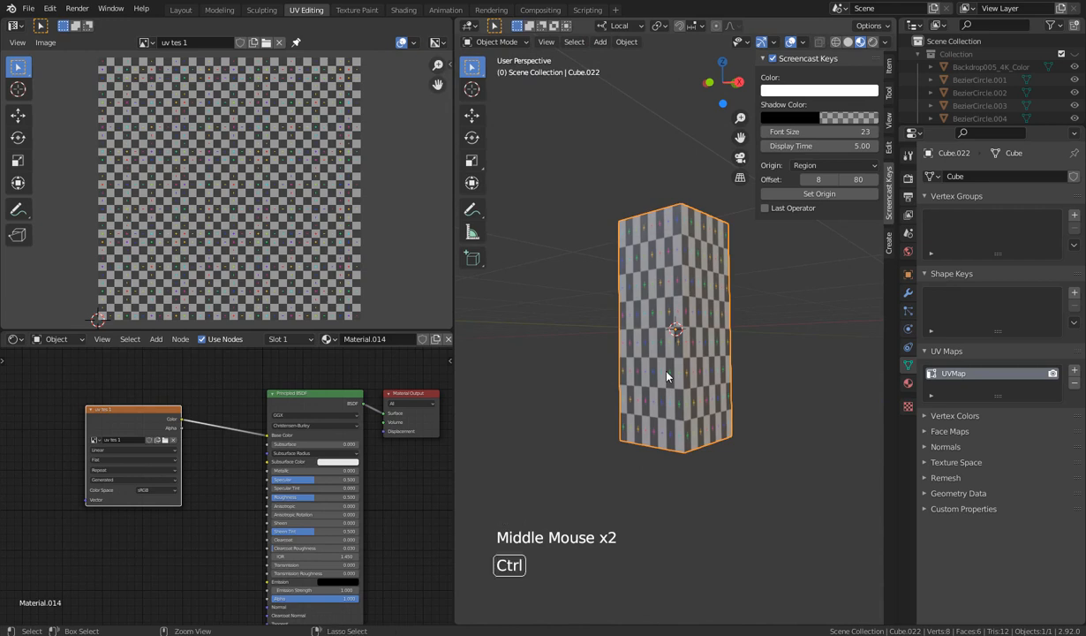
key("ctrl+a")
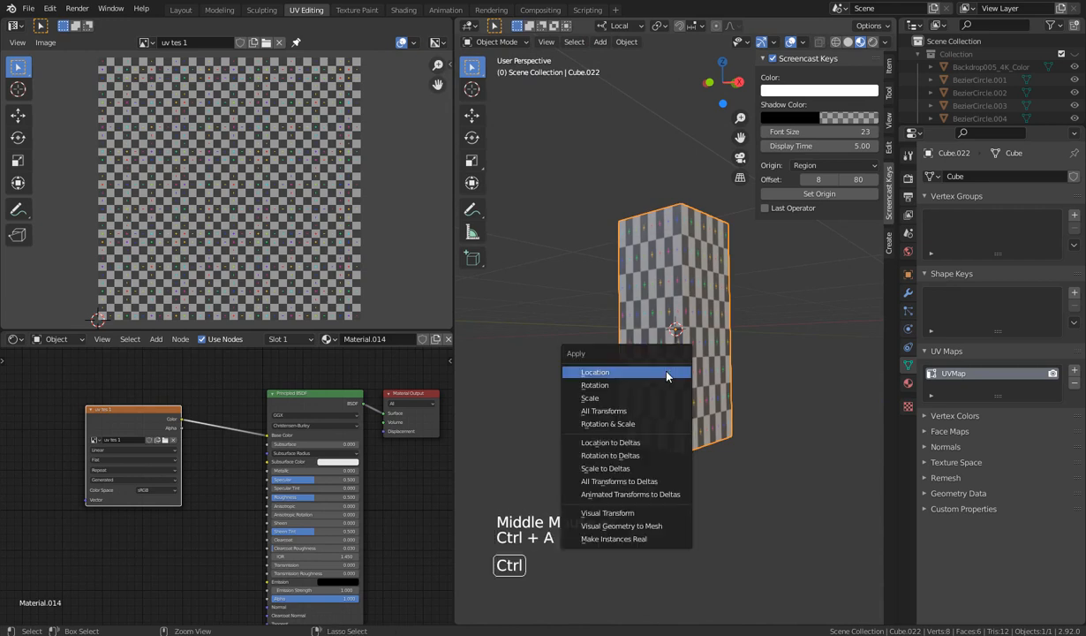
left_click(616, 398)
middle_click_drag(653, 395, 619, 396)
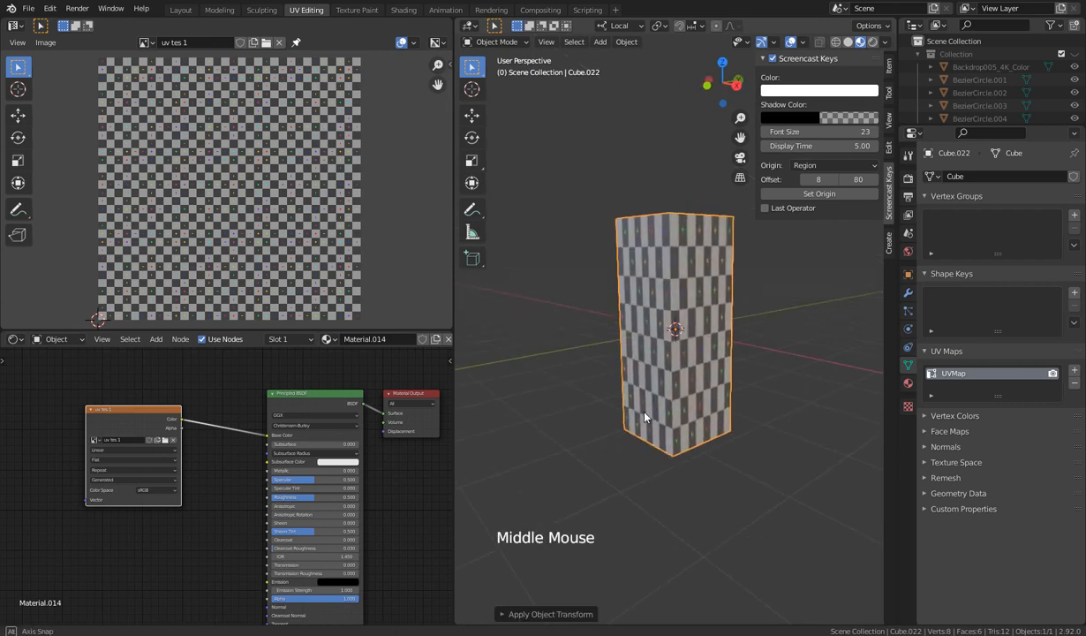
In Edit Mode, select all faces of the box and unwrap them
key("Tab")
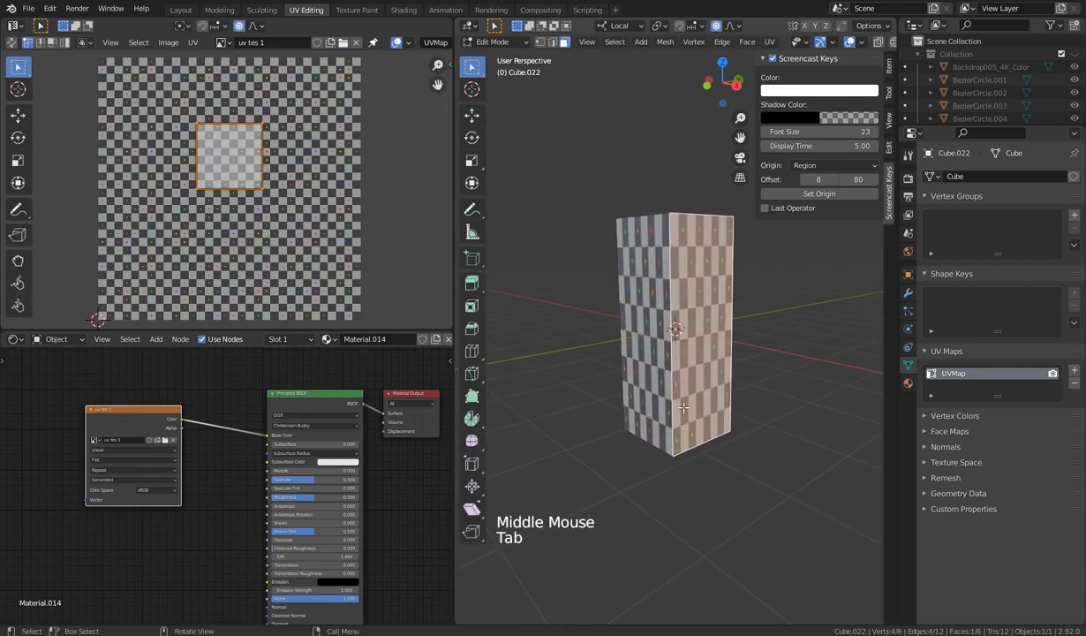
key("a")
middle_click_drag(684, 407, 677, 407)
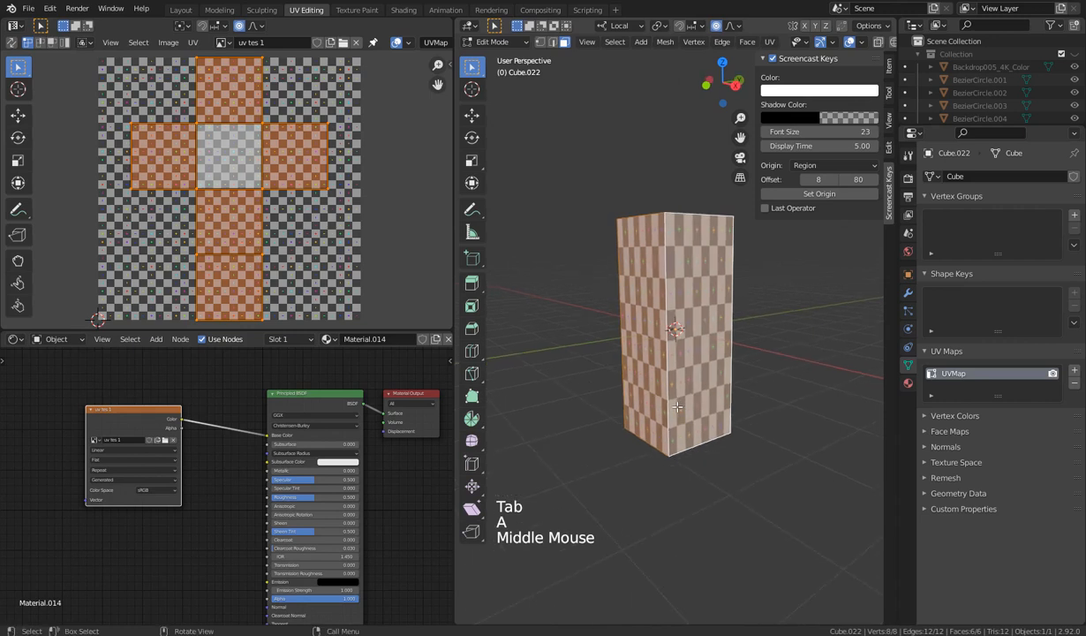
key("u")
left_click(678, 408)
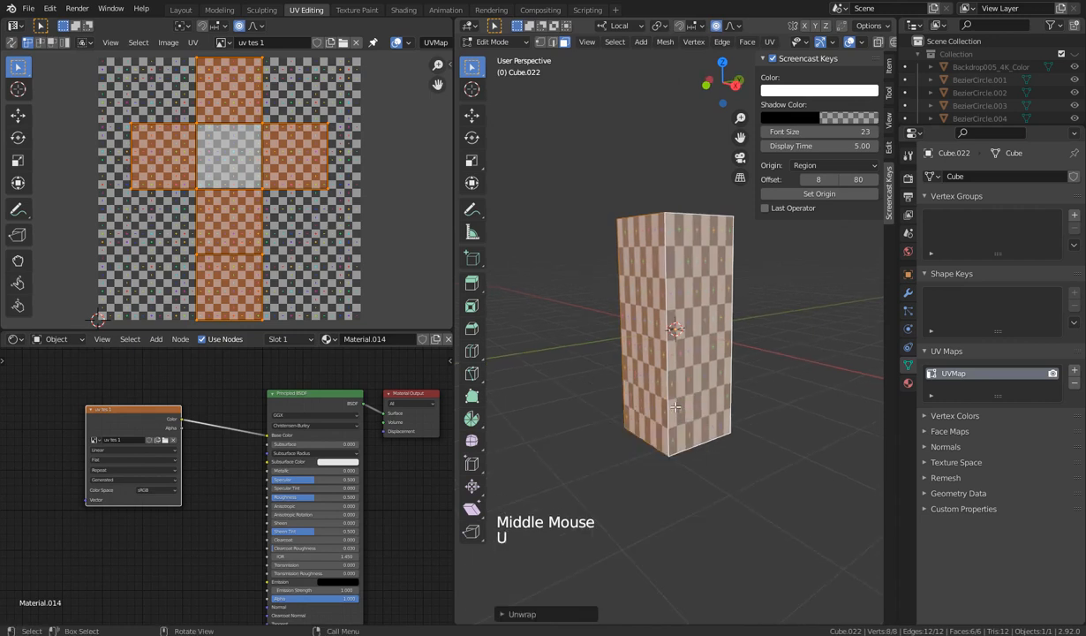
Examine the checker pattern on the box's top and side faces, in both Object Mode and Edit Mode
scroll(668, 405, "down", 2)
middle_click_drag(669, 404, 613, 435)
key("Tab")
scroll(636, 398, "up", 2)
key("Tab")
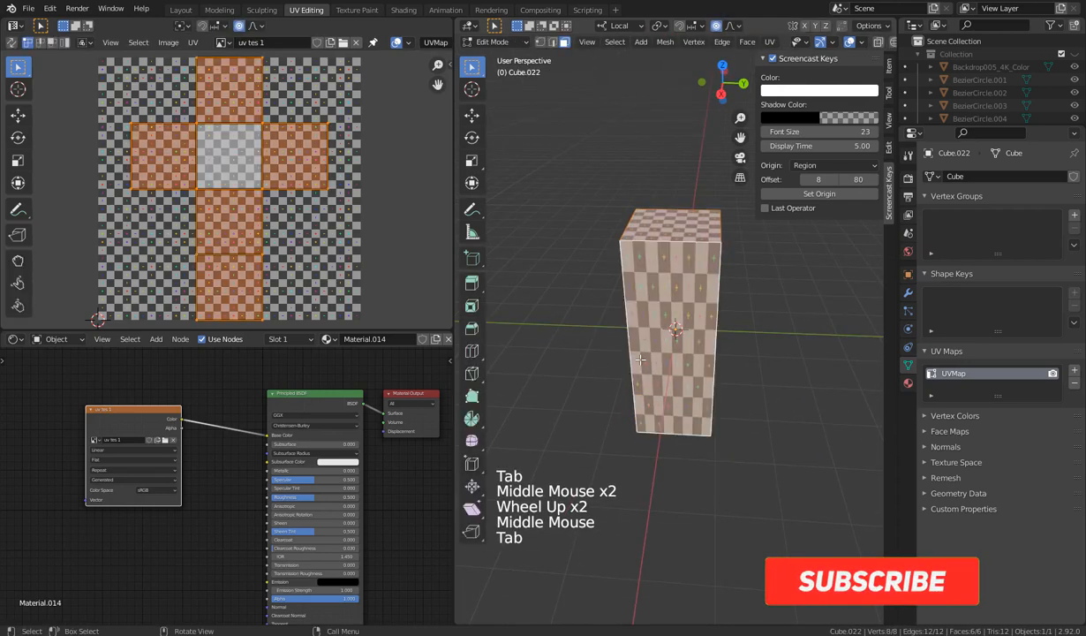
middle_click_drag(604, 347, 692, 368)
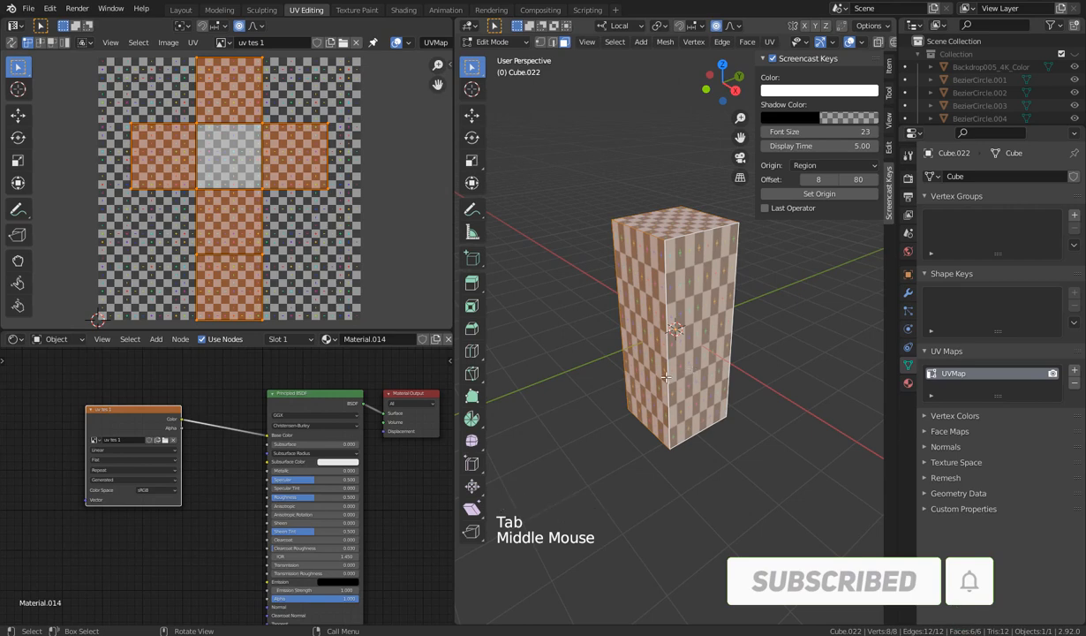
middle_click_drag(665, 377, 622, 229)
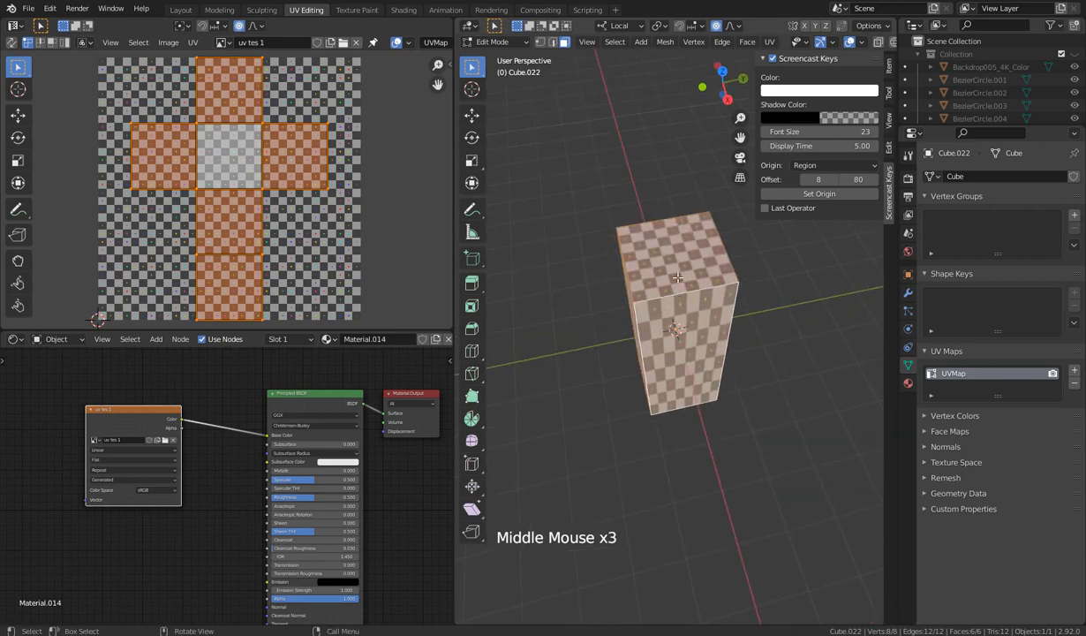
middle_click_drag(697, 380, 680, 279)
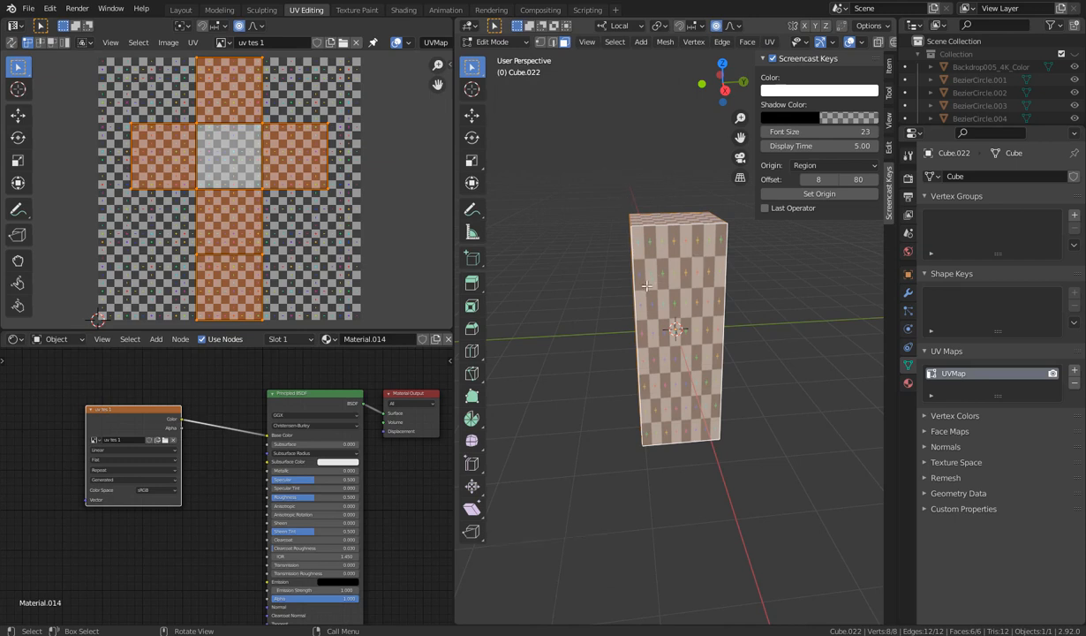
middle_click_drag(627, 275, 663, 348)
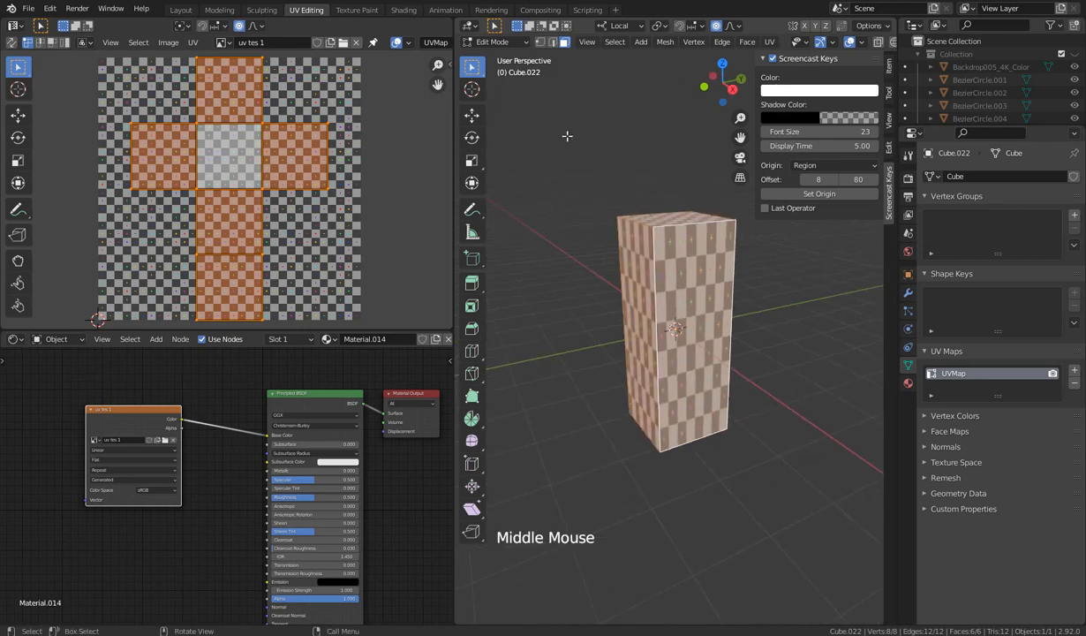
Look up the edge operations, including Mark Seam, from edge and face selection modes
left_click(552, 41)
right_click(709, 339)
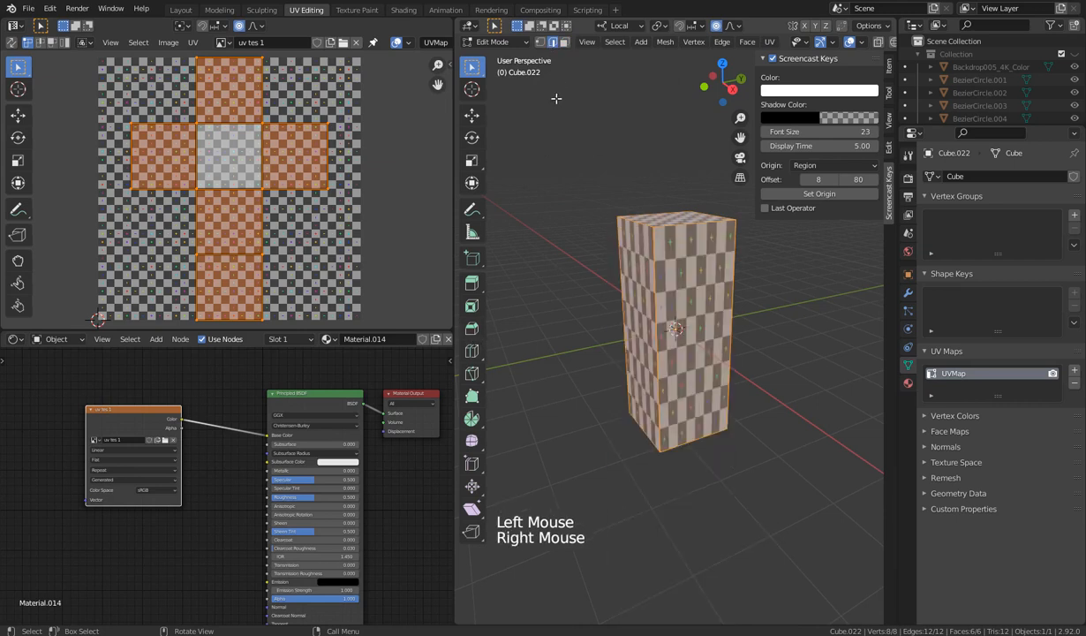
left_click(563, 45)
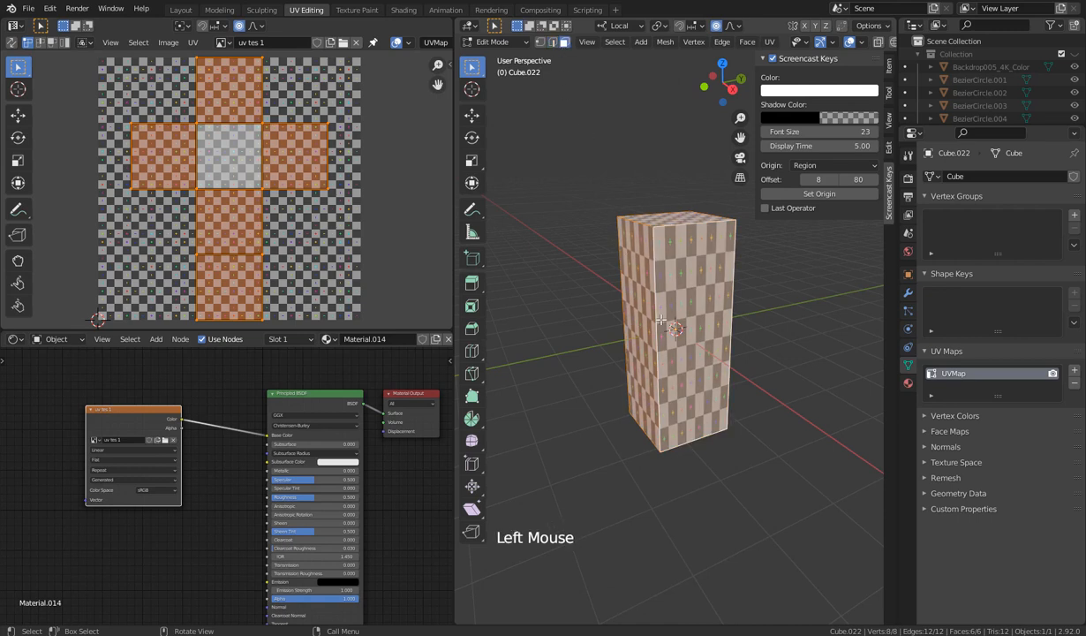
key("ctrl+e")
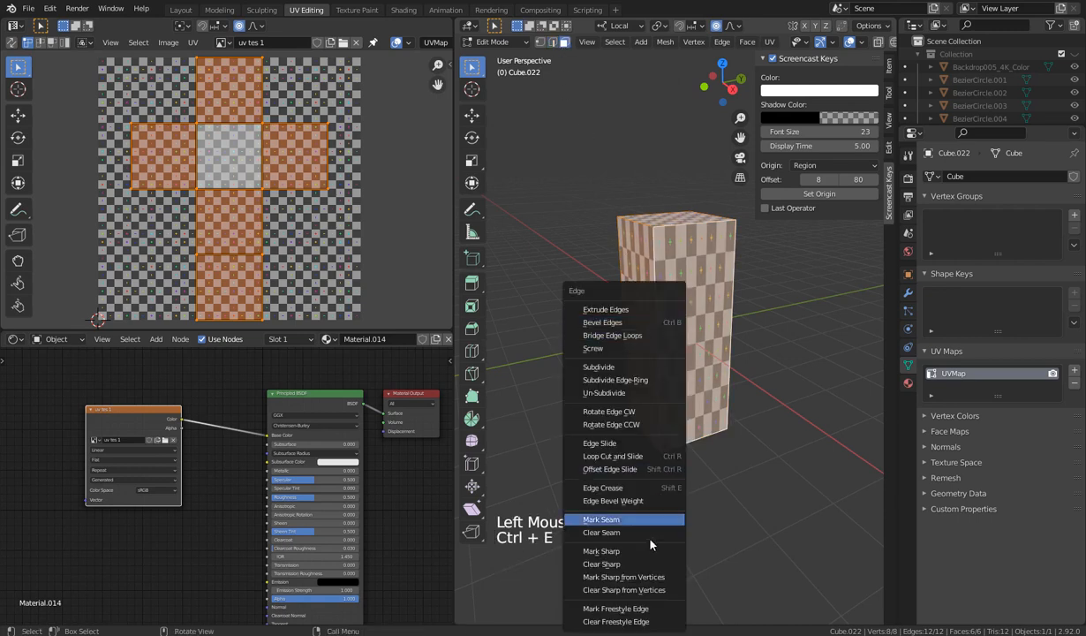
In edge selection mode, mark the nearest vertical edge, beside the X-facing side, as a seam
left_click(551, 44)
right_click(597, 241)
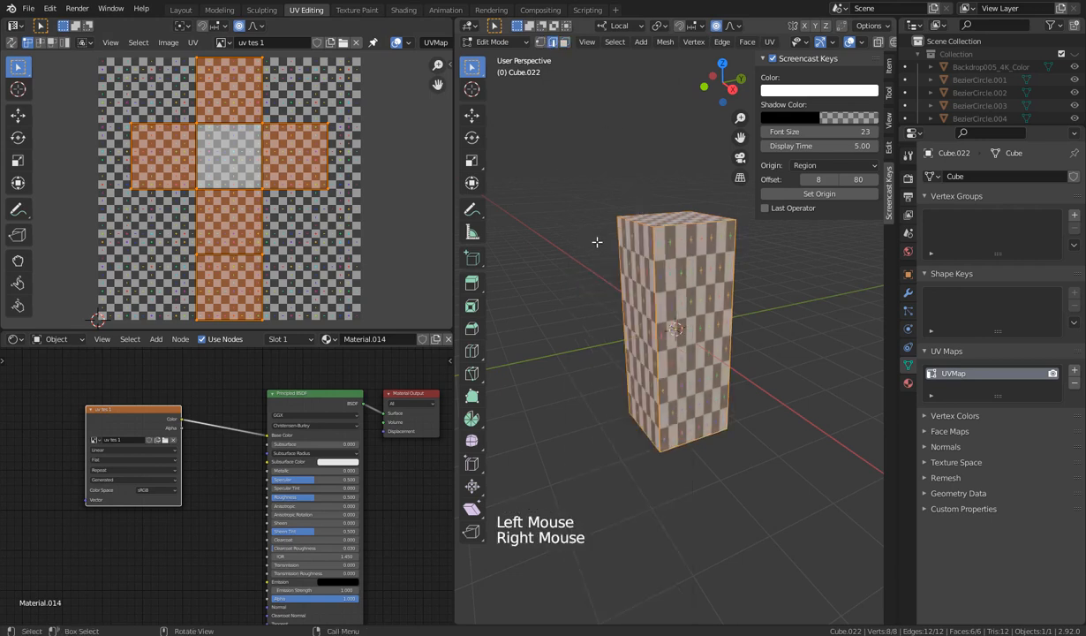
left_click(658, 254)
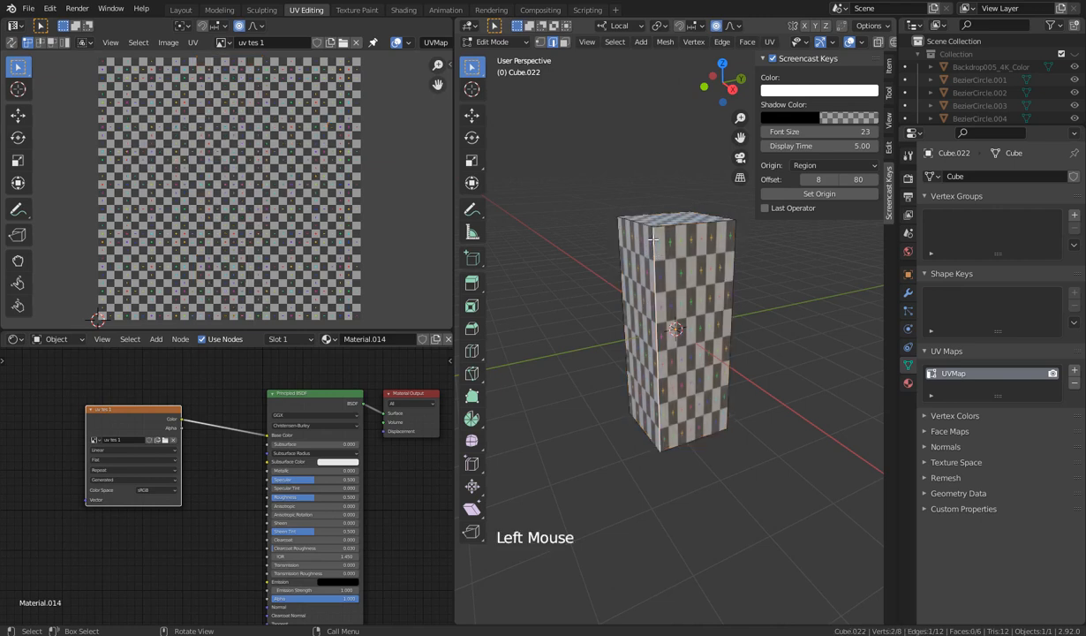
right_click(660, 431)
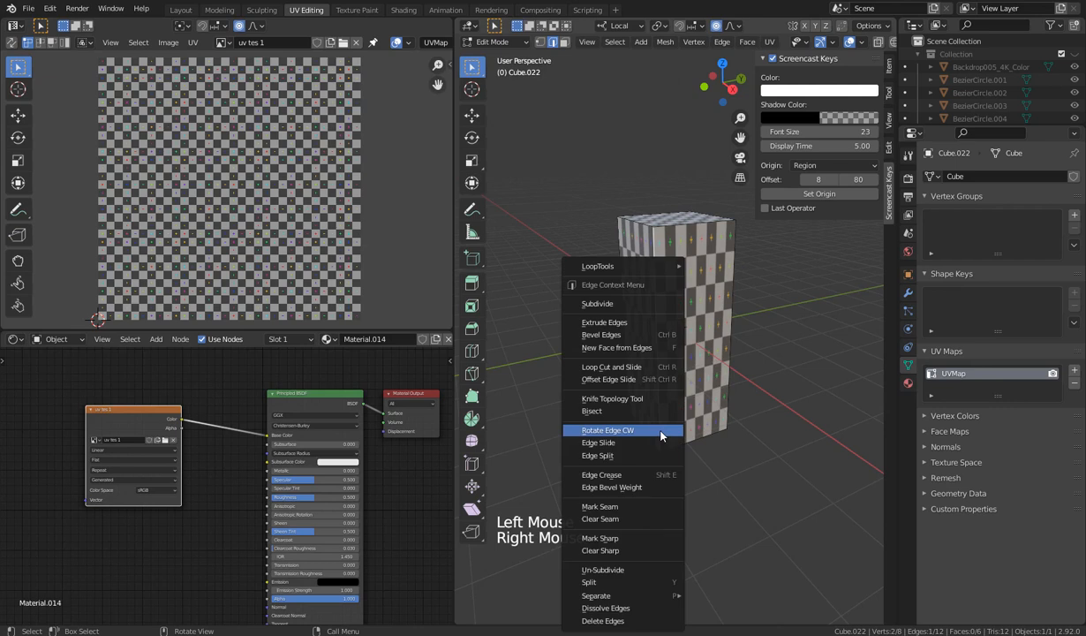
left_click(633, 506)
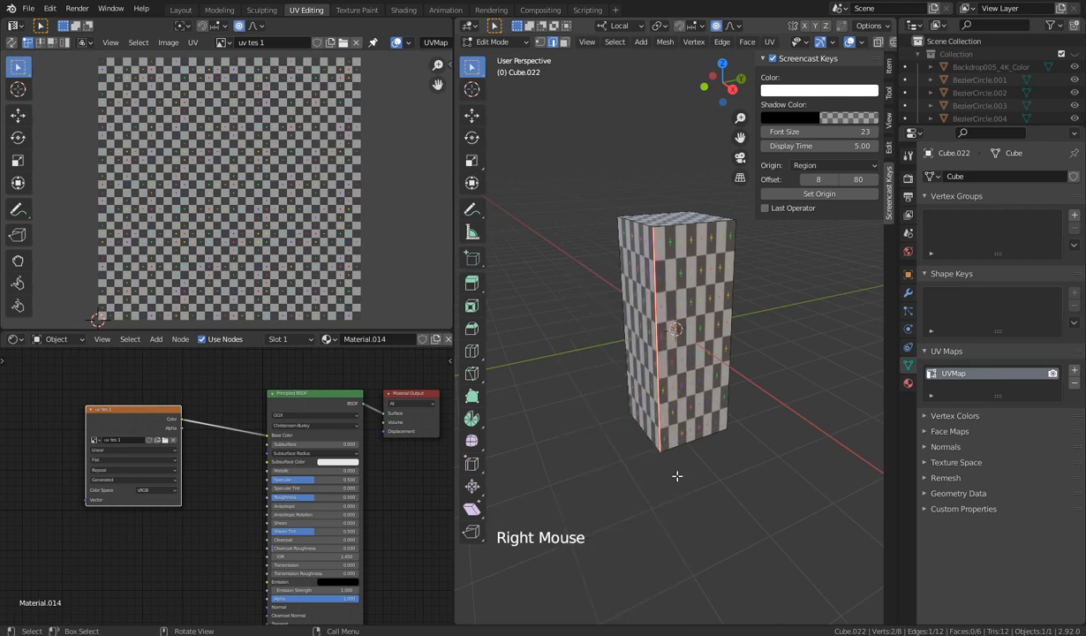
Select the whole box and unwrap it with the single marked seam
middle_click_drag(681, 472, 667, 219)
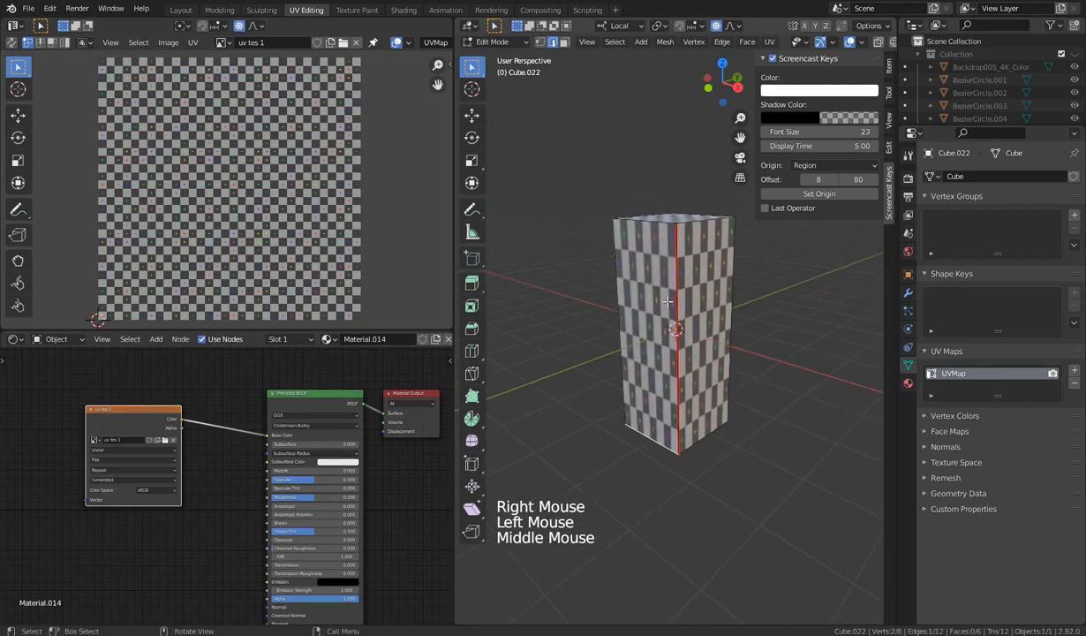
middle_click_drag(659, 428, 656, 337)
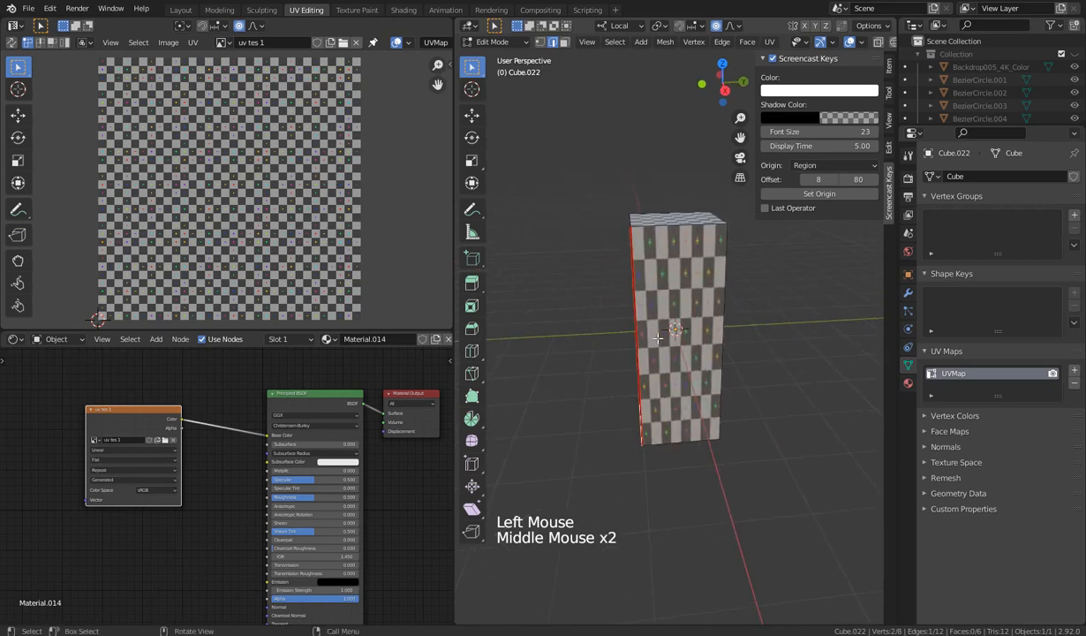
key("a")
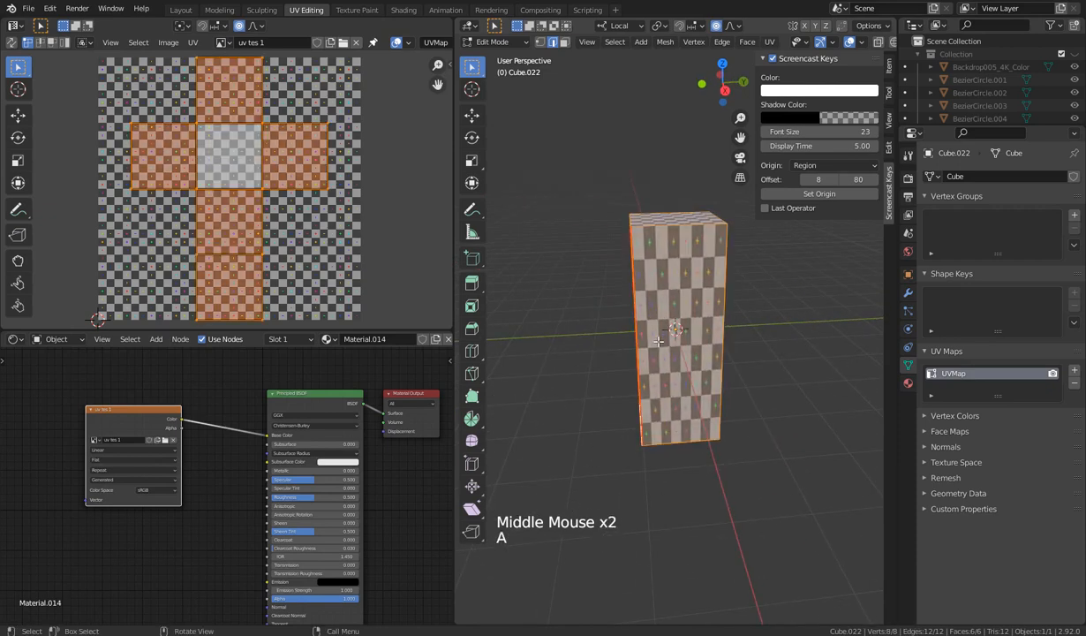
key("u")
left_click(658, 343)
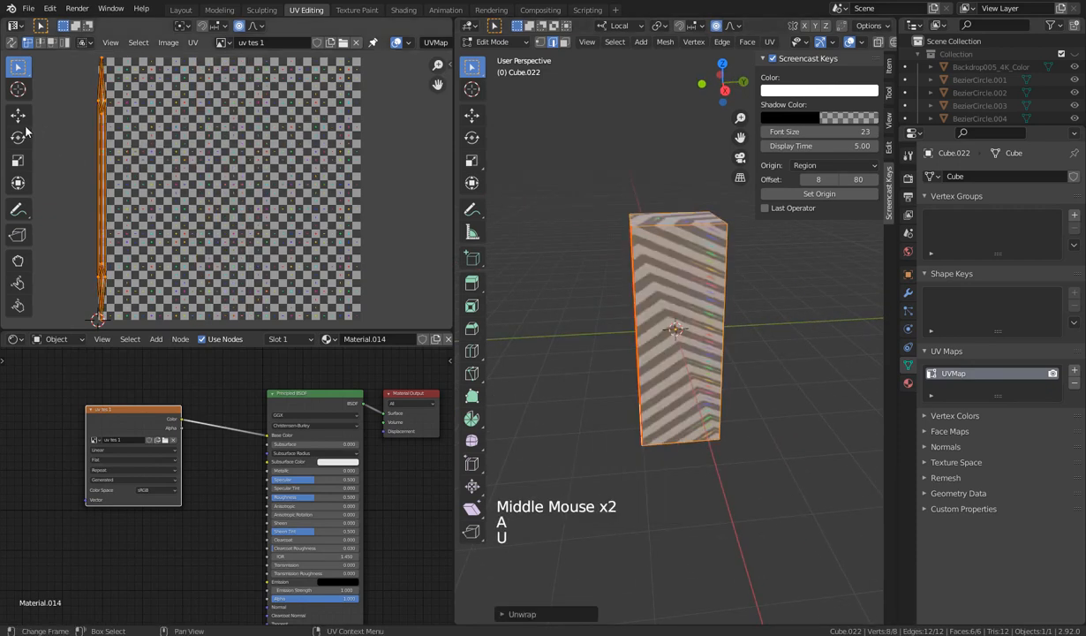
Mark the other vertical edge of the X-facing side and the four edges around the bottom face as seams
middle_click_drag(556, 298, 645, 314)
middle_click_drag(651, 314, 666, 415)
left_click(705, 399)
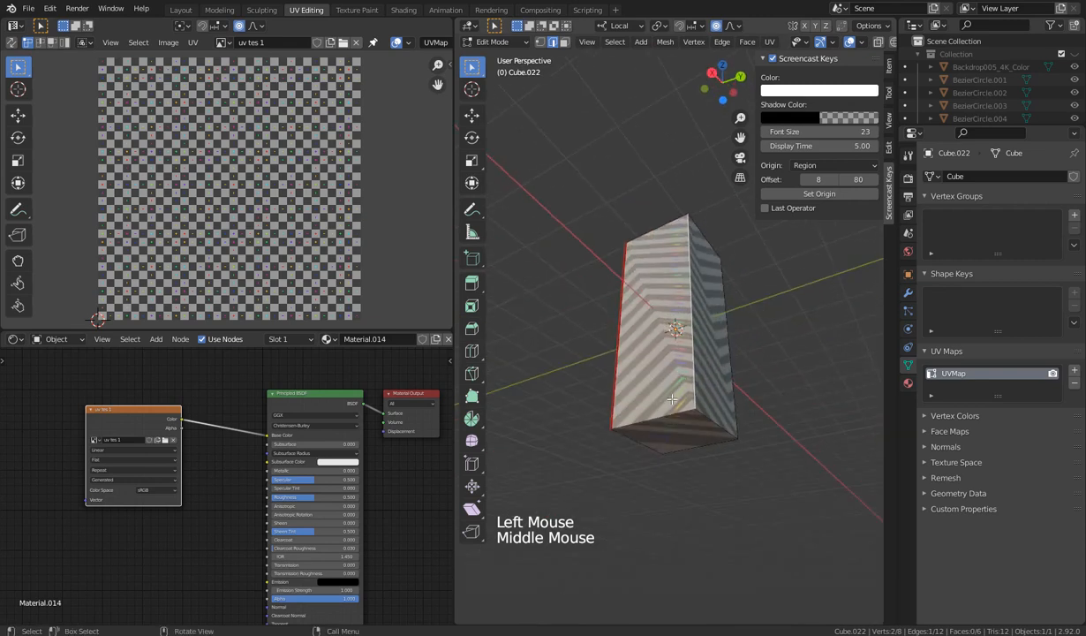
left_click(666, 415, "shift")
left_click(711, 437, "shift")
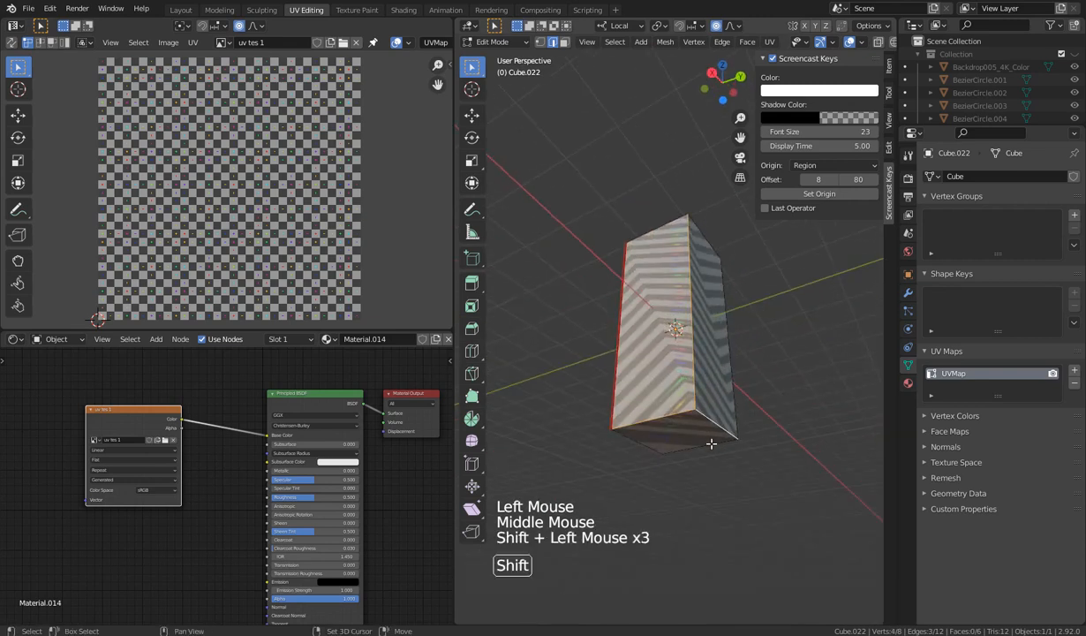
left_click(640, 442, "shift")
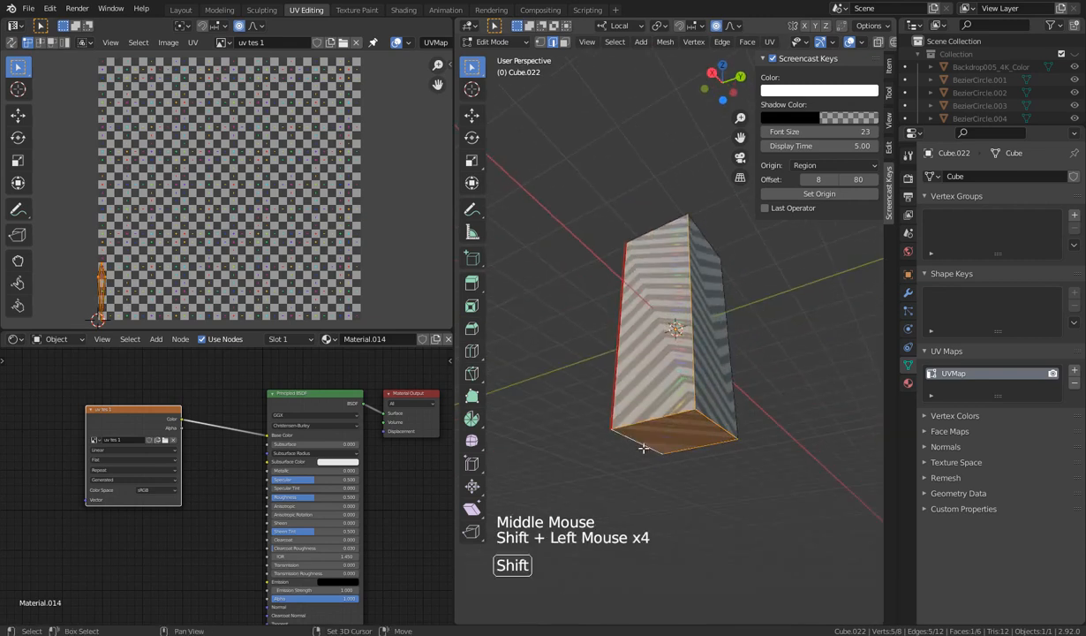
right_click(724, 427)
left_click(720, 425)
left_click(723, 371)
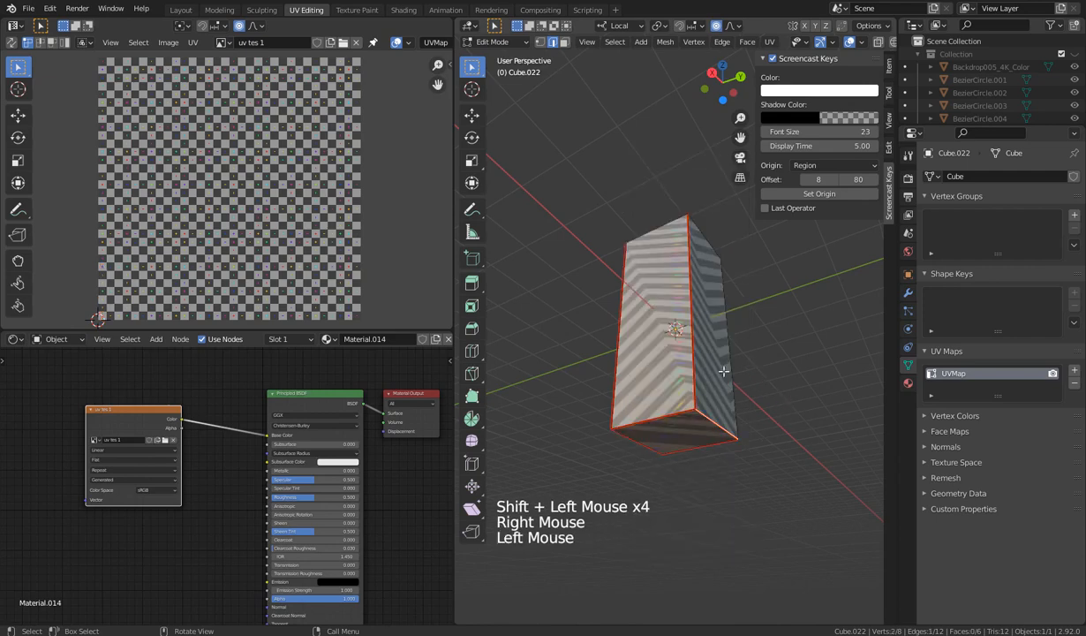
Select the whole box and unwrap it with the vertical and bottom seams
middle_click_drag(724, 370, 711, 389)
key("a")
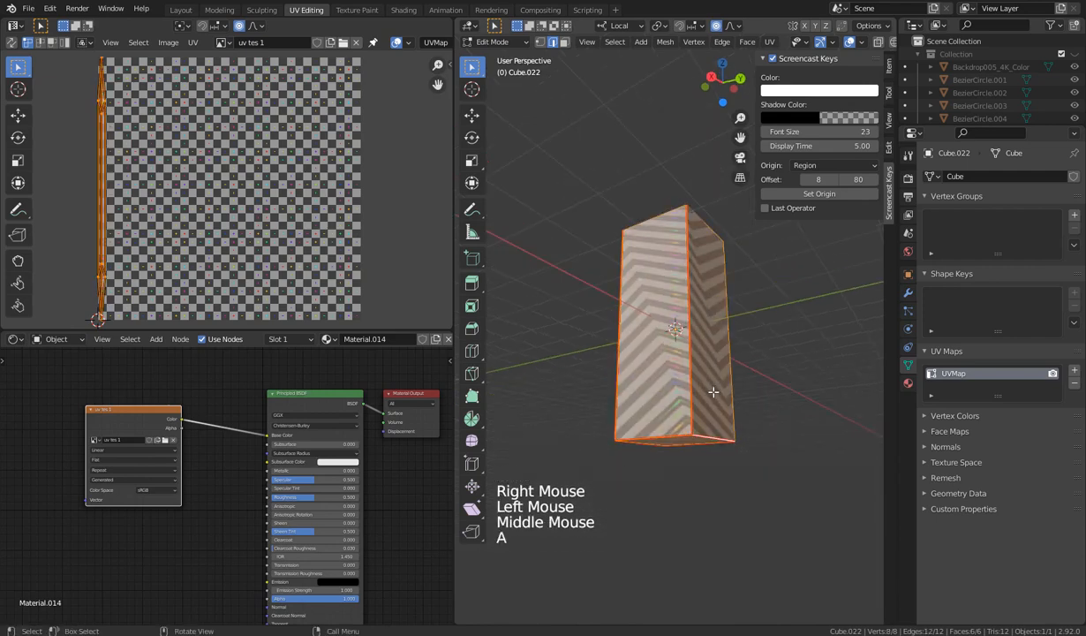
key("u")
left_click(714, 398)
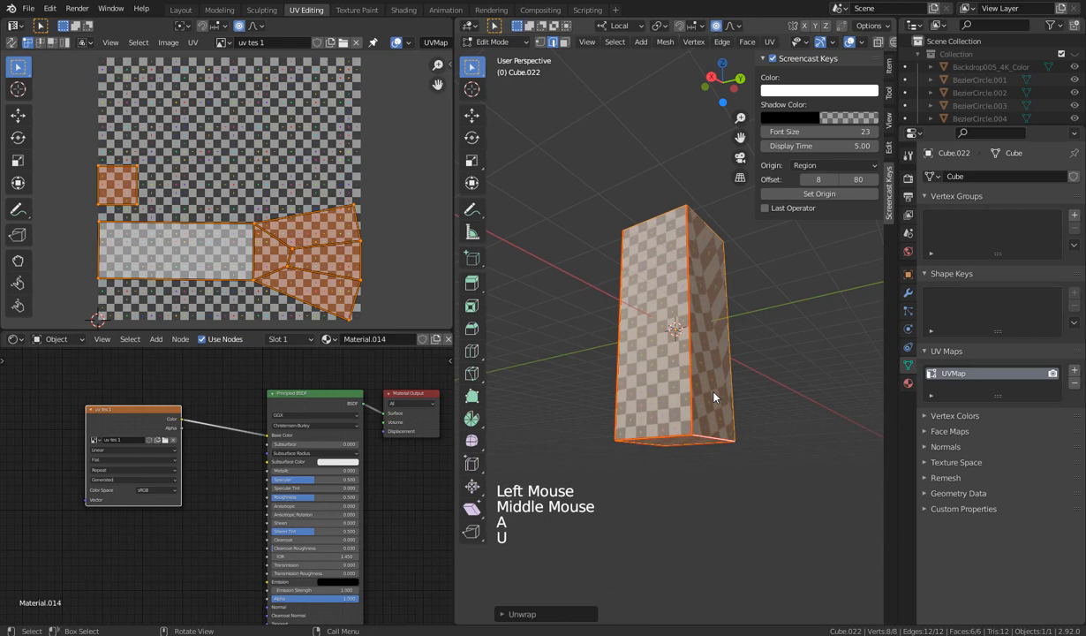
Turn on UV sync selection and, in face mode, select the small trapezoid in the UV layout to locate it on the box
left_click(274, 255)
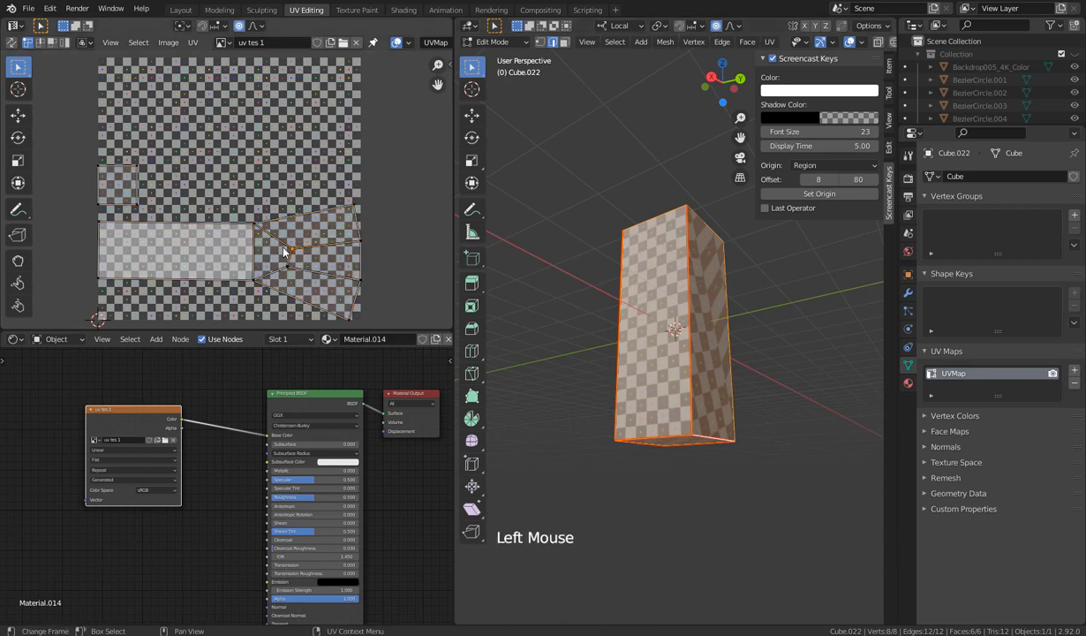
left_click(11, 42)
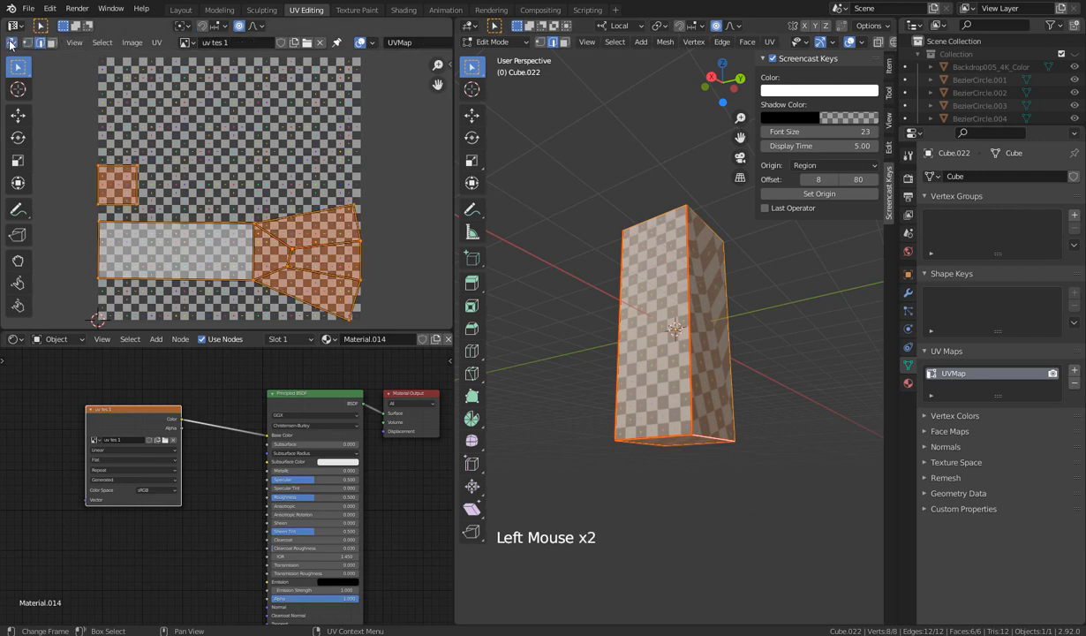
left_click(270, 253)
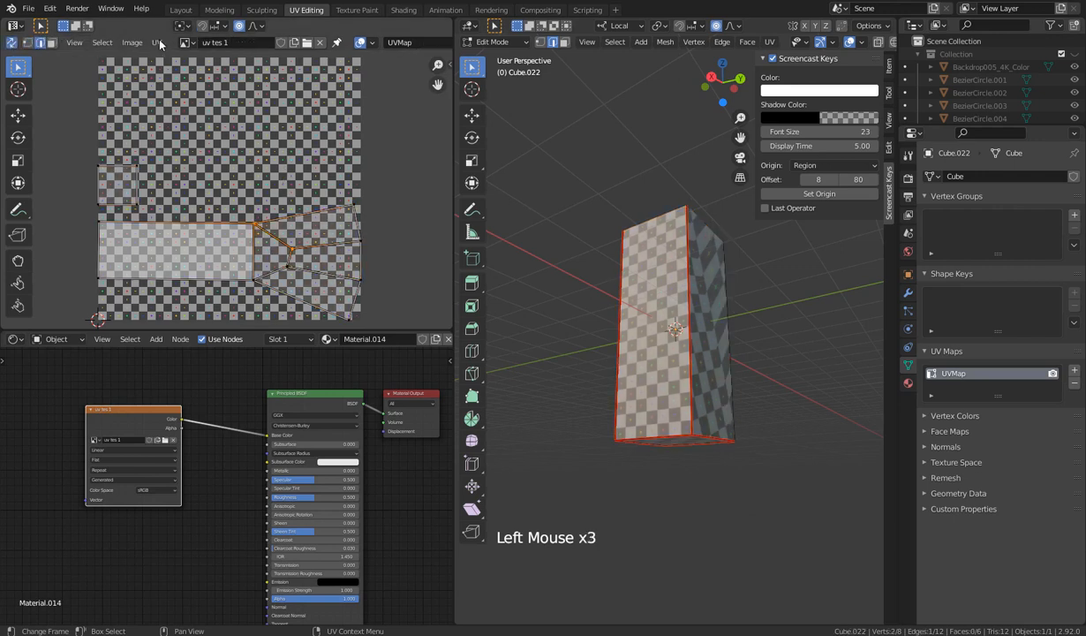
left_click(51, 42)
left_click(270, 252)
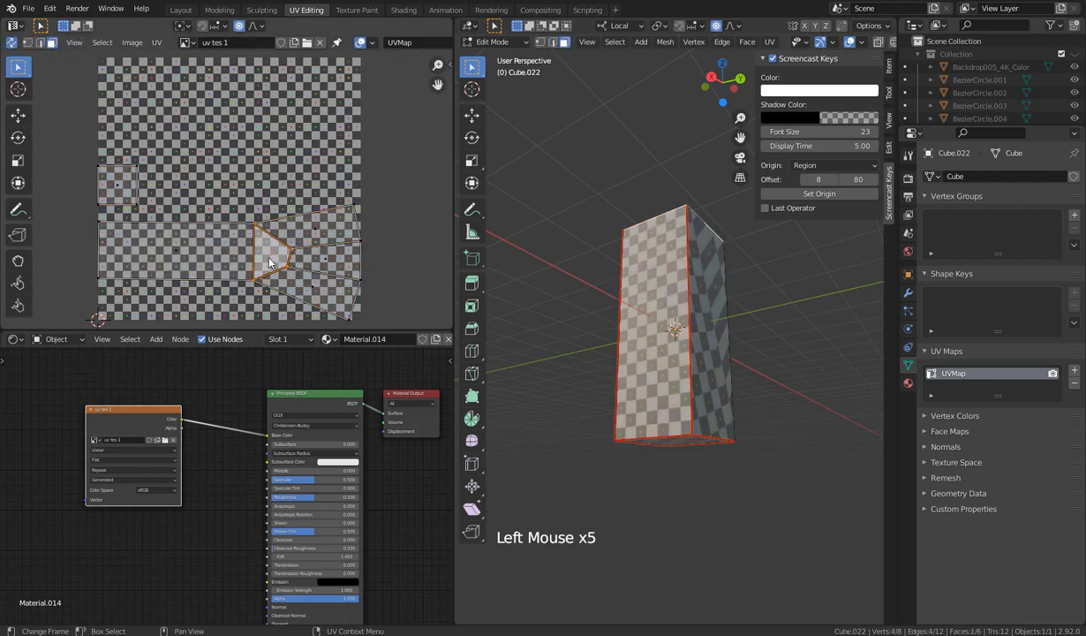
middle_click_drag(646, 369, 701, 319)
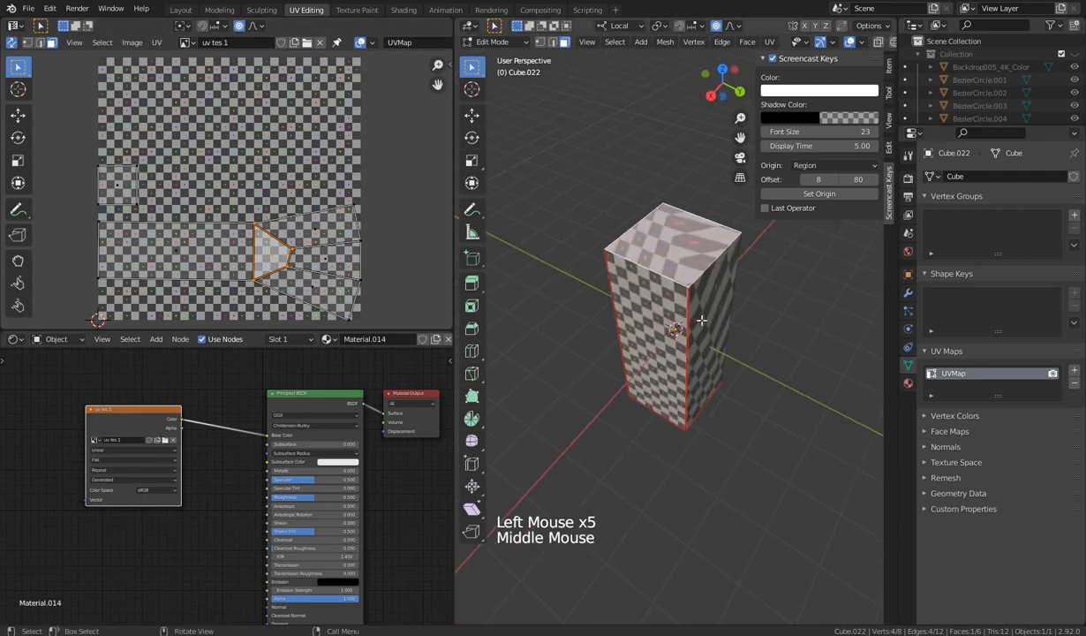
middle_click_drag(659, 259, 608, 247)
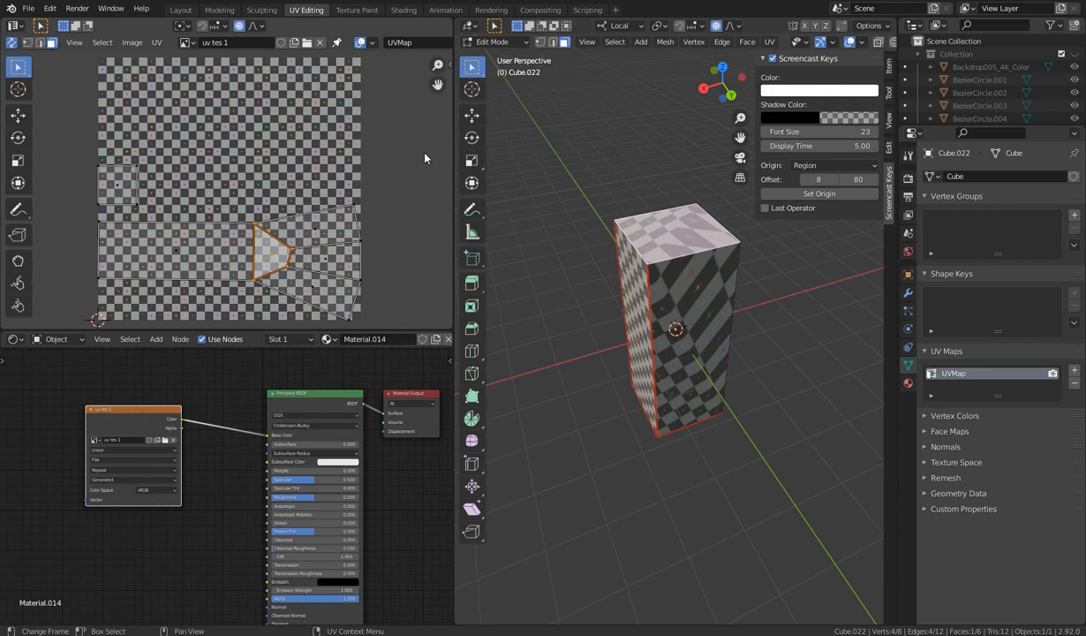
In edge selection mode, mark all four edges around the box's top face as seams
left_click(553, 42)
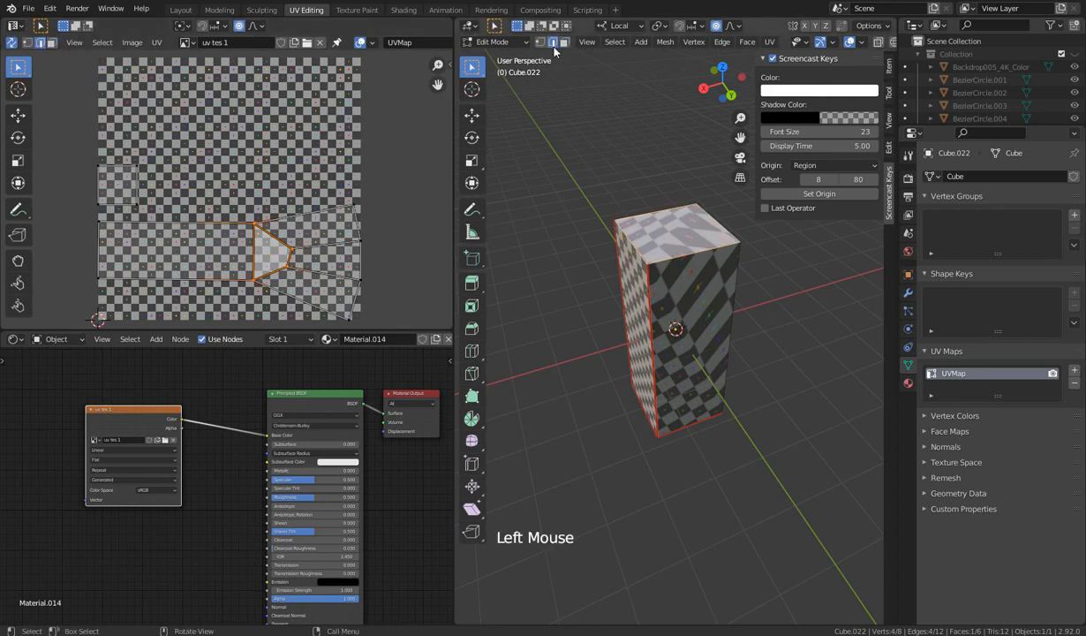
left_click(627, 244)
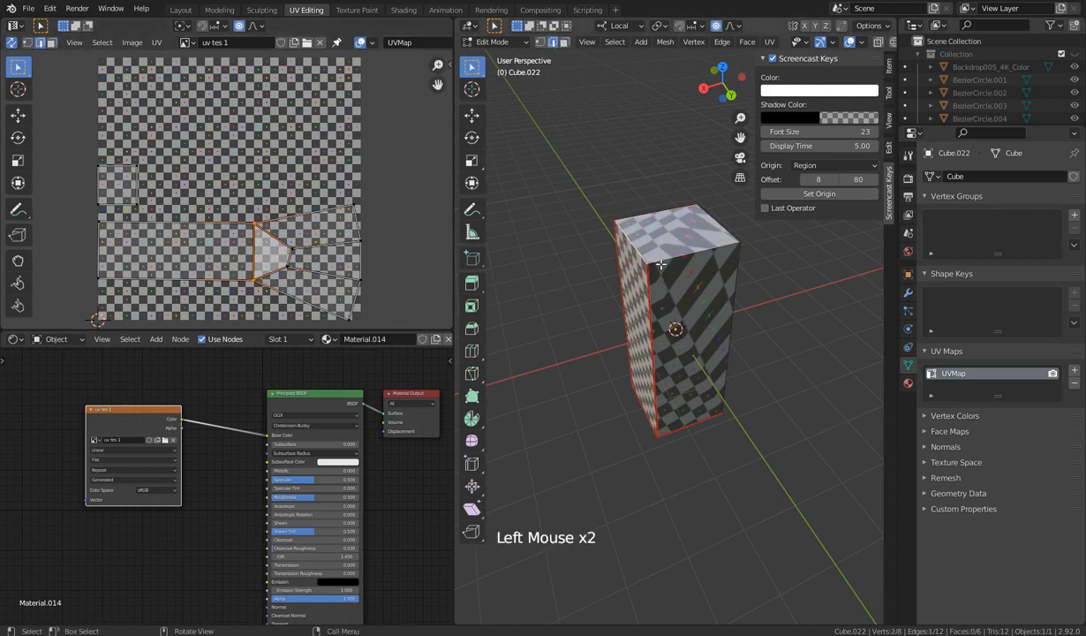
left_click(664, 258, "shift")
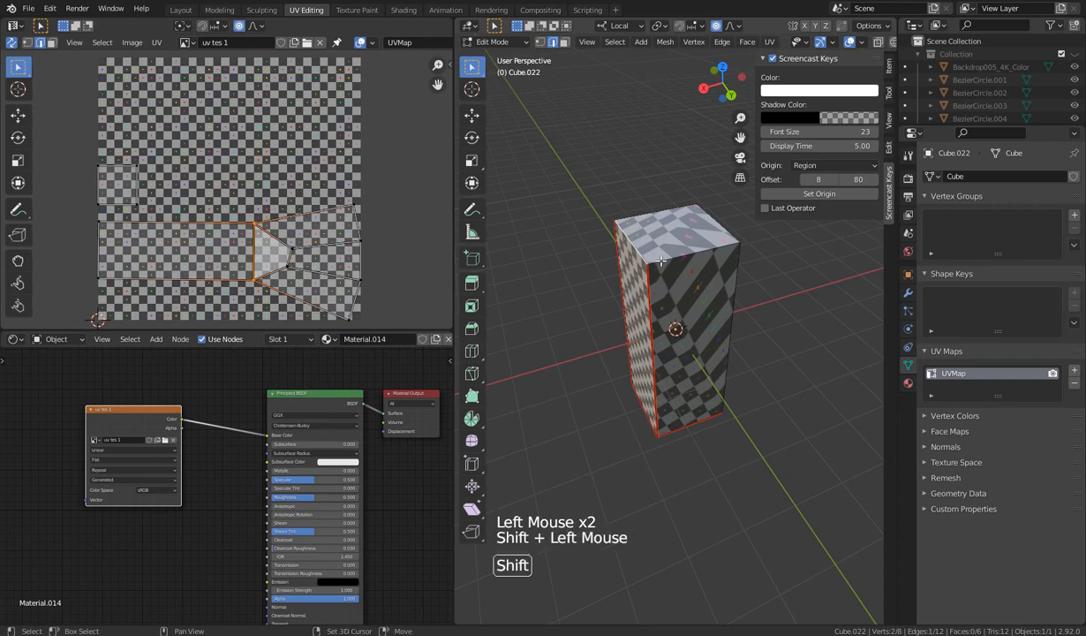
left_click(618, 202, "shift")
right_click(636, 253)
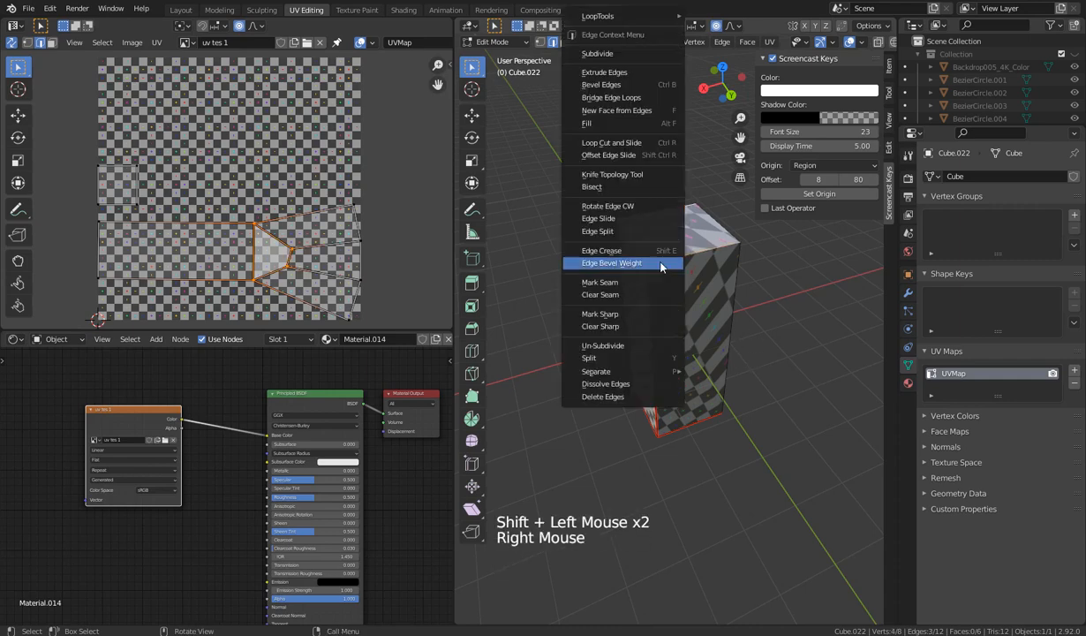
left_click(786, 354)
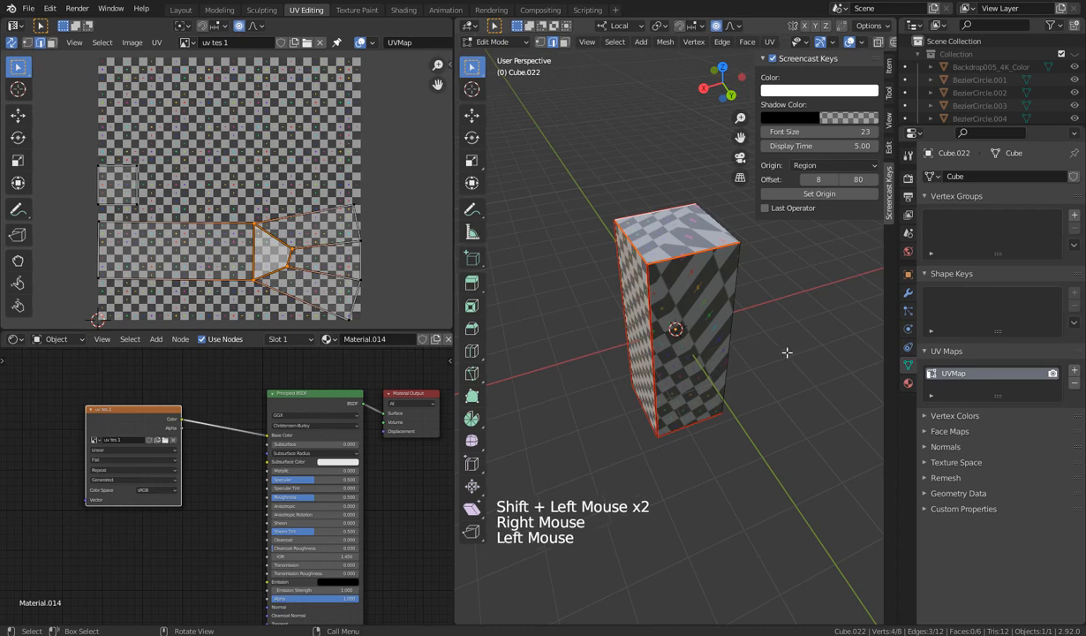
middle_click_drag(786, 354, 672, 232)
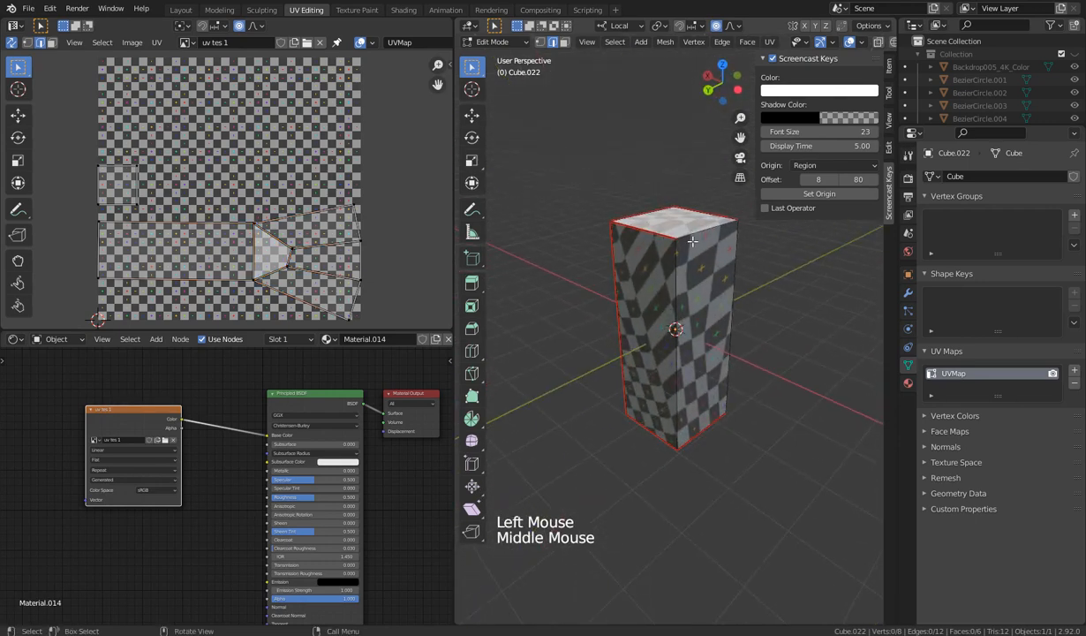
key("shift")
left_click(697, 228, "shift")
right_click(671, 221)
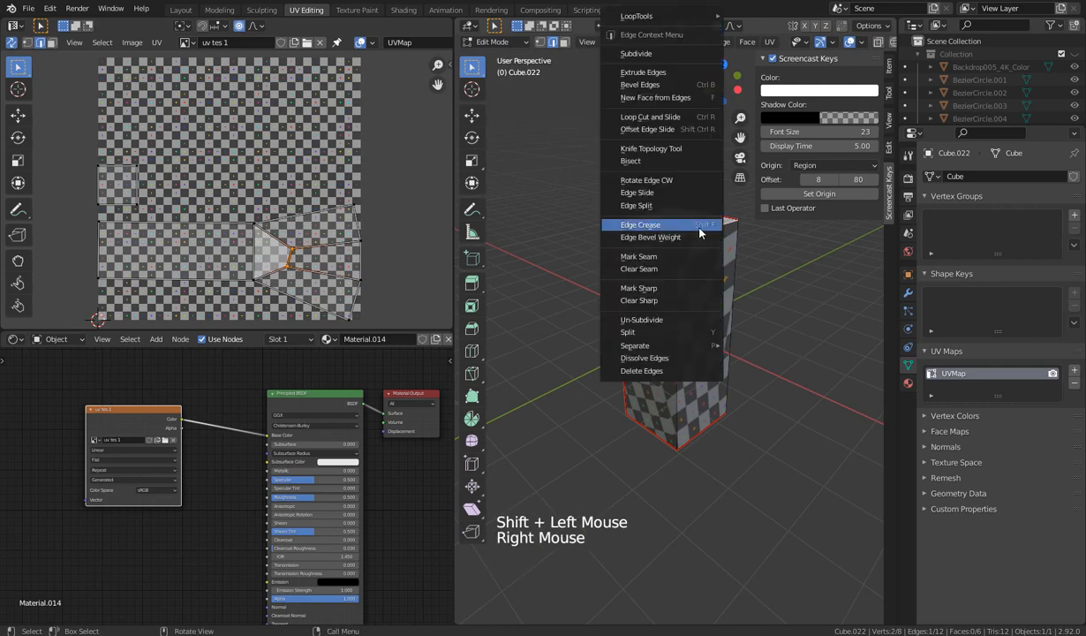
left_click(679, 257)
Select the whole box and unwrap it again with the top edges included as seams
middle_click_drag(653, 282, 547, 371)
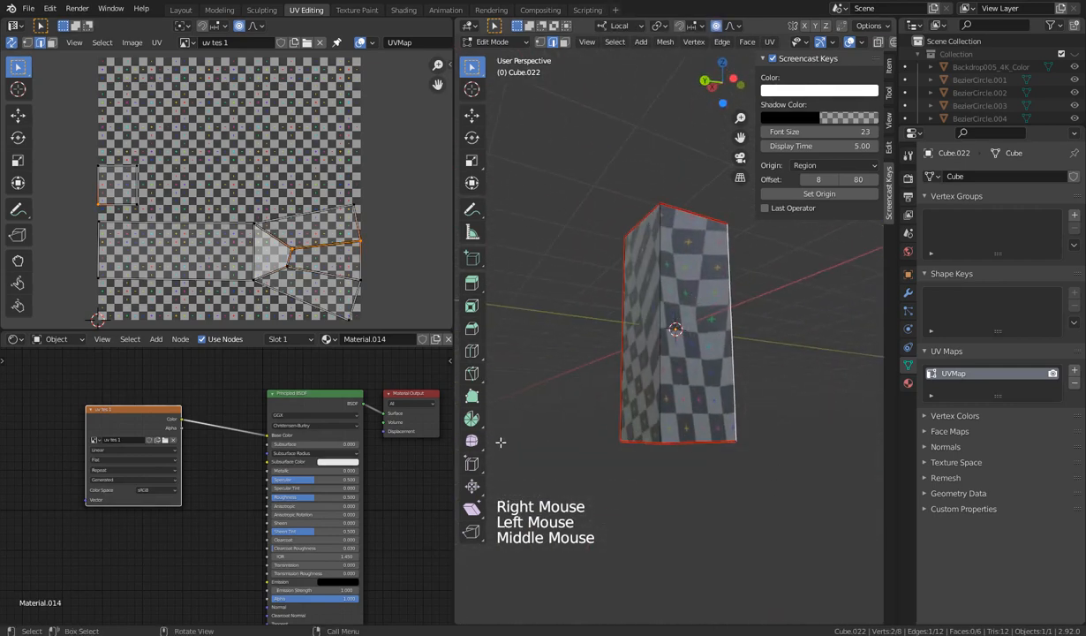
middle_click_drag(501, 442, 667, 417)
key("a")
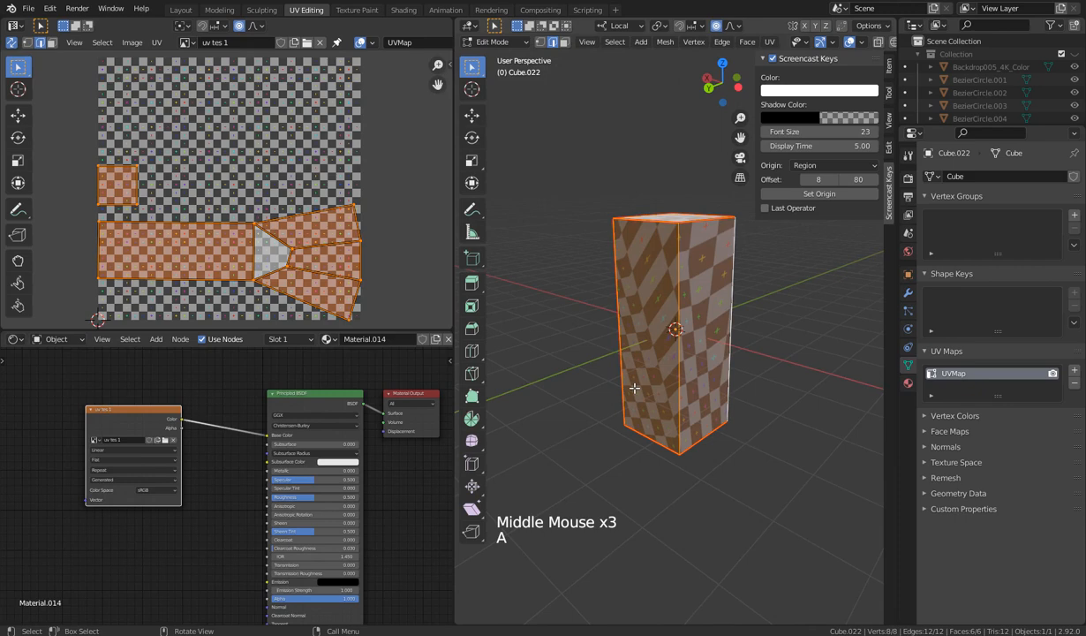
key("u")
left_click(634, 387)
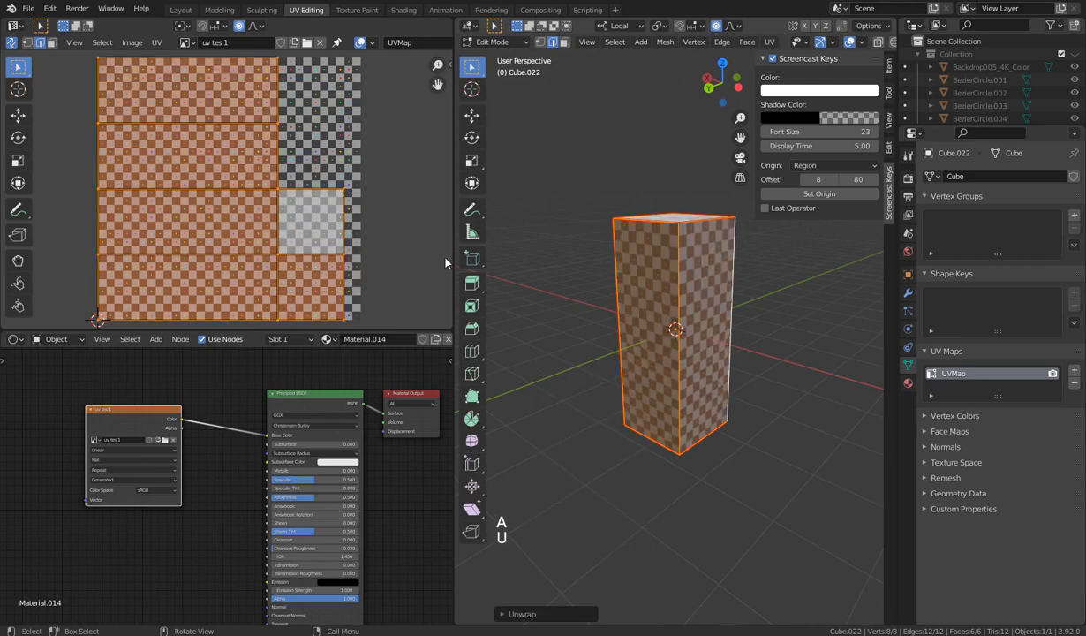
Examine the checker pattern on the box's top and all its sides for distortion and alignment across the edges
middle_click_drag(566, 459, 625, 446)
left_click(721, 435)
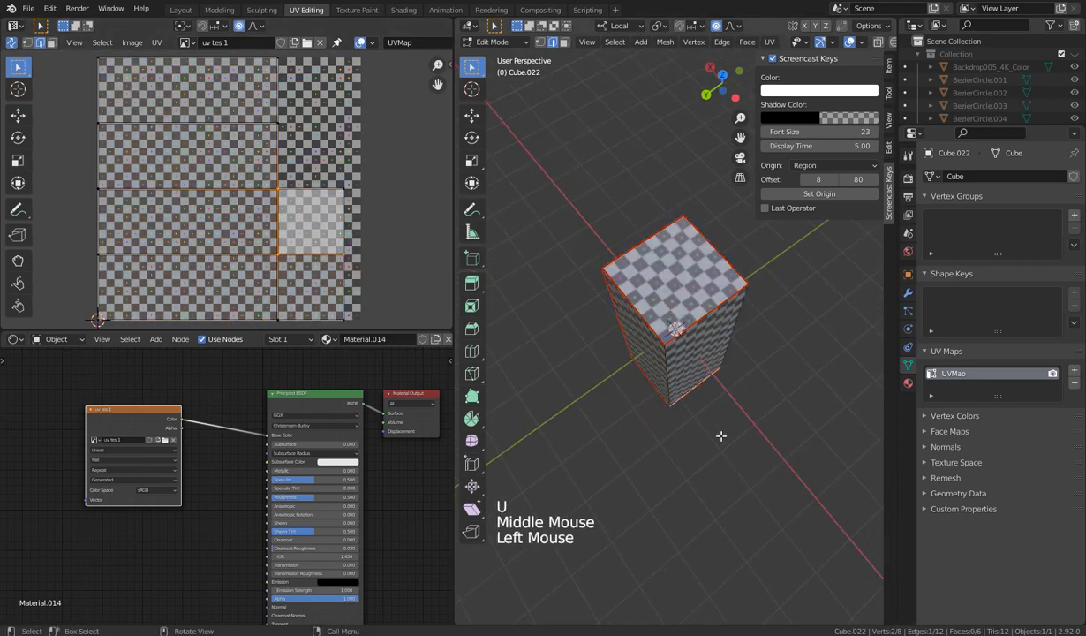
middle_click_drag(721, 435, 783, 417)
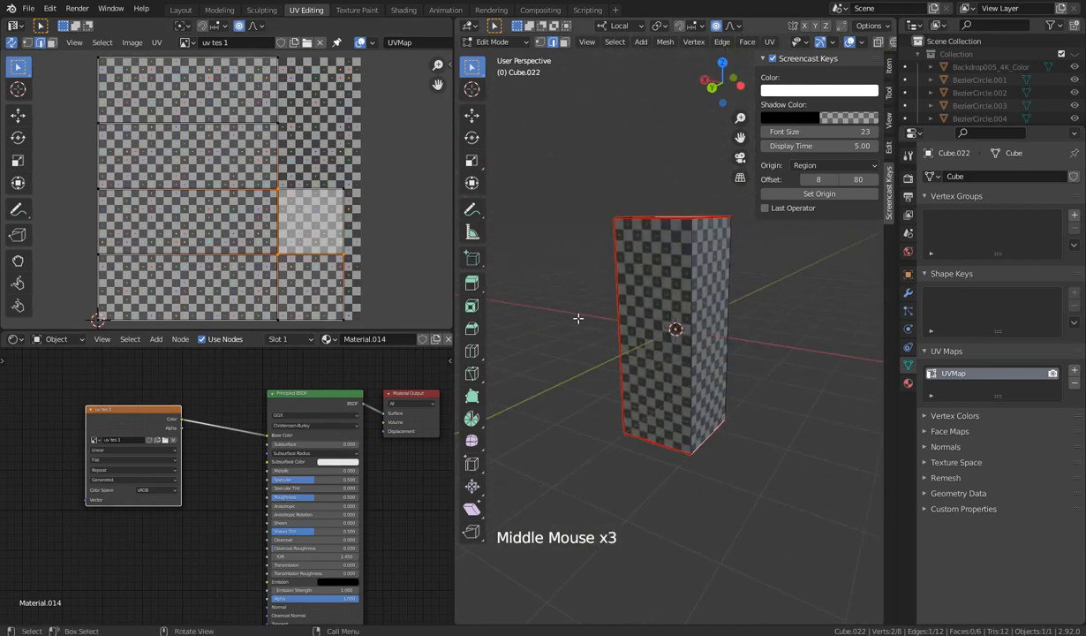
middle_click_drag(658, 290, 759, 337)
scroll(693, 331, "up", 3)
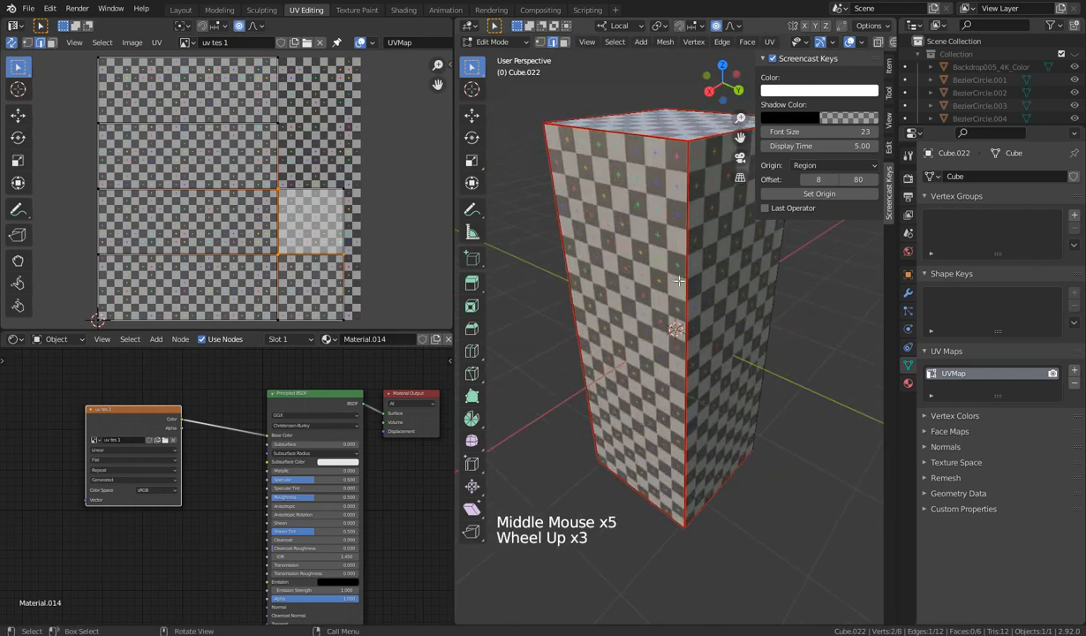
middle_click_drag(678, 281, 673, 408, "shift")
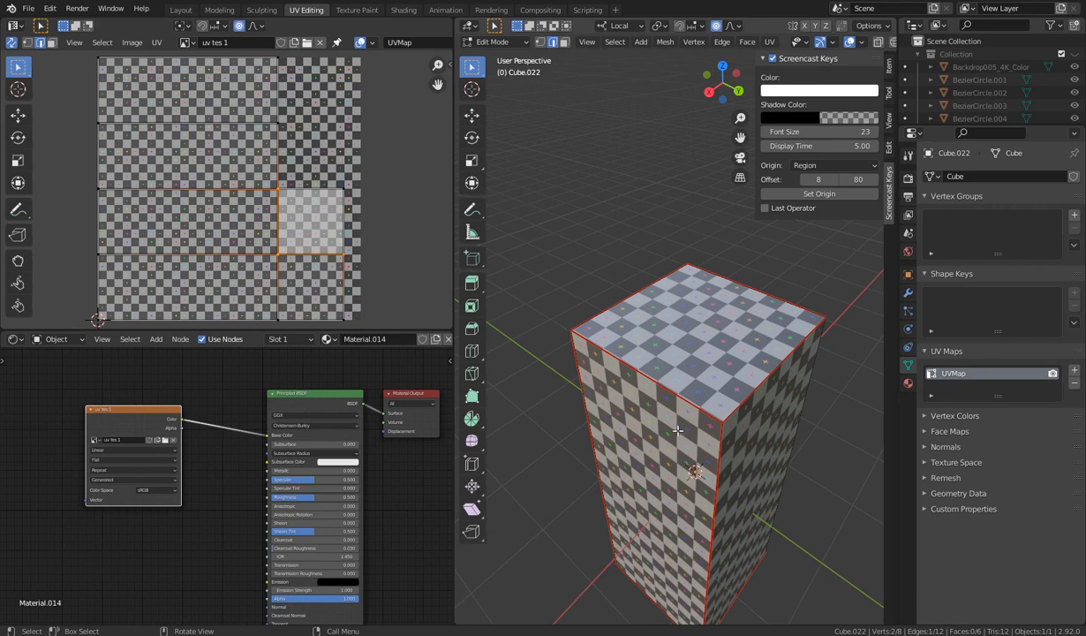
scroll(695, 488, "down", 2)
middle_click_drag(696, 488, 661, 459)
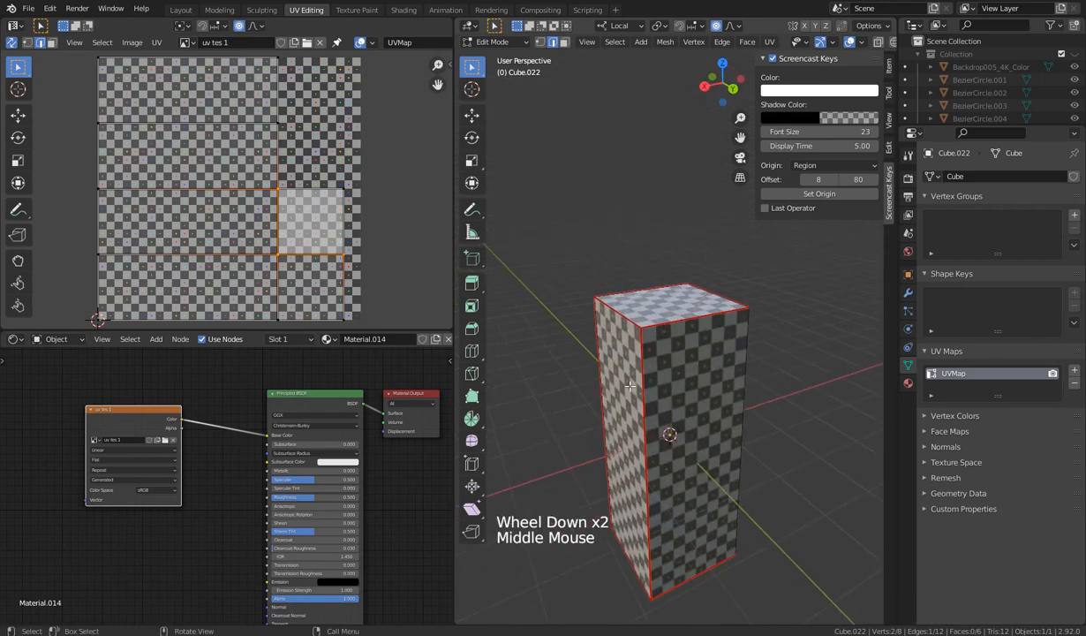
middle_click_drag(730, 355, 651, 346)
middle_click_drag(664, 450, 629, 409)
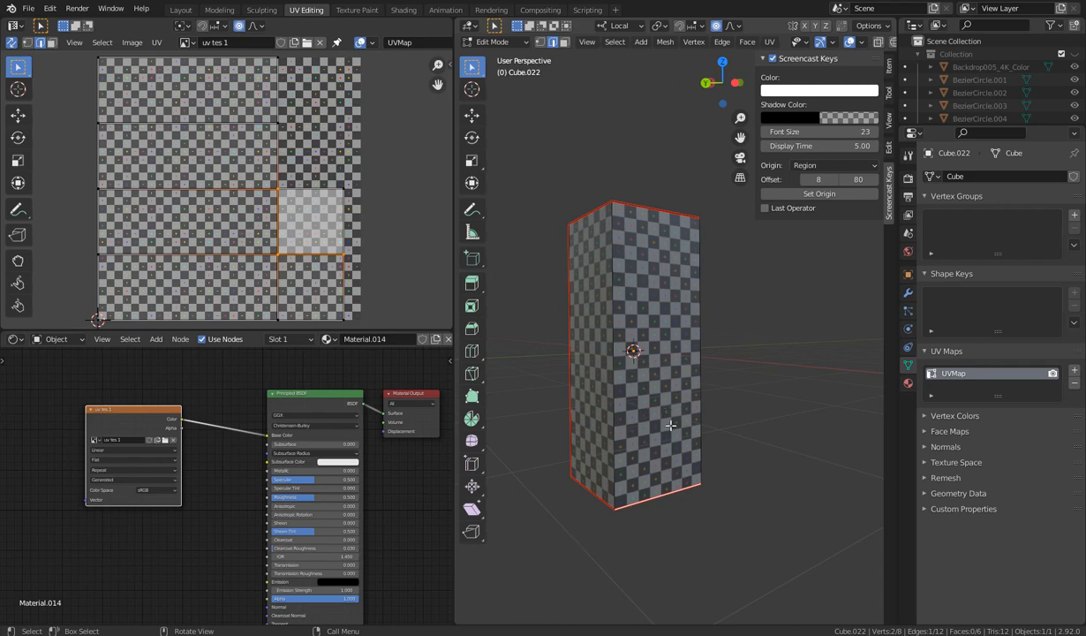
middle_click_drag(642, 456, 787, 500)
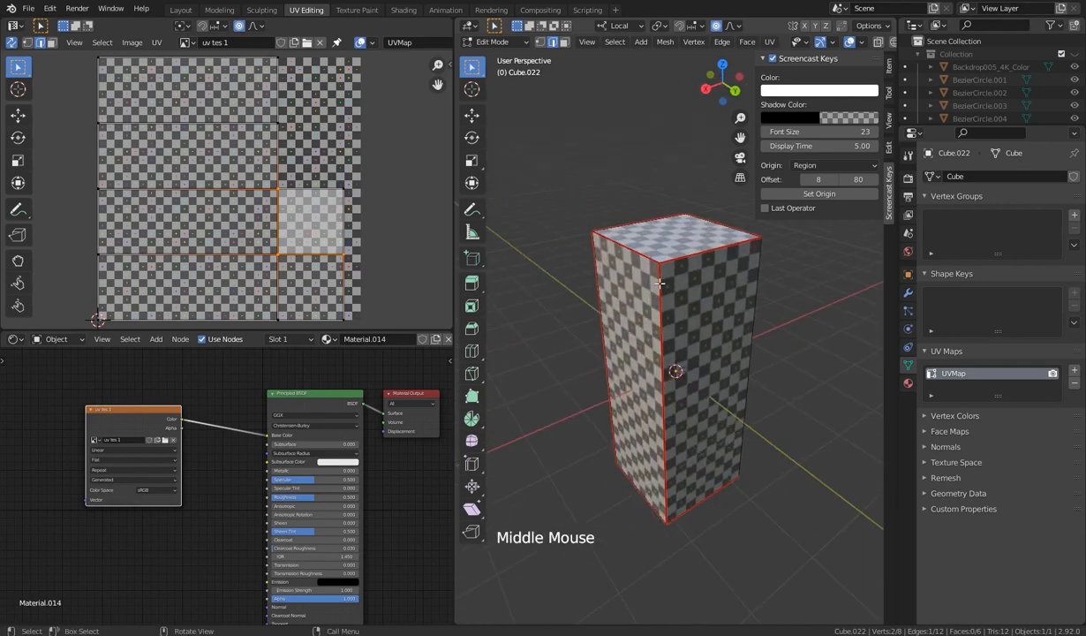
Clear the seam on the top edge bordering the X-facing side and unwrap the whole box again
middle_click_drag(655, 288, 640, 298)
left_click(649, 322)
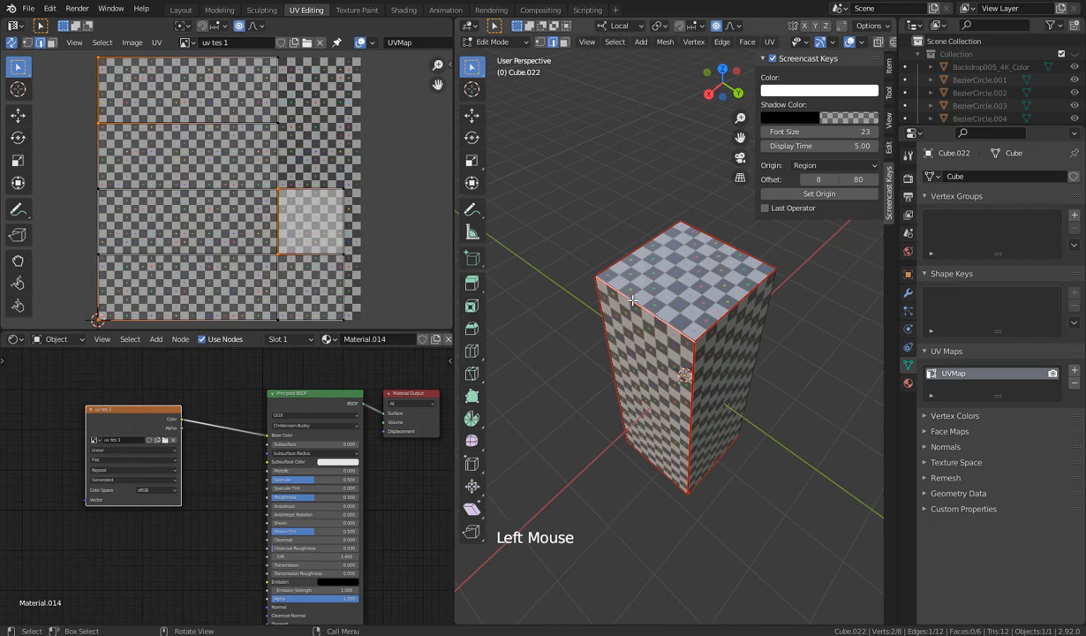
right_click(632, 307)
left_click(629, 312)
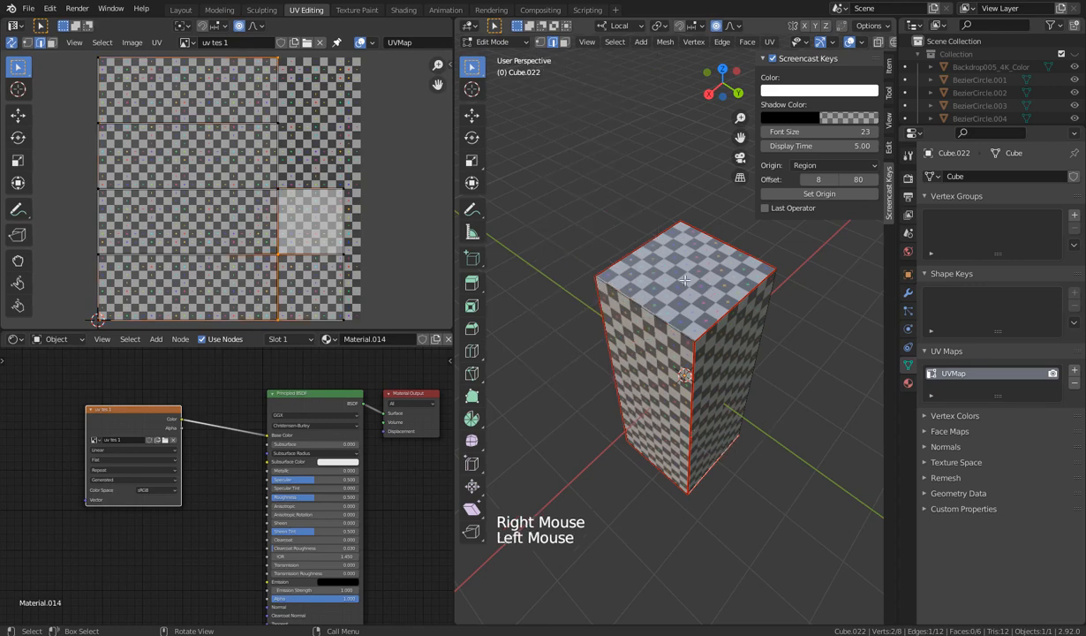
key("a")
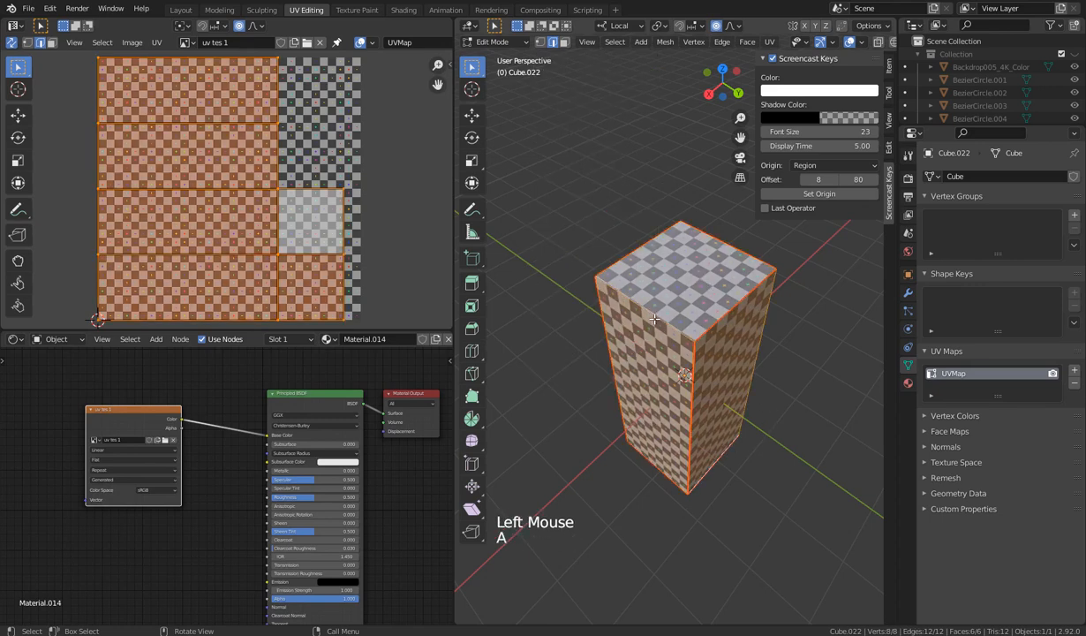
key("u")
left_click(655, 319)
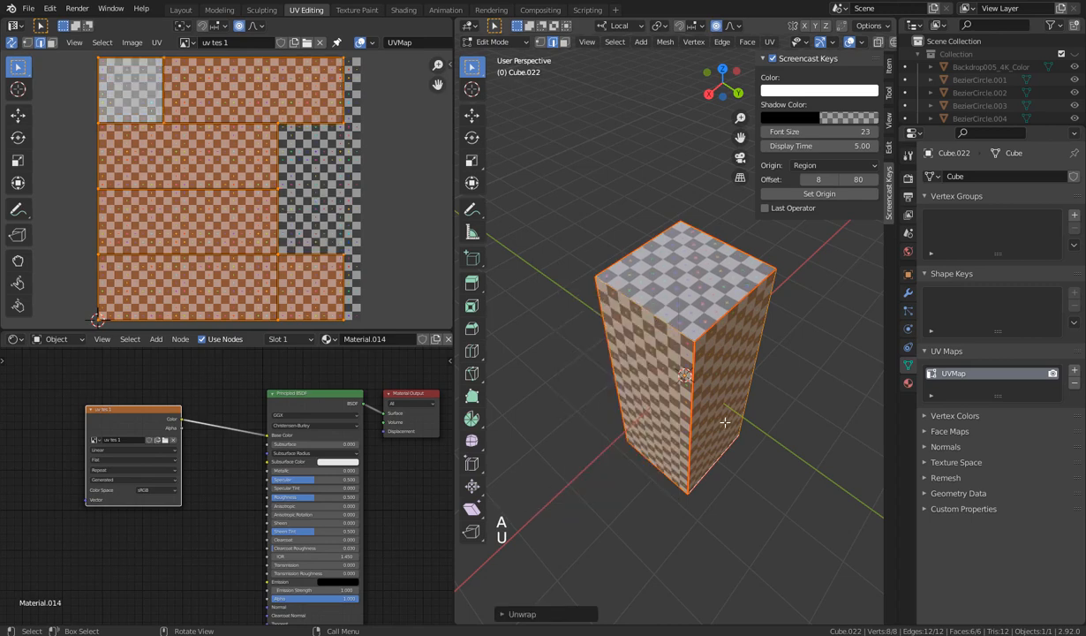
Inspect the checker pattern on the box's rear sides and bottom face after the new unwrap
left_click(757, 469)
middle_click_drag(757, 469, 572, 411)
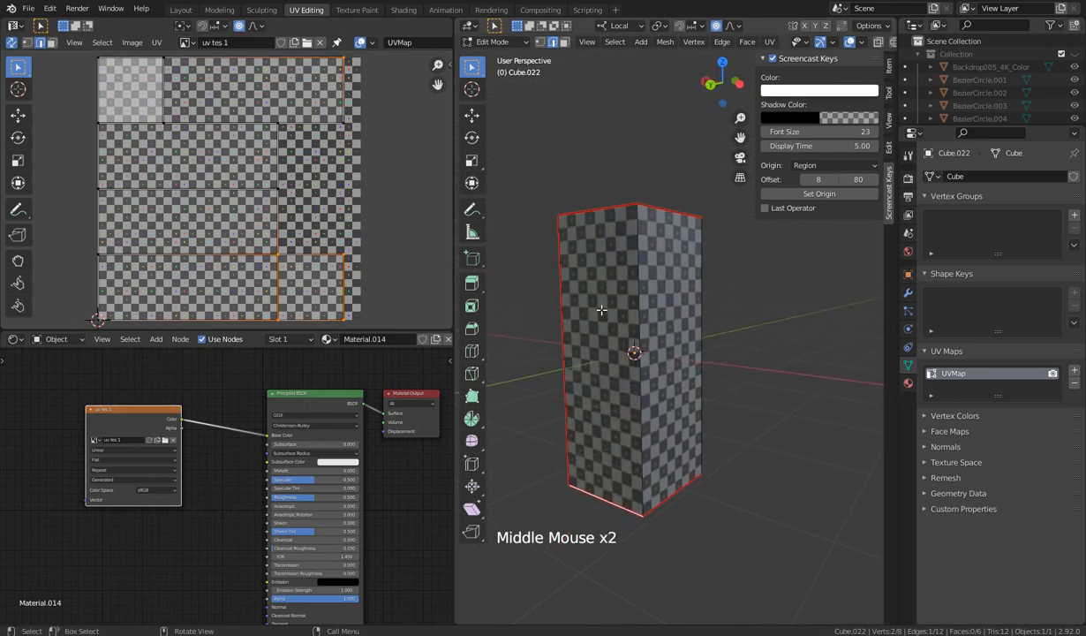
middle_click_drag(671, 307, 700, 383)
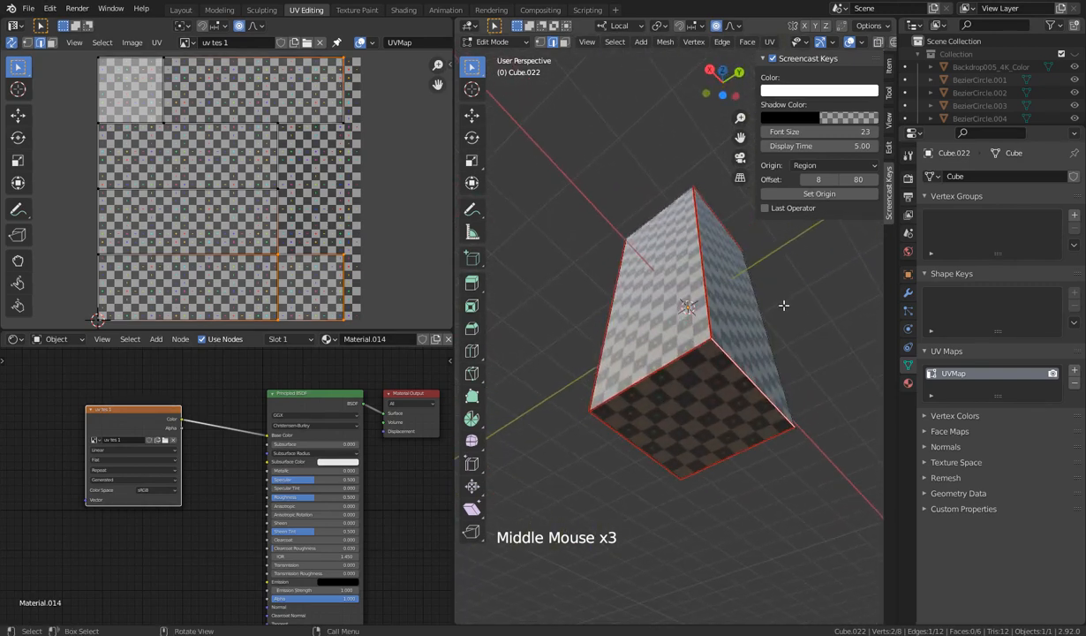
Try the 512 sand roughness texture as the image of the box material's image texture node
middle_click_drag(783, 304, 724, 378)
scroll(601, 392, "down", 3)
scroll(669, 395, "up", 5)
scroll(669, 395, "down", 3)
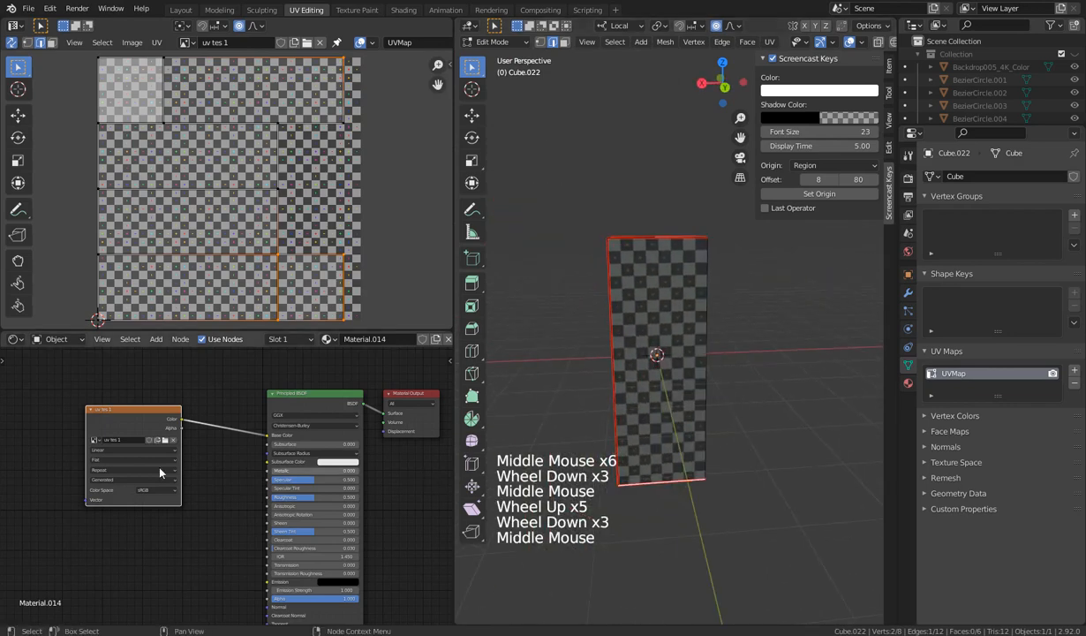
left_click(95, 439)
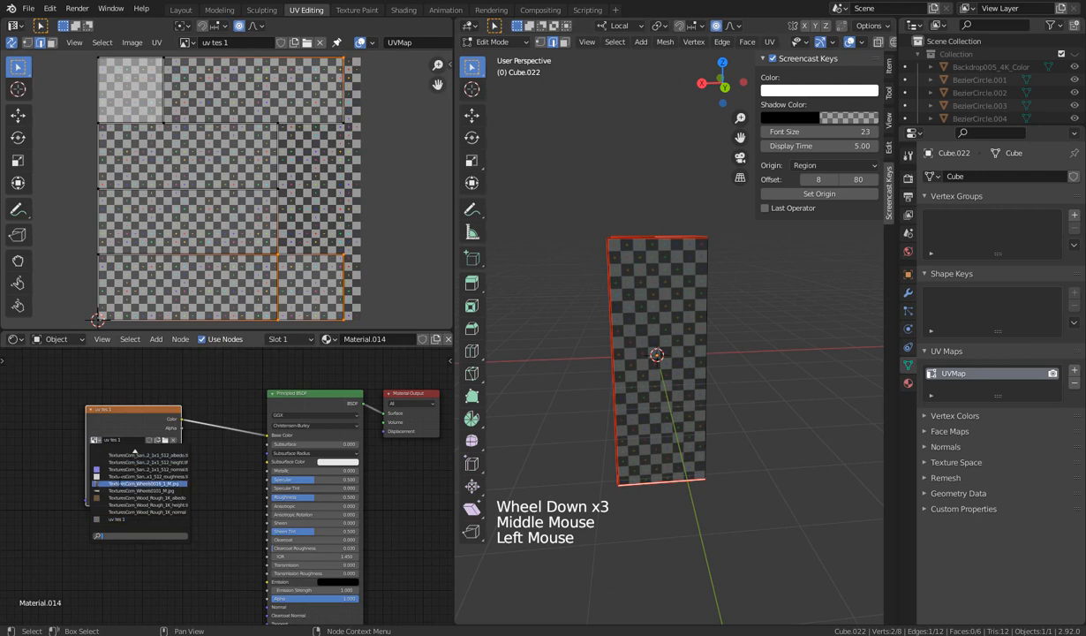
left_click(141, 476)
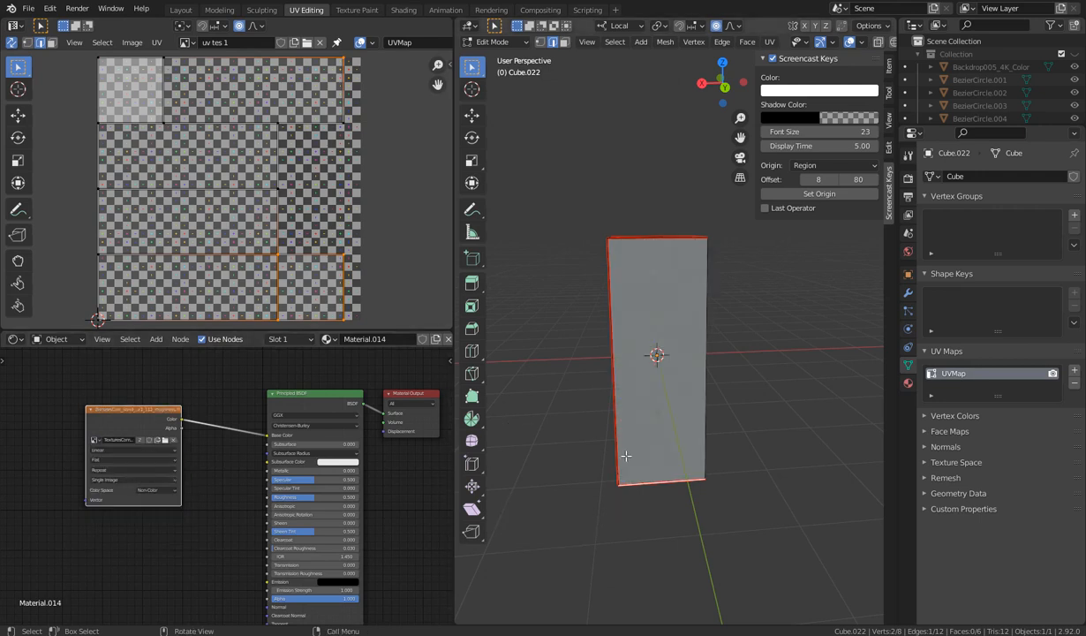
middle_click_drag(583, 459, 254, 455)
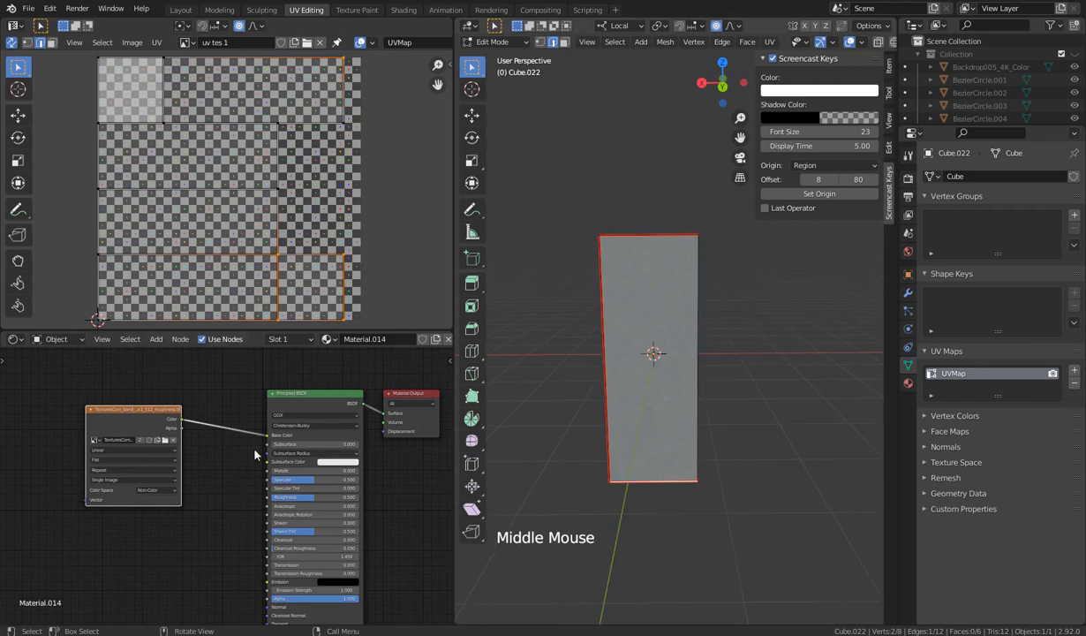
Set the box material's image texture to the TexturesCom Wood_Rough 1K albedo image
left_click(94, 440)
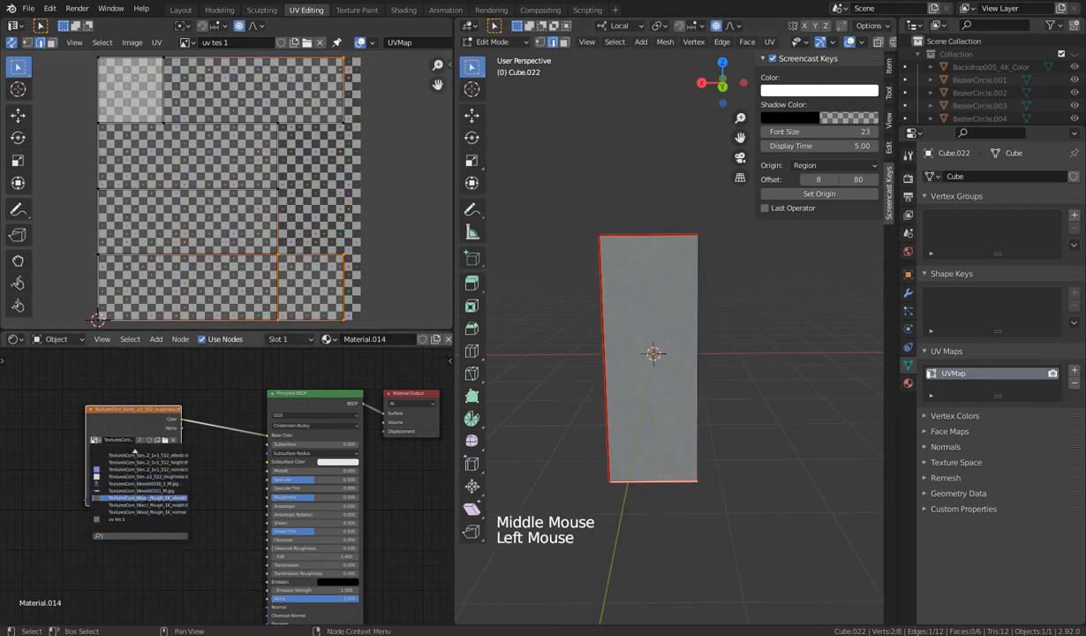
left_click(145, 497)
middle_click_drag(536, 388, 636, 424)
scroll(563, 400, "up", 4)
scroll(563, 400, "down", 1)
scroll(241, 174, "down", 2)
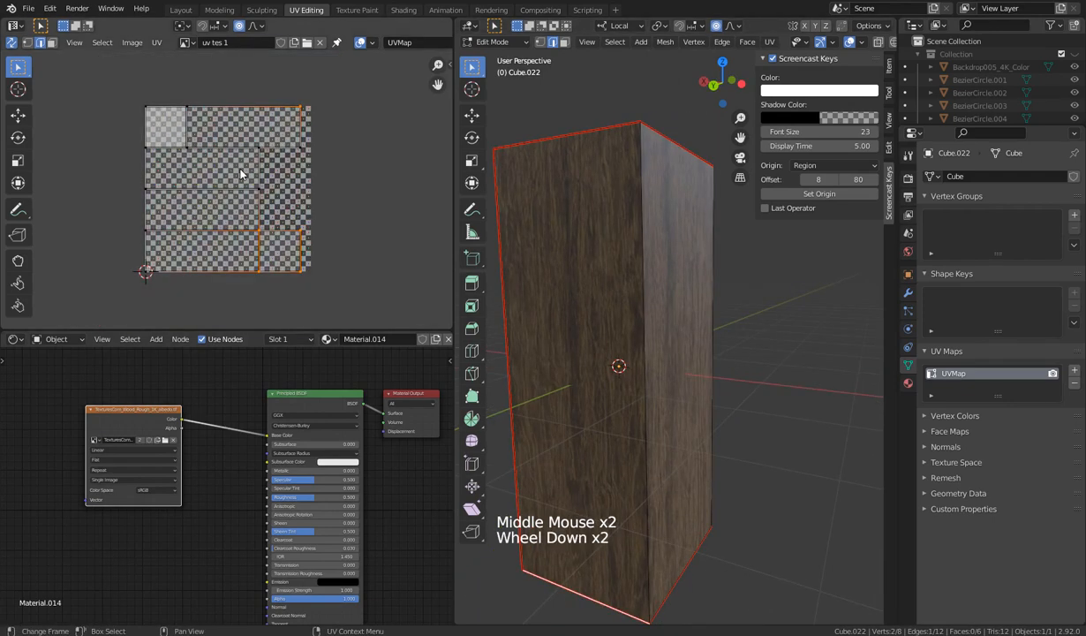
Turn off proportional editing and scale all the box's UV islands up far beyond the image bounds
key("a")
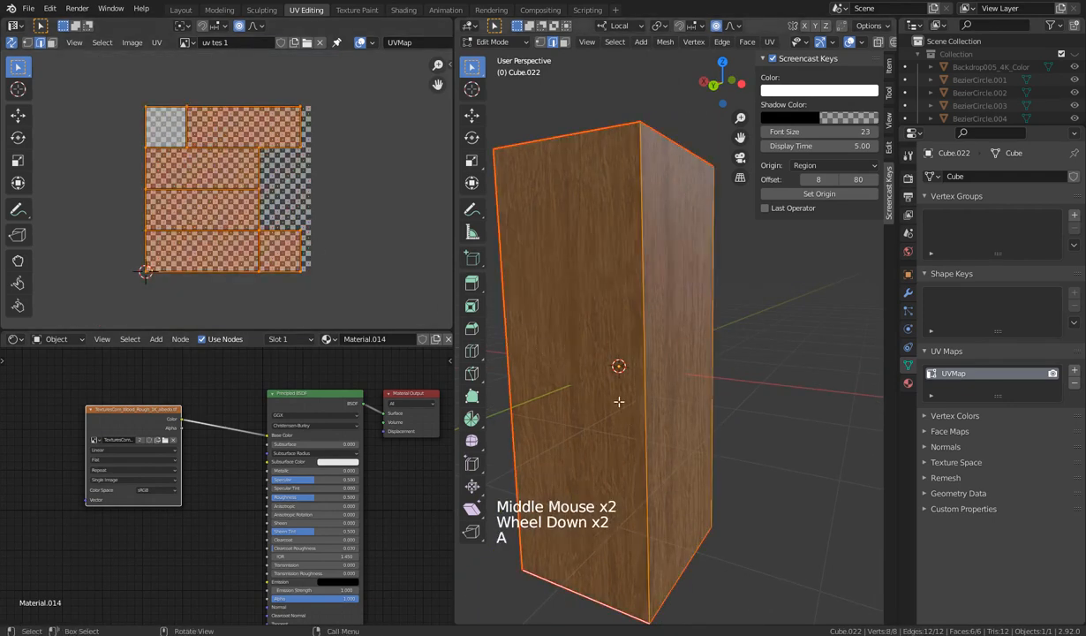
key("s")
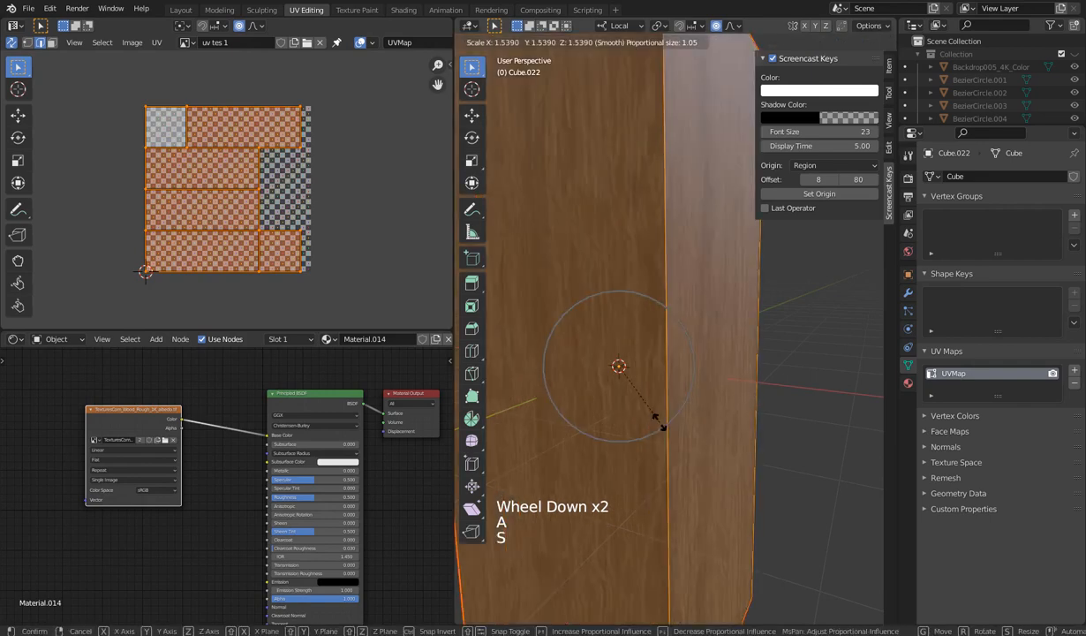
key("Escape")
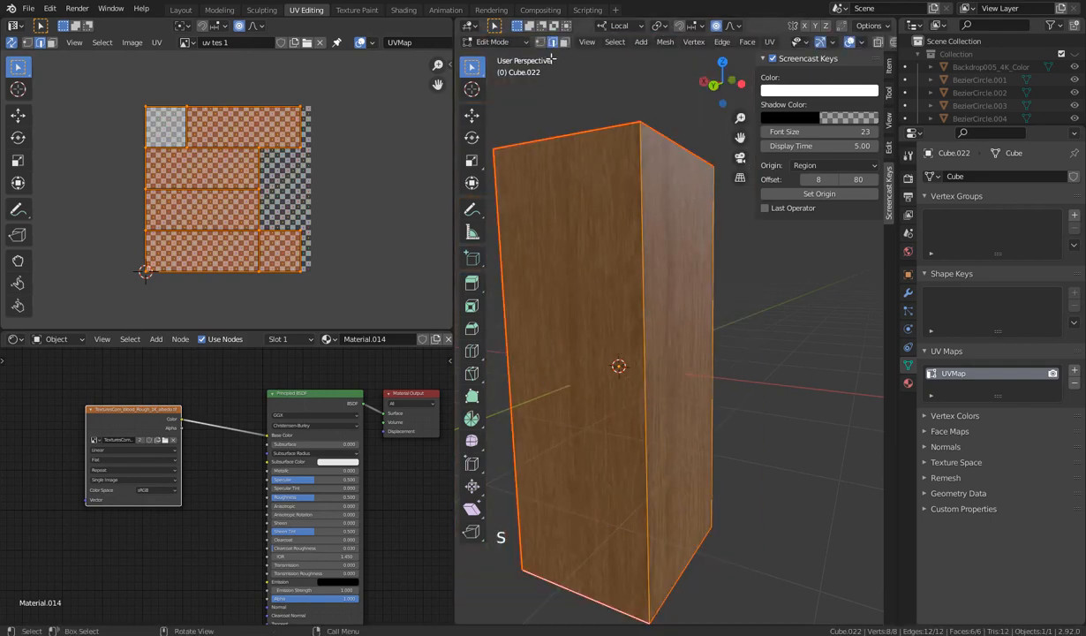
left_click(716, 27)
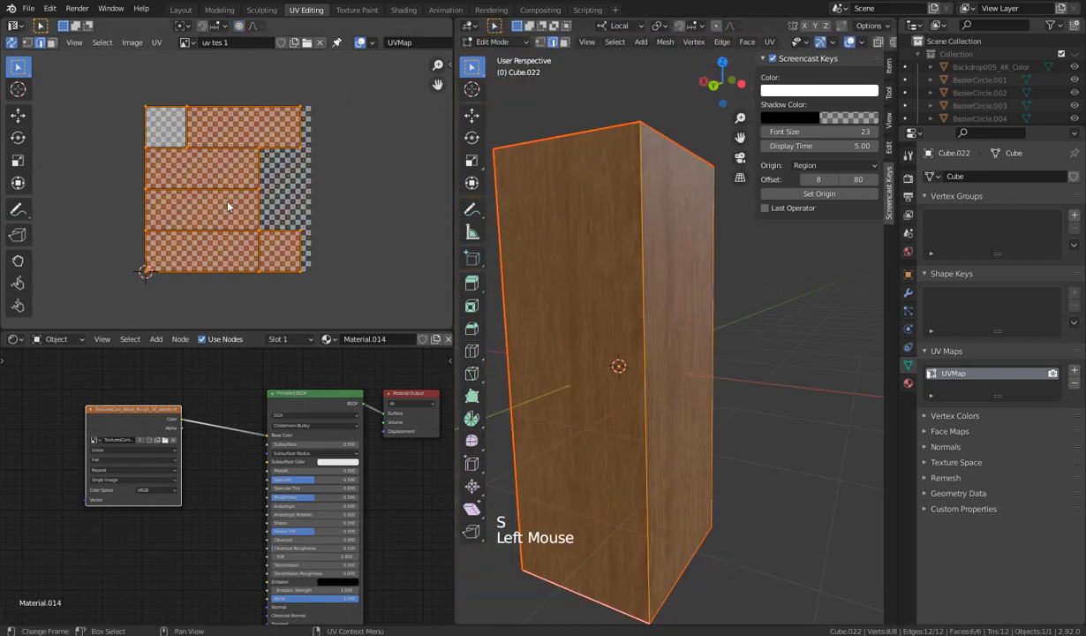
key("s")
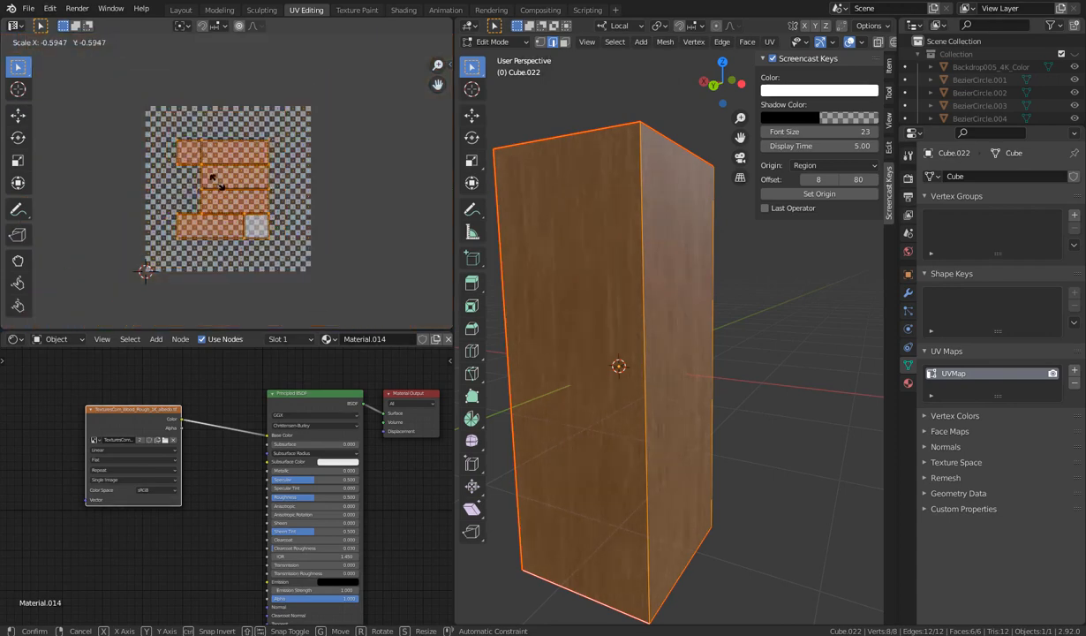
left_click(215, 219)
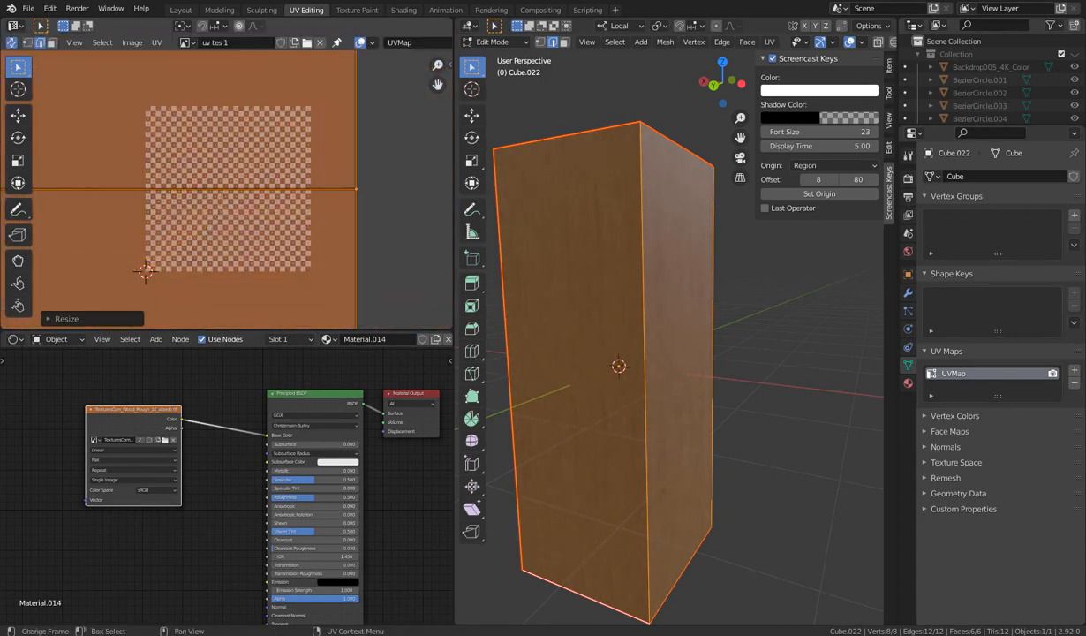
Deselect the full box selection and return to Object Mode with the wood grain at the top edge in view
middle_click_drag(660, 478, 742, 472)
left_click(814, 396)
middle_click_drag(688, 441, 758, 498)
scroll(759, 498, "up", 2)
middle_click_drag(744, 453, 714, 433)
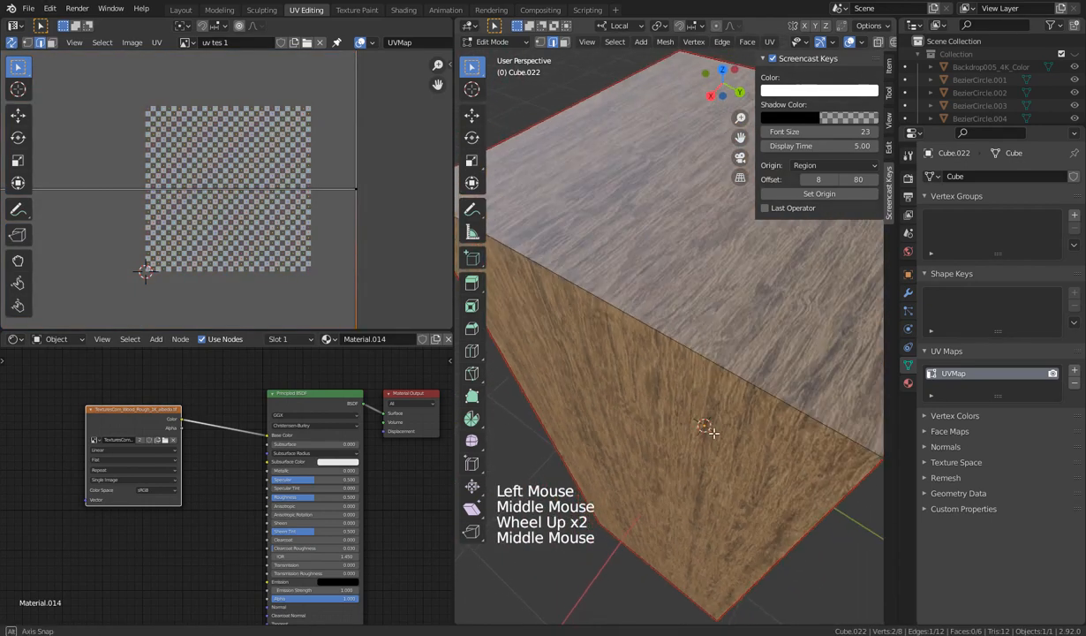
key("Tab")
mouse_move(662, 390)
middle_mouse_down()
mouse_move(666, 407)
mouse_move(654, 380)
middle_mouse_up()
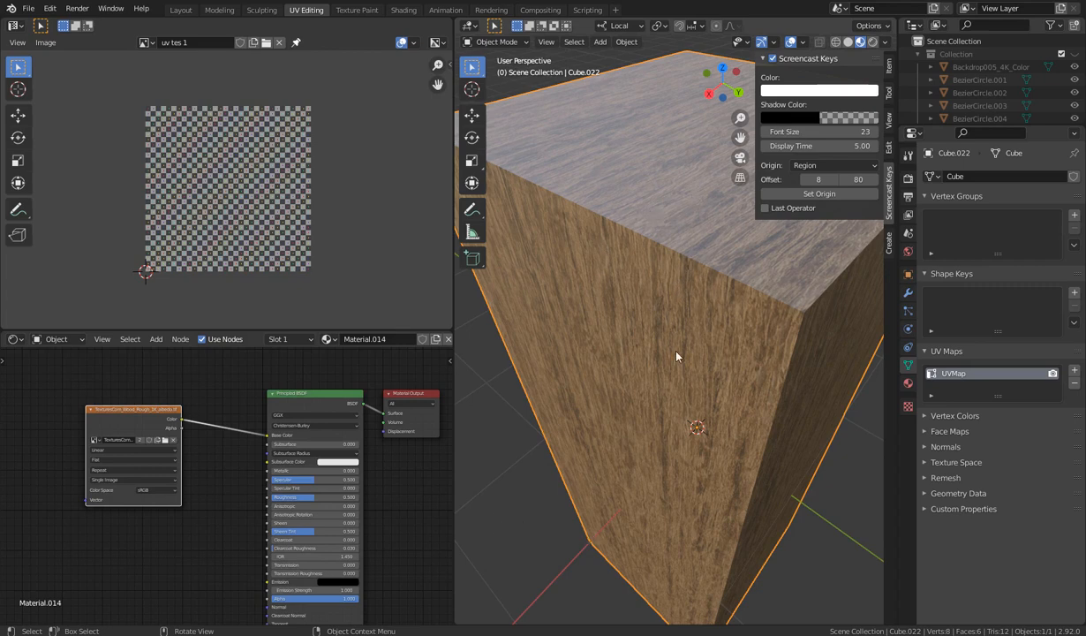
Examine the wood grain's direction and continuity across the box's top, sides and underside
middle_click_drag(677, 356, 553, 308)
scroll(596, 379, "down", 1)
mouse_move(596, 379)
middle_mouse_down()
mouse_move(573, 381)
mouse_move(584, 381)
middle_mouse_up()
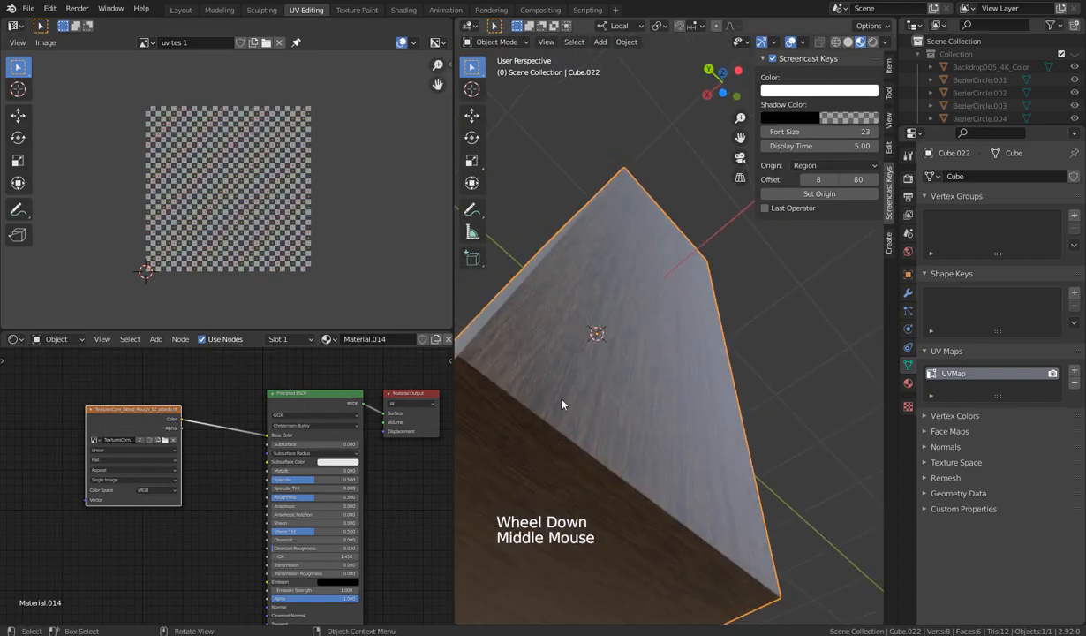
scroll(591, 400, "down", 3)
middle_click_drag(592, 400, 687, 397)
scroll(687, 396, "up", 3)
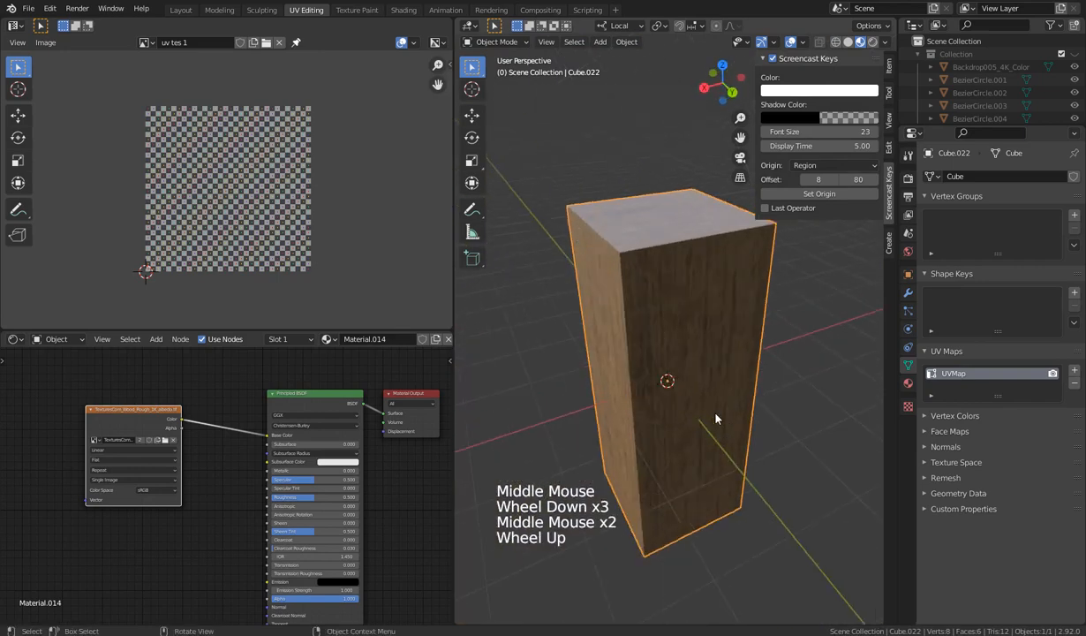
middle_click_drag(662, 251, 651, 335, "shift")
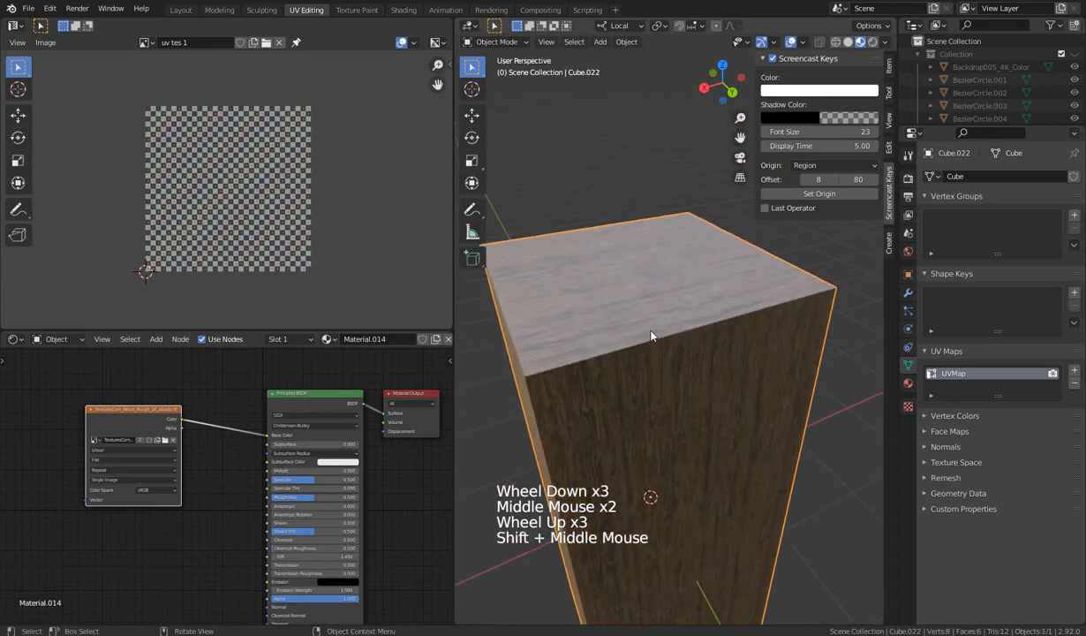
middle_click_drag(593, 408, 601, 395)
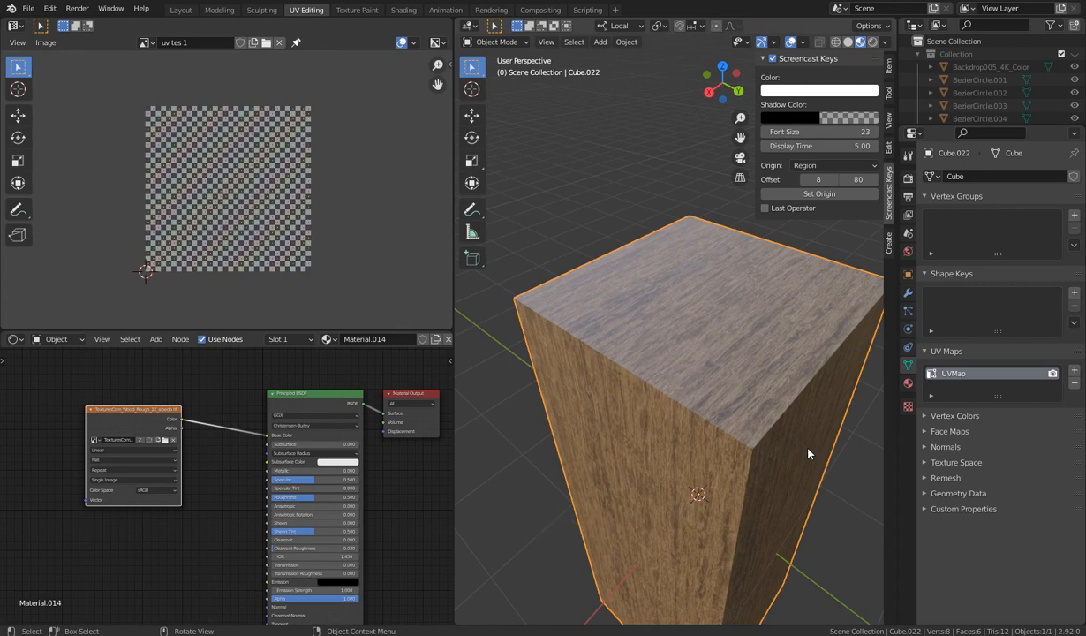
middle_click_drag(778, 459, 742, 432)
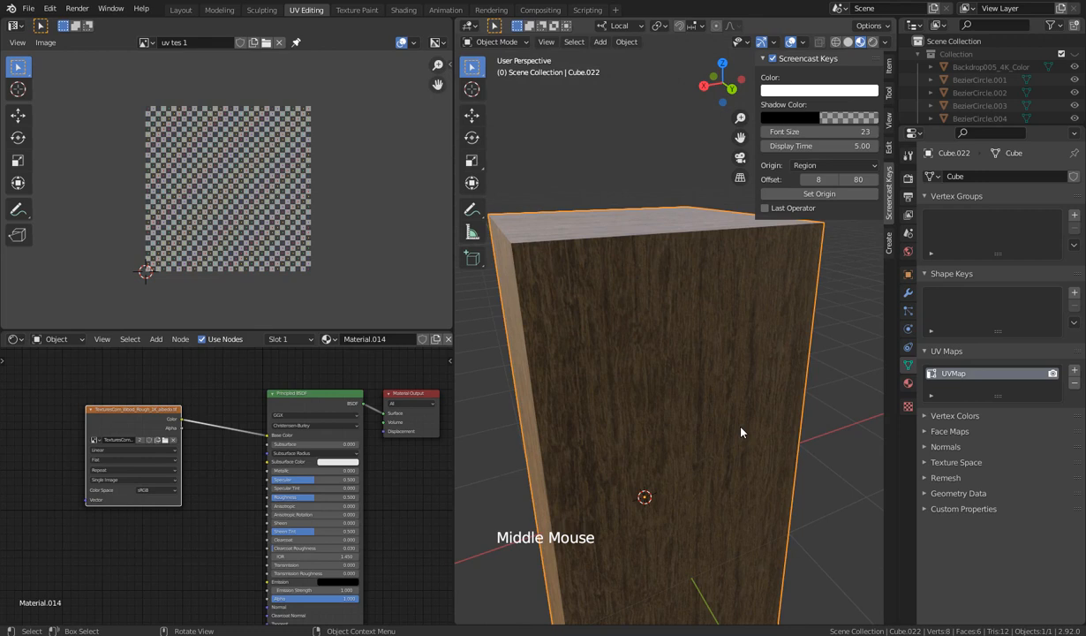
middle_click_drag(710, 427, 662, 405)
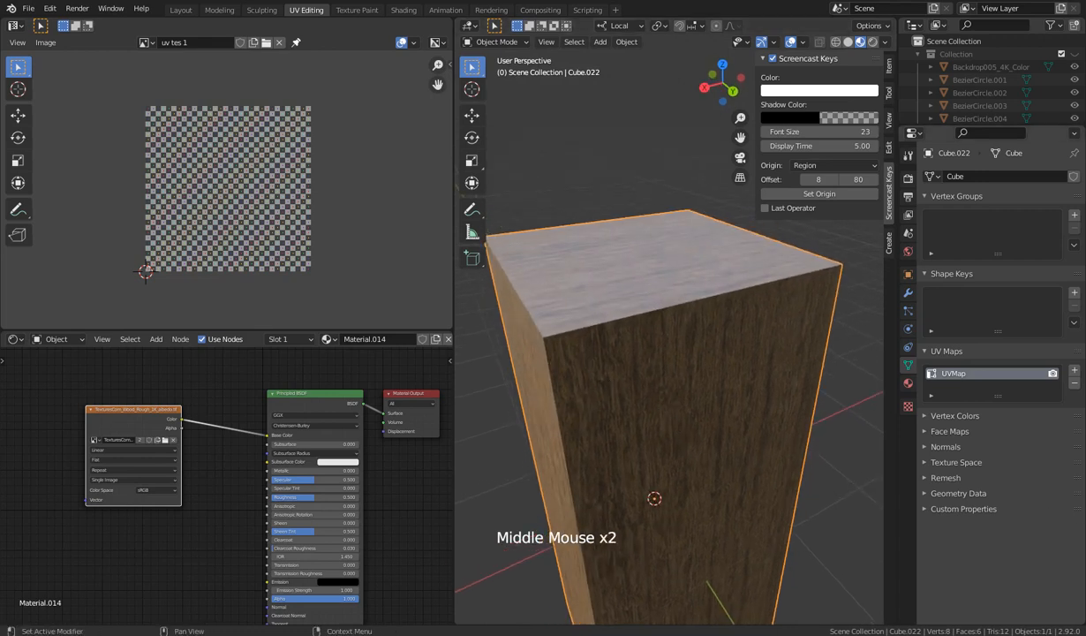
middle_click_drag(655, 344, 665, 376)
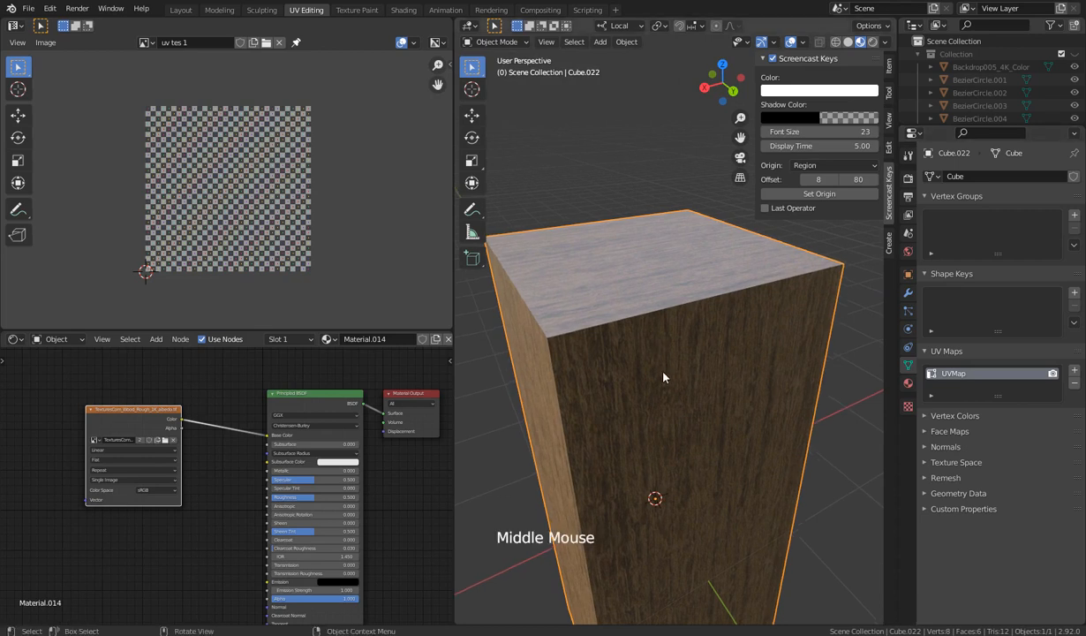
Hide the viewport sidebar, then enlarge the Outliner and collapse Collection in it
key("n")
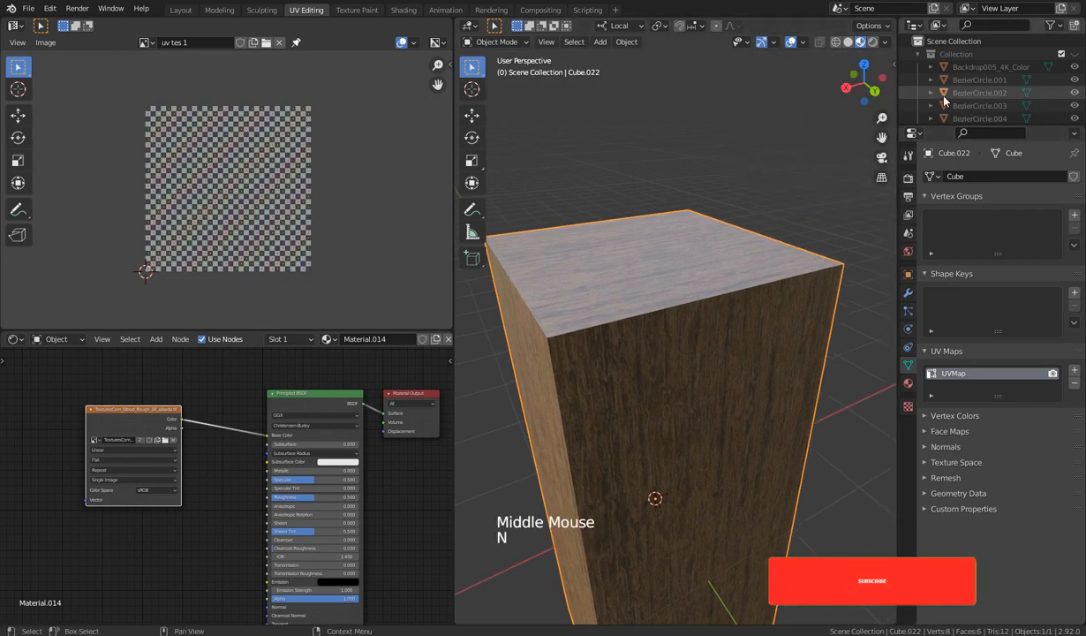
left_click_drag(938, 126, 939, 281)
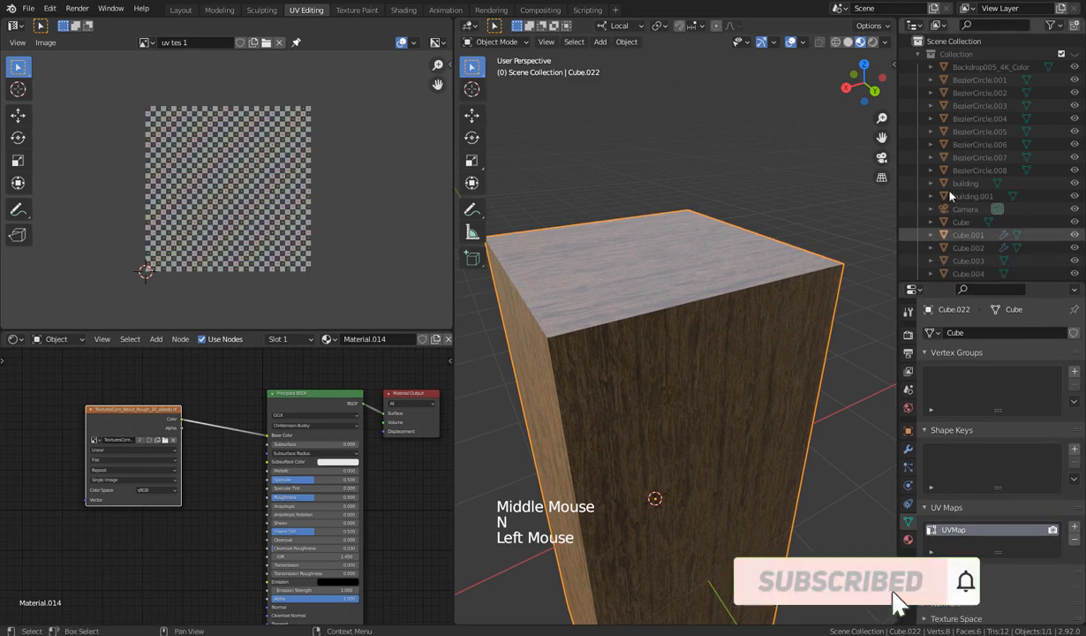
left_click(920, 55)
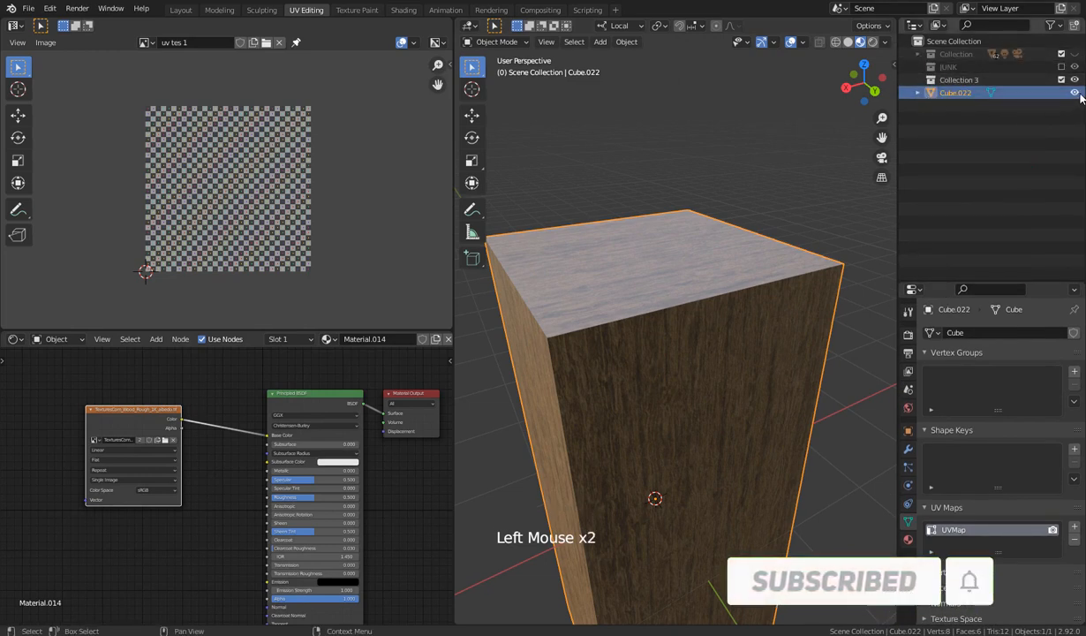
Hide Cube.022 and show Collection to bring the construction site scene into the viewport
left_click(1075, 92)
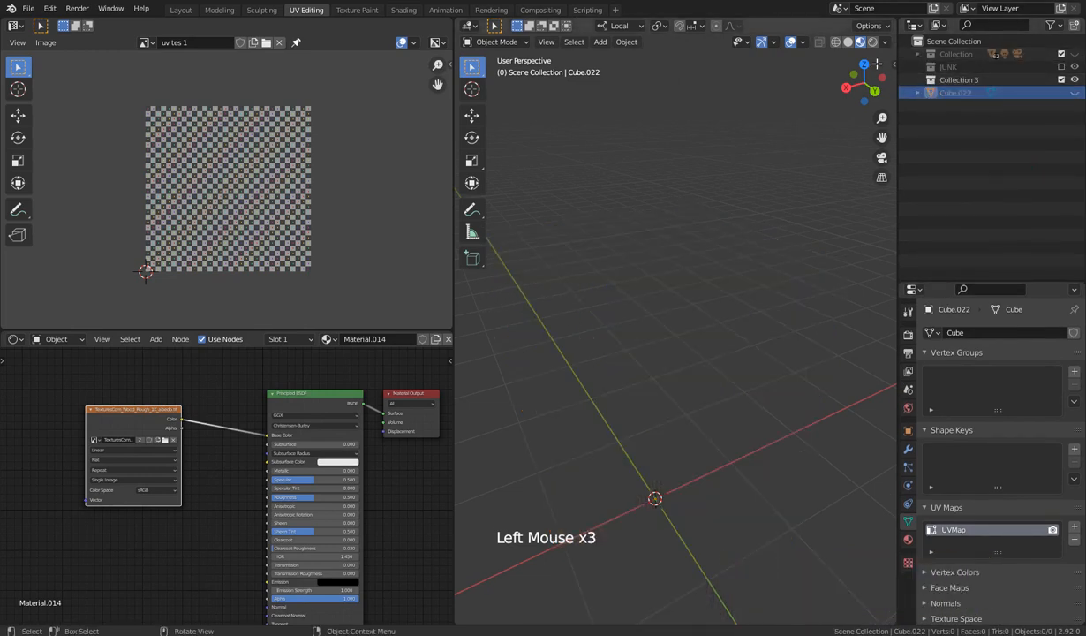
left_click(1075, 54)
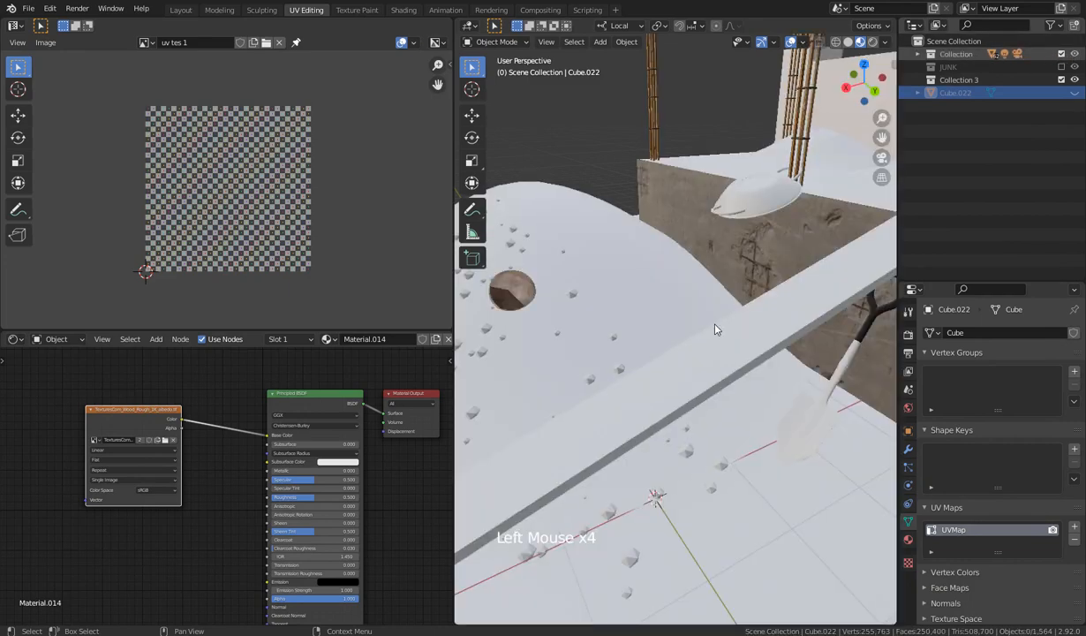
scroll(631, 407, "down", 12)
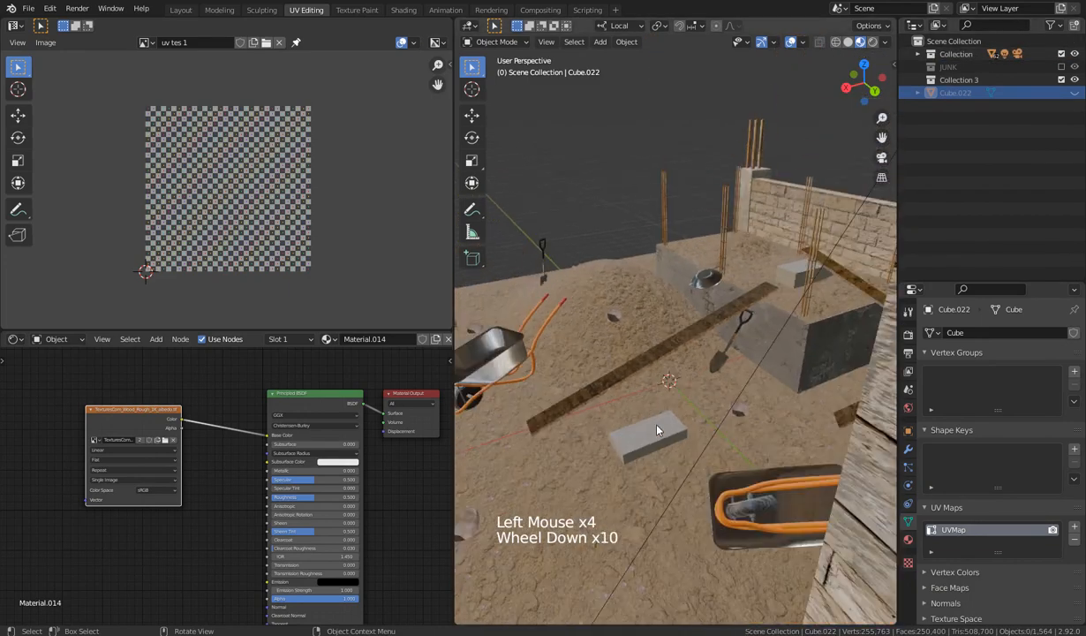
Select the sandy ground object floor.003 and isolate it in local view
middle_click_drag(631, 433, 688, 393)
scroll(726, 413, "down", 5)
scroll(740, 458, "up", 3)
scroll(740, 459, "up", 1)
scroll(695, 409, "up", 1)
middle_click_drag(737, 428, 702, 393)
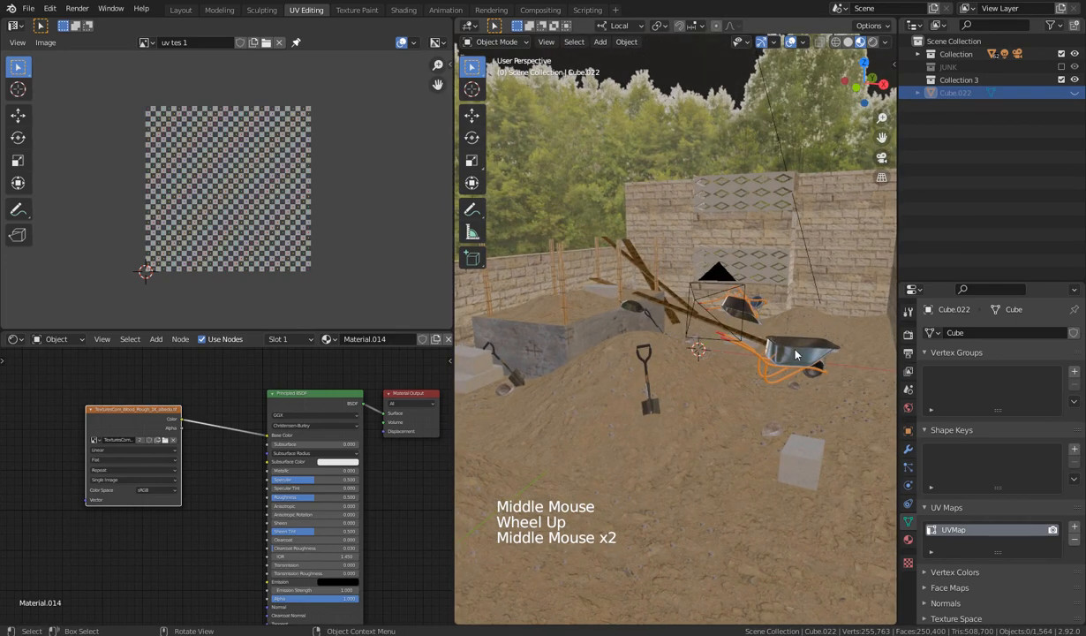
left_click(796, 354)
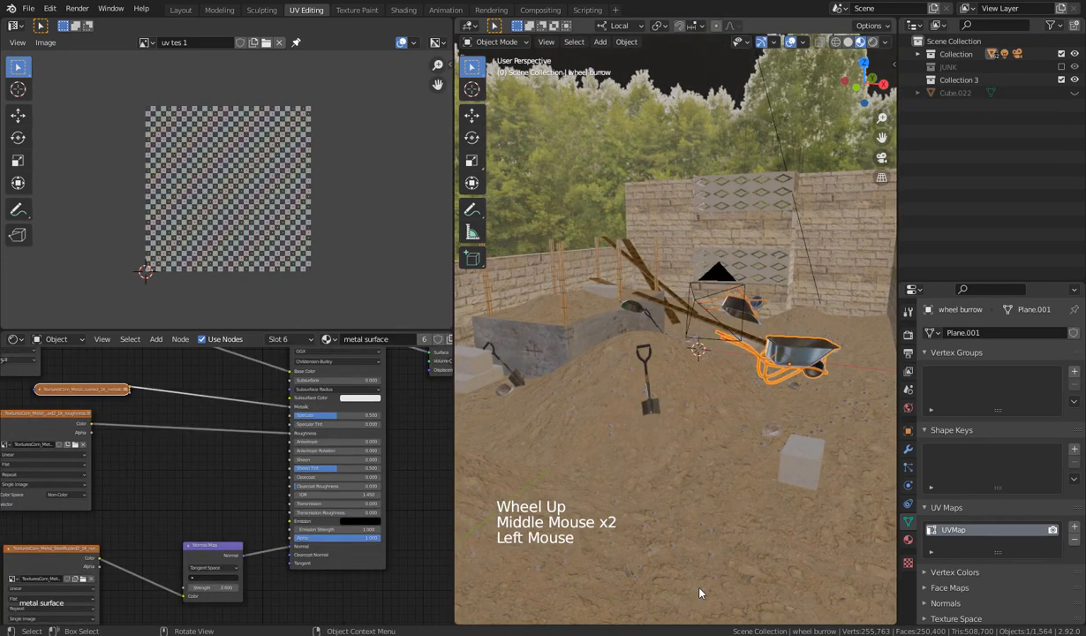
left_click(707, 551)
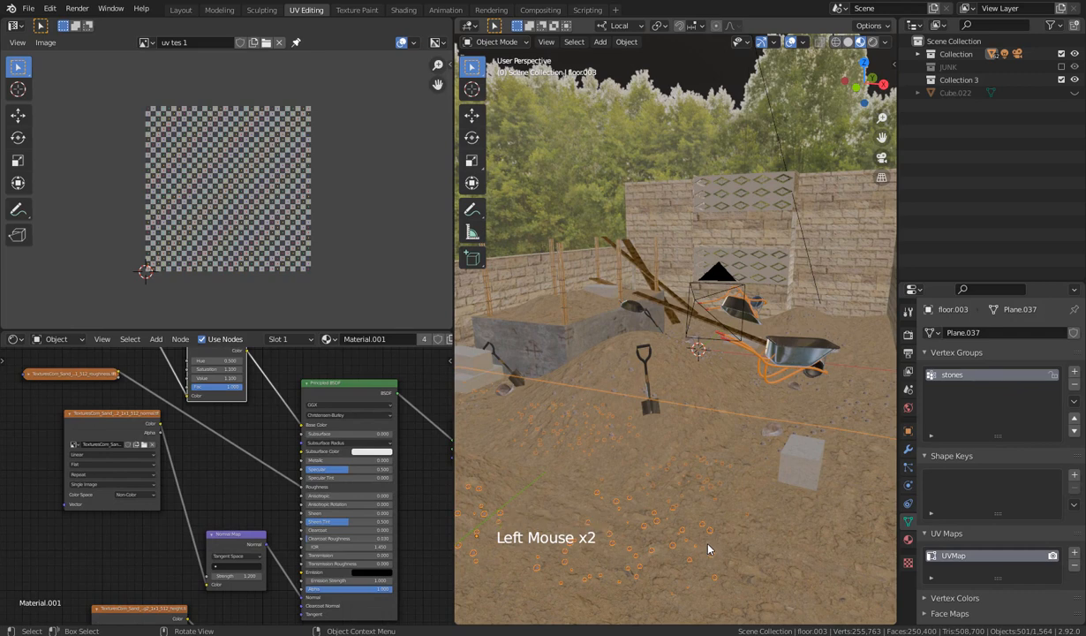
key("KP_Divide")
scroll(669, 440, "up", 1)
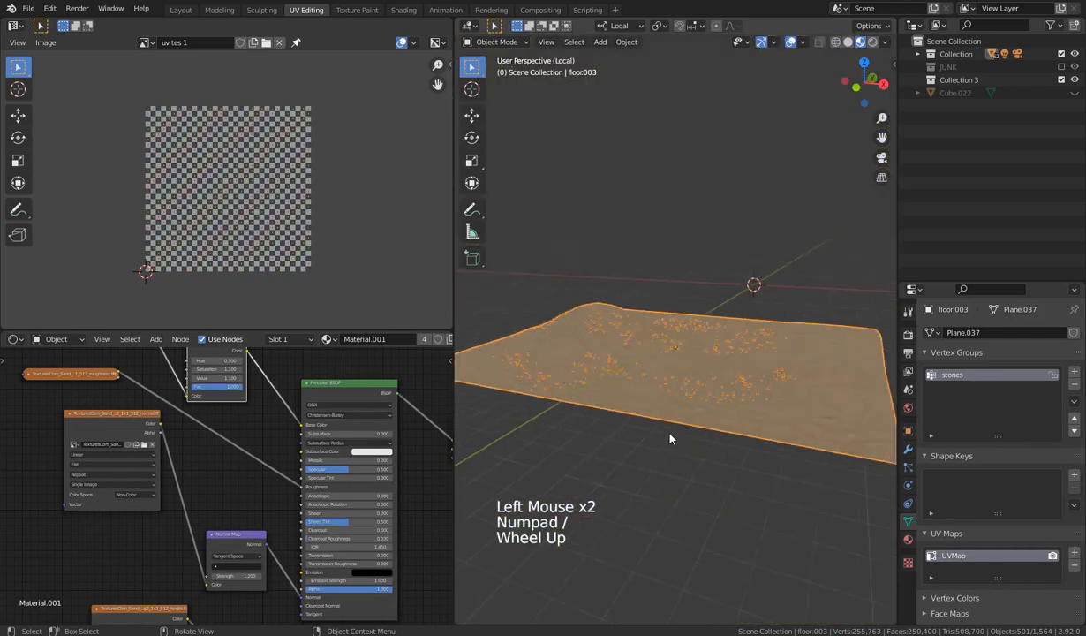
Enter Edit Mode on the isolated floor and leave none of its mesh selected
scroll(666, 440, "up", 1)
scroll(662, 441, "down", 3)
middle_click_drag(662, 442, 715, 494)
scroll(719, 488, "up", 4)
key("Tab")
scroll(697, 491, "down", 2)
left_click(717, 495)
middle_click_drag(700, 429, 546, 321)
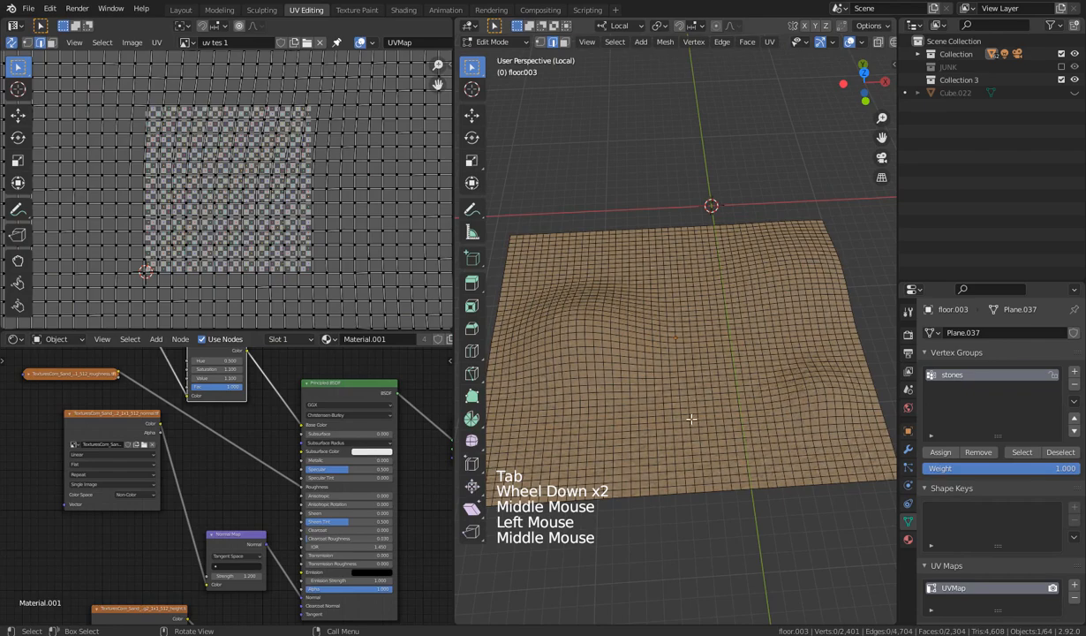
Unwrap the entire floor mesh with Smart UV Project at a 66° angle limit and zero island margin, then clear the UV selection
mouse_move(664, 404)
middle_mouse_down()
mouse_move(786, 266)
mouse_move(696, 274)
mouse_move(669, 414)
mouse_move(657, 410)
mouse_move(687, 412)
mouse_move(675, 412)
middle_mouse_up()
scroll(230, 178, "down", 7)
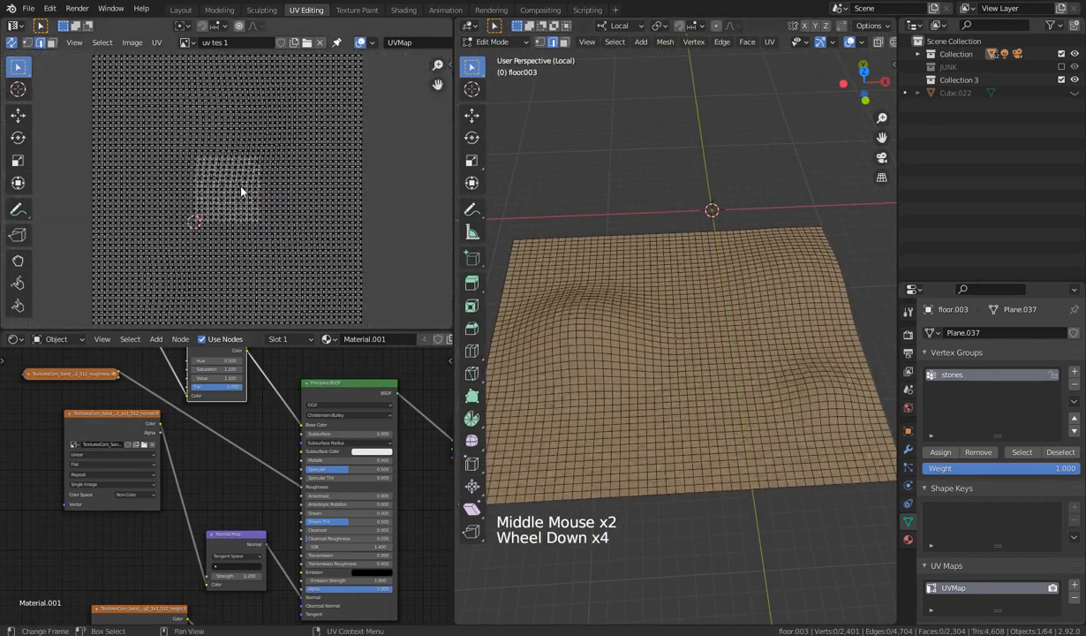
scroll(773, 384, "up", 3)
scroll(773, 384, "down", 3)
scroll(774, 384, "down", 1)
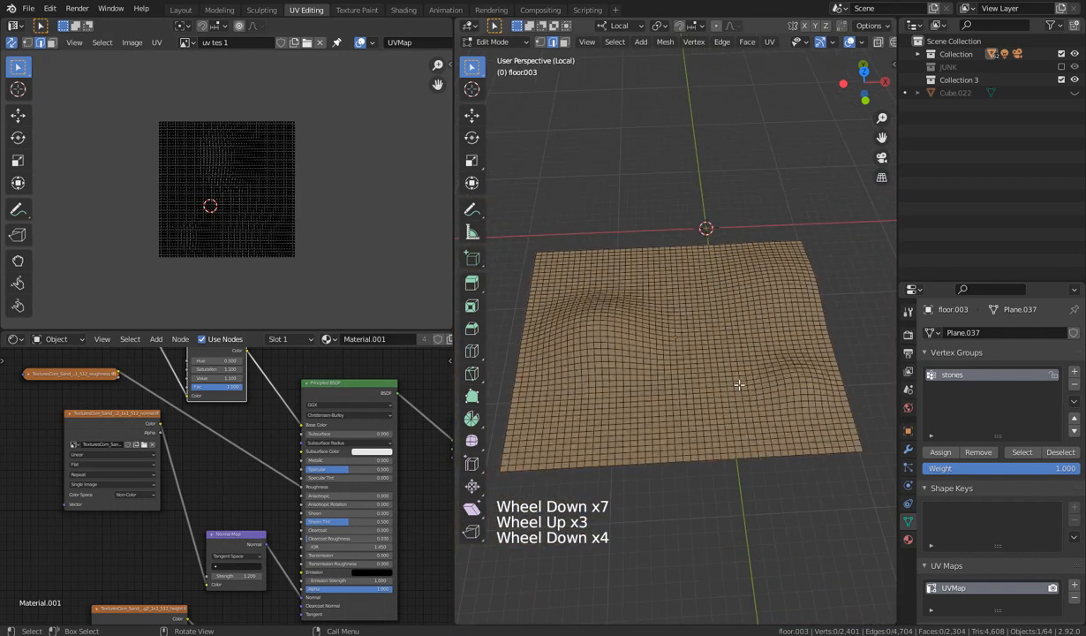
key("a")
key("u")
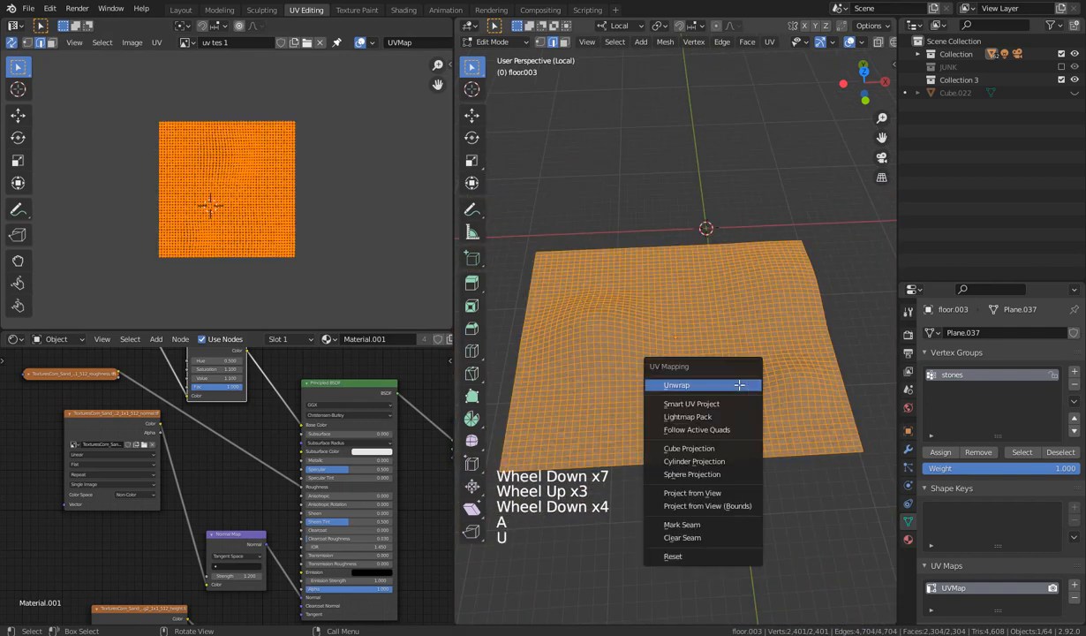
left_click(701, 407)
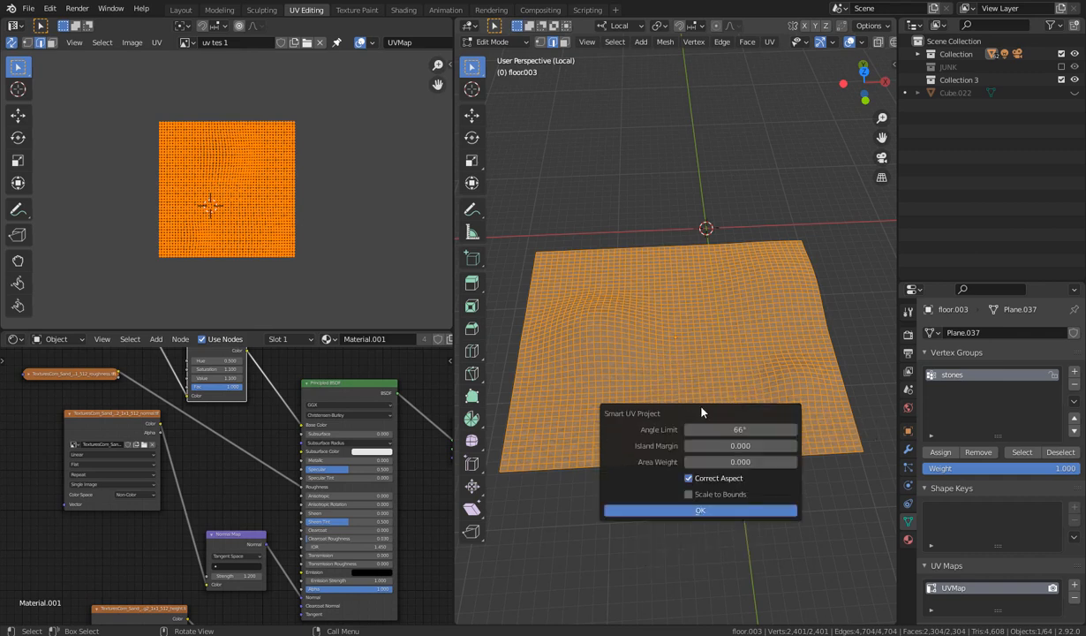
left_click(680, 512)
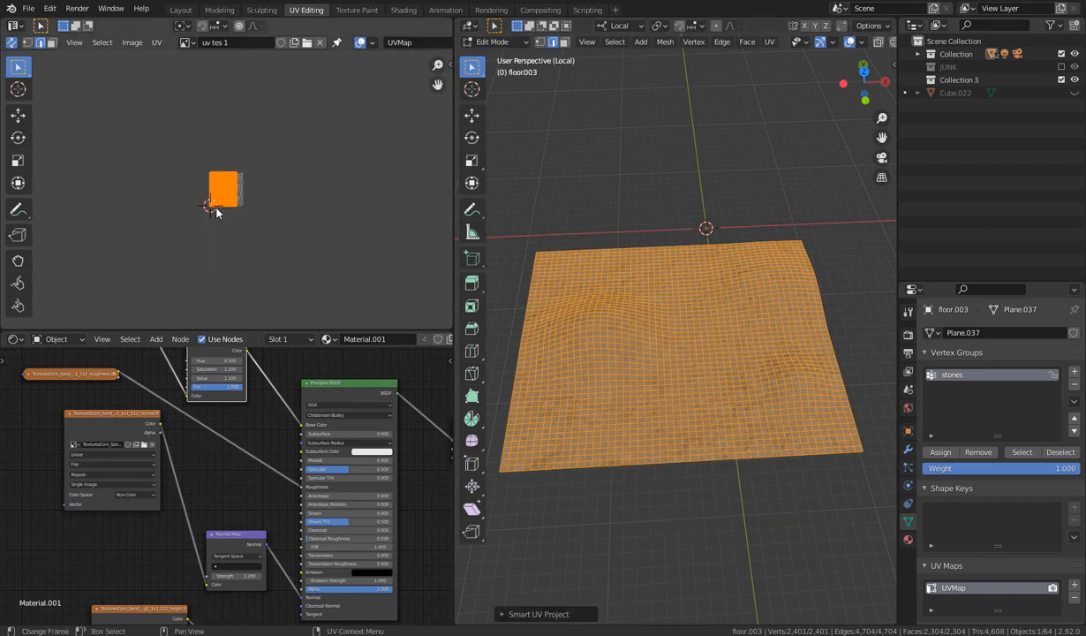
scroll(216, 212, "up", 8)
left_click(373, 135)
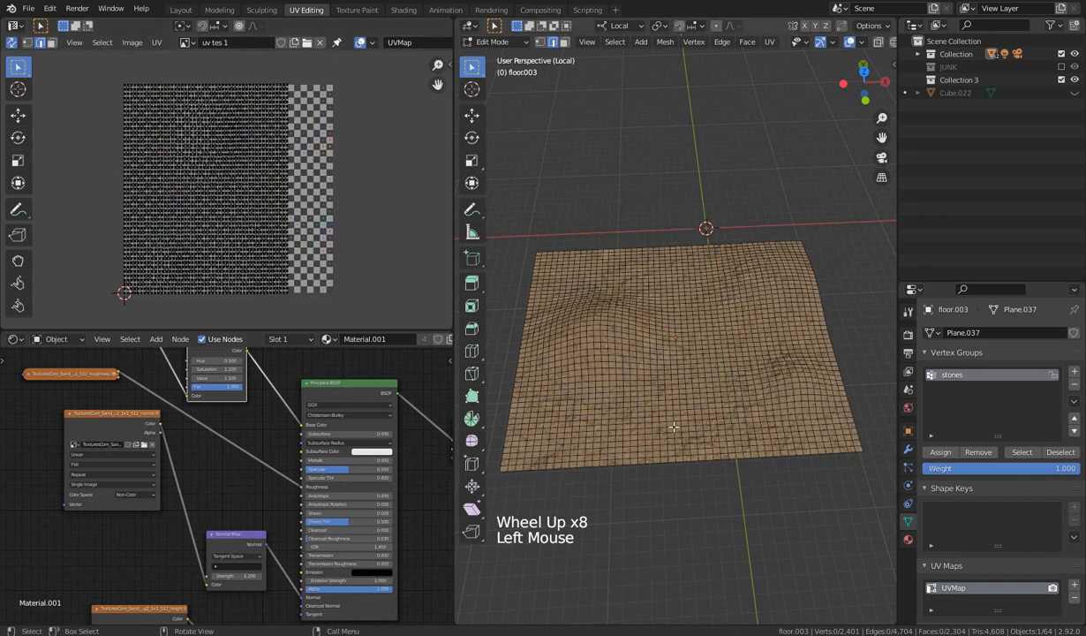
Return to Object Mode, deselect the floor and examine how the sand texture lies across its surface
key("Tab")
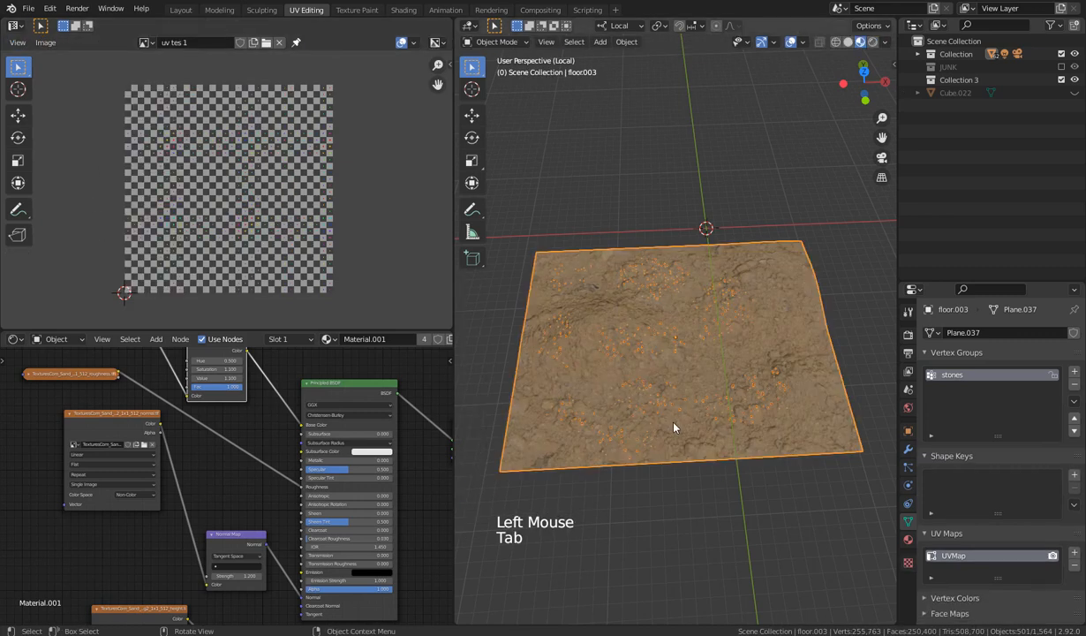
scroll(680, 477, "up", 1)
left_click(654, 461)
scroll(649, 445, "up", 4)
scroll(648, 446, "down", 3)
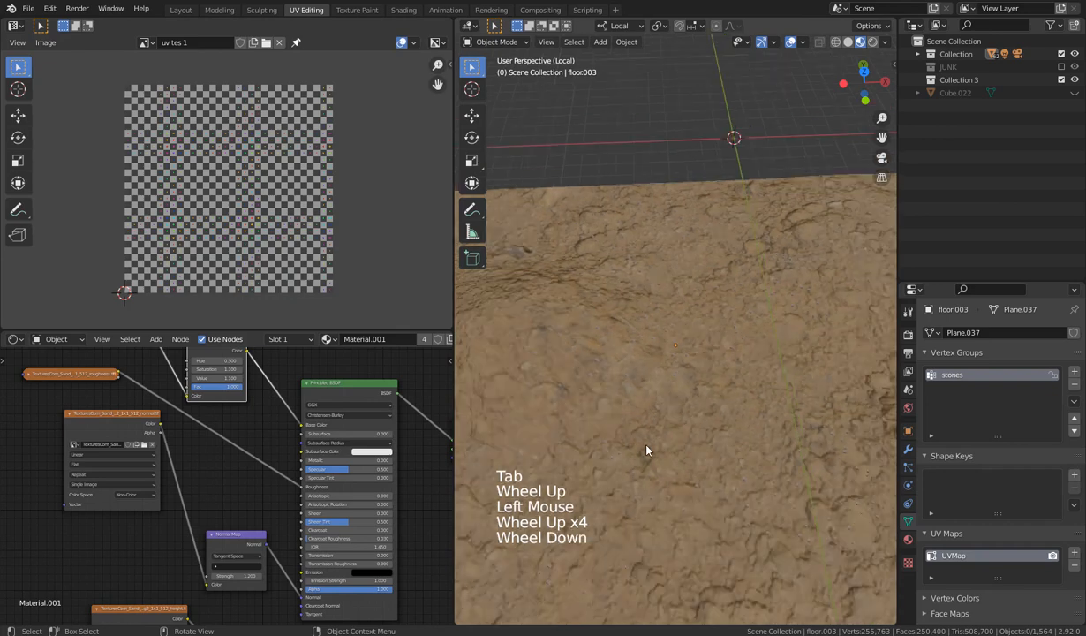
middle_click_drag(649, 446, 618, 446)
In Edit Mode, select all of the floor's UVs and scale them up well beyond the texture image's bounds
key("Tab")
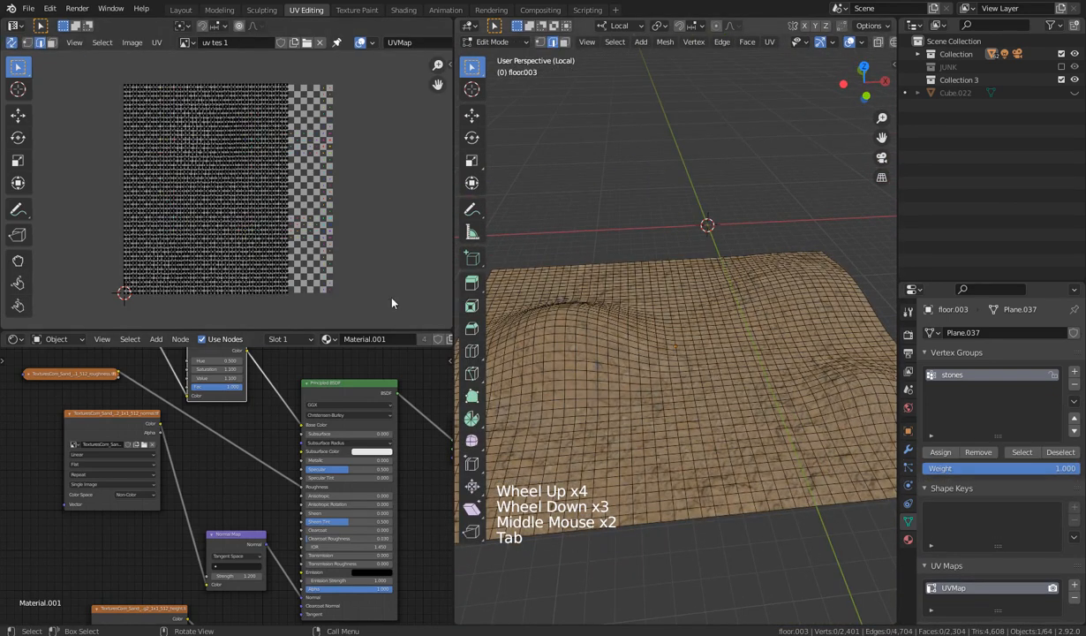
left_click(155, 202)
key("a")
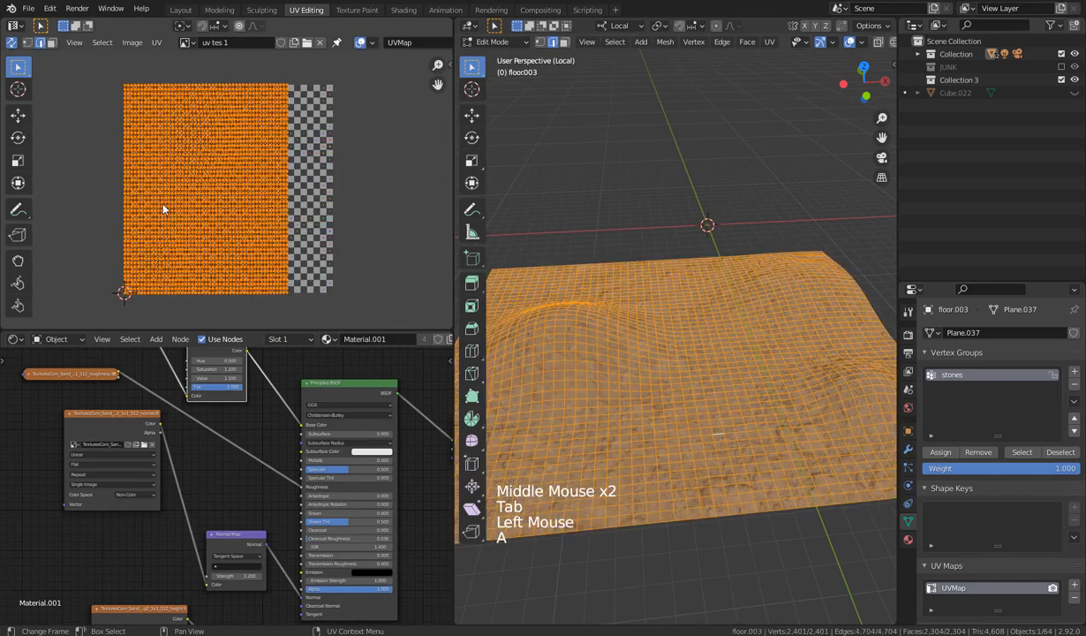
key("s")
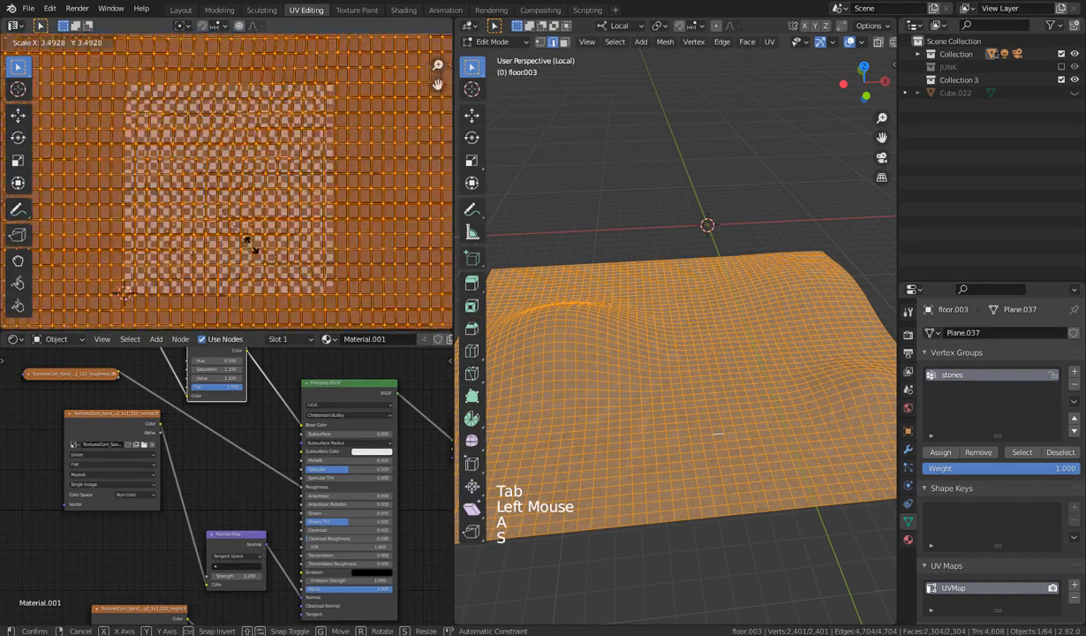
left_click(309, 291)
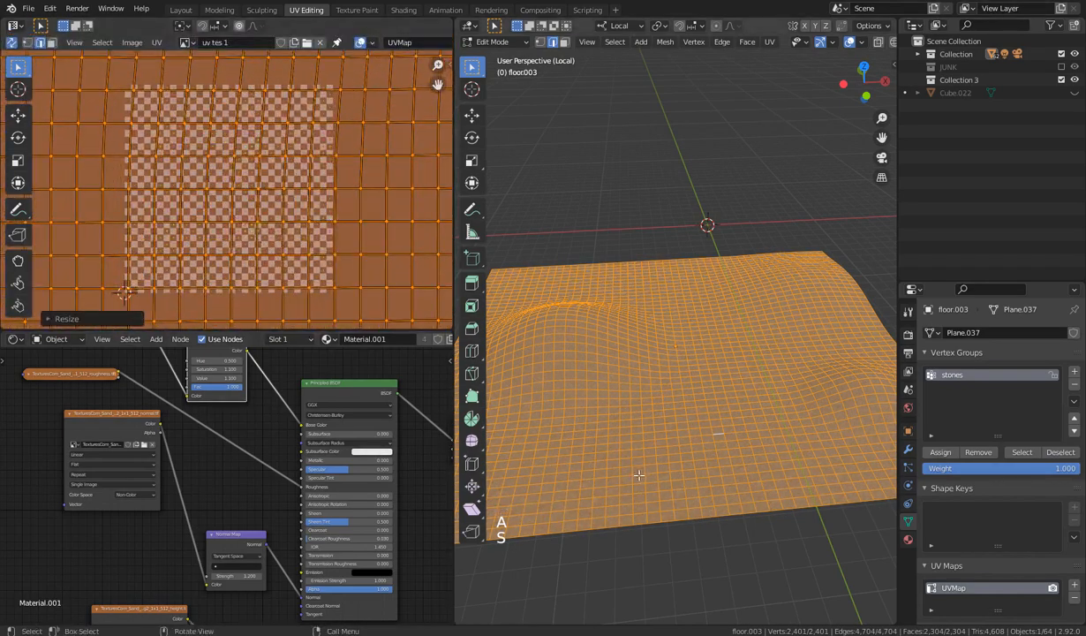
Leave Edit Mode and examine the sand texture's density with the enlarged UVs, both close up and from above
key("Tab")
middle_click_drag(708, 492, 747, 465)
scroll(748, 486, "up", 4)
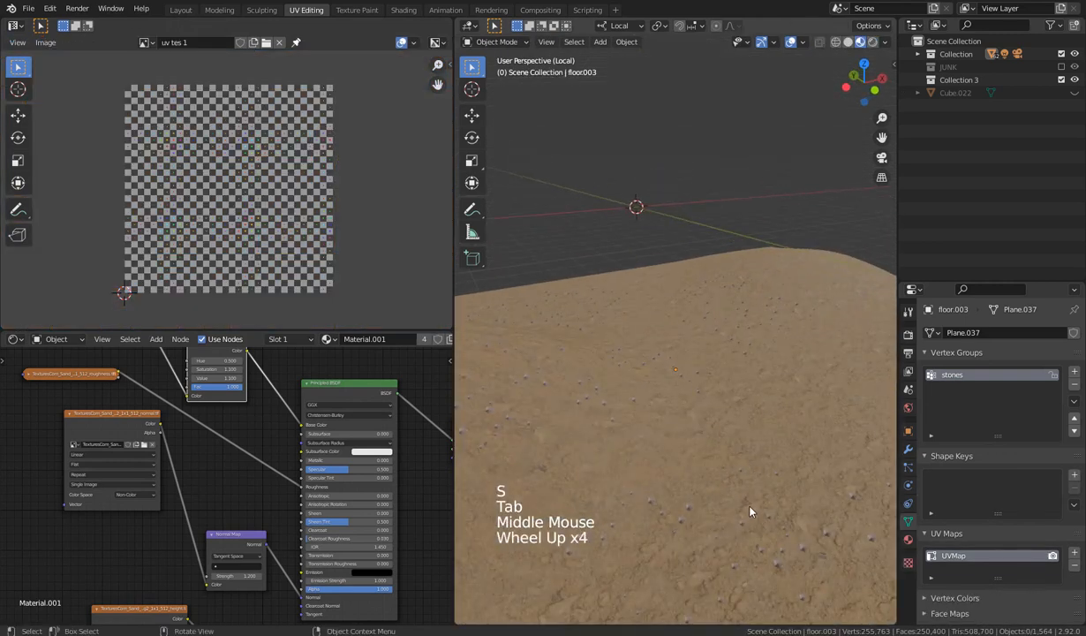
middle_click_drag(751, 509, 679, 565)
scroll(737, 465, "down", 3)
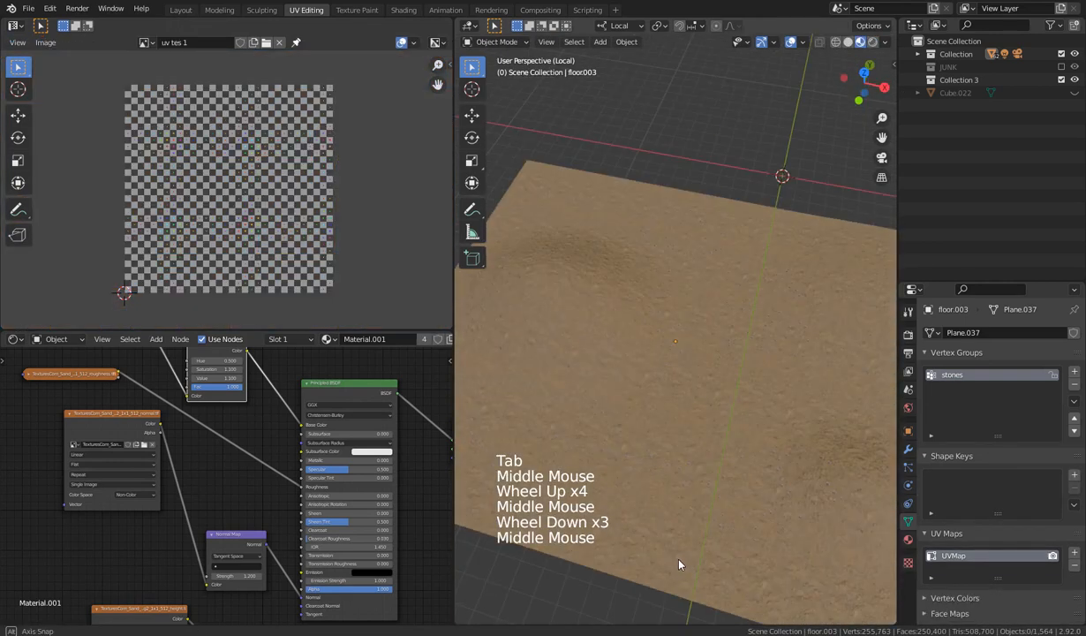
middle_click_drag(691, 441, 611, 413)
Enter Edit Mode on the floor and try to unwrap its selected faces with Lightmap Pack
key("Tab")
scroll(618, 408, "down", 3)
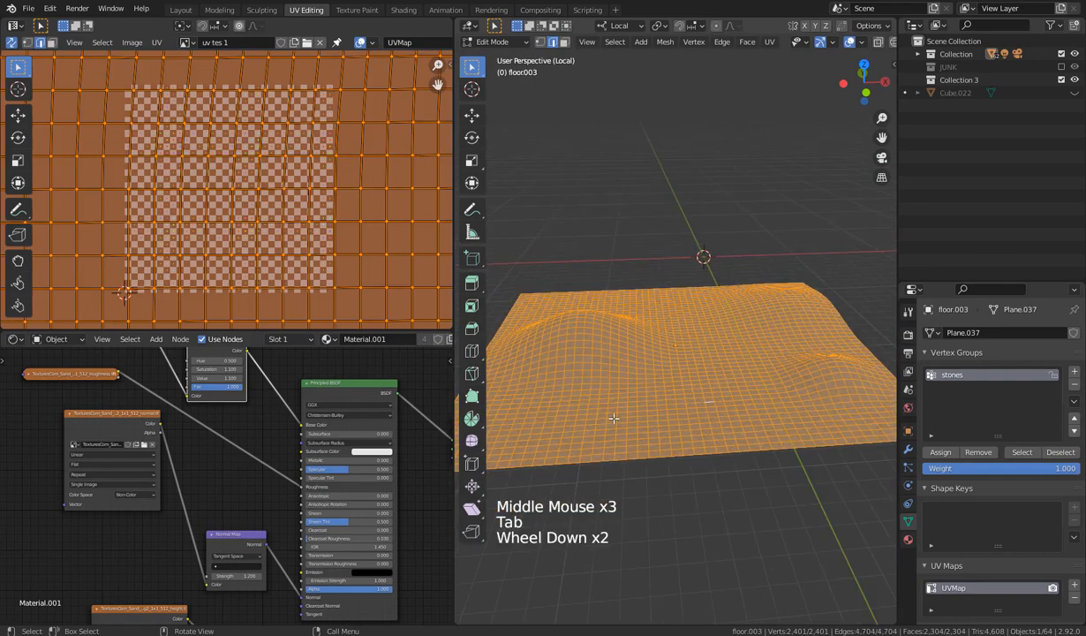
key("u")
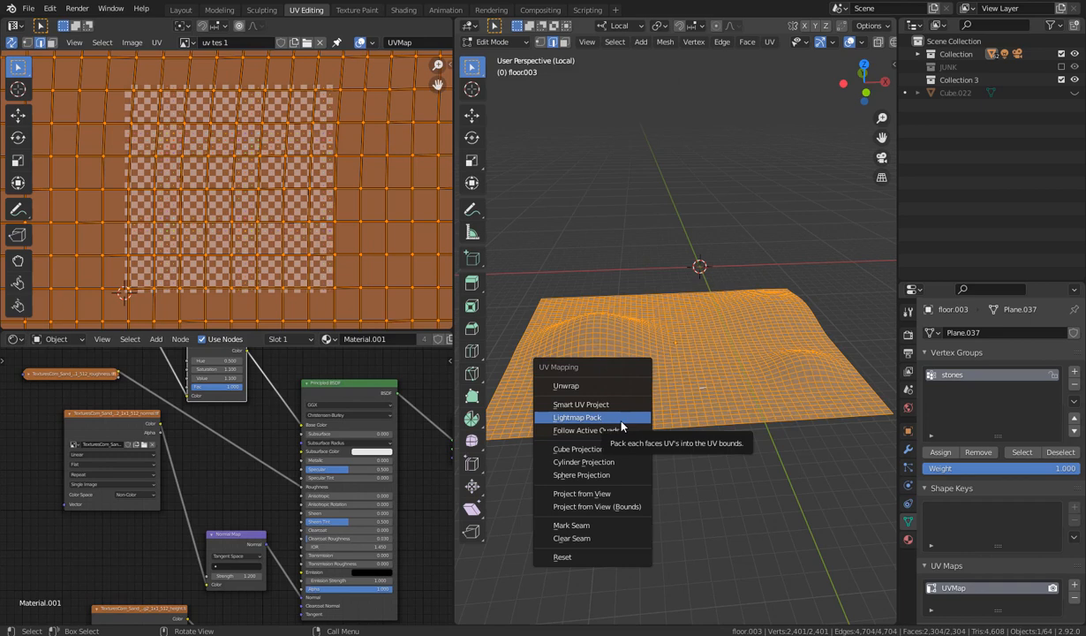
left_click(622, 423)
left_click(620, 557)
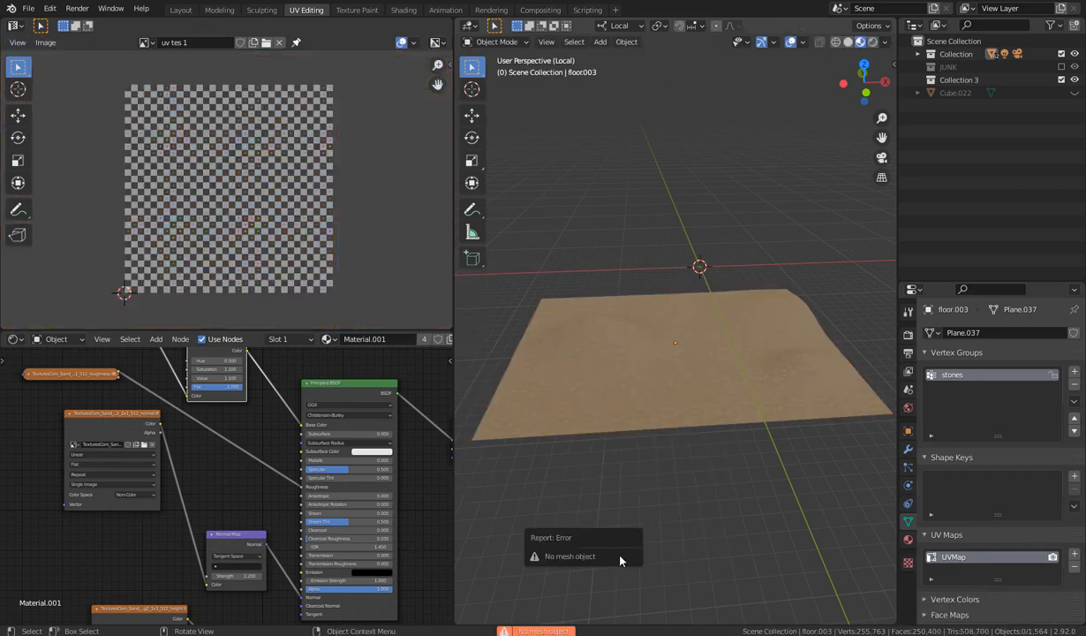
Select the floor object and unwrap its selected faces with Lightmap Pack at image size 512, pack quality 12 and margin 0.10
middle_click_drag(658, 404, 650, 437)
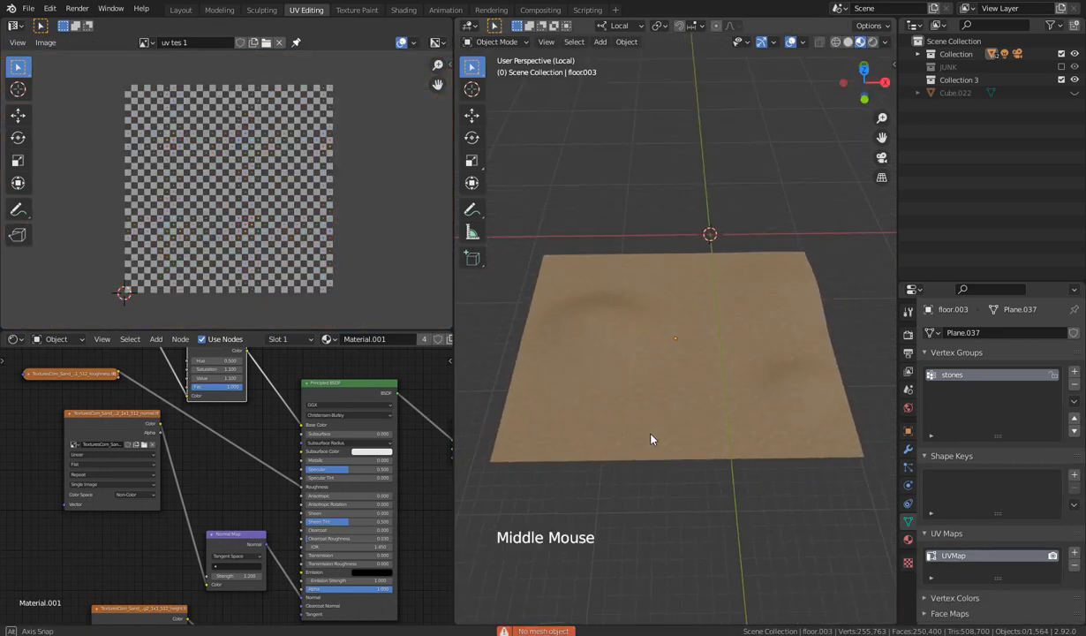
scroll(650, 437, "up", 3)
left_click(228, 195)
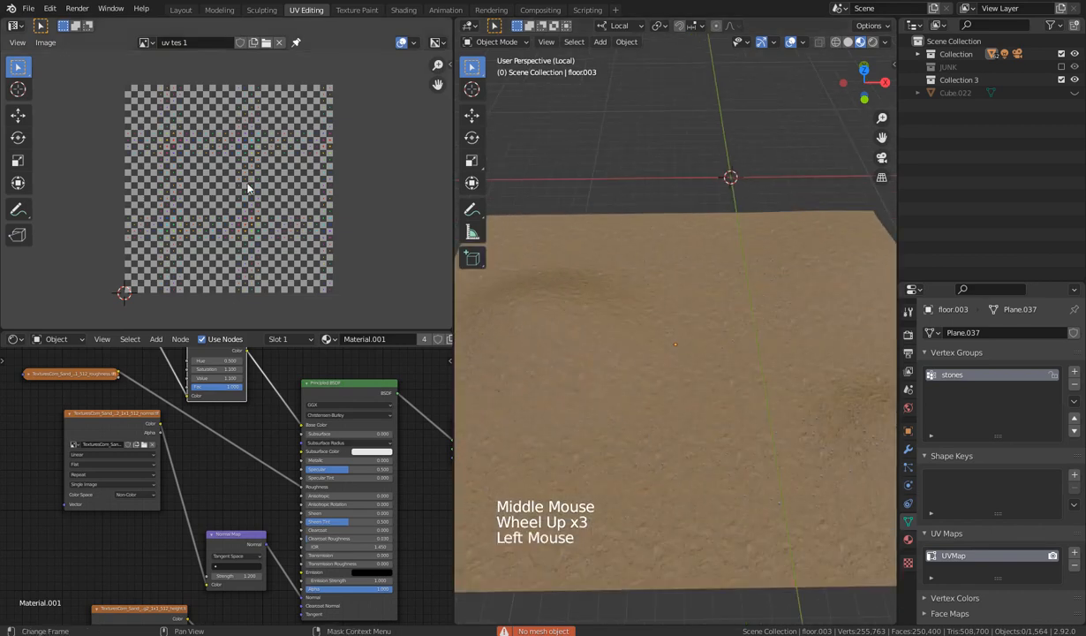
scroll(599, 385, "down", 2)
left_click(593, 391)
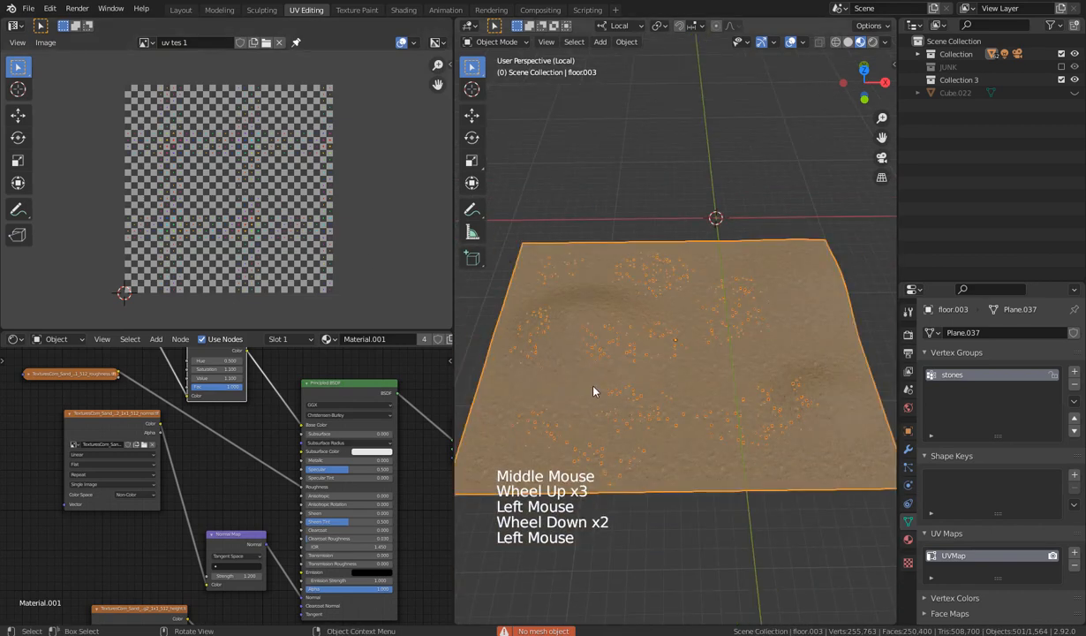
key("Tab")
scroll(126, 141, "down", 1)
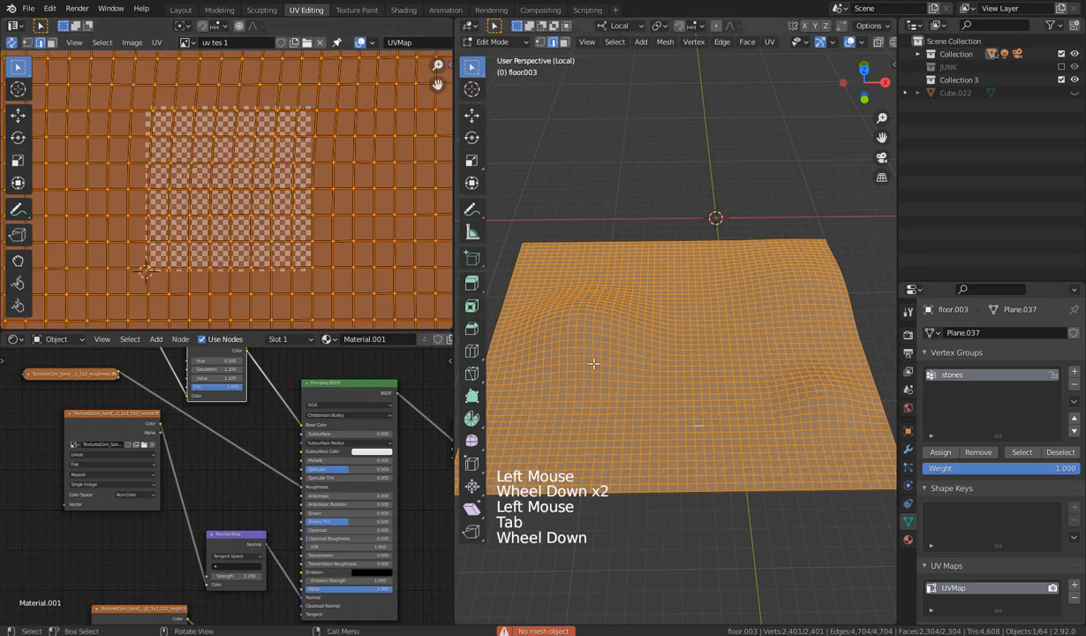
key("u")
left_click(593, 362)
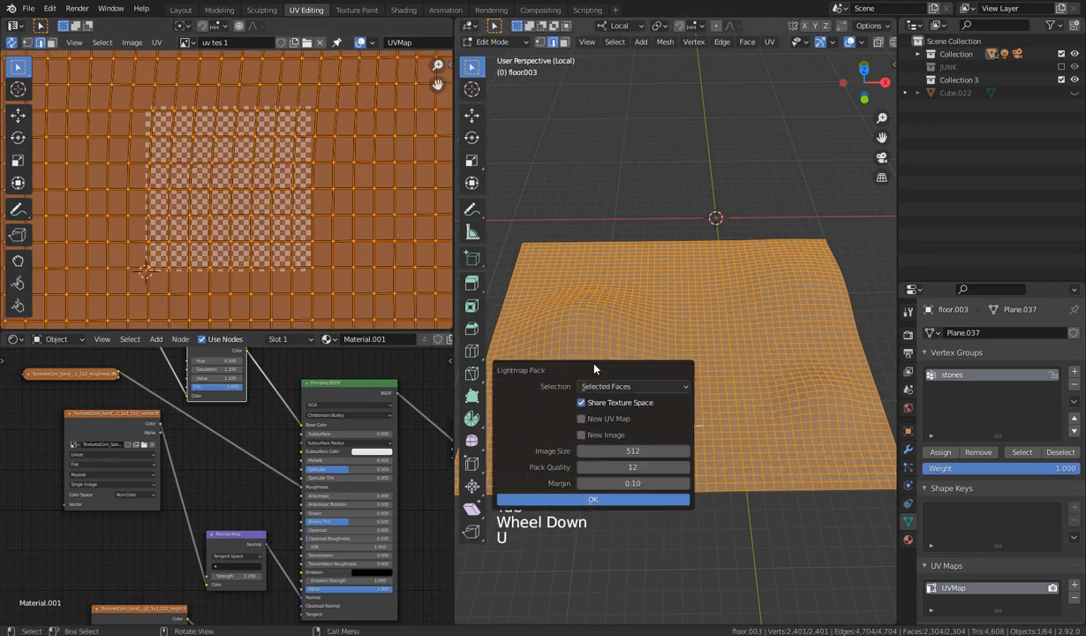
left_click(600, 481)
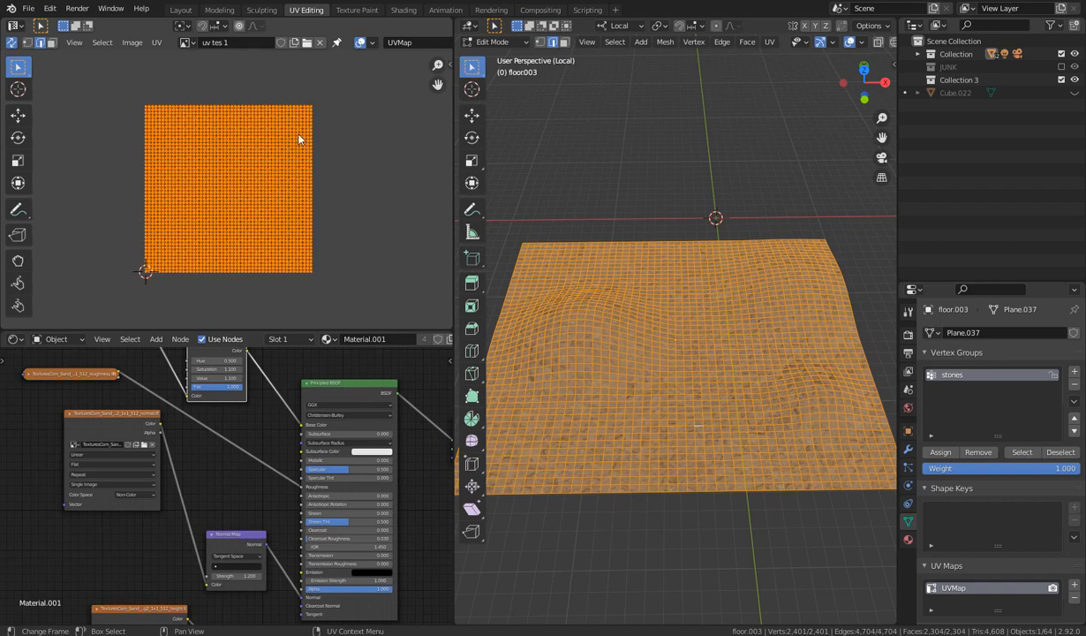
Return to Object Mode and examine the Lightmap Pack texturing on the floor from several angles and distances
key("Tab")
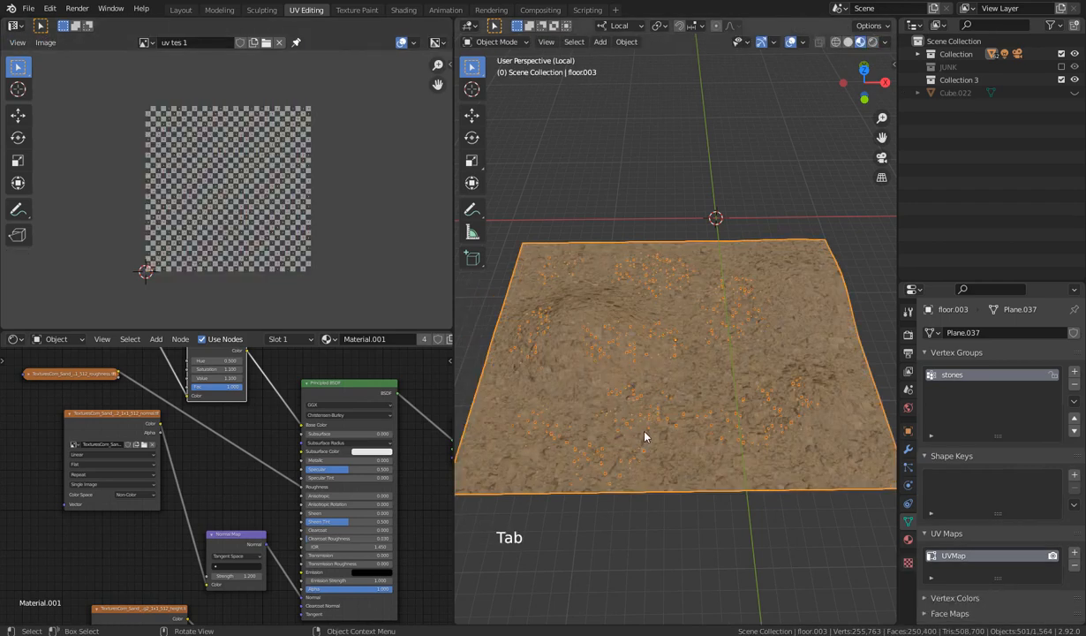
scroll(643, 437, "up", 3)
middle_click_drag(666, 512, 669, 466)
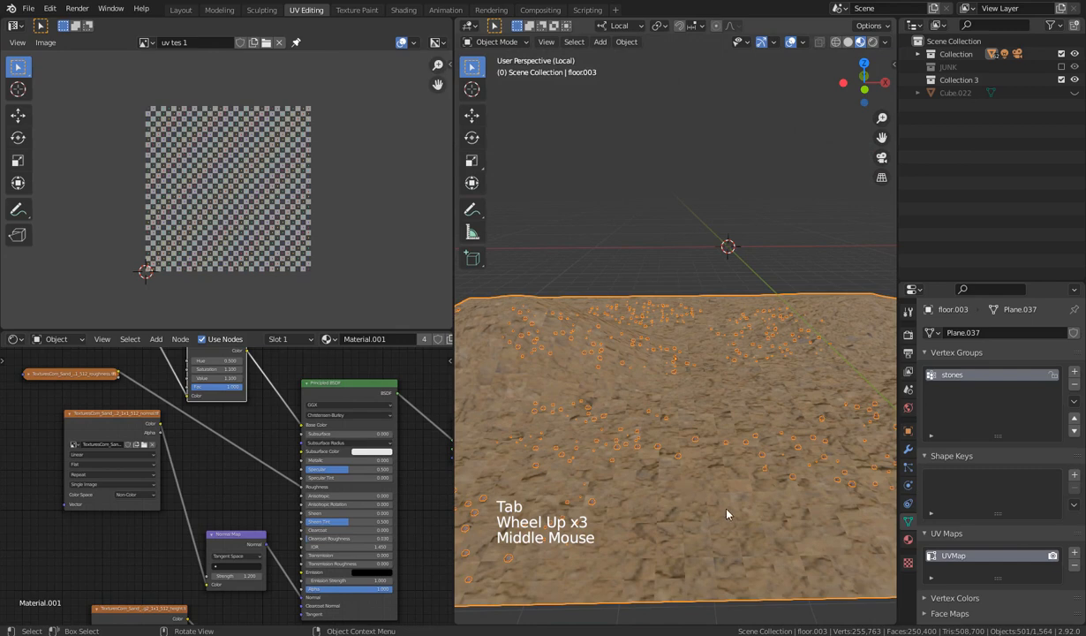
scroll(726, 514, "down", 3)
middle_click_drag(737, 432, 725, 527)
scroll(682, 442, "up", 4)
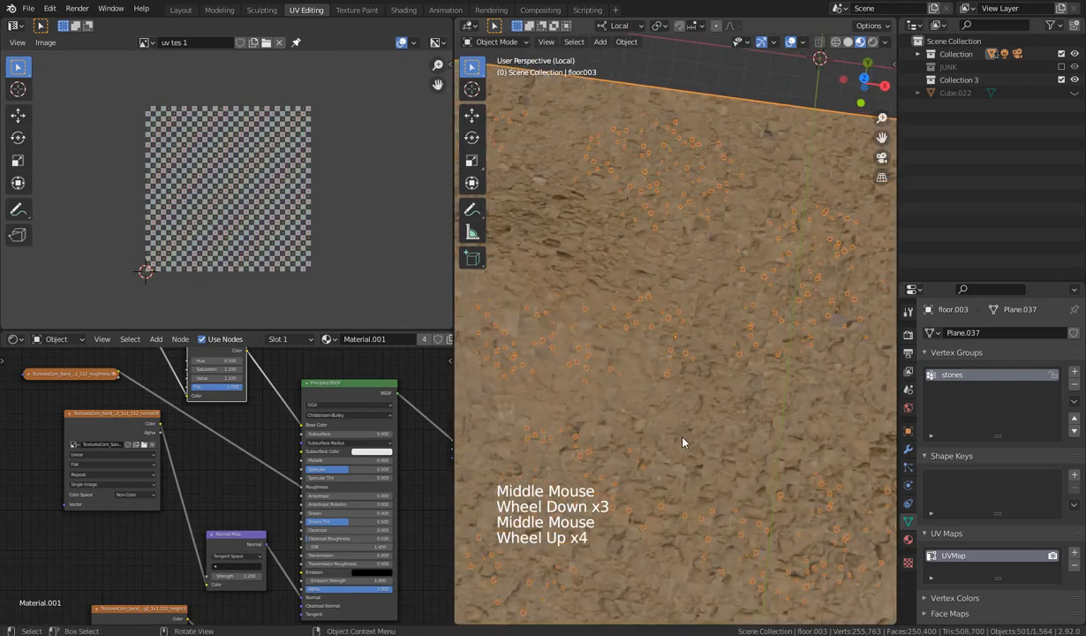
middle_click_drag(683, 443, 709, 413)
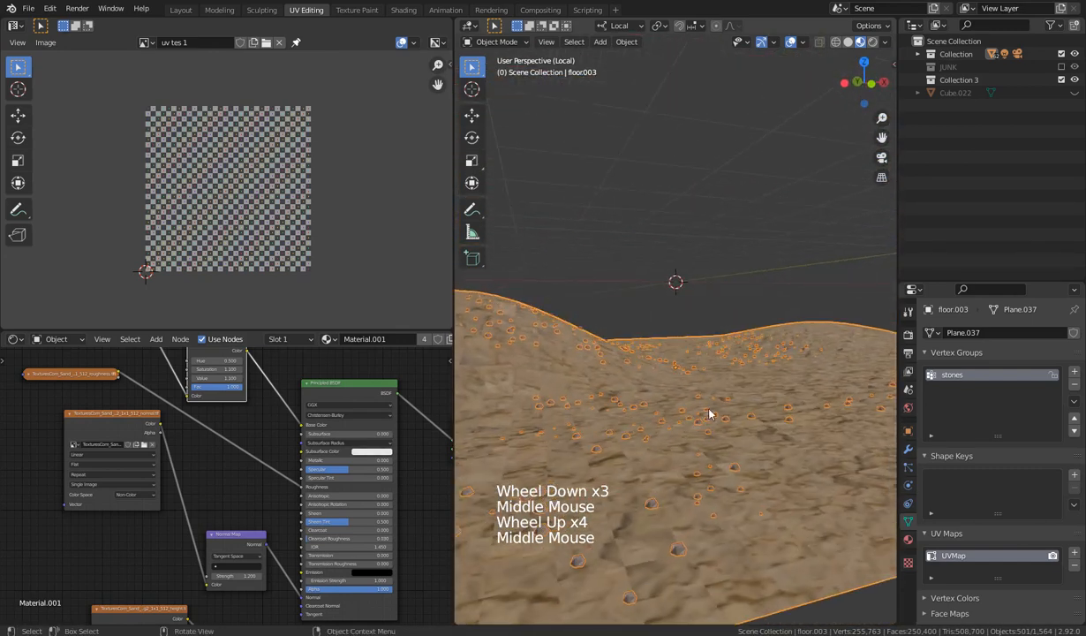
scroll(642, 485, "down", 2)
middle_click_drag(642, 484, 672, 543)
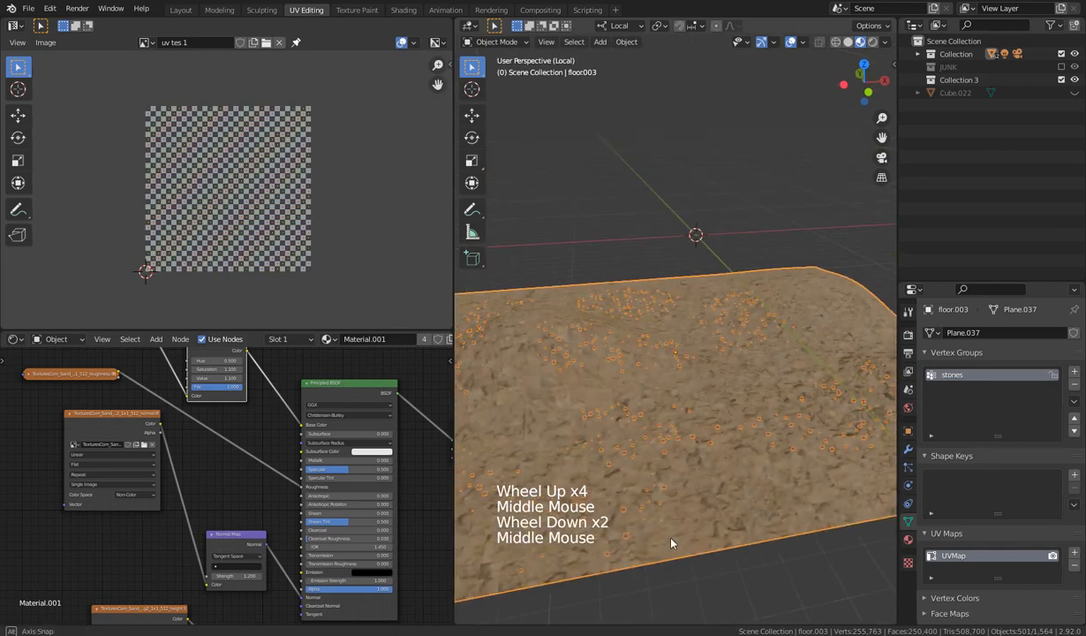
Re-enter Edit Mode and unwrap the whole floor again with Smart UV Project to replace the Lightmap Pack layout
key("Tab")
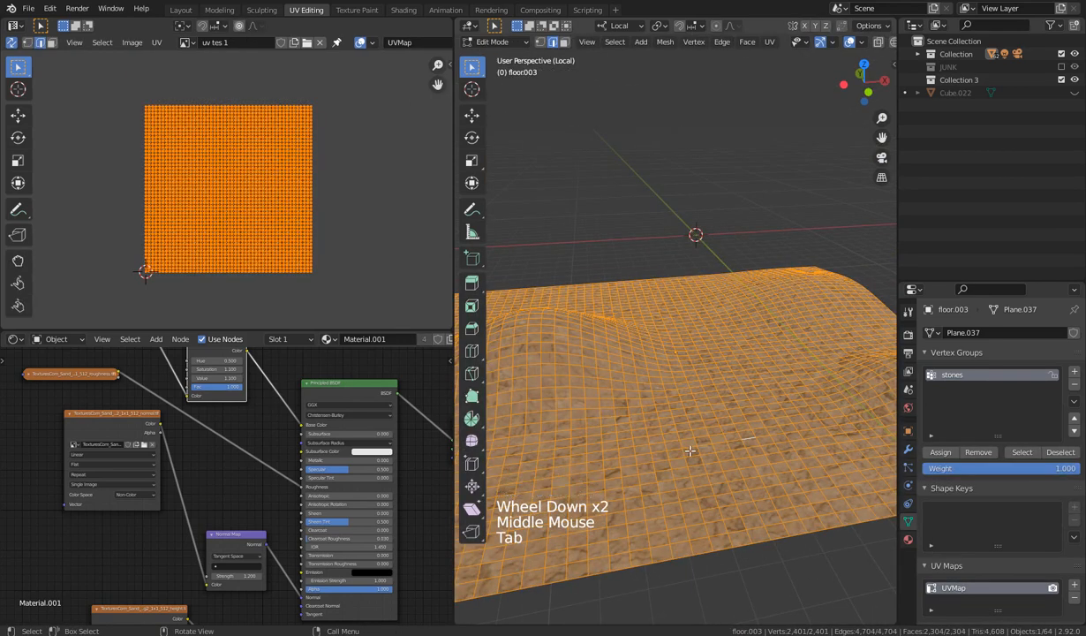
key("u")
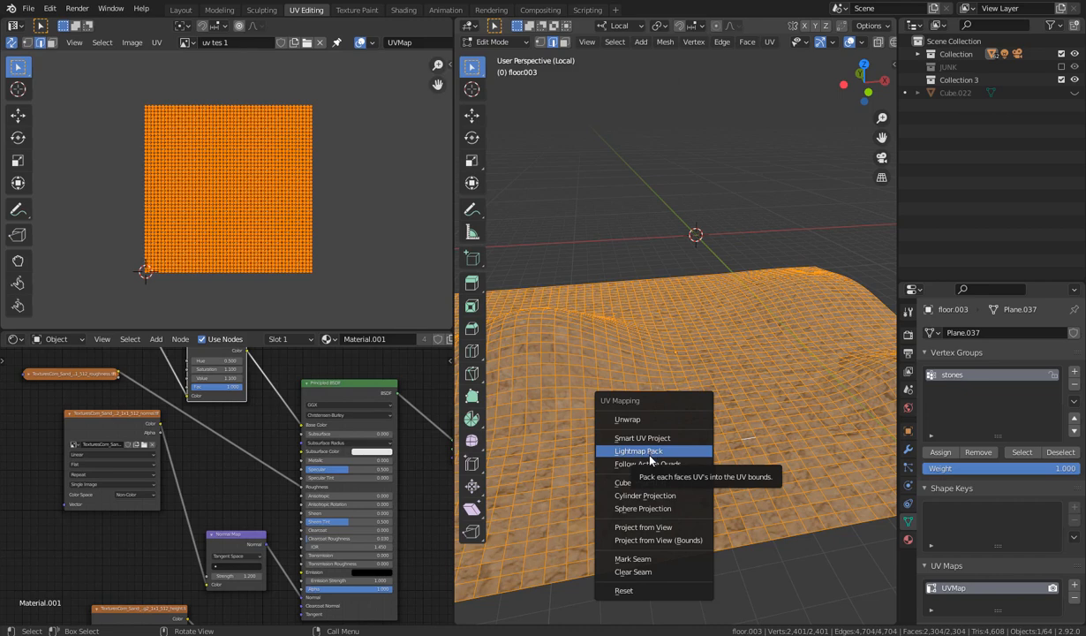
middle_click_drag(680, 442, 658, 431)
scroll(651, 430, "up", 2)
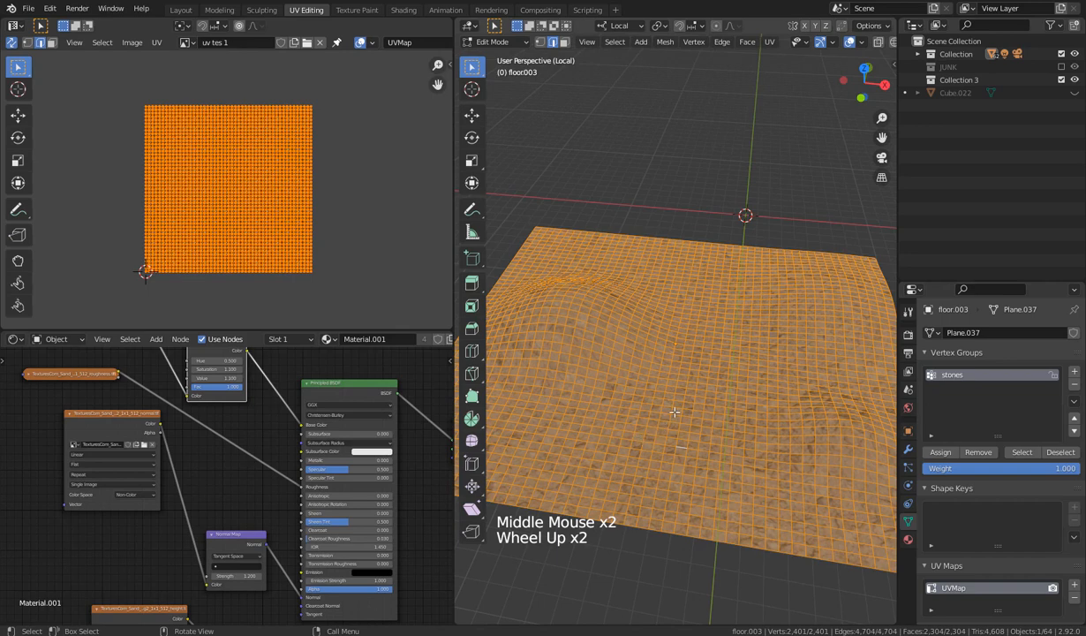
key("u")
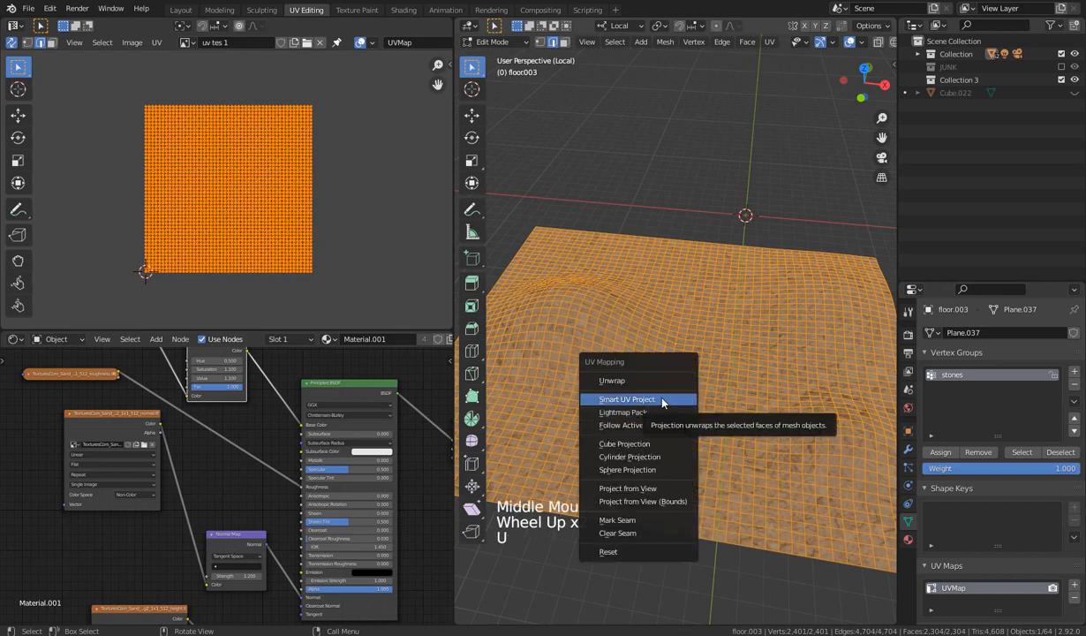
left_click(663, 398)
left_click(636, 501)
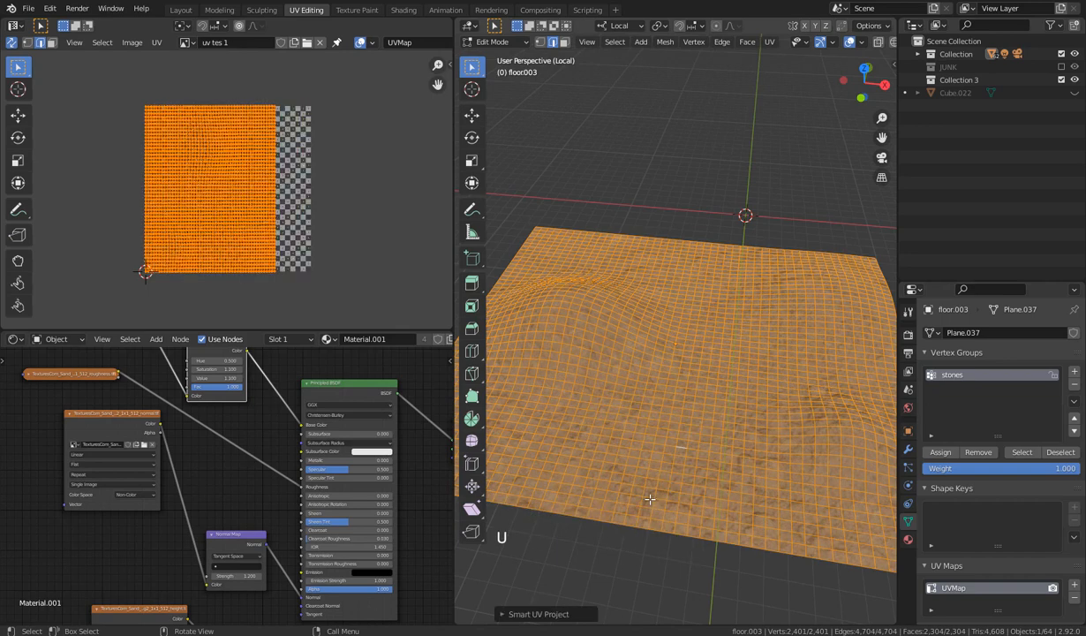
Switch the floor back to Object Mode and check its sand texture after the repeated Smart UV Project
key("Tab")
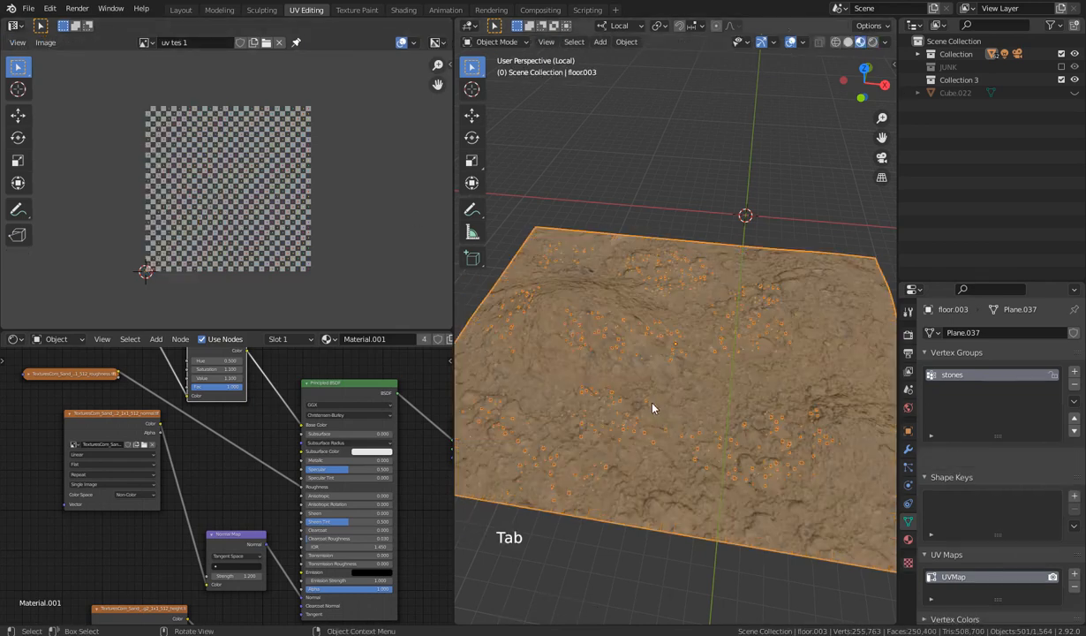
middle_click_drag(664, 429, 689, 410)
scroll(688, 410, "up", 2)
scroll(688, 410, "up", 1)
scroll(693, 424, "down", 3)
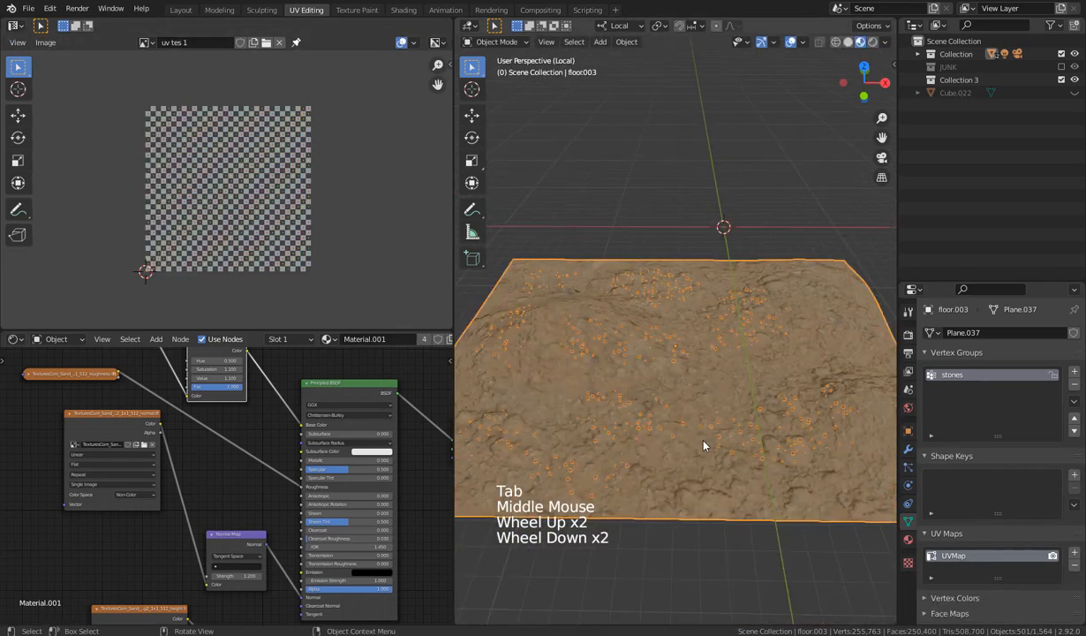
Enter Edit Mode on the floor and scale its whole UV layout up about 7 times
key("Tab")
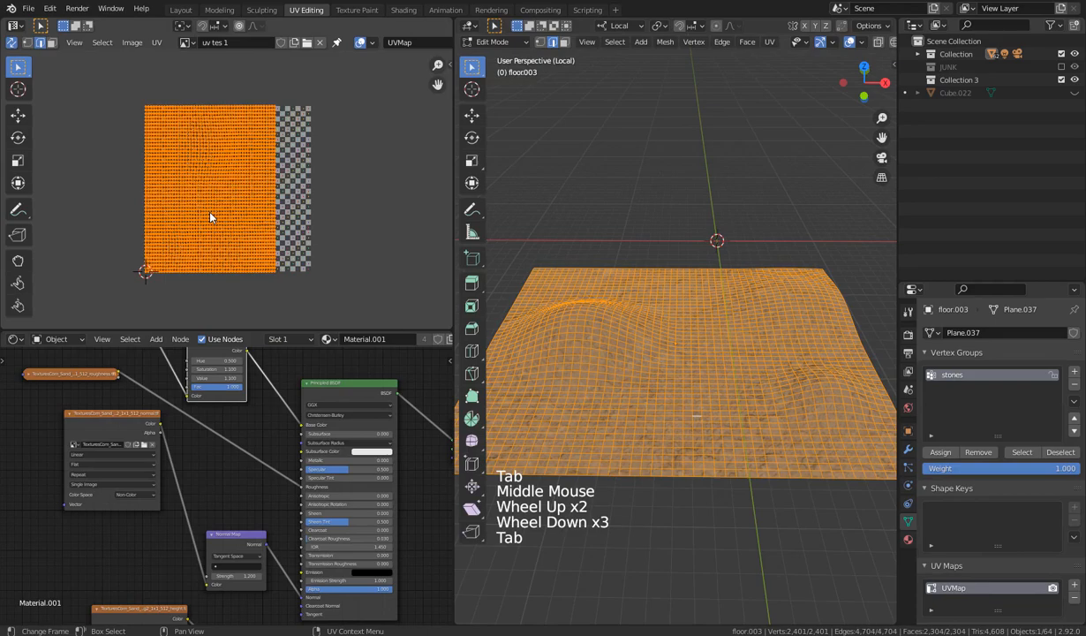
key("s")
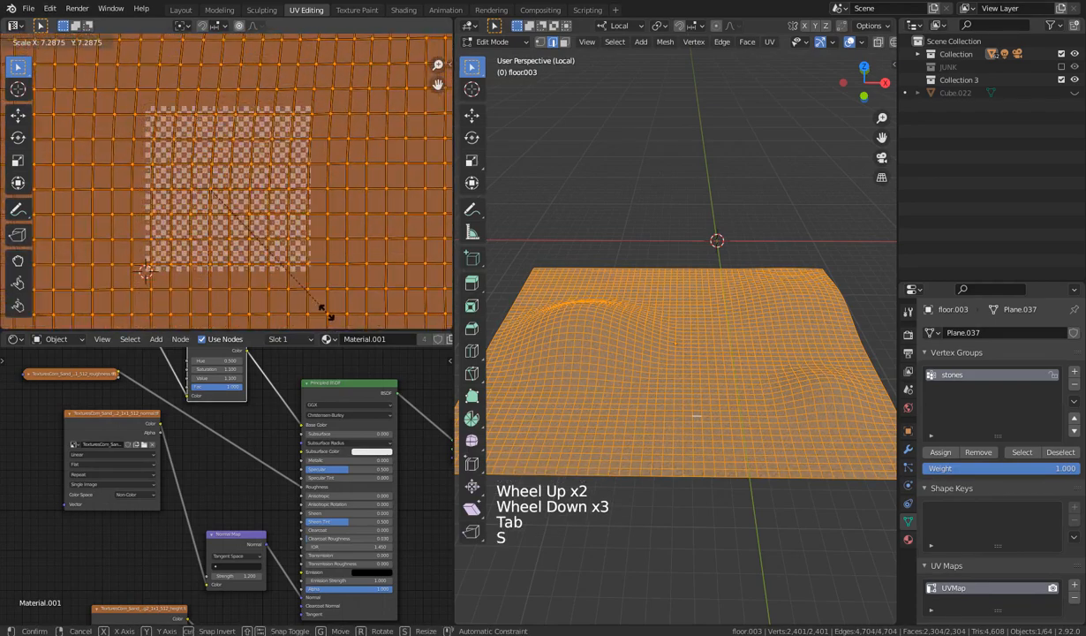
left_click(305, 303)
Return to Object Mode and examine the smaller sand texture on the floor from several angles and distances
key("Tab")
scroll(656, 436, "up", 3)
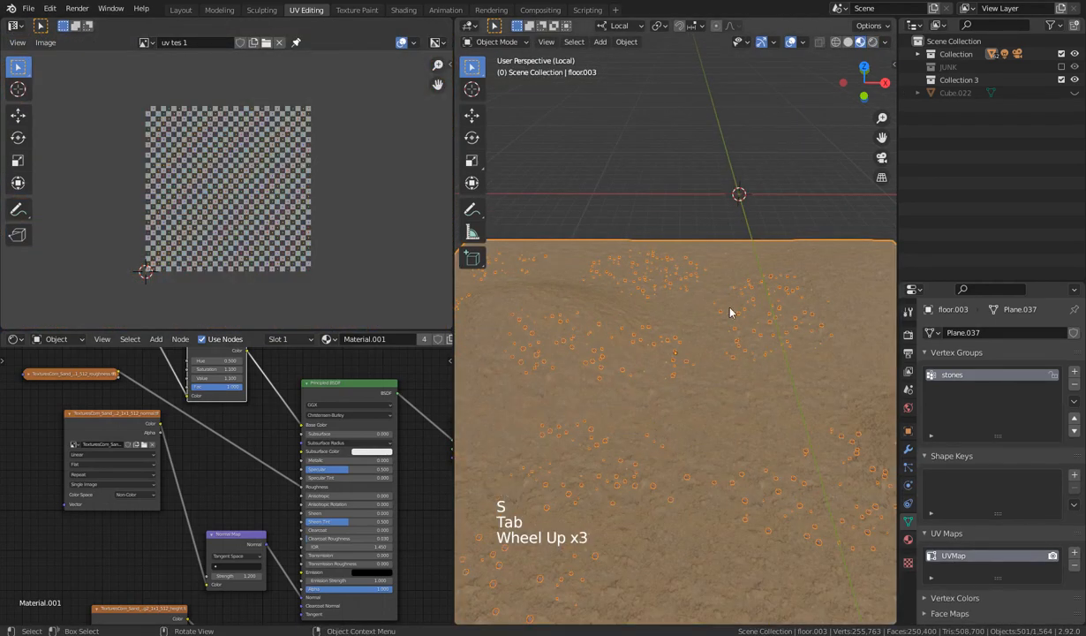
left_click(754, 405)
middle_click_drag(754, 406, 729, 580)
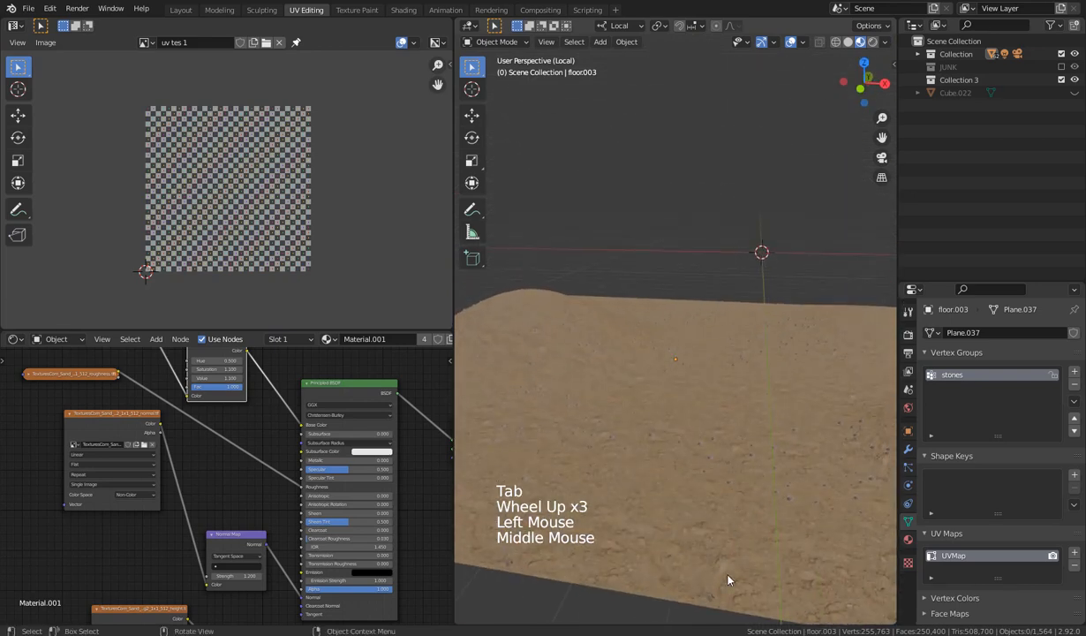
mouse_move(713, 480)
middle_mouse_down()
mouse_move(711, 565)
mouse_move(820, 468)
mouse_move(819, 452)
mouse_move(703, 492)
mouse_move(723, 490)
mouse_move(664, 553)
mouse_move(712, 495)
middle_mouse_up()
scroll(708, 487, "down", 2)
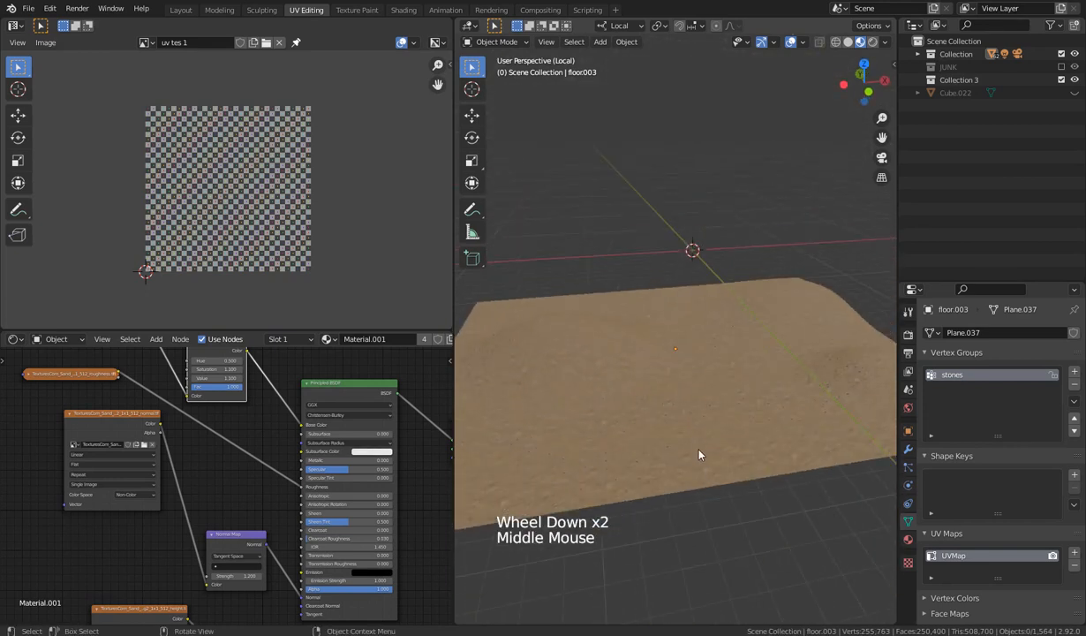
scroll(696, 444, "down", 2)
middle_click_drag(667, 399, 633, 420)
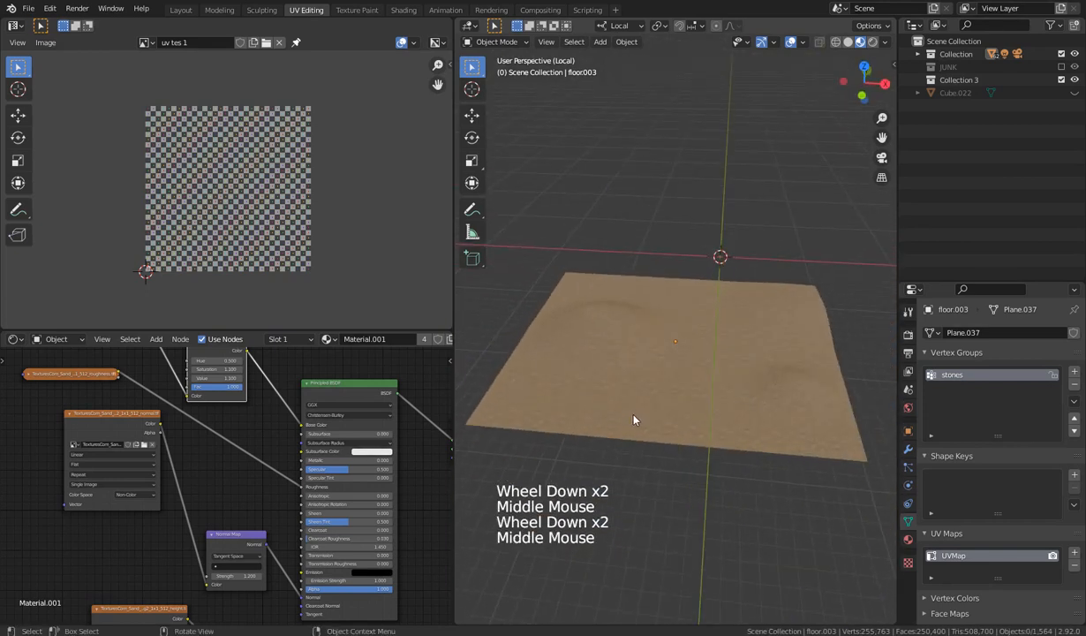
Reselect the floor, enter Edit Mode and unwrap it with Project from View in the top orthographic view
left_click(634, 418)
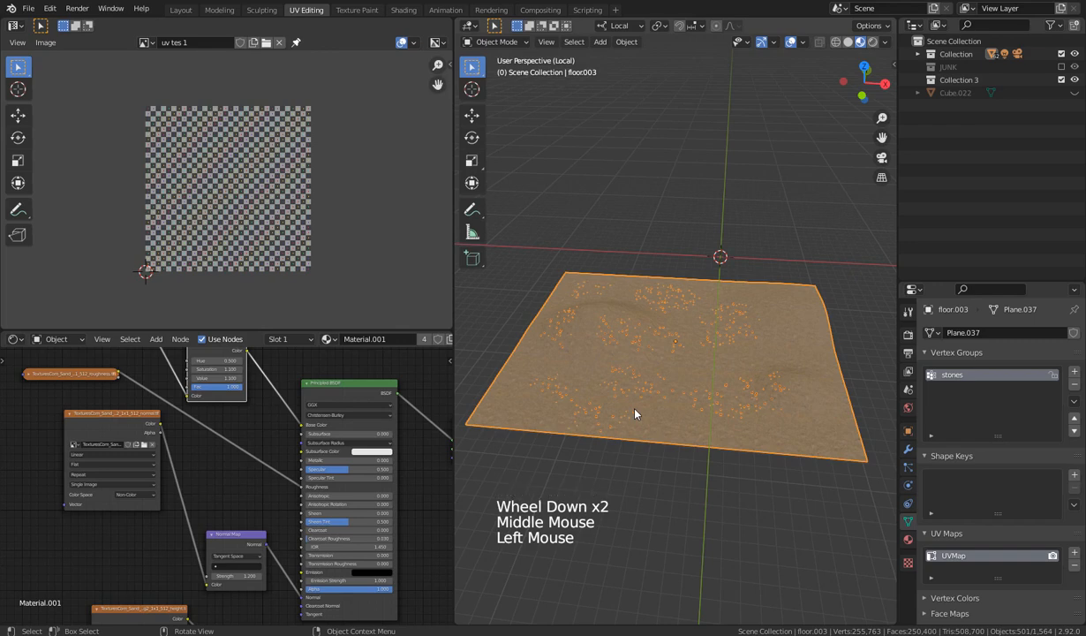
key("Tab")
middle_click_drag(686, 410, 701, 418)
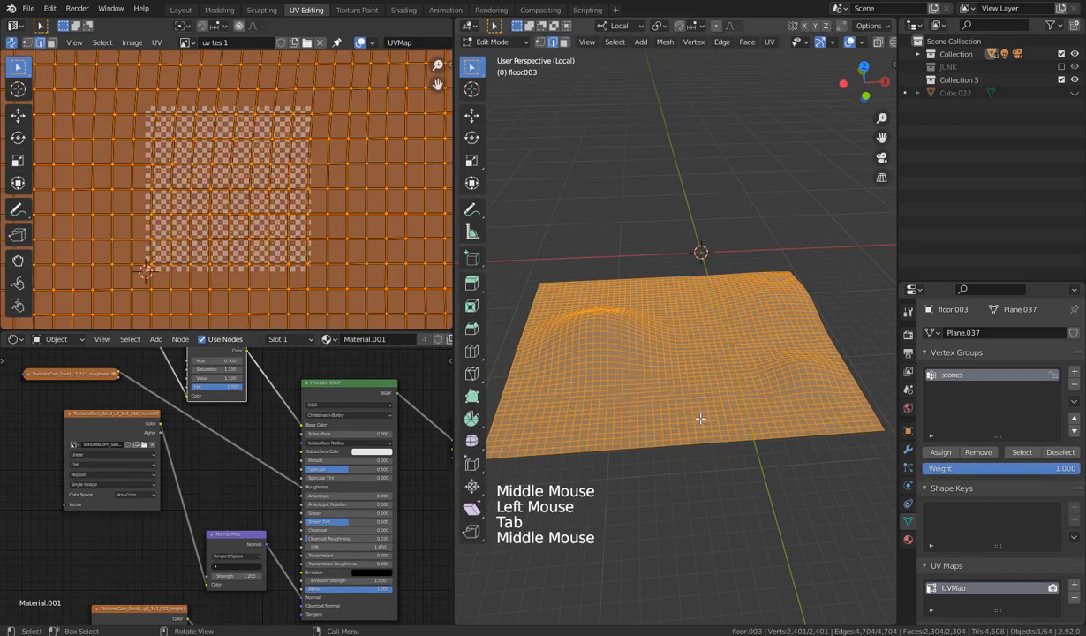
key("u")
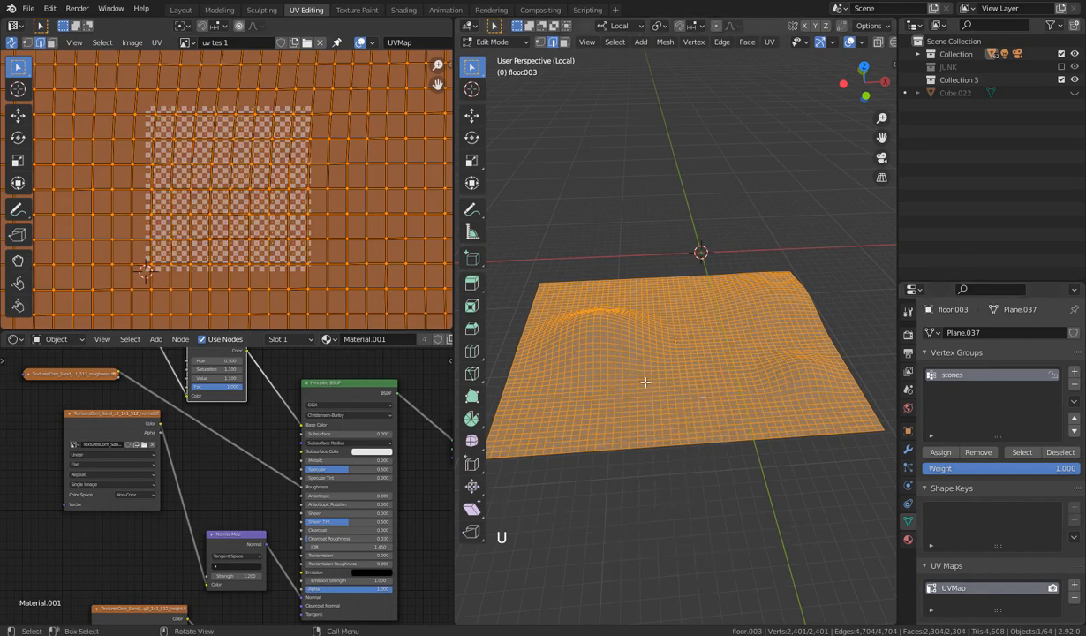
middle_click_drag(704, 391, 704, 400)
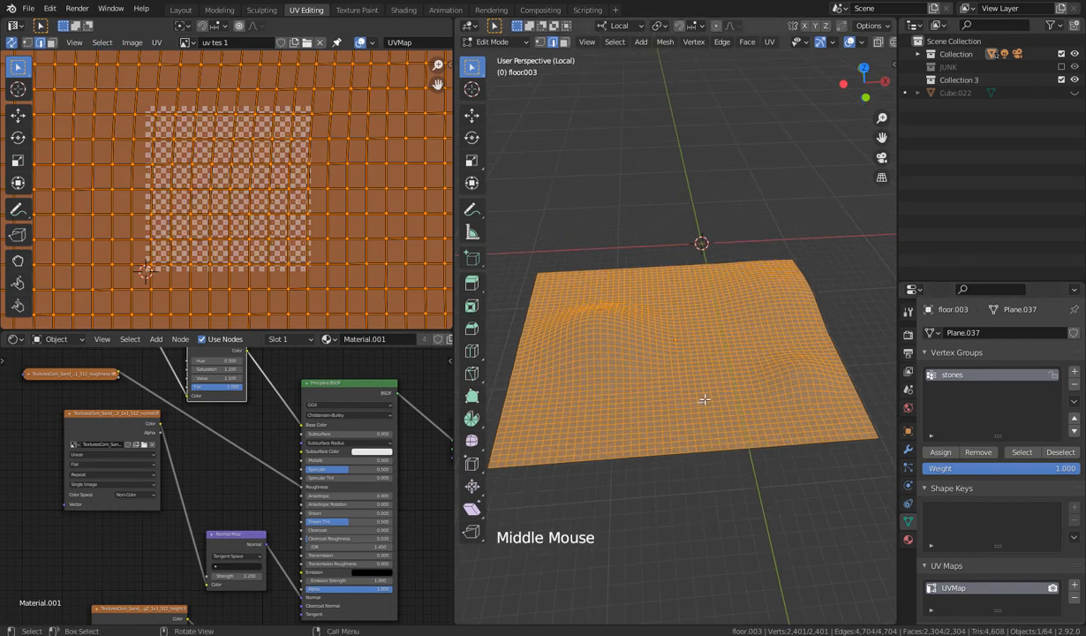
key("KP_1")
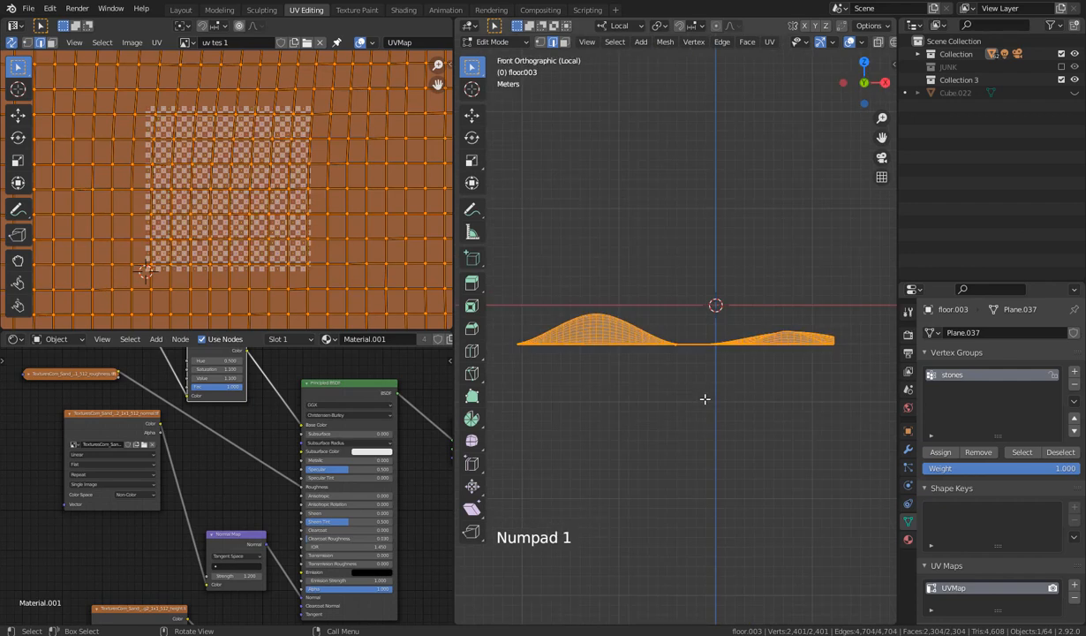
key("KP_3")
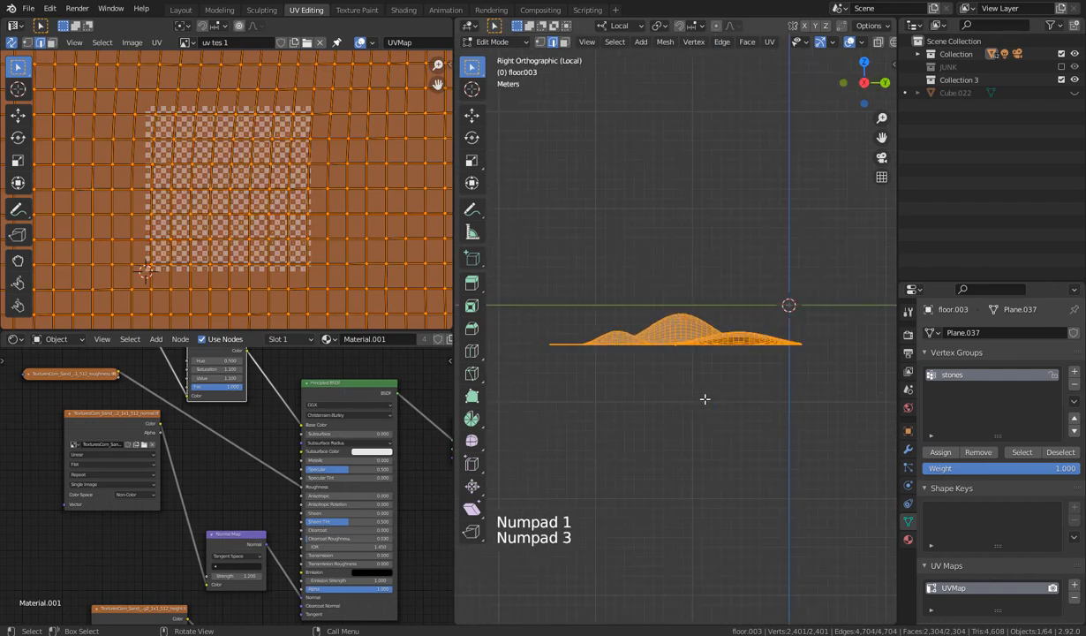
key("KP_7")
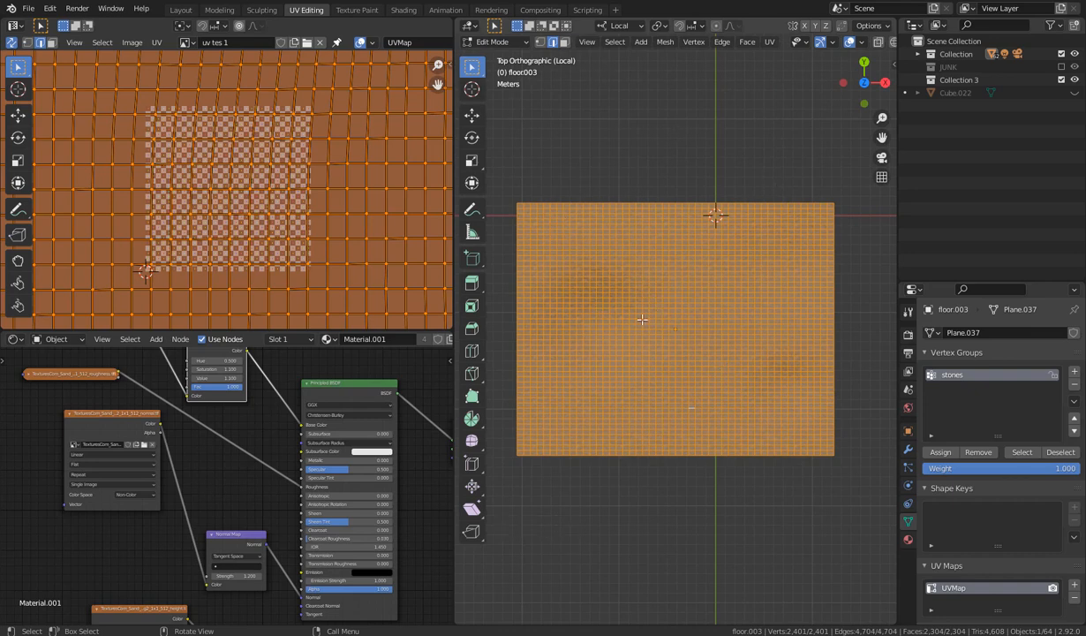
key("u")
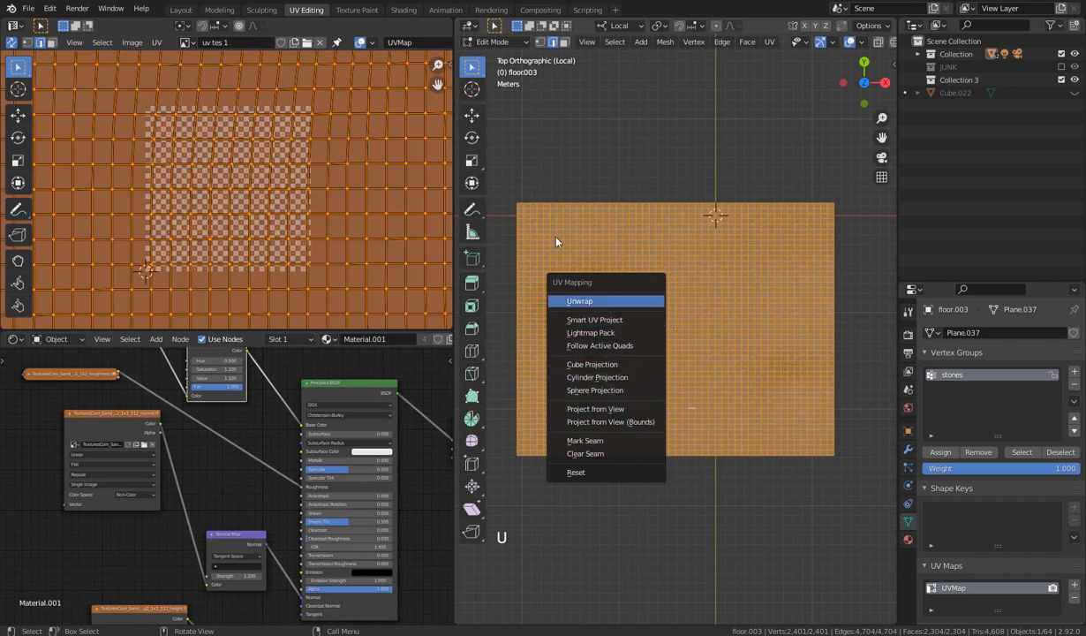
key("u")
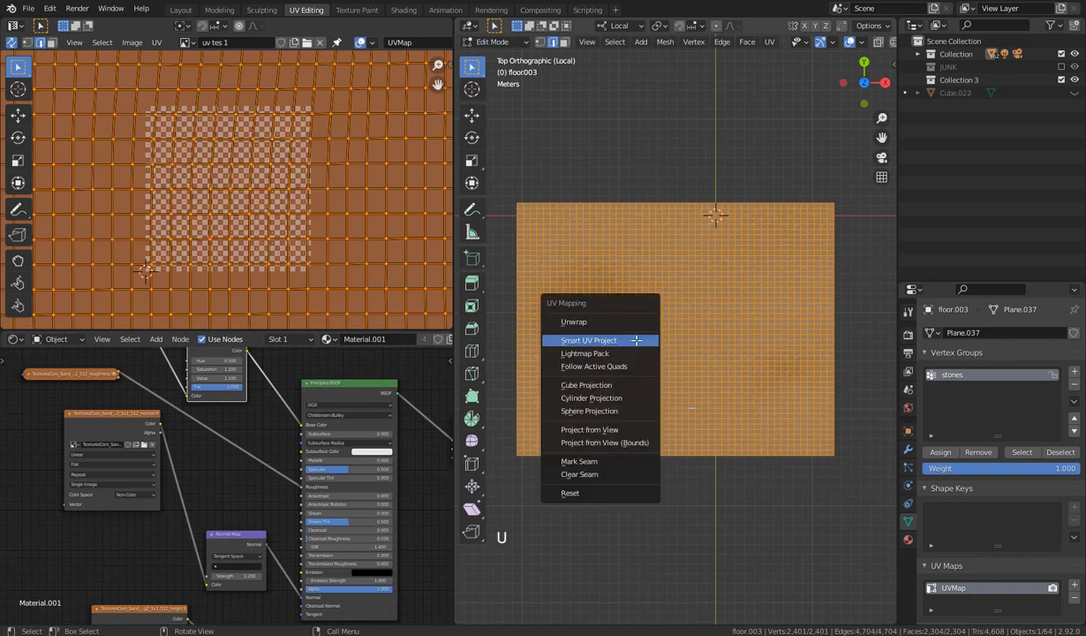
left_click(609, 430)
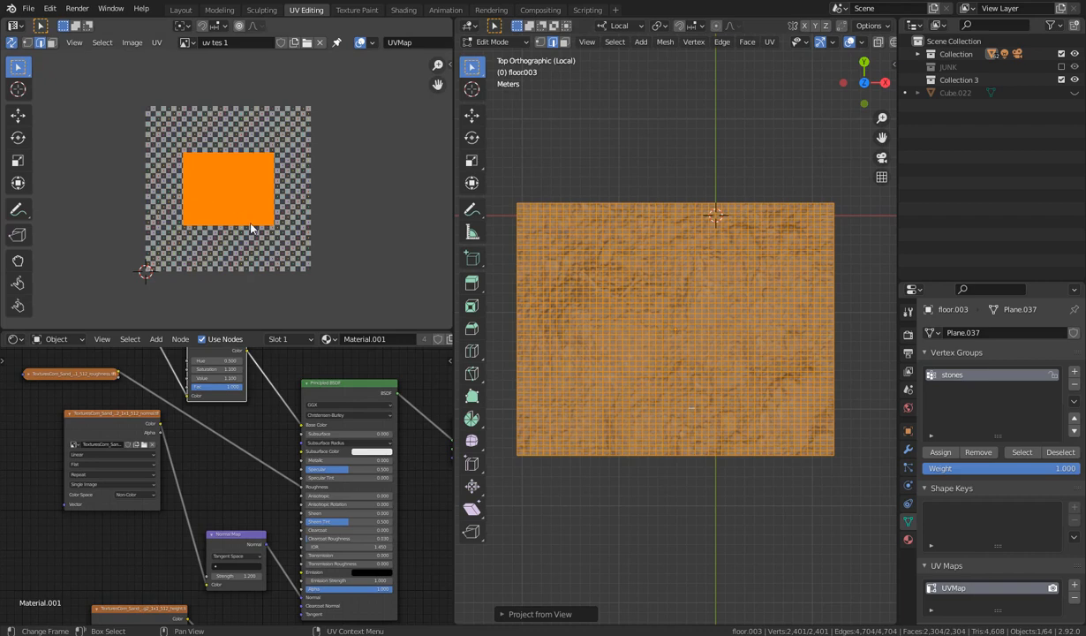
Scale the floor's projected UVs up about 5 times in Edit Mode and return to Object Mode
key("Tab")
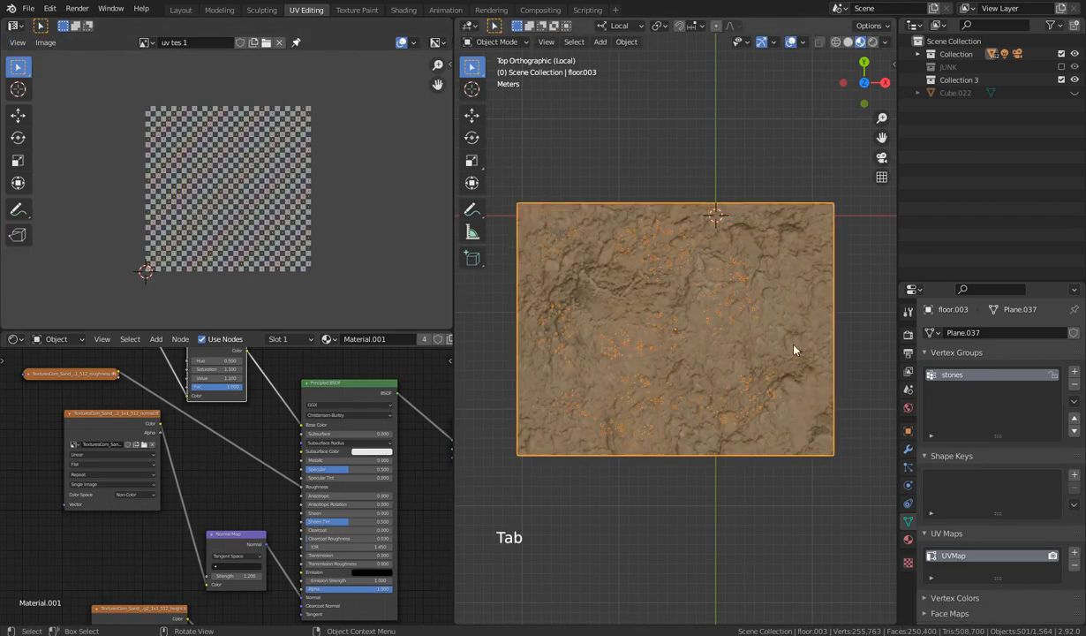
key("Tab")
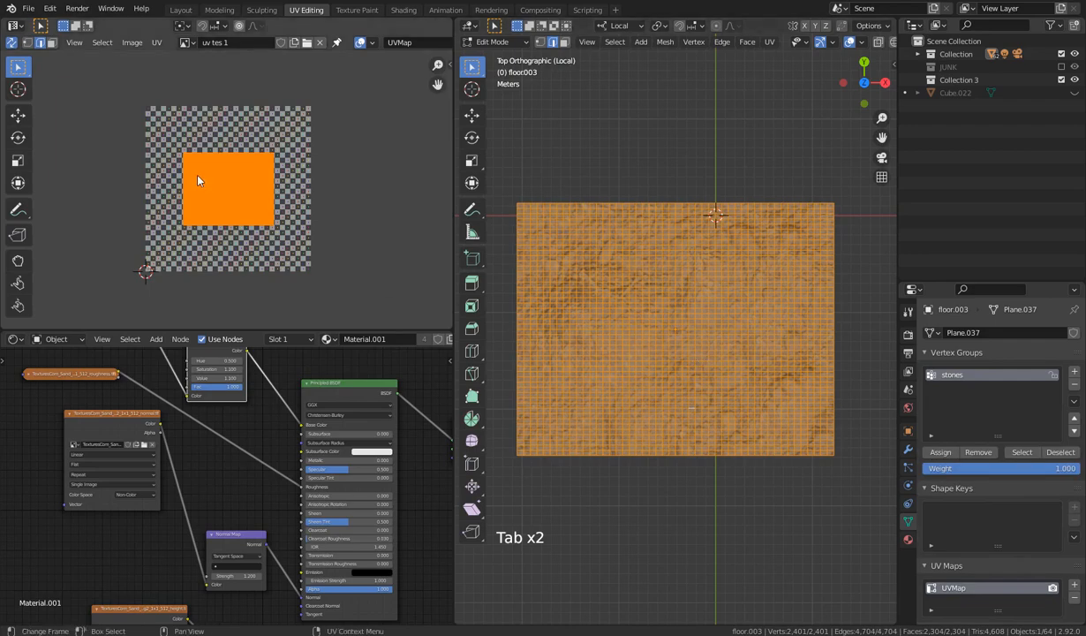
key("s")
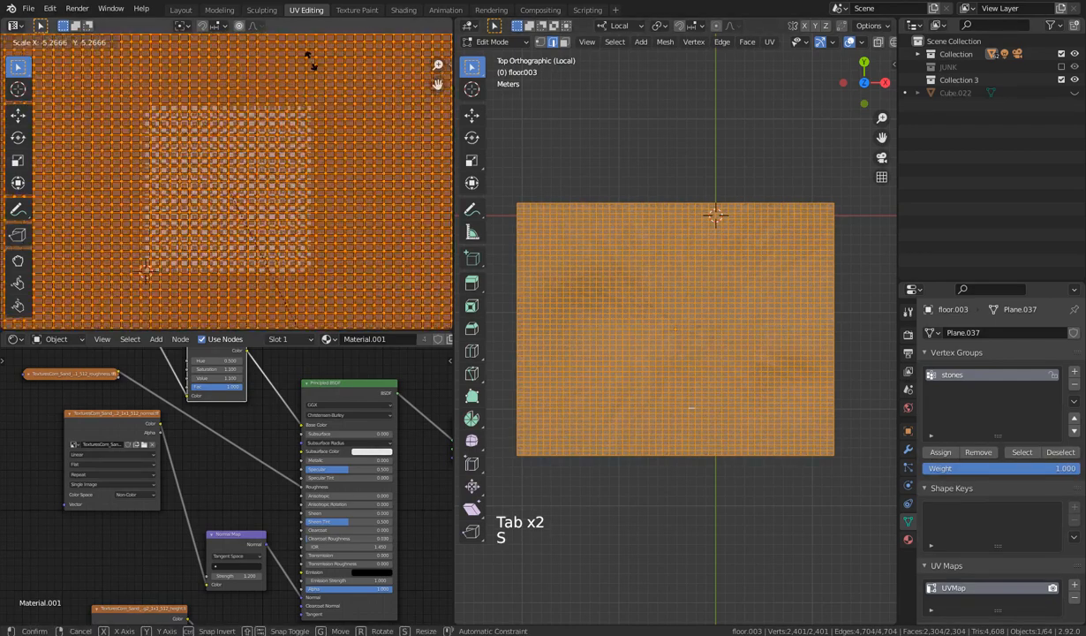
left_click(696, 330)
key("Tab")
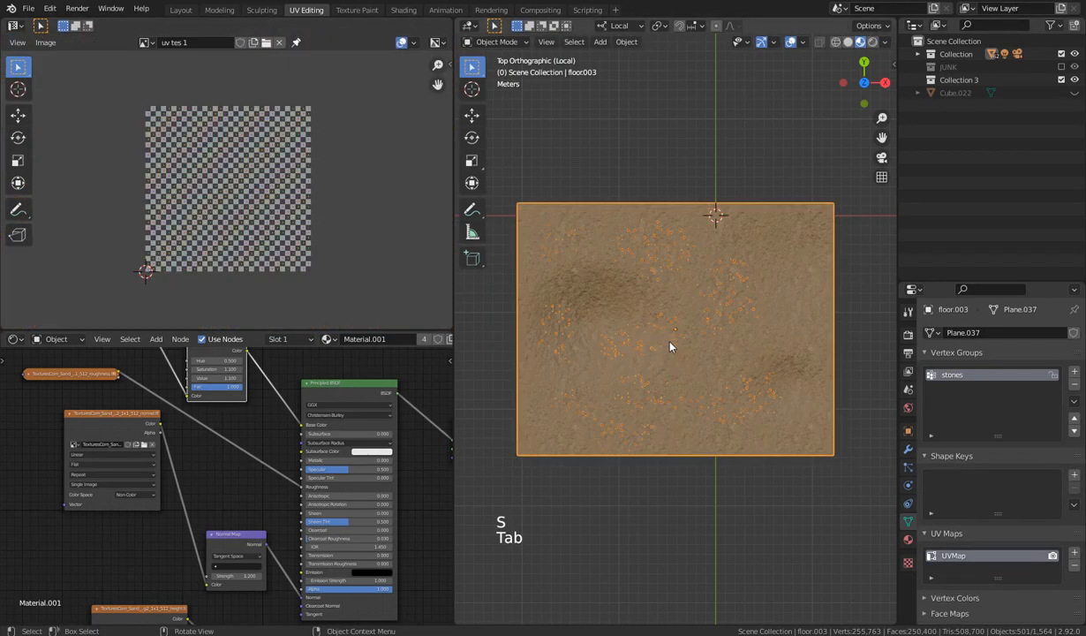
Deselect the floor and examine the scaled Project from View texture up close, from above and at an angle
left_click(698, 463)
middle_click_drag(697, 464, 706, 425)
scroll(724, 331, "up", 4)
scroll(521, 371, "down", 2)
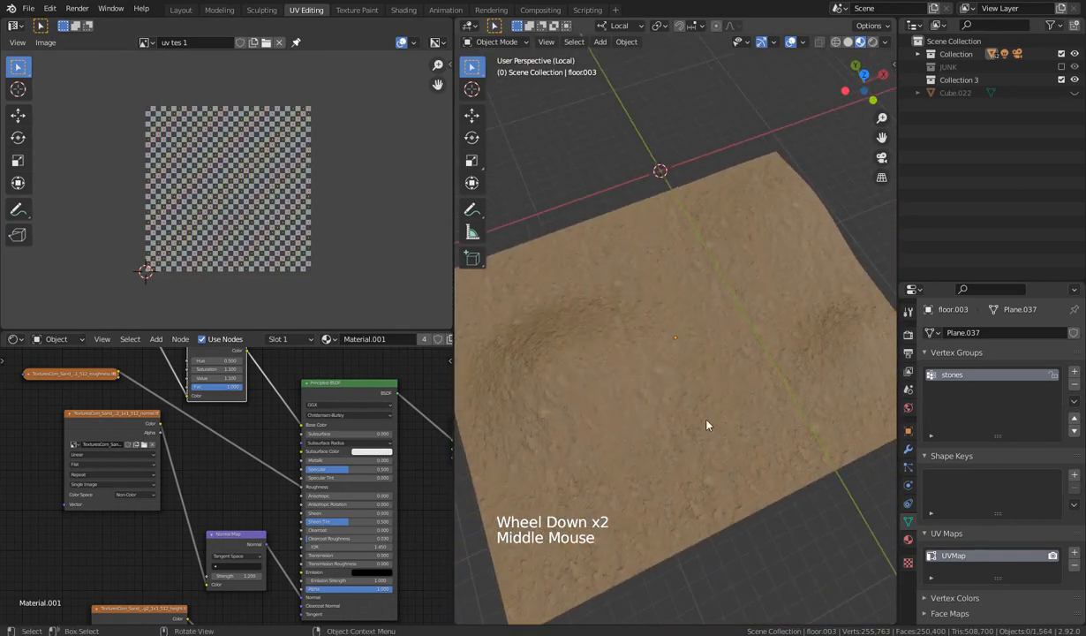
middle_click_drag(664, 361, 664, 361)
key("KP_7")
scroll(664, 361, "down", 4)
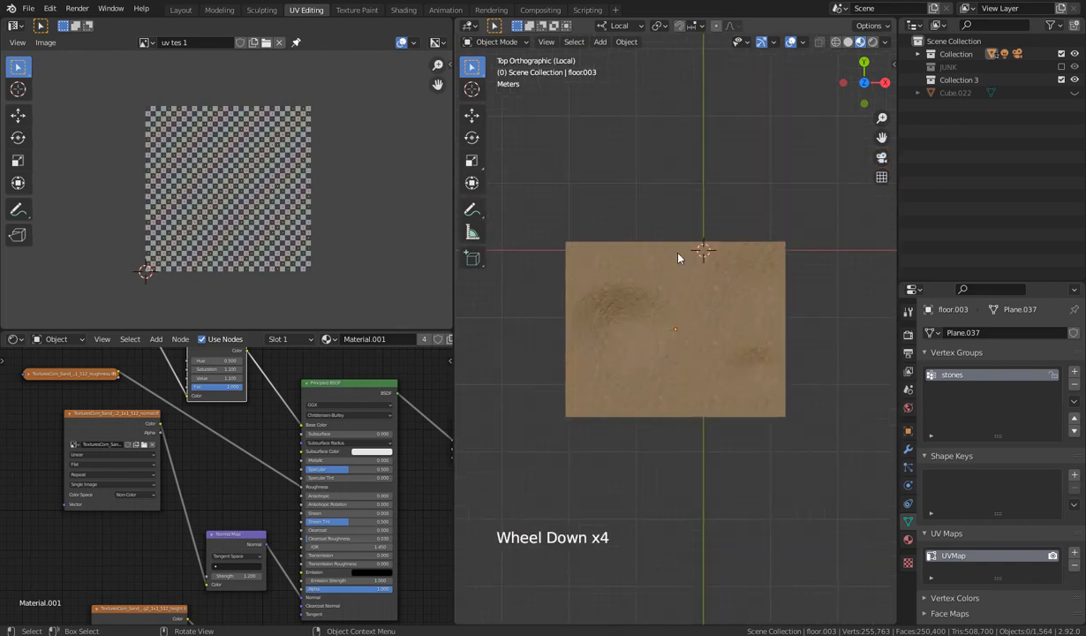
middle_click_drag(654, 305, 666, 214)
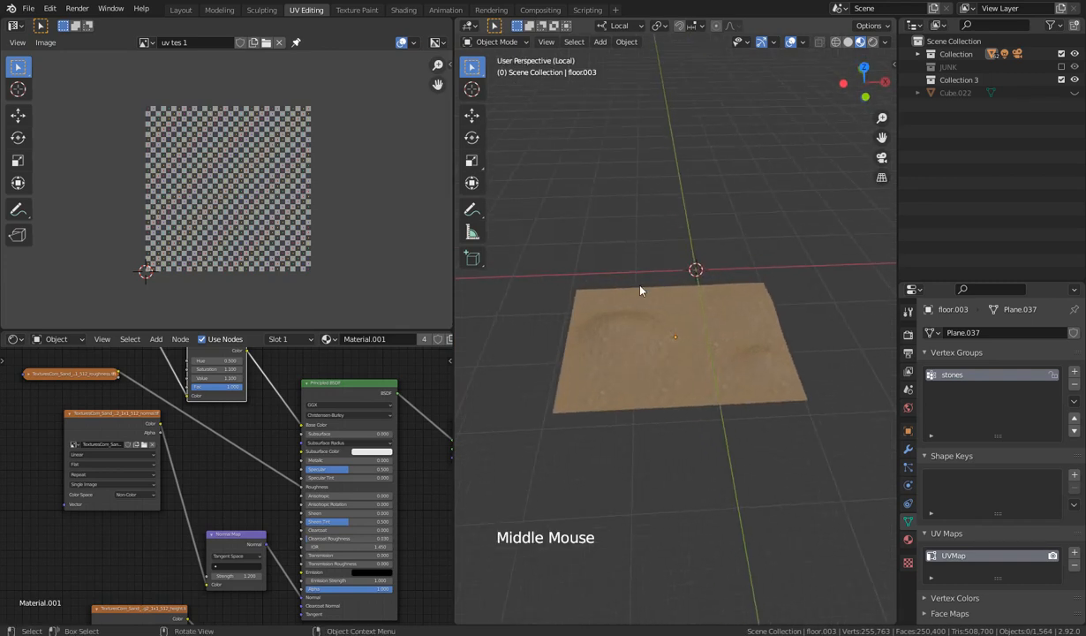
Exit the floor's local view, select the building wall object in the full scene and isolate it in local view
key("KP_Divide")
scroll(615, 269, "down", 2)
middle_click_drag(616, 265, 628, 351)
scroll(635, 306, "down", 2)
left_click(628, 351)
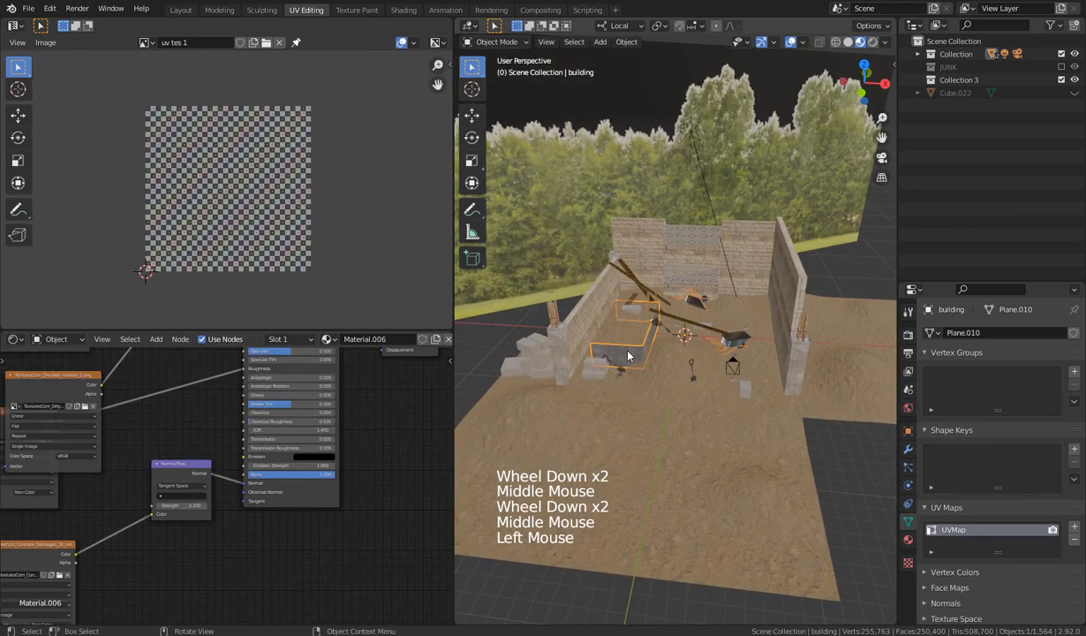
key("KP_Divide")
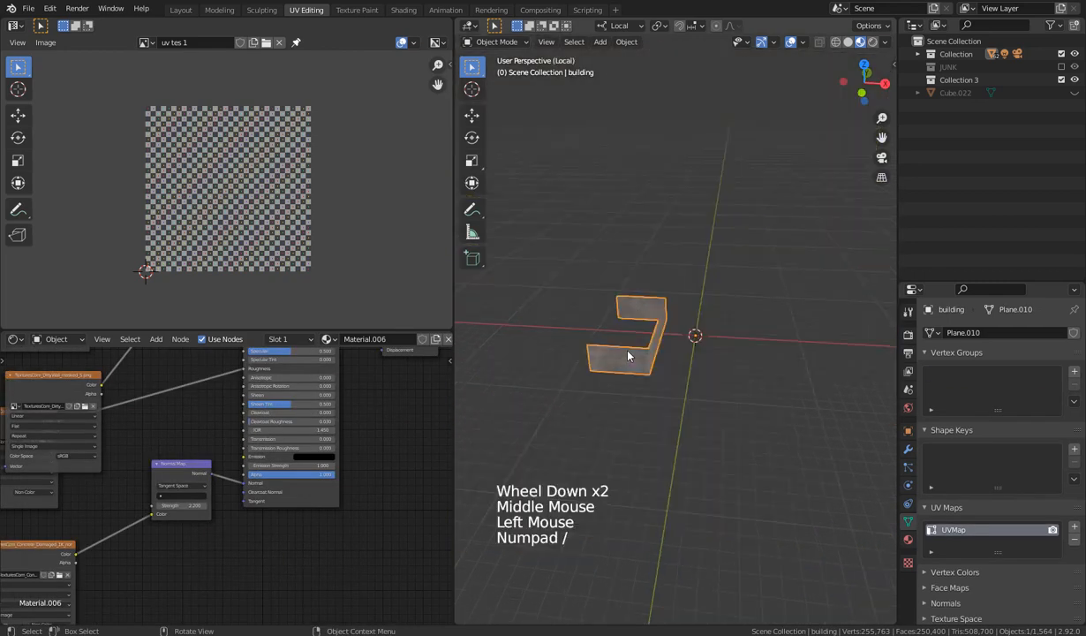
Enter Edit Mode on the building walls and examine the marked seams at both corners from inside and outside
middle_click_drag(628, 355, 719, 538)
key("Tab")
left_click(725, 546)
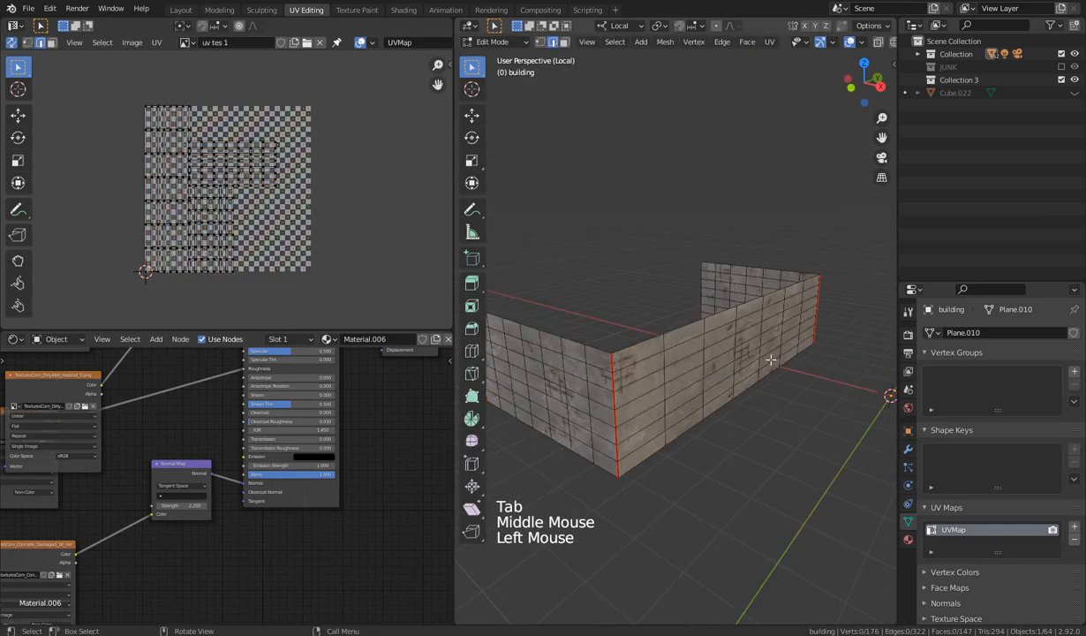
middle_click_drag(722, 448, 630, 245)
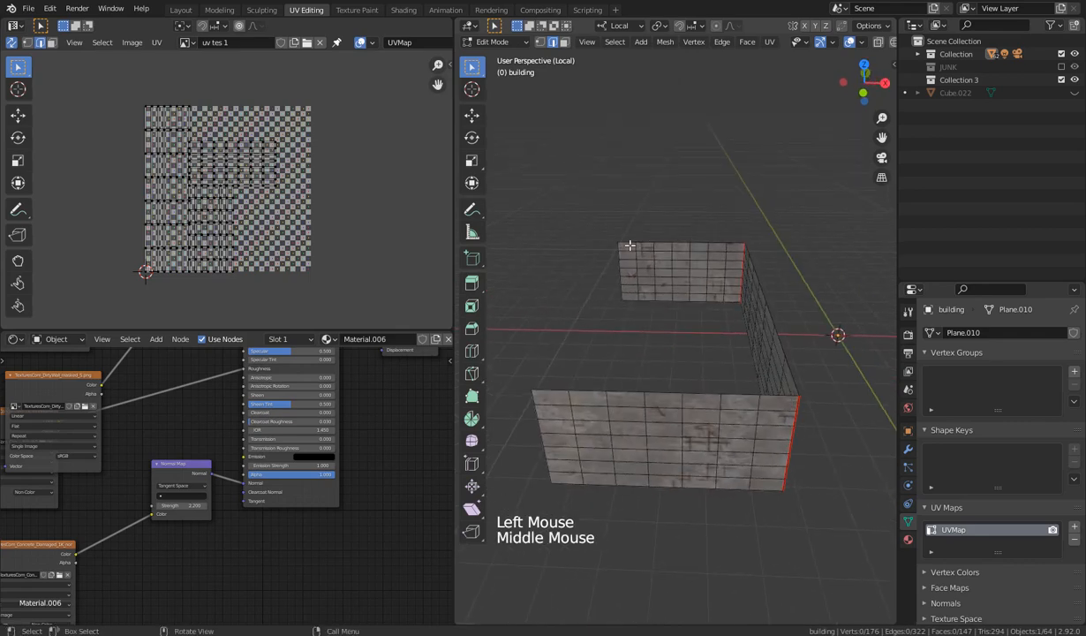
middle_click_drag(699, 459, 589, 360)
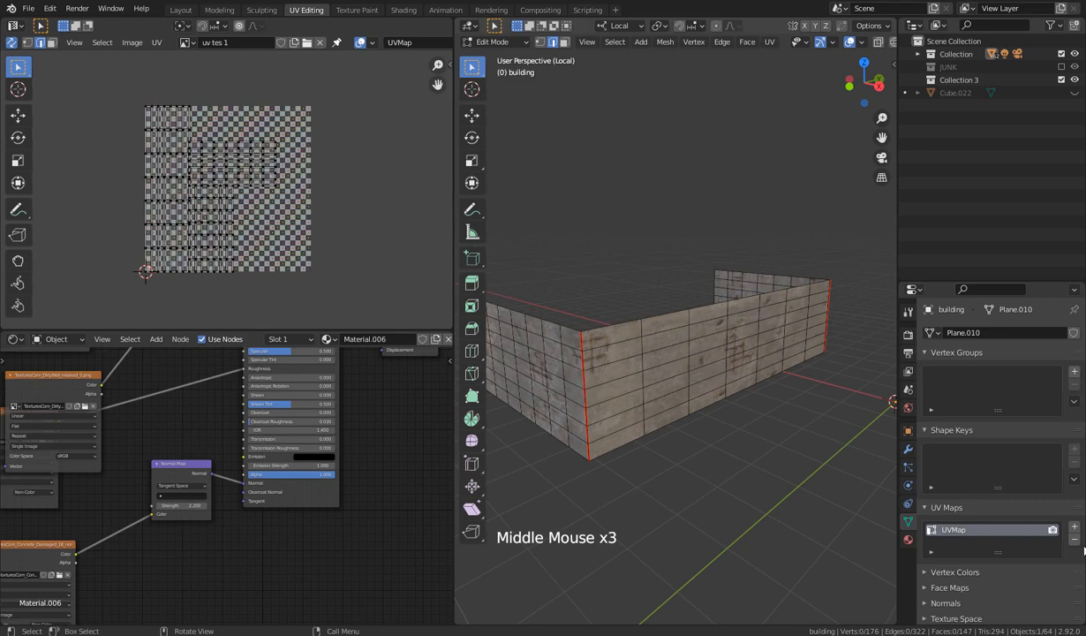
middle_click_drag(629, 415, 651, 424)
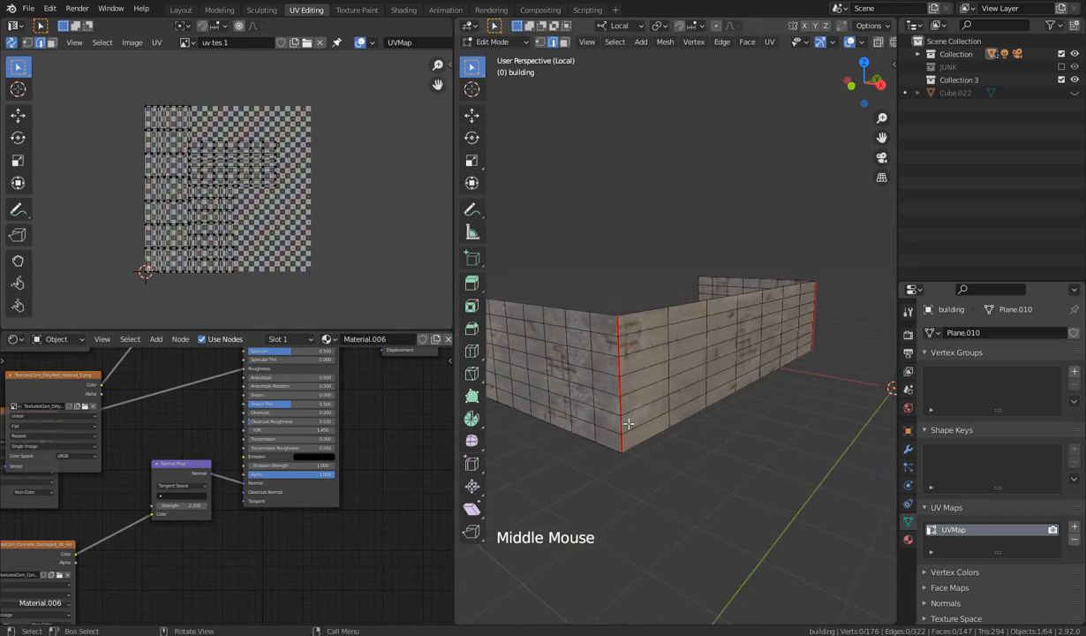
middle_click_drag(723, 433, 860, 365)
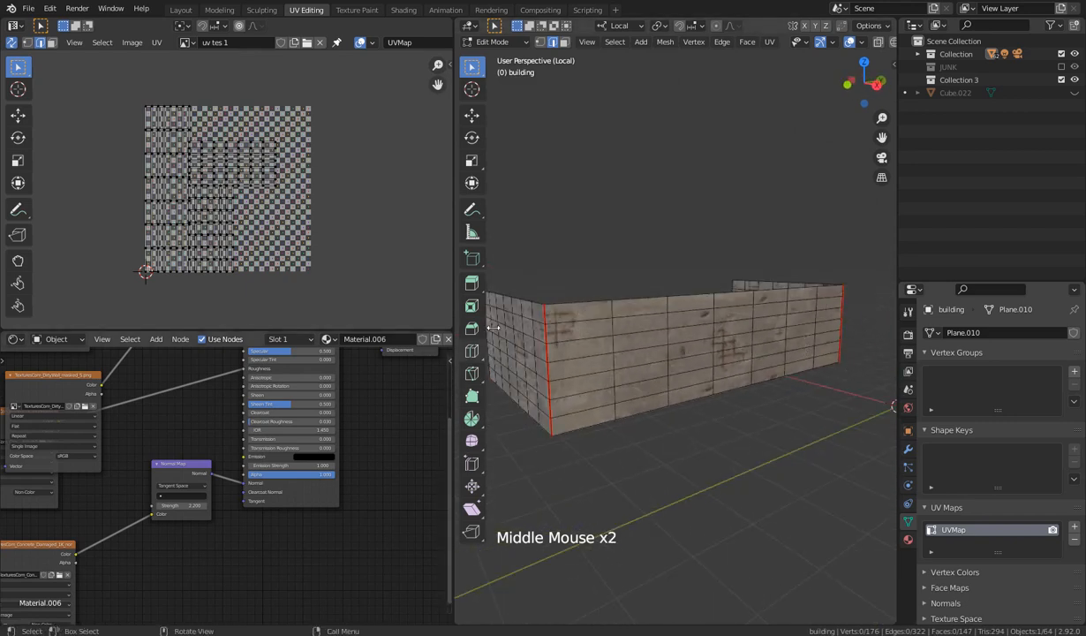
Switch to face selection and select the seam-bounded faces of the long wall, then only those of the adjoining side wall
left_click(653, 327)
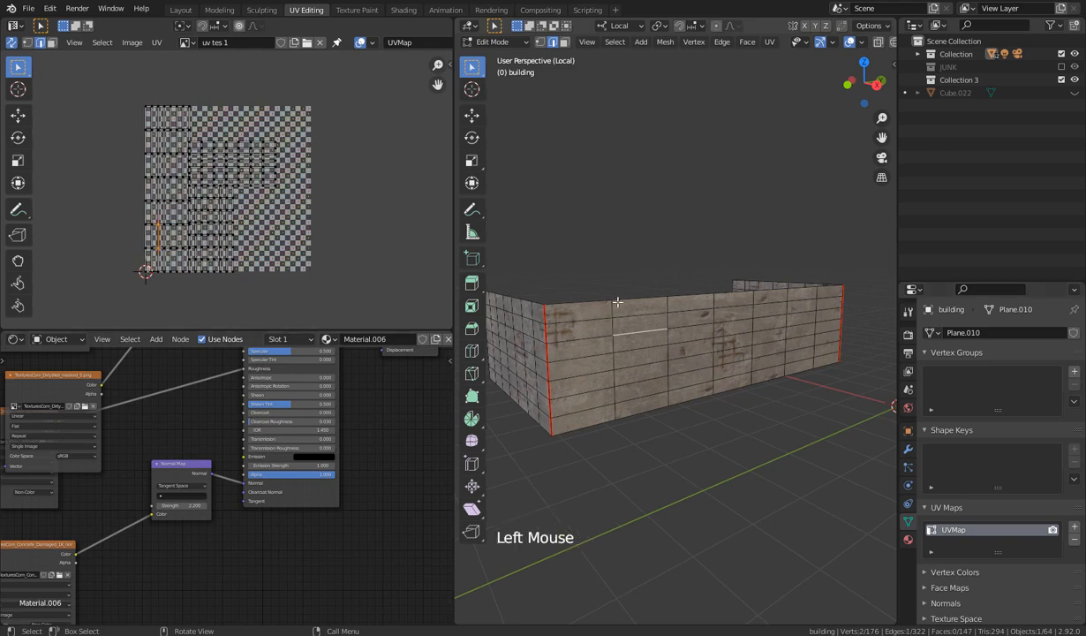
left_click(52, 43)
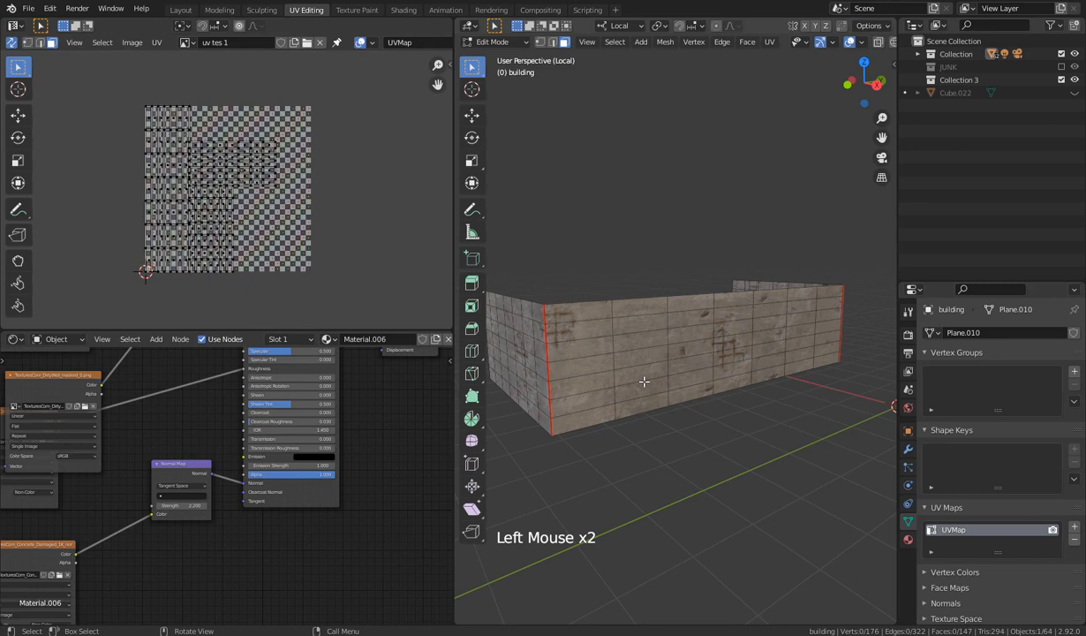
key("l")
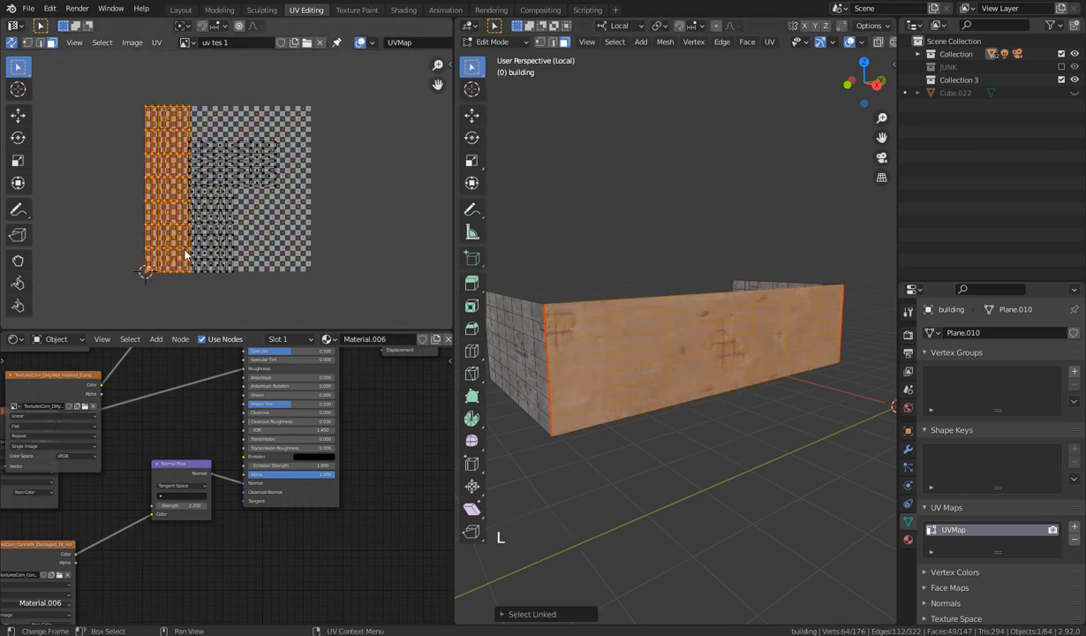
left_click(522, 384)
key("l")
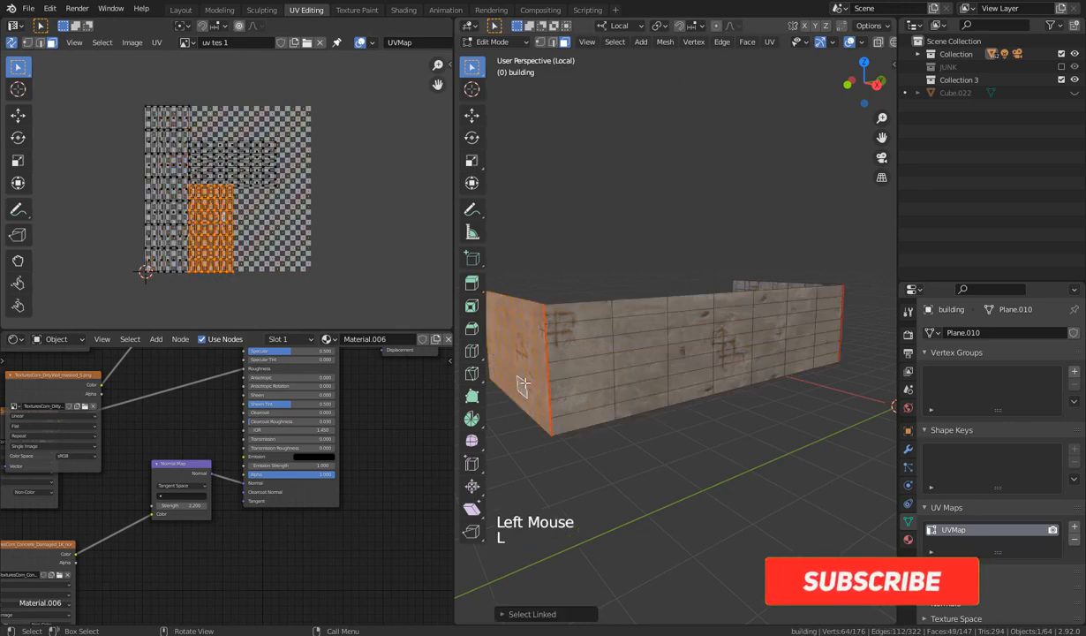
middle_click_drag(522, 384, 677, 420)
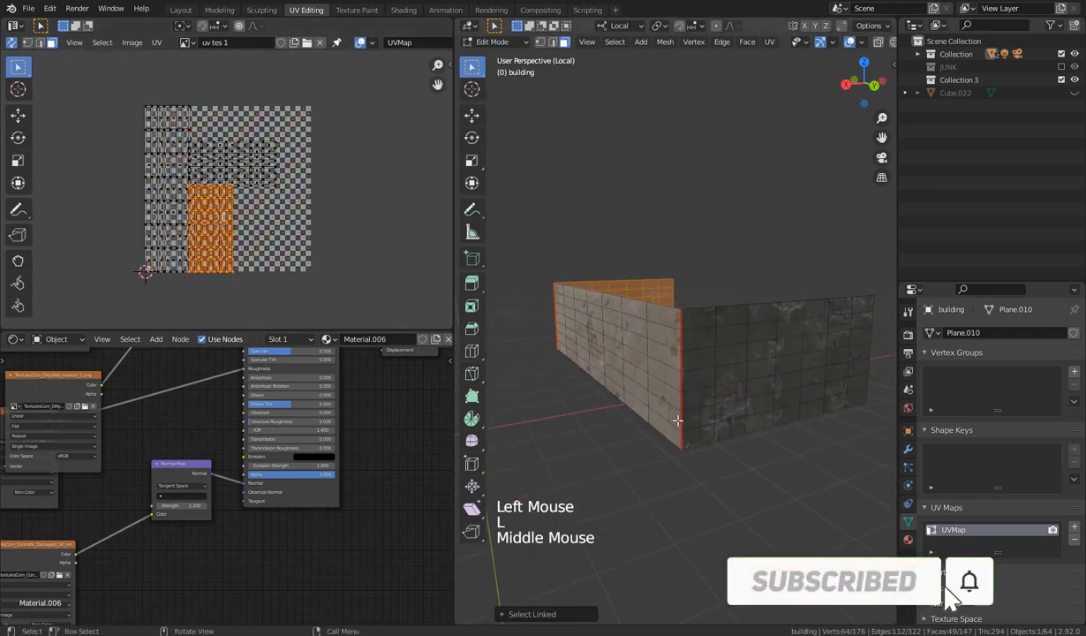
Select the seam-bounded faces of the dark side wall, then those of the long wall, to compare their UV islands
left_click(781, 381)
key("l")
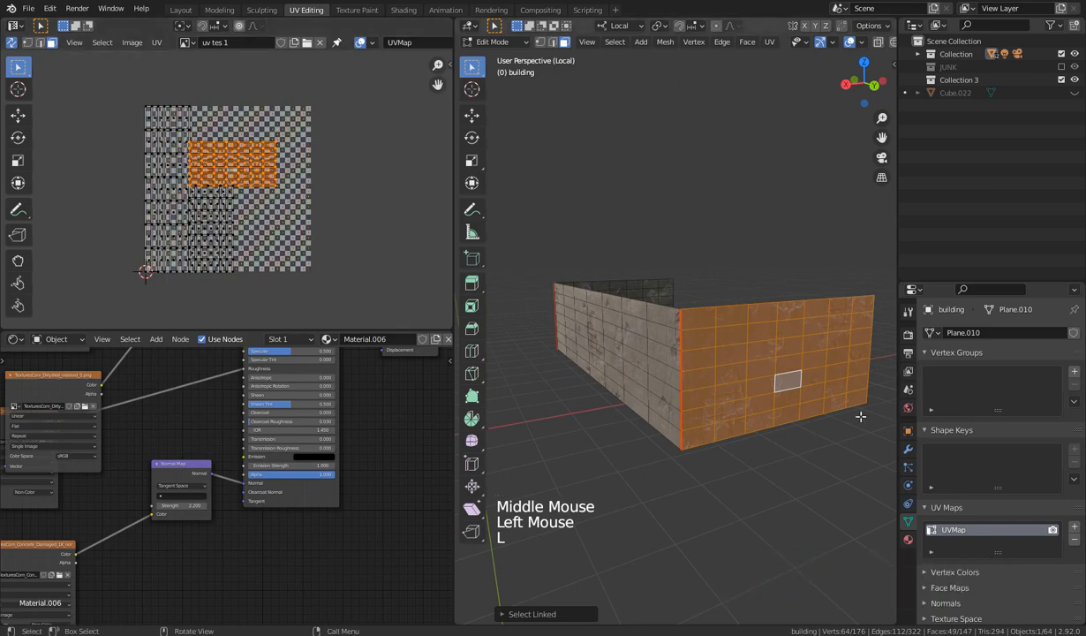
middle_click_drag(690, 486, 674, 375)
left_click(674, 353)
key("l")
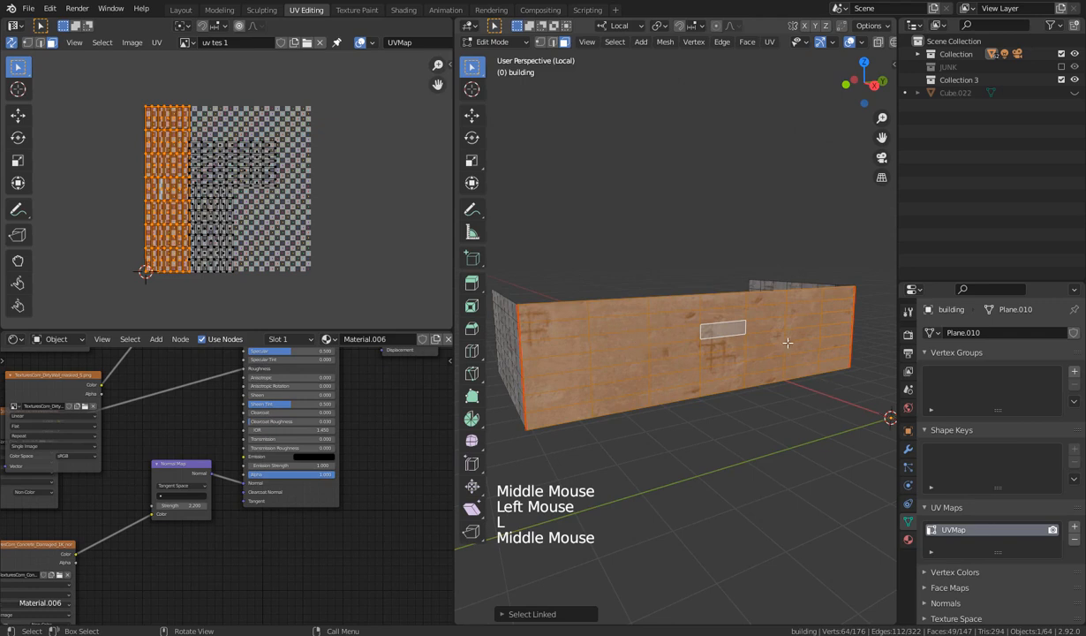
middle_click_drag(682, 431, 582, 322)
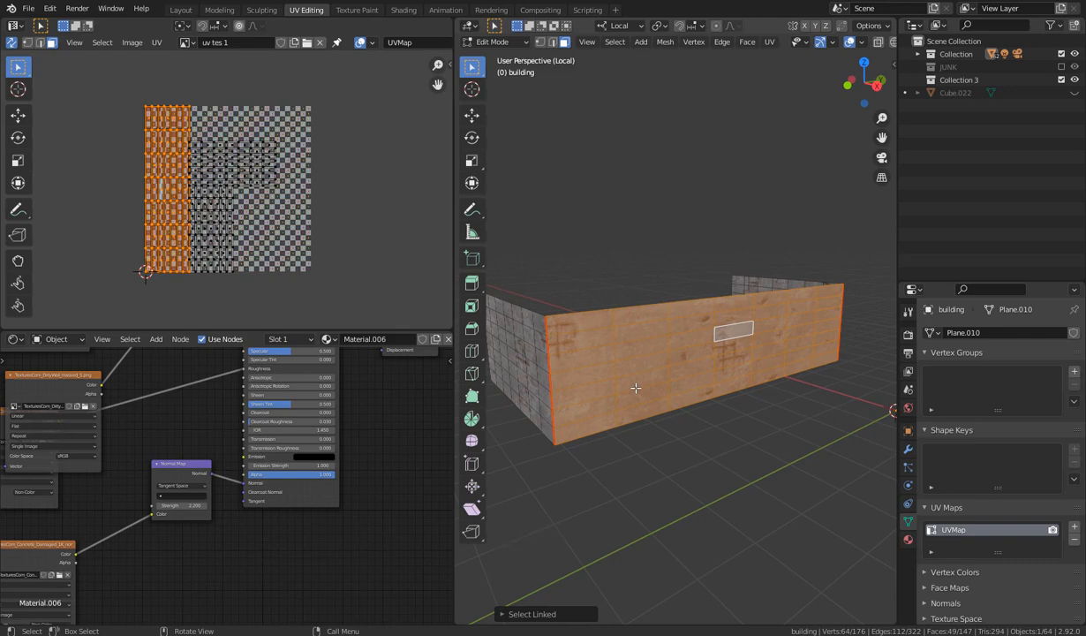
Exit the walls' local view, deselect all faces and examine the walls up close in the full scene
key("KP_Divide")
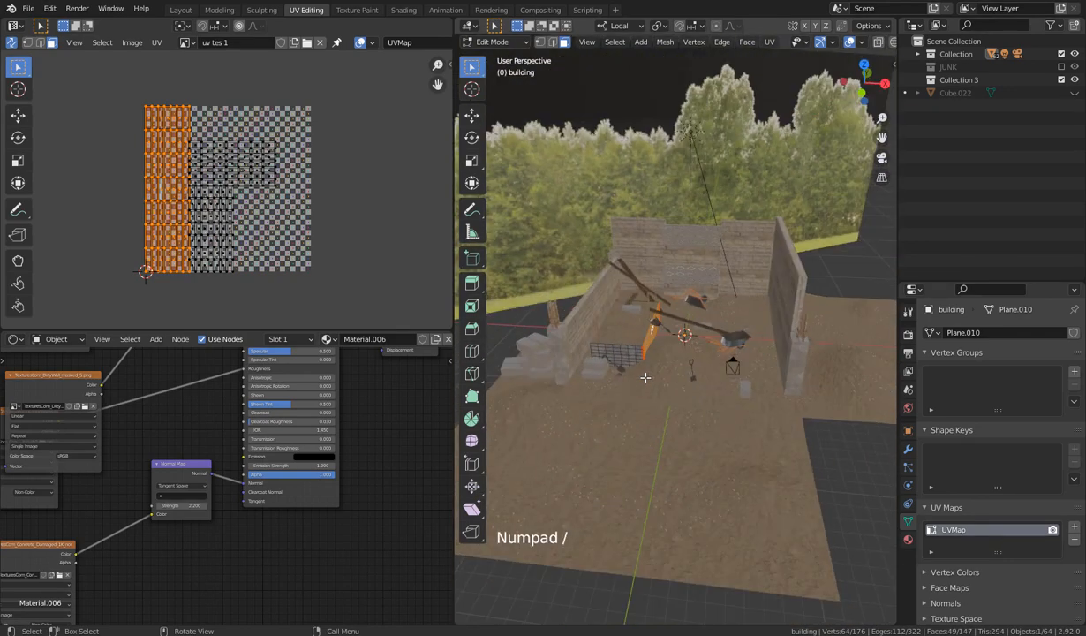
middle_click_drag(647, 376, 632, 363)
left_click(729, 490)
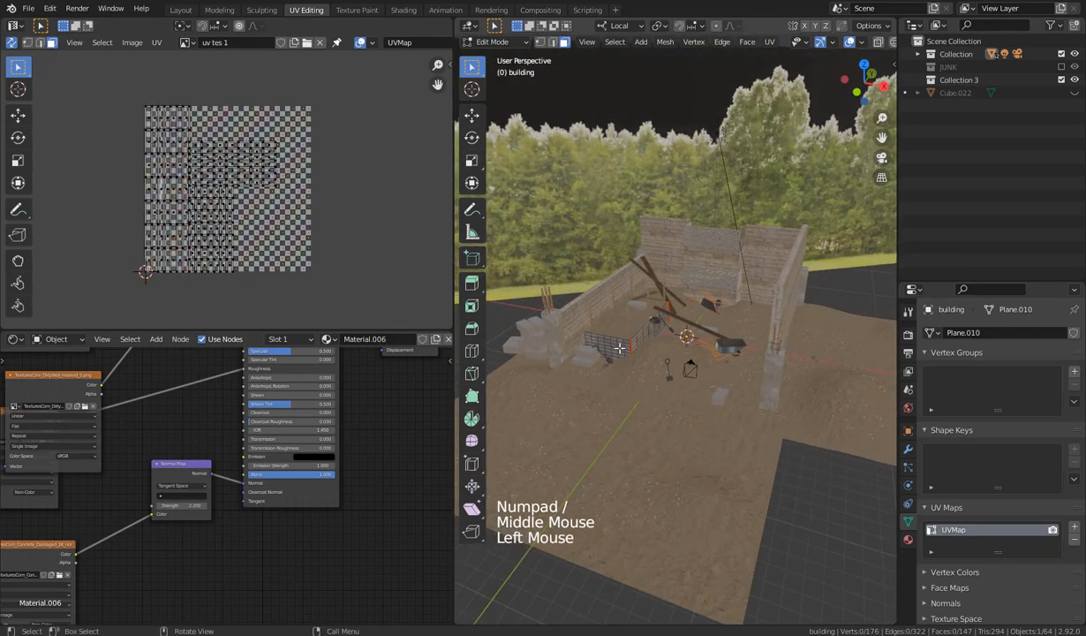
scroll(637, 393, "up", 7)
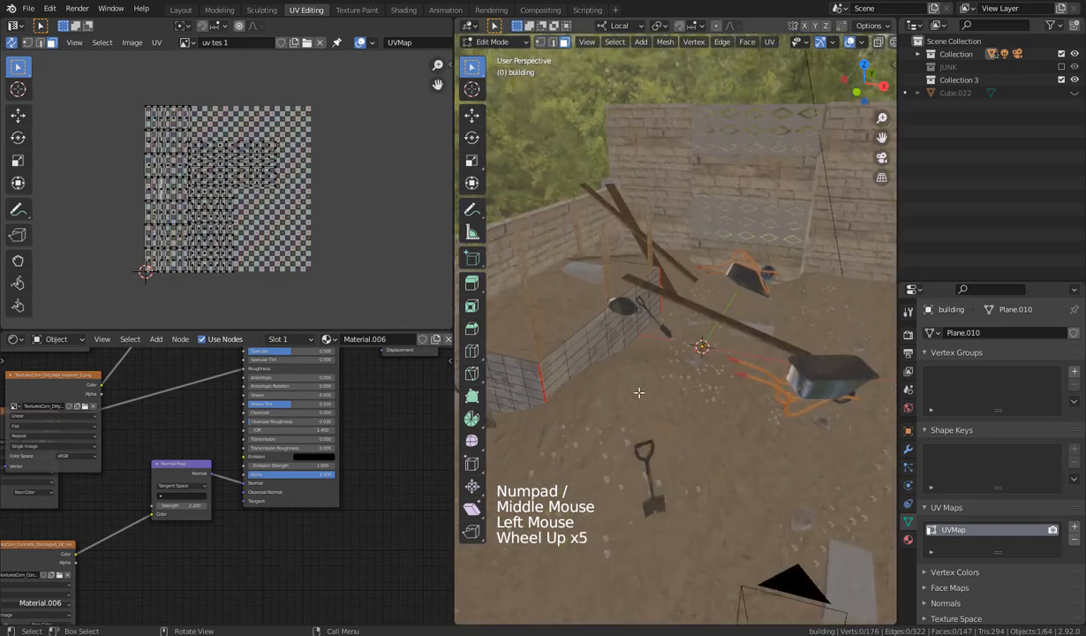
middle_click_drag(637, 393, 653, 362)
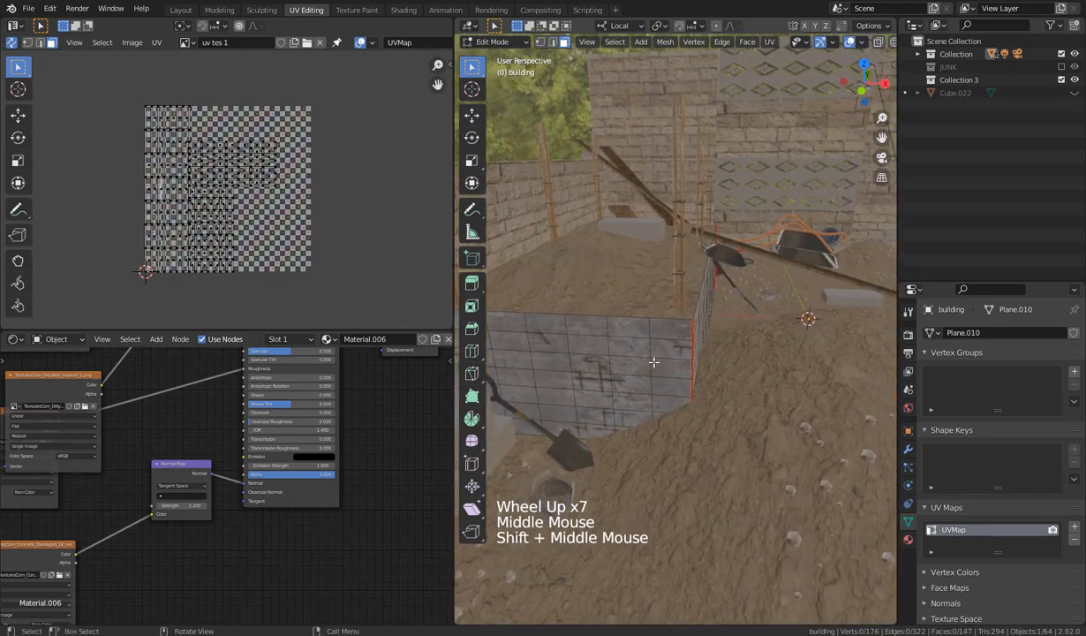
Return to Object Mode, select the sand surface filling the building walls and isolate it in local view
left_click(590, 289)
key("Tab")
left_click(633, 298)
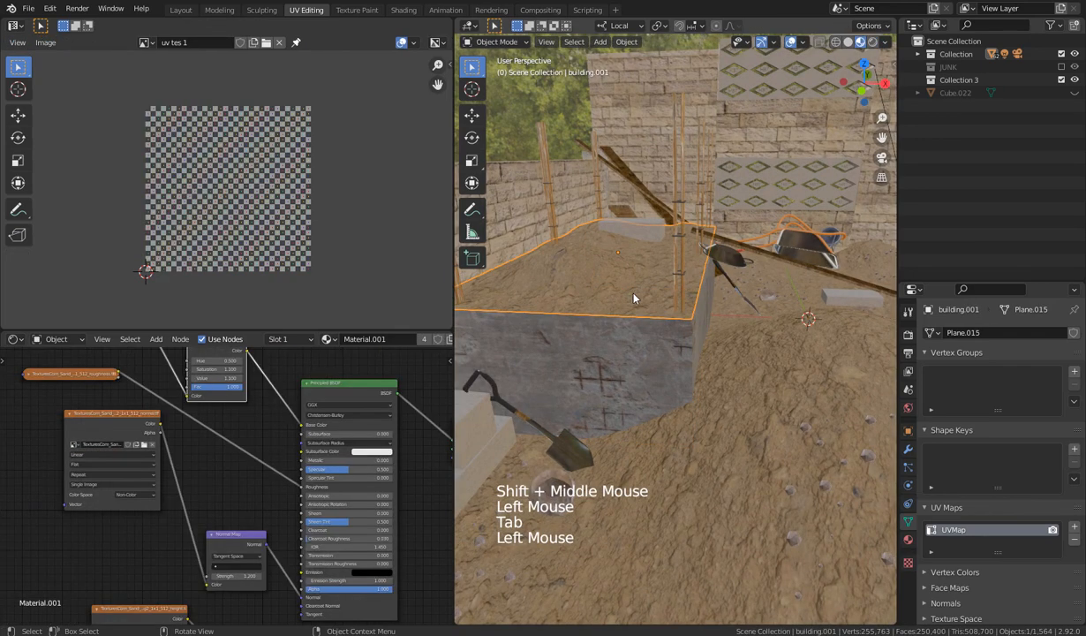
key("KP_Divide")
middle_click_drag(647, 330, 704, 380)
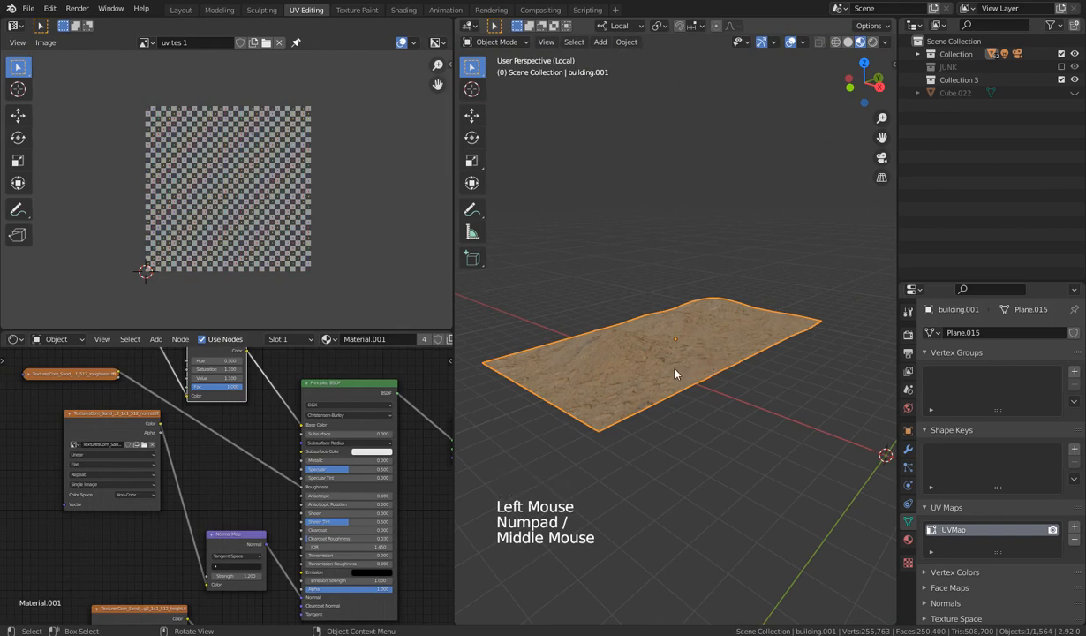
Examine the sand surface's mesh in Edit Mode, then return to Object Mode and exit local view
key("Tab")
middle_click_drag(651, 389, 639, 420)
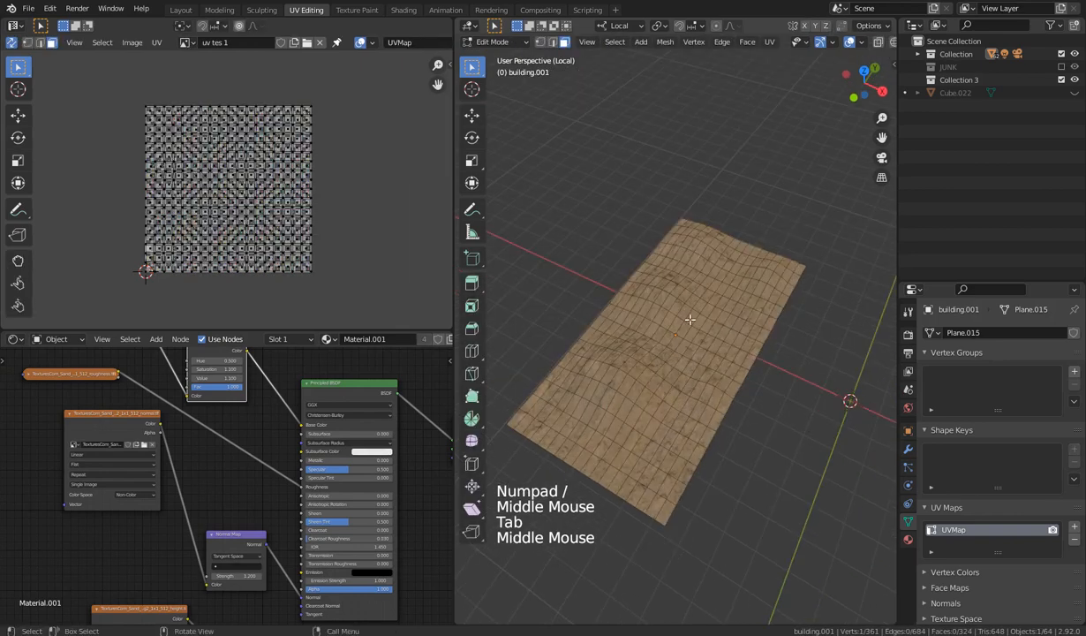
key("Tab")
key("KP_Divide")
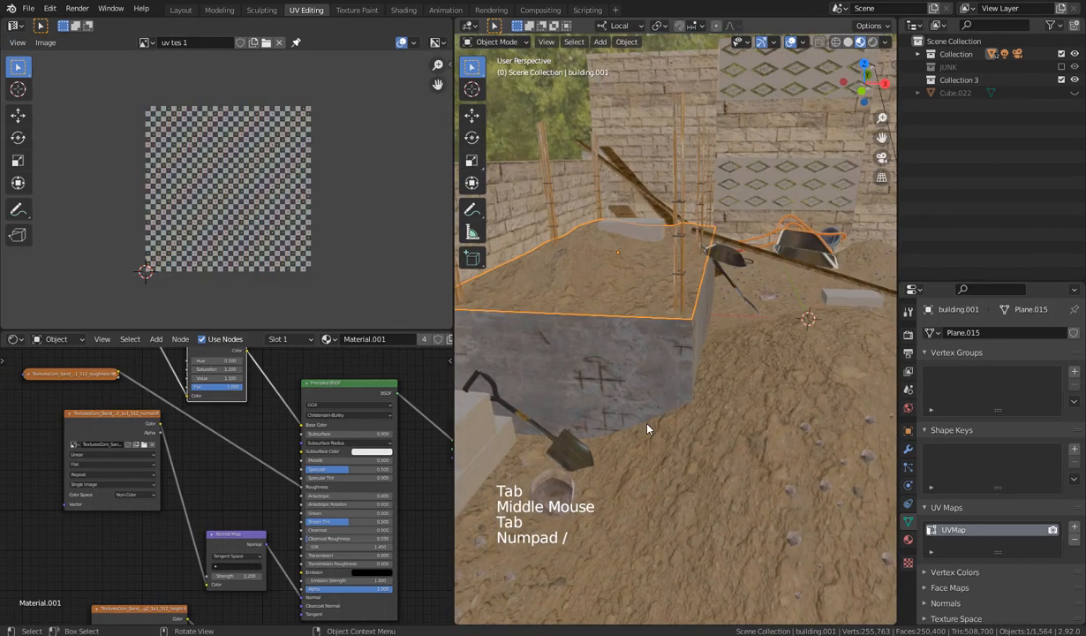
Select the building walls object around the sand fill to examine it in the scene
middle_click_drag(647, 429, 579, 345)
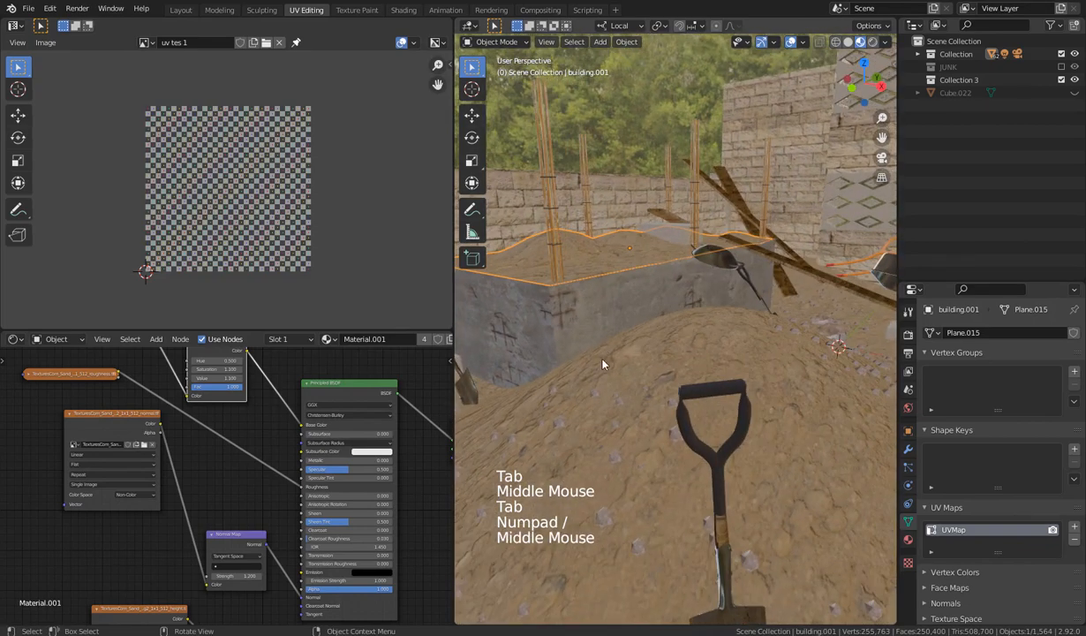
left_click(626, 173)
left_click(601, 305)
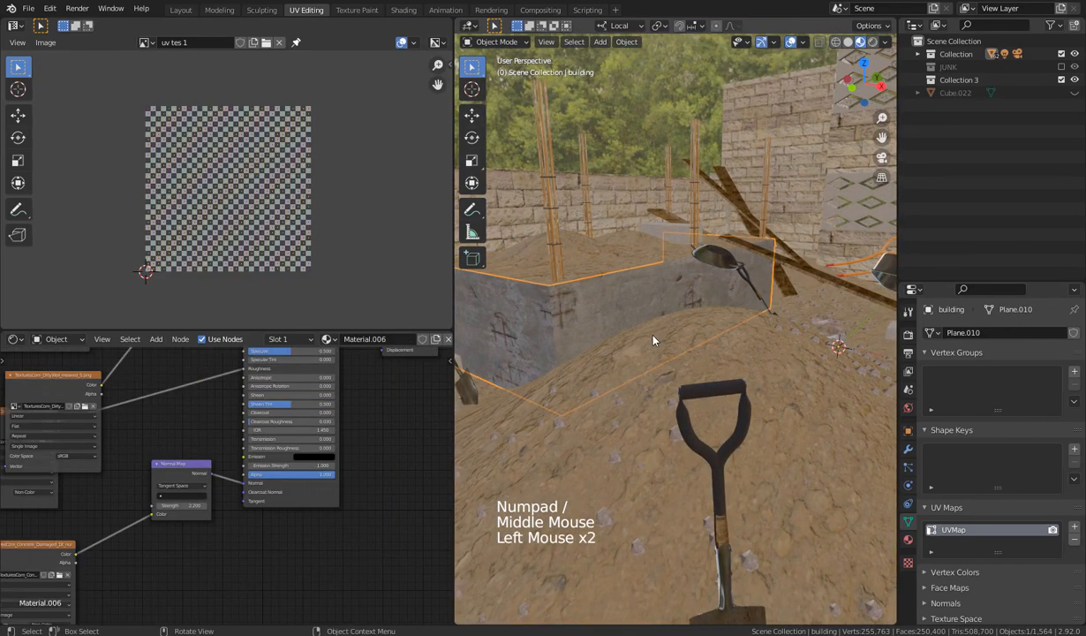
Select the concrete pillar beside the stacked blocks and isolate it in local view
middle_click_drag(627, 322, 601, 379)
scroll(654, 332, "down", 3)
left_click(513, 308)
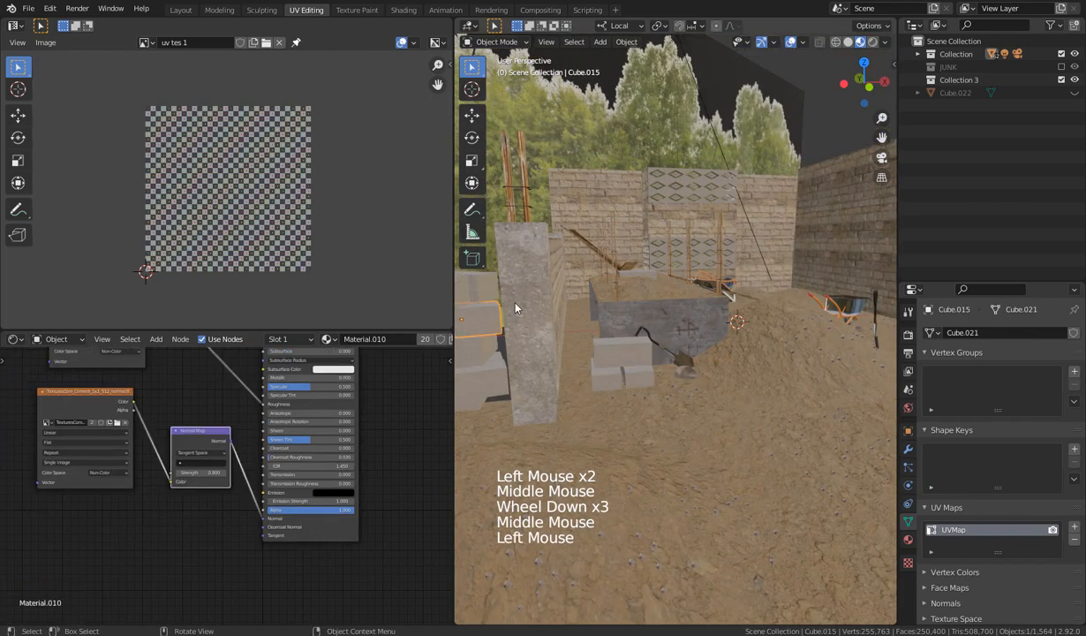
left_click(529, 249)
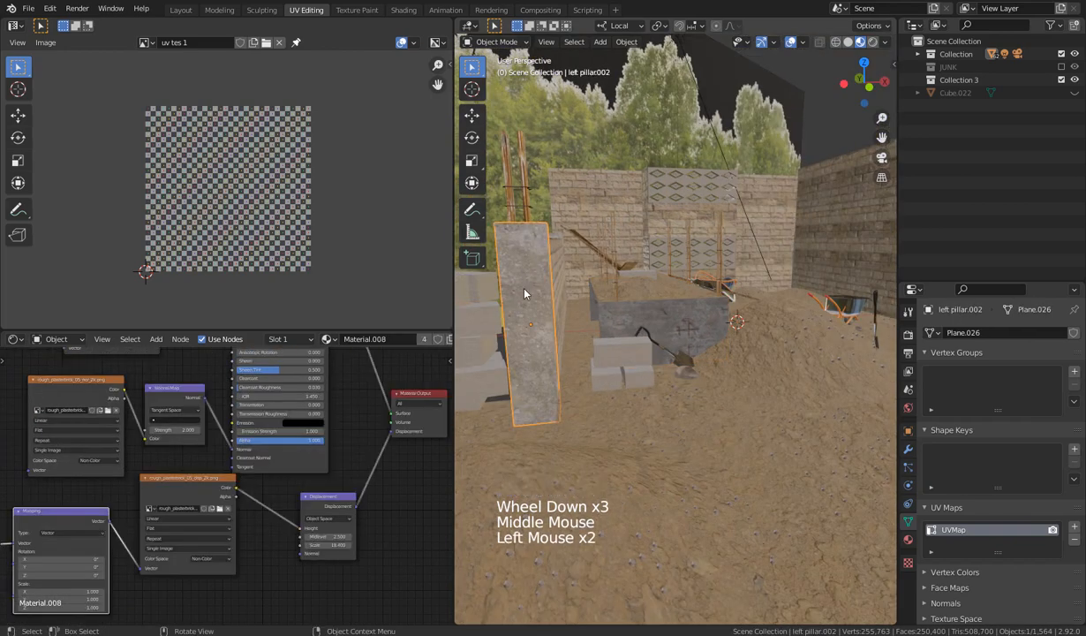
key("KP_Divide")
Enter Edit Mode on the pillar and examine its mesh and UV layout from several sides
middle_click_drag(654, 286, 568, 303)
scroll(629, 280, "up", 3)
key("Tab")
scroll(670, 333, "down", 4)
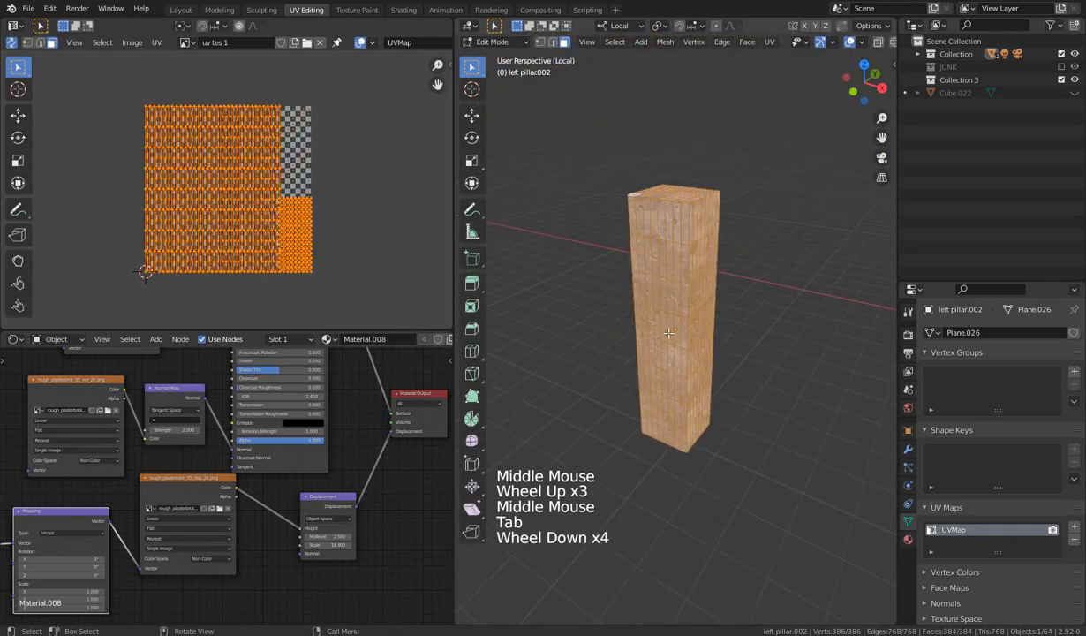
middle_click_drag(670, 333, 722, 400)
middle_click(635, 331)
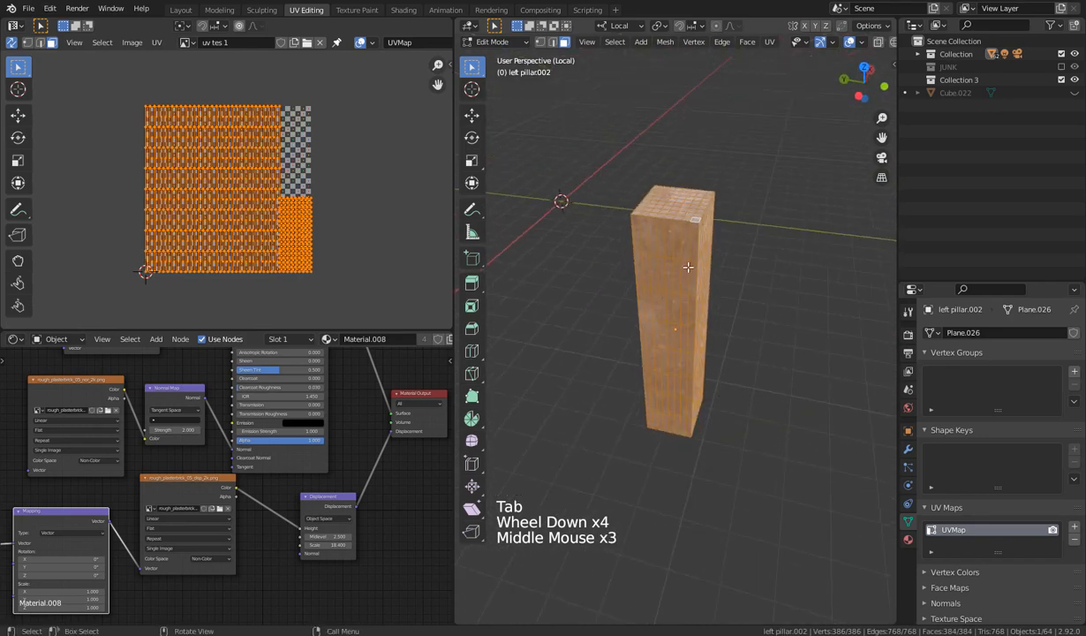
middle_click_drag(685, 252, 691, 247)
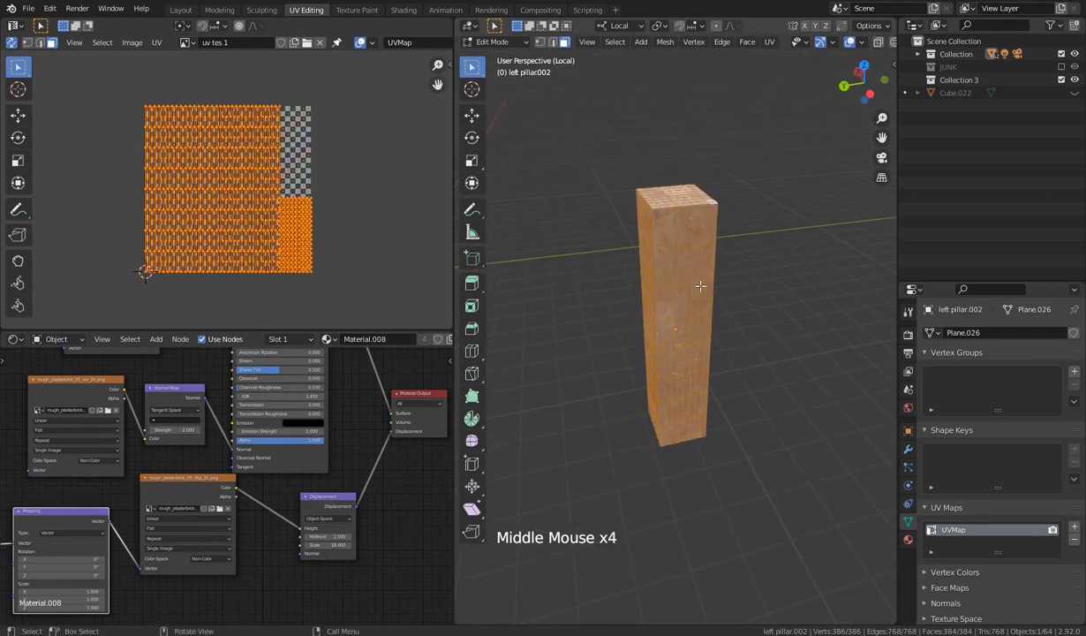
Unwrap all pillar faces with Smart UV Project using a 66° angle limit and zero island margin, then deselect them
key("u")
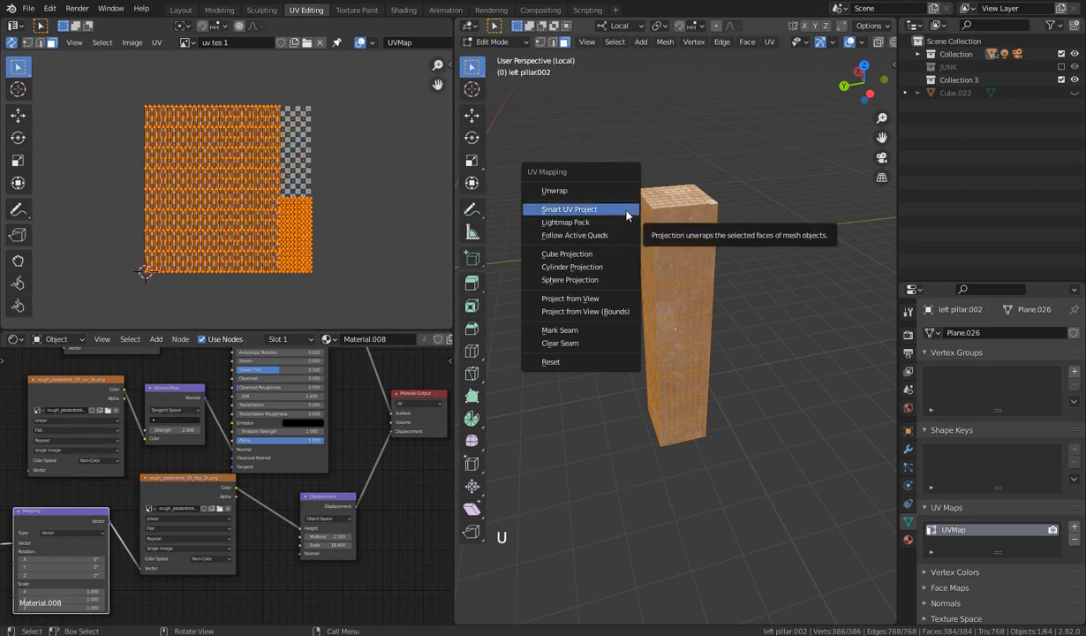
left_click(596, 208)
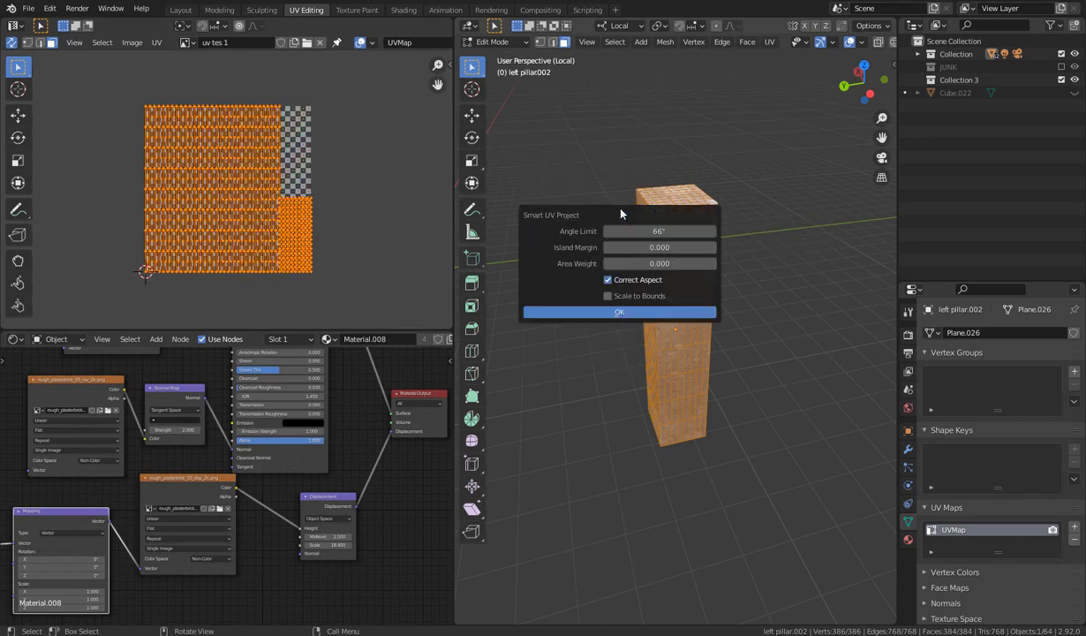
left_click(615, 313)
middle_click_drag(658, 289, 644, 222)
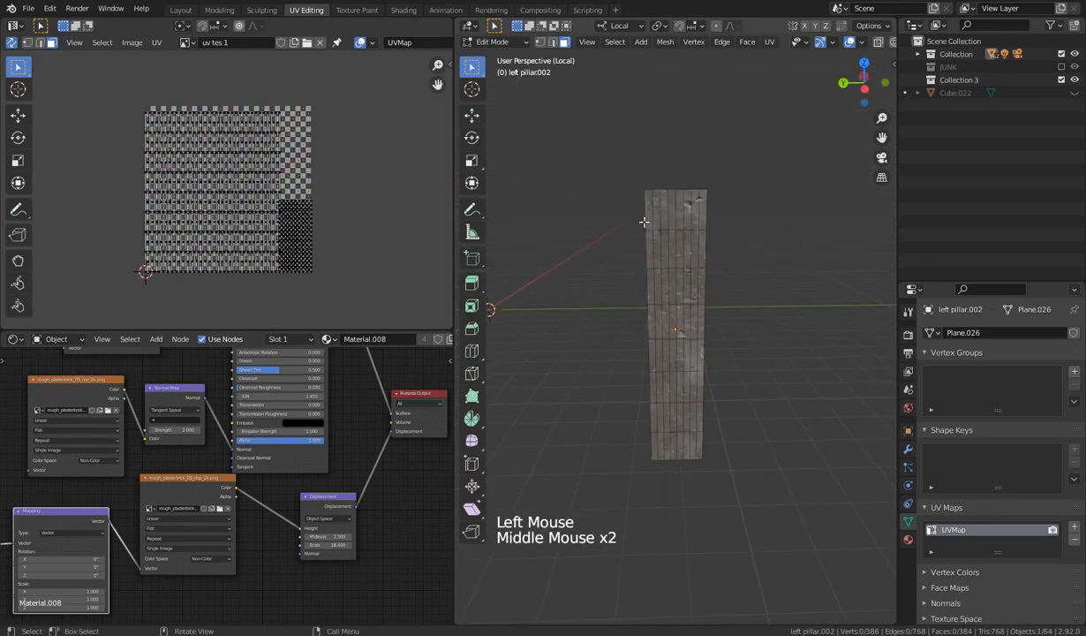
Select one face on the pillar's side, then return to Object Mode, deselect the pillar and examine its texture all around
left_click(679, 295)
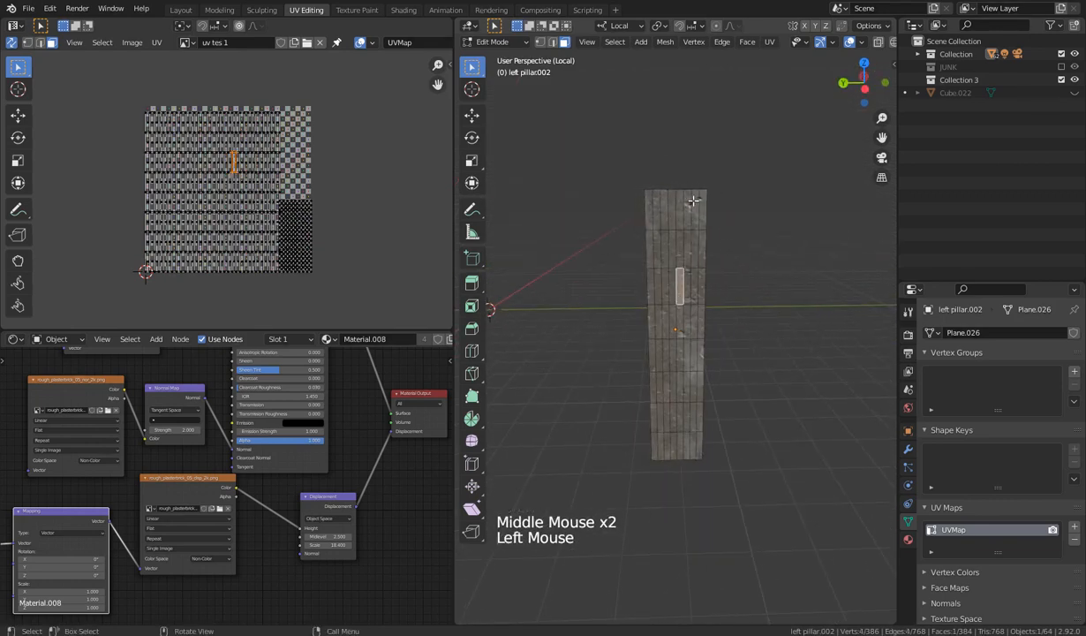
key("Tab")
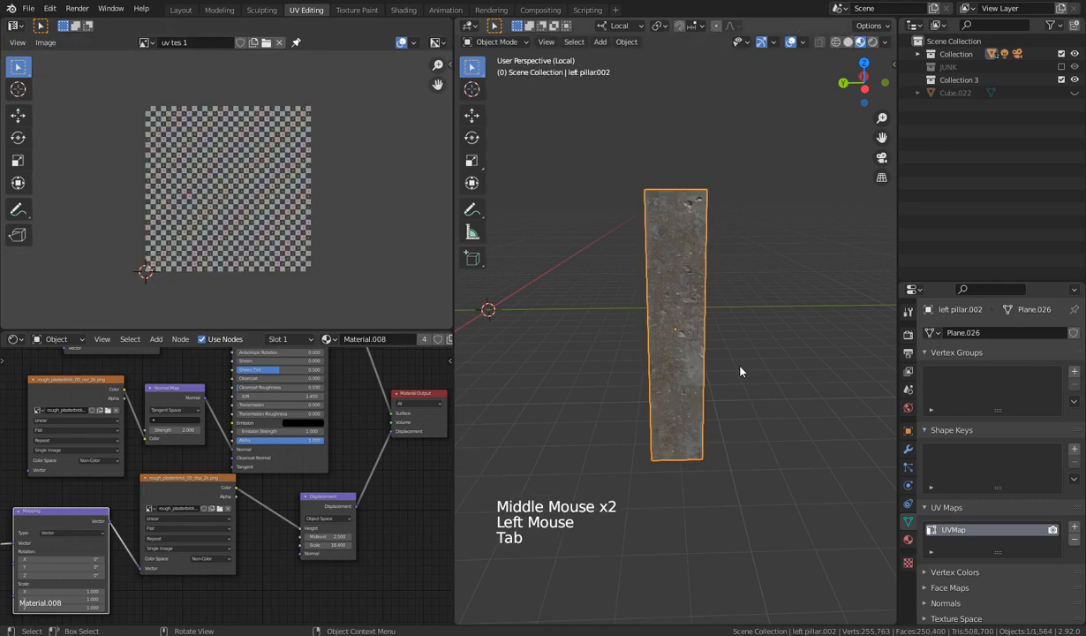
left_click(728, 369)
scroll(690, 375, "up", 2)
middle_click_drag(691, 375, 633, 322)
middle_click_drag(700, 382, 638, 364)
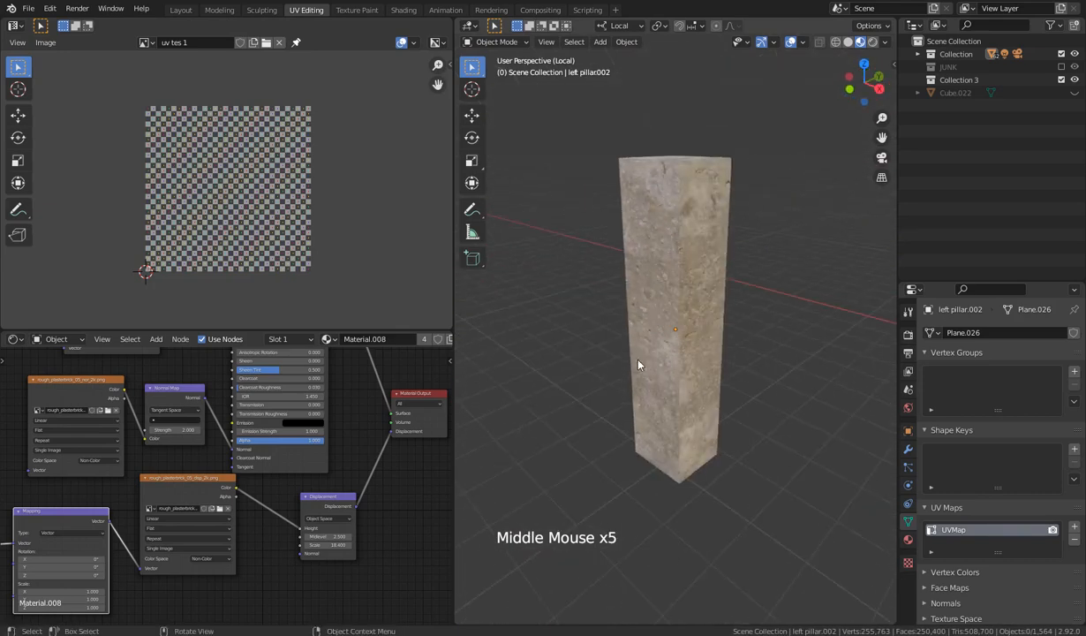
Exit the pillar's local view, select the topmost concrete block of the stack, frame it and isolate it in local view
key("KP_Divide")
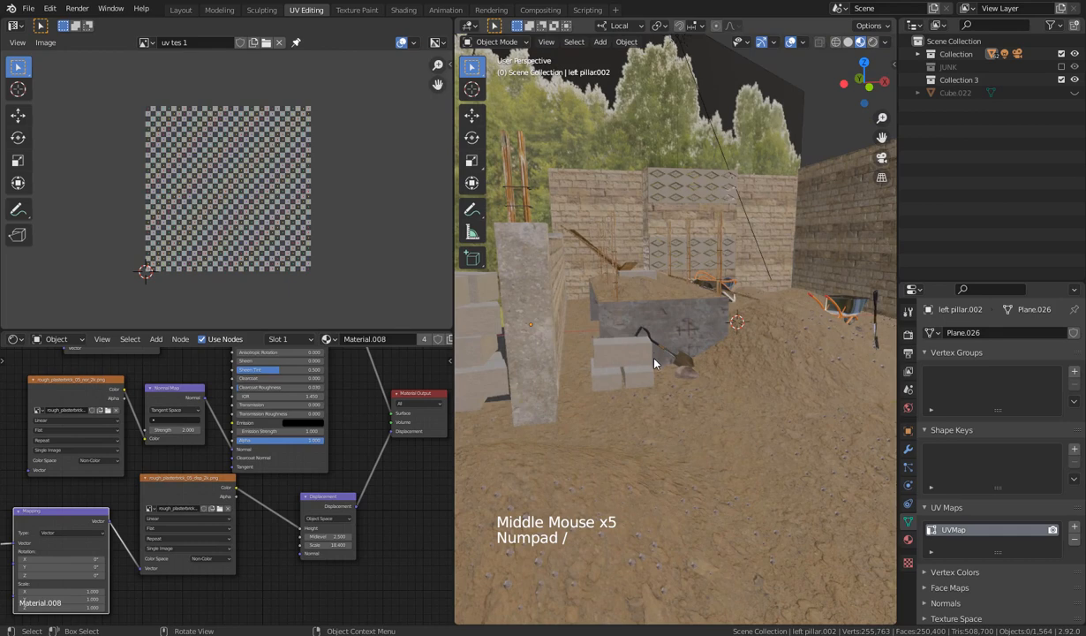
scroll(598, 372, "down", 2)
left_click(542, 315)
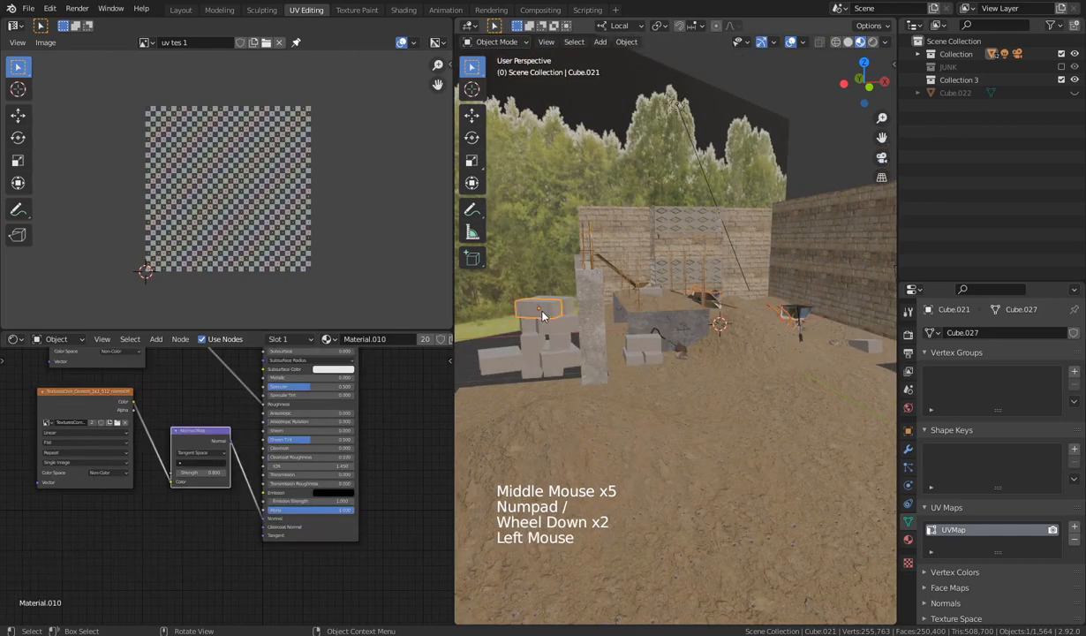
key("KP_Decimal")
key("KP_Divide")
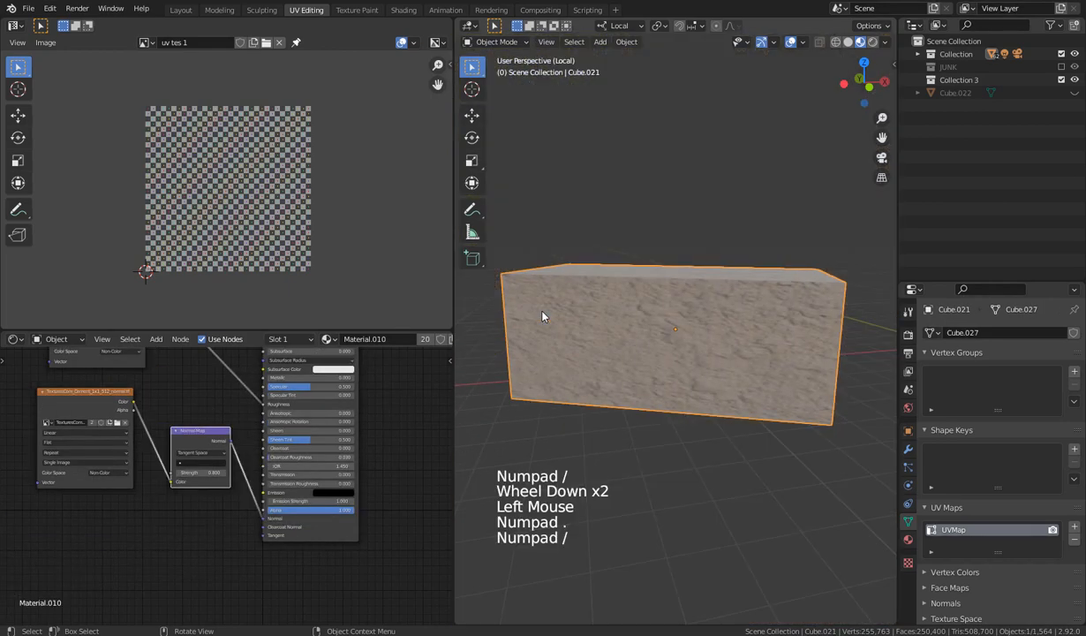
middle_click_drag(545, 318, 568, 357)
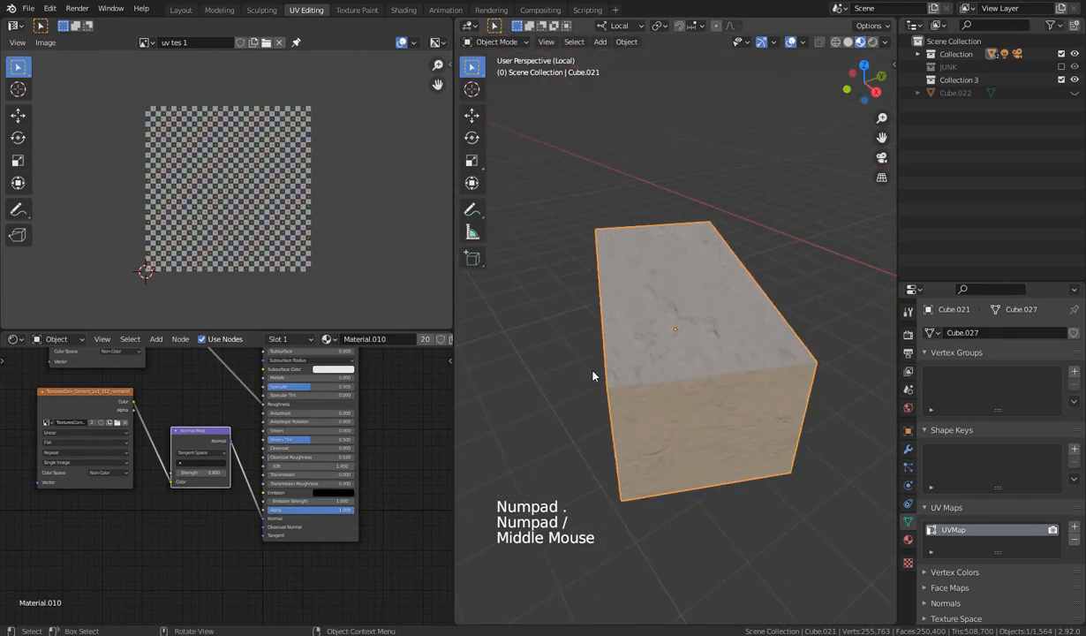
Enter Edit Mode on the block, select only one side face and examine the seams from above and below
key("Tab")
middle_click_drag(732, 416, 764, 304)
middle_click_drag(742, 348, 724, 380)
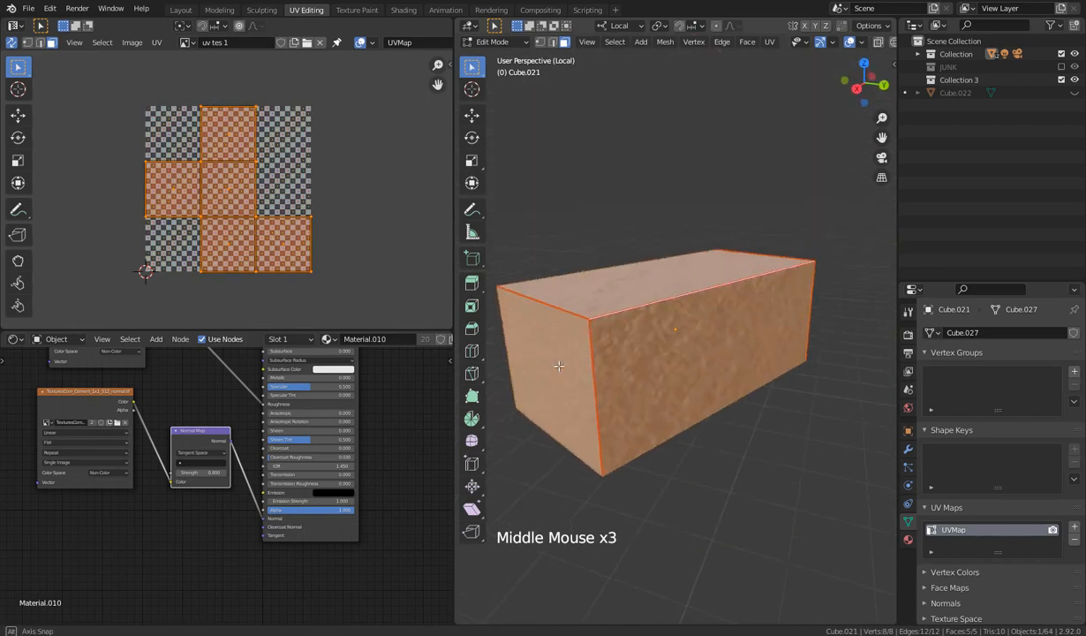
left_click(744, 480)
middle_click_drag(744, 480, 761, 275)
left_click(648, 315)
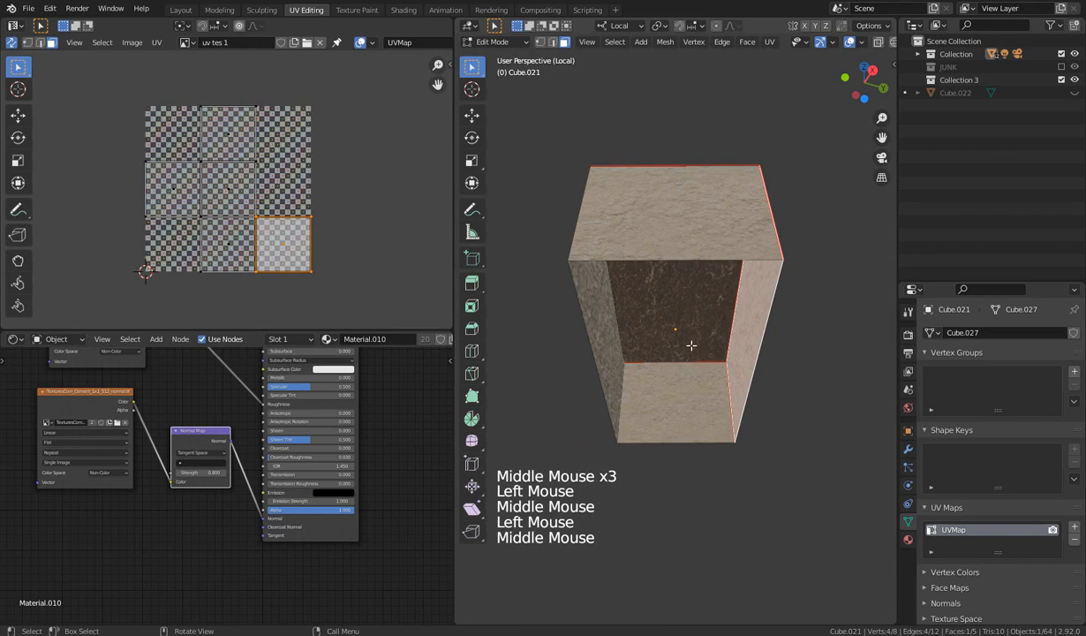
mouse_move(691, 345)
middle_mouse_down()
mouse_move(696, 372)
mouse_move(692, 362)
middle_mouse_up()
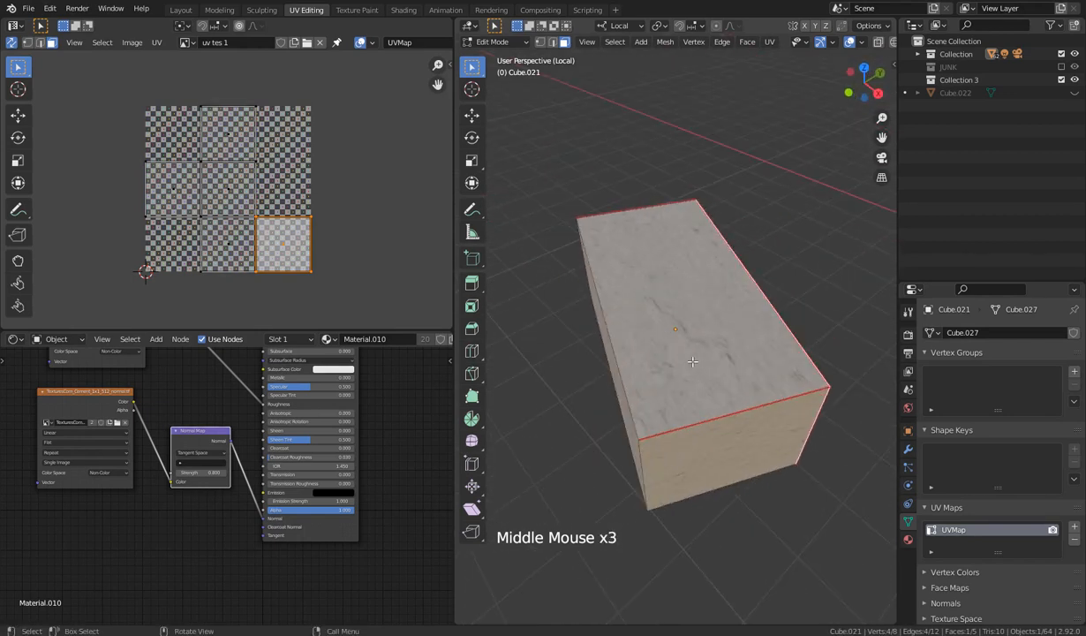
Select all the block's faces and unwrap them with Smart UV Project using a 66° angle limit and zero island margin
key("a")
key("u")
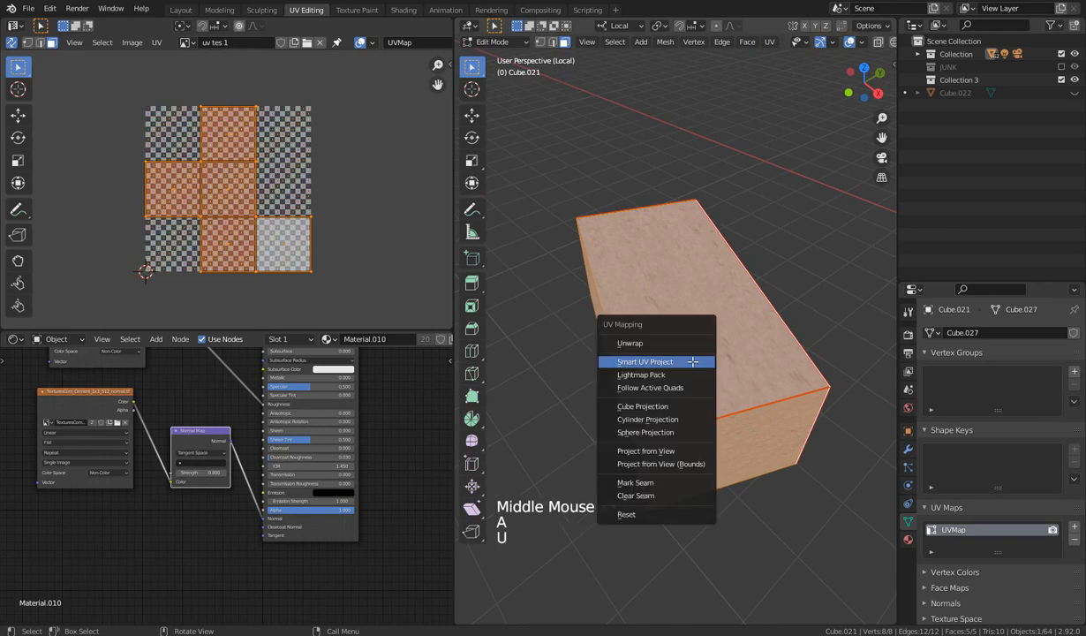
left_click(674, 349)
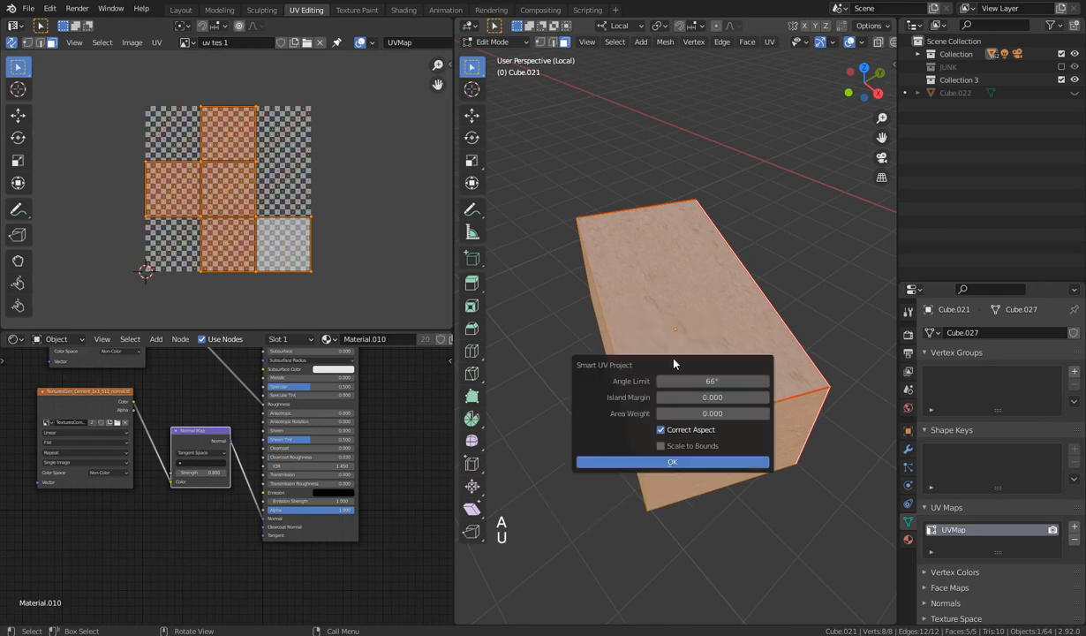
left_click(685, 463)
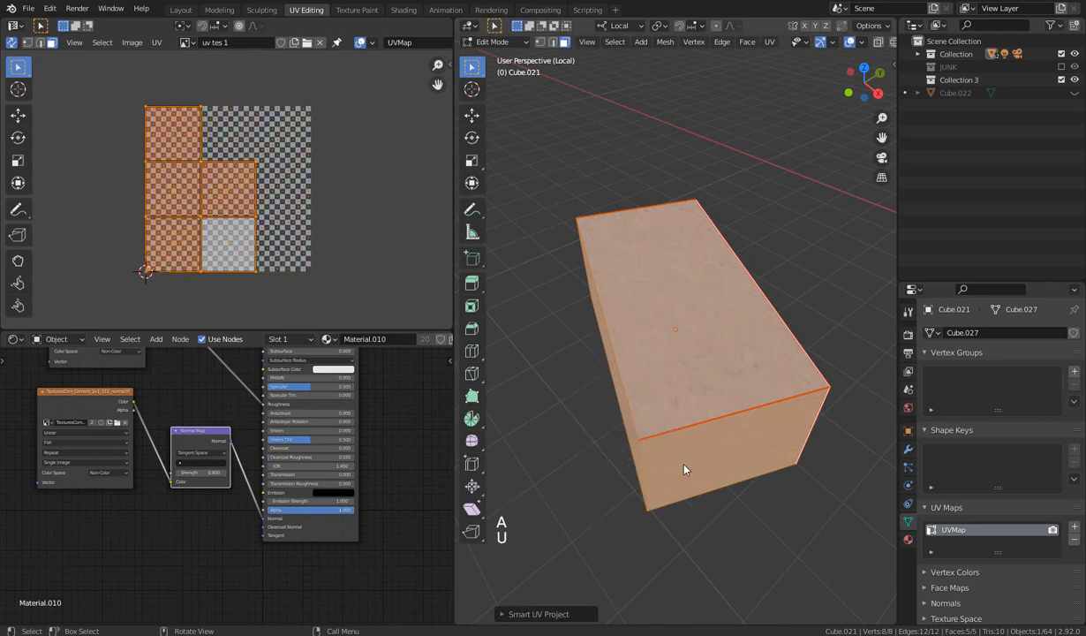
Deselect the block's faces and select only its long side face to locate it in the UV layout
left_click(807, 262)
middle_click_drag(807, 262, 668, 369)
left_click(687, 374)
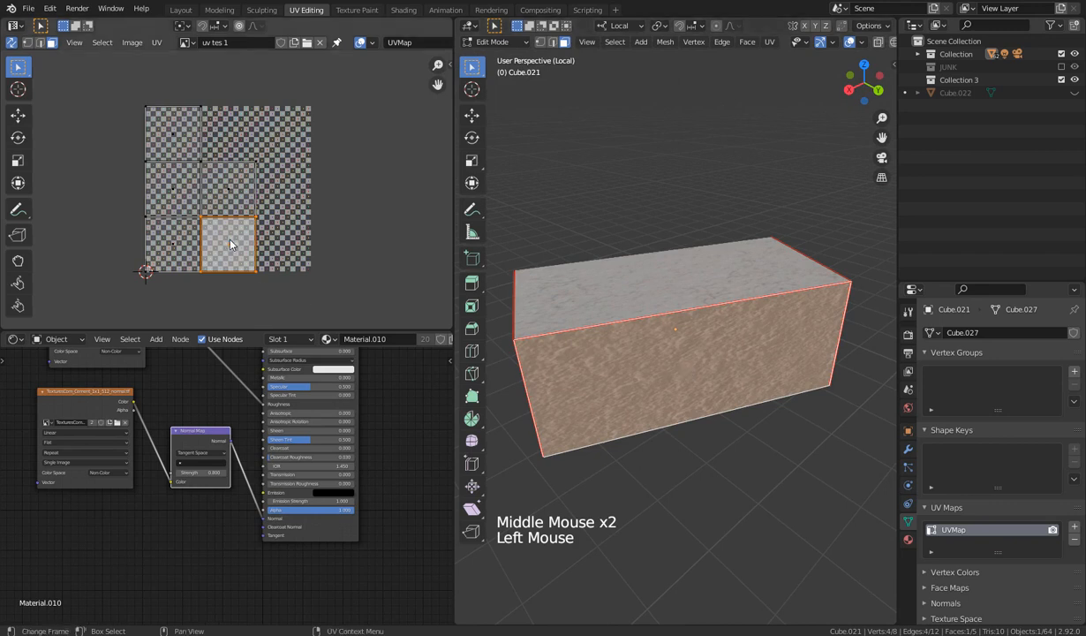
Stretch the UV island of the block's long side face about 3.07 times along X
key("s")
key("x")
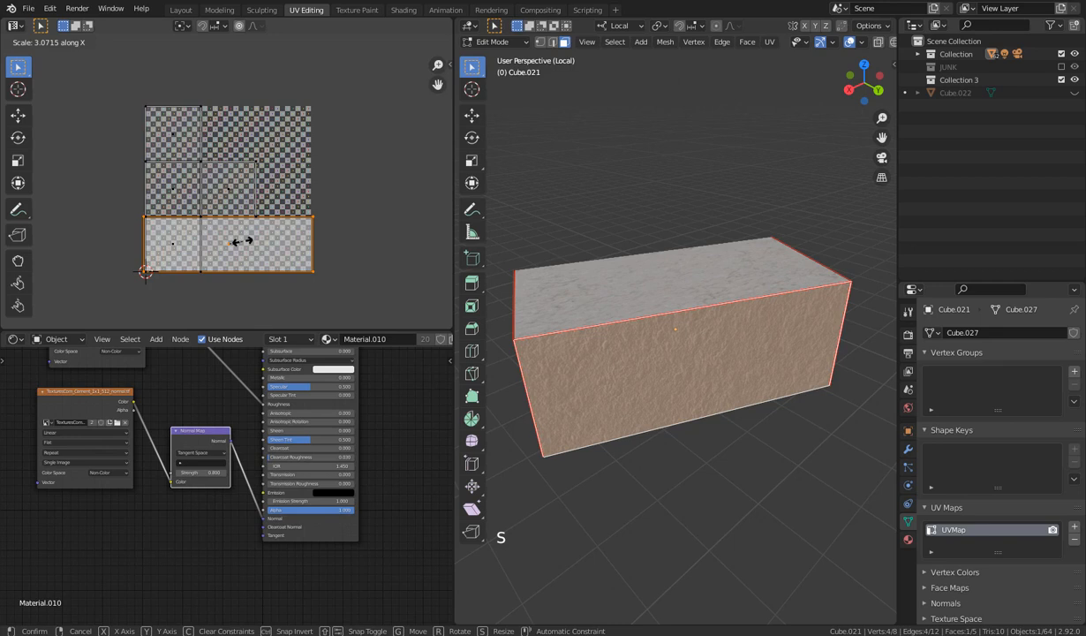
left_click(243, 240)
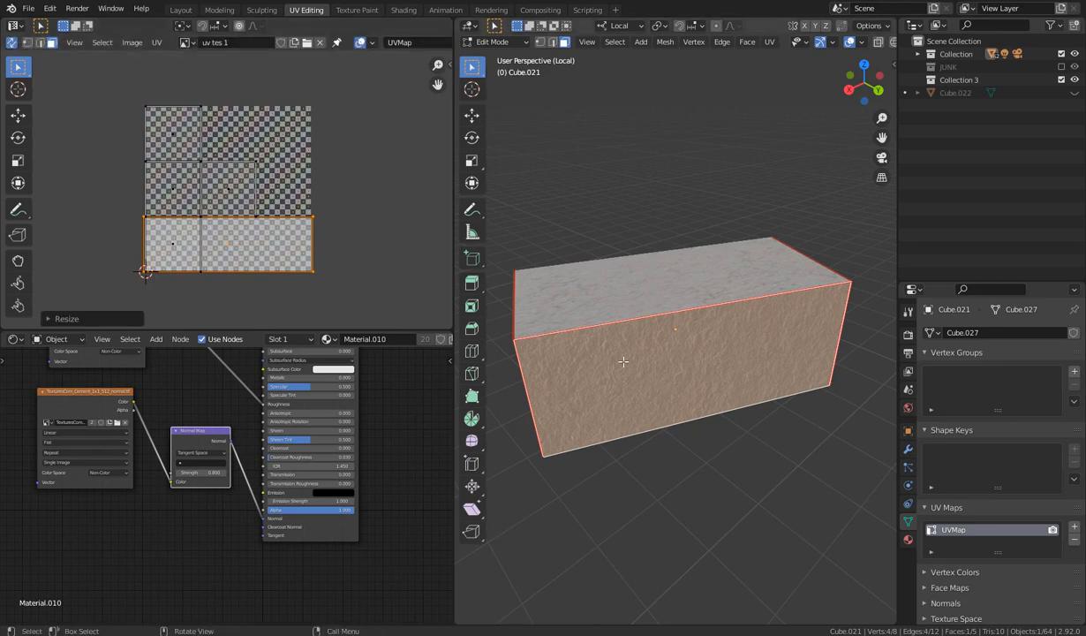
Select only the block's top face and stretch its UV island along Y to nearly the full height of the texture
middle_click_drag(622, 362, 615, 306)
left_click(685, 488)
middle_click_drag(654, 357, 613, 320)
left_click(606, 299)
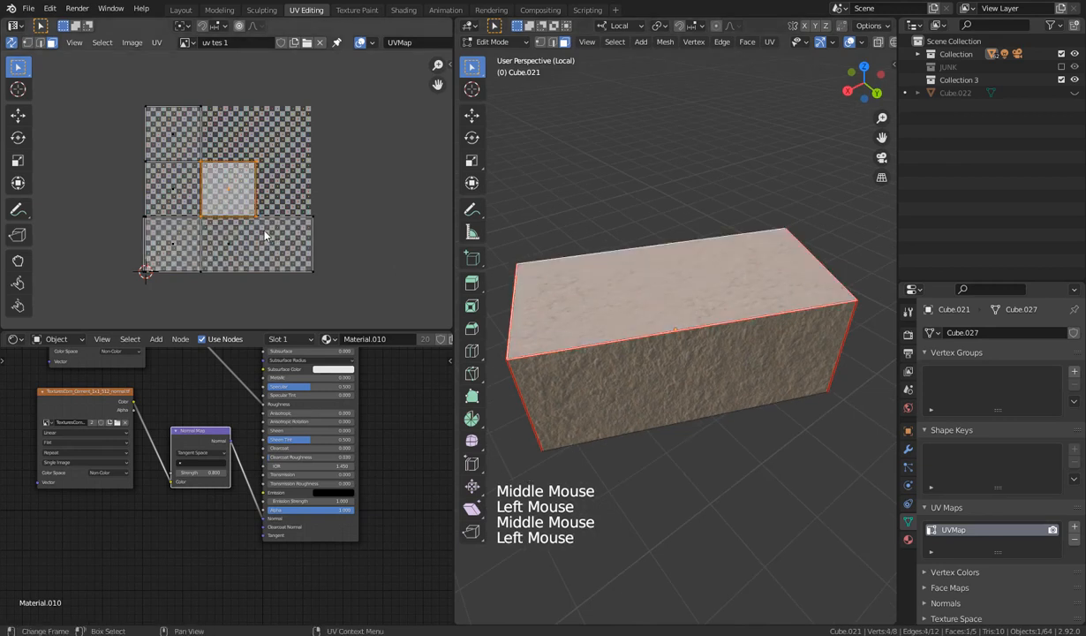
key("s")
key("y")
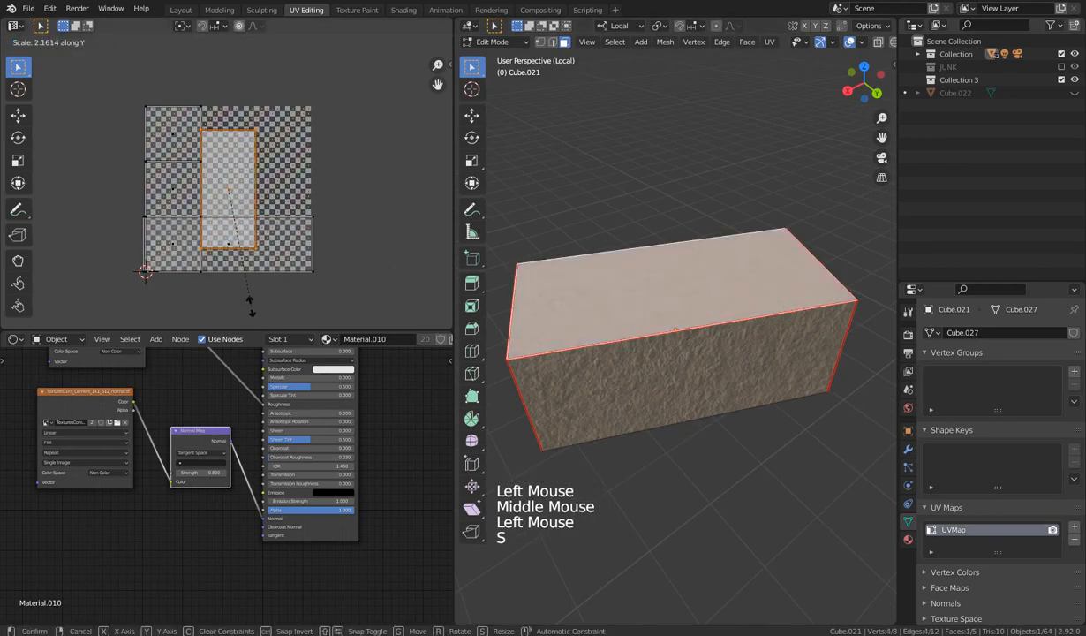
left_click(235, 43)
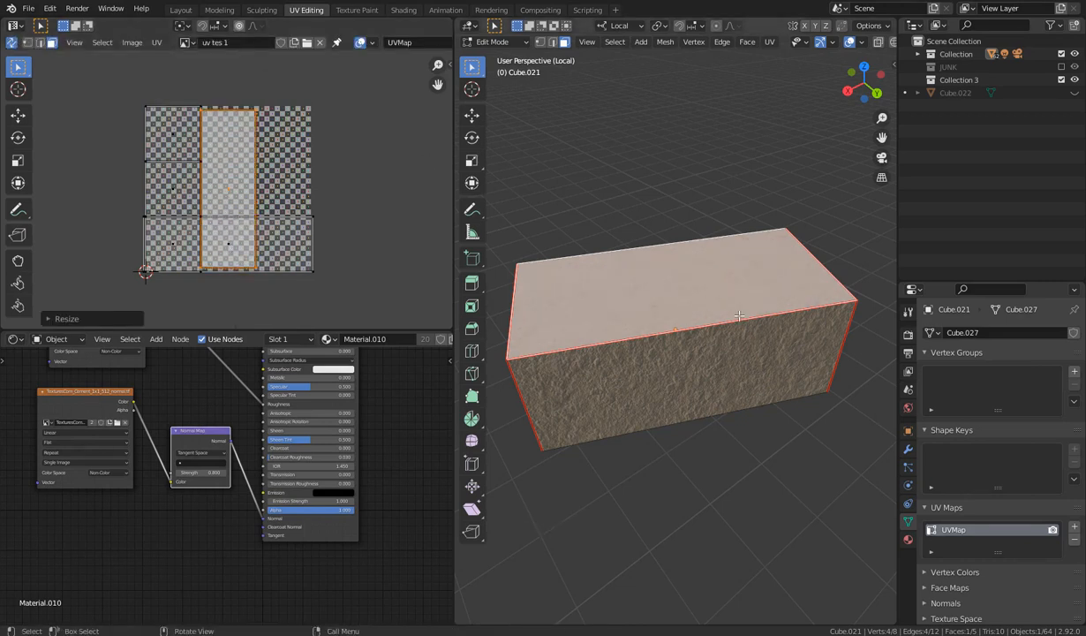
Inspect the block's top face from above, and undo the vertical stretch of its UV island
middle_click_drag(738, 315, 759, 415)
left_click(776, 383)
left_click(219, 191)
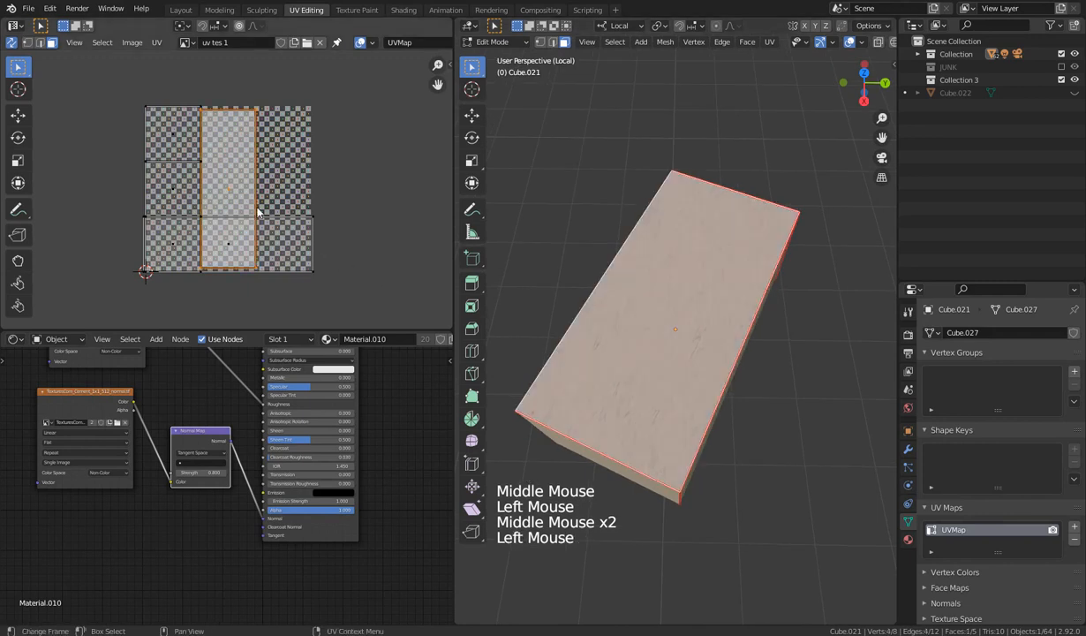
key("ctrl+z")
key("ctrl+z")
key("ctrl+z")
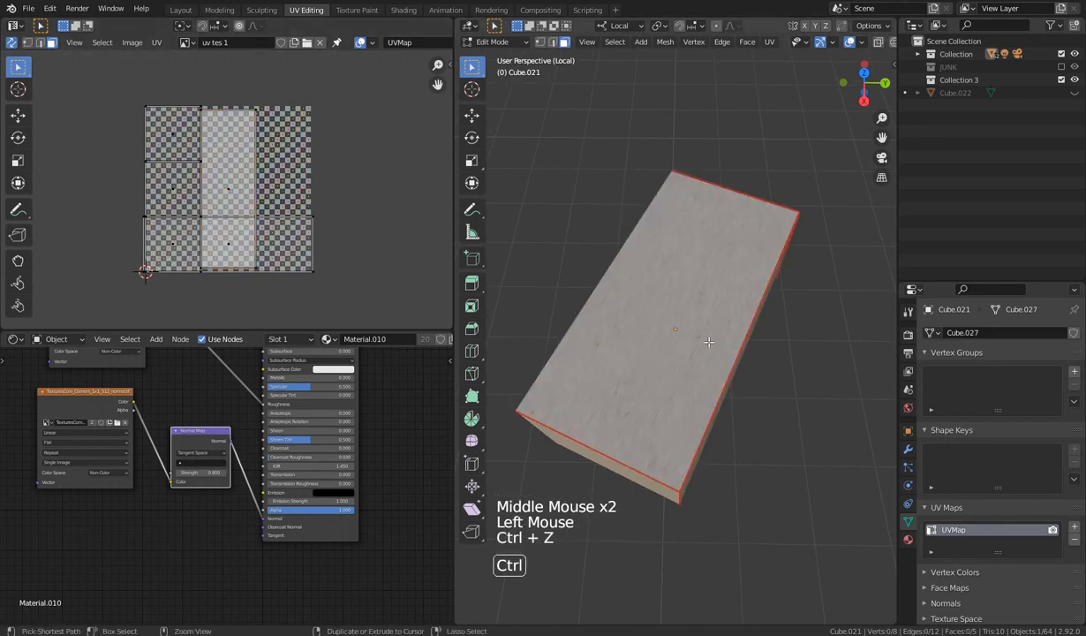
Switch to edge selection and mark the block's remaining unmarked long top edge as a seam
middle_click_drag(709, 342, 620, 345)
left_click(645, 360)
left_click(641, 360)
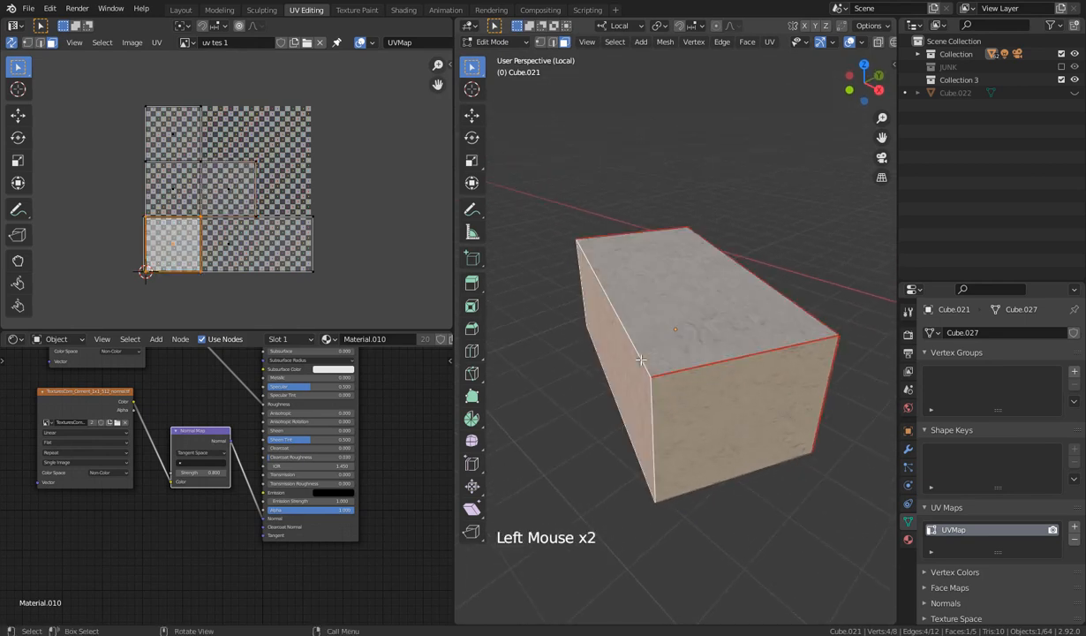
left_click(551, 43)
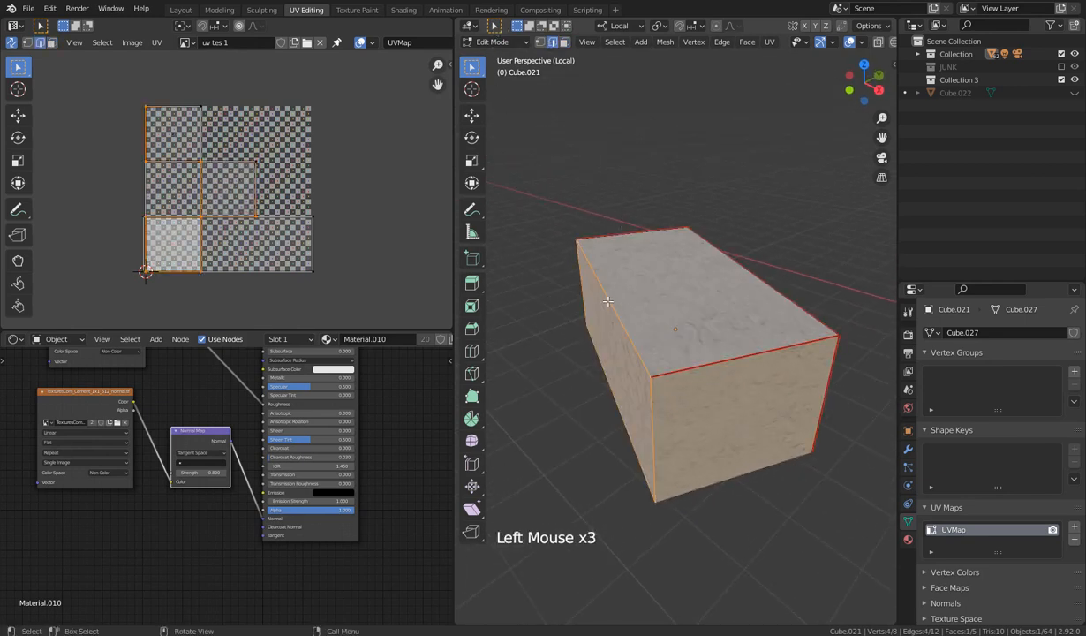
left_click(651, 386)
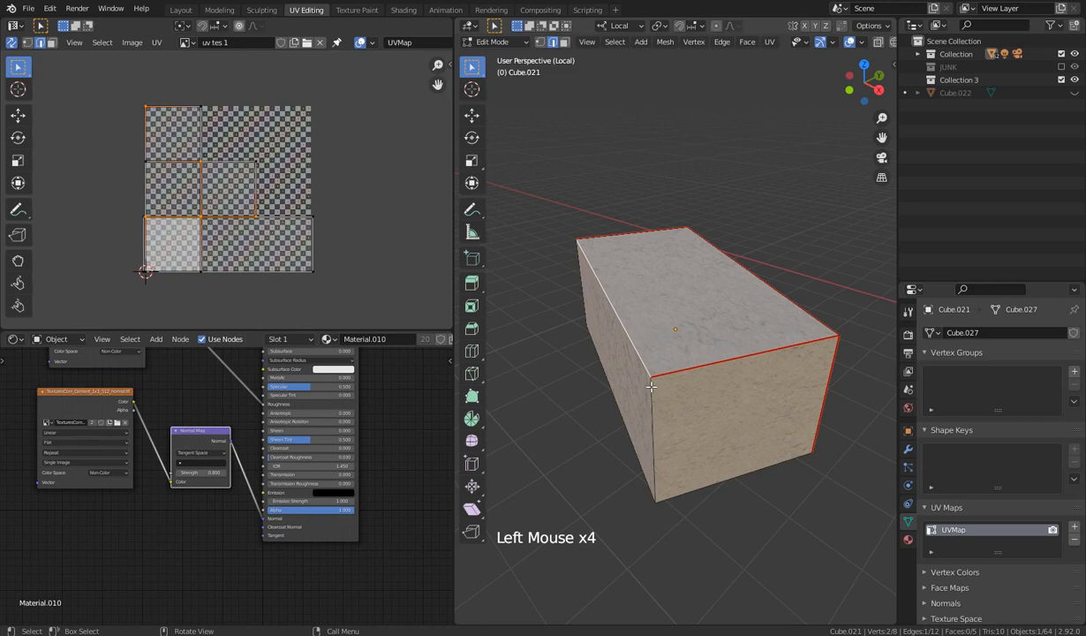
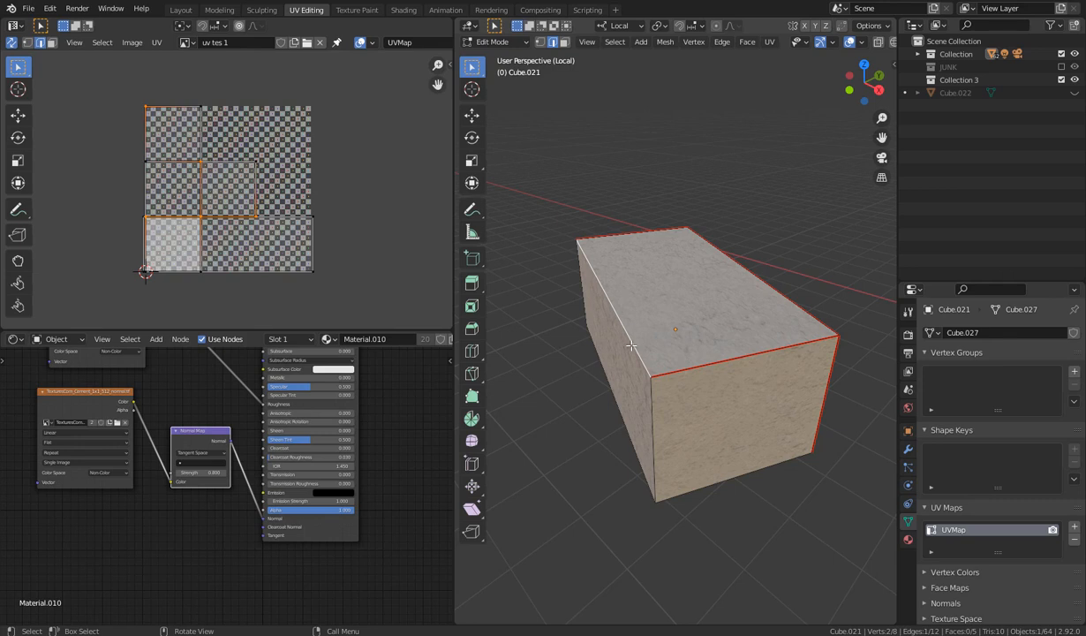
right_click(633, 346)
left_click(628, 332)
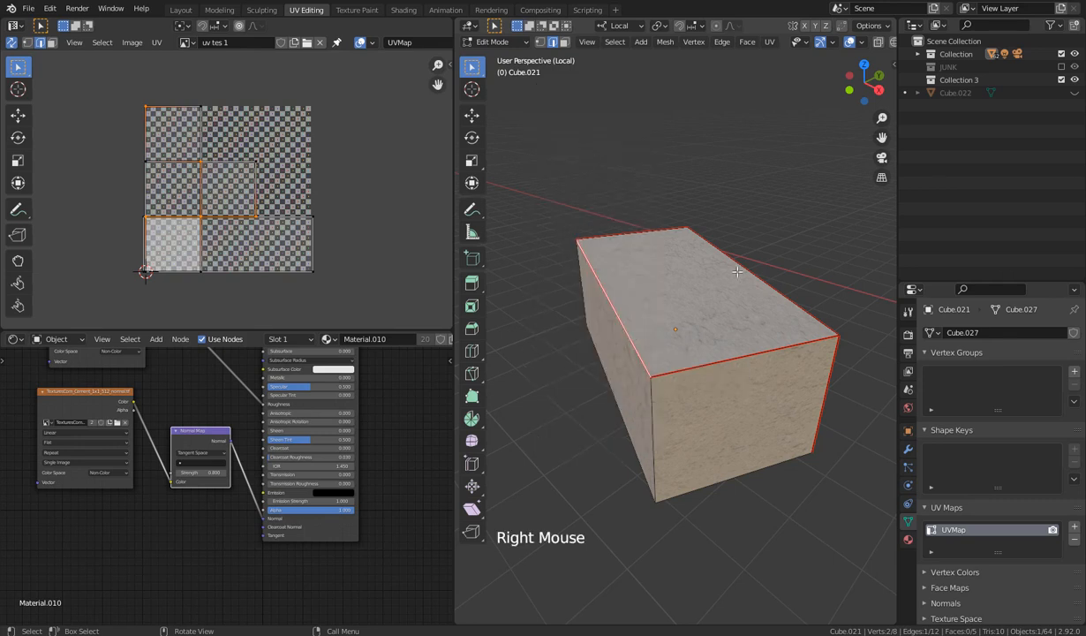
Select the whole block, unwrap it along its marked seams with Unwrap, and inspect the texture on its faces
middle_click_drag(748, 396, 766, 348)
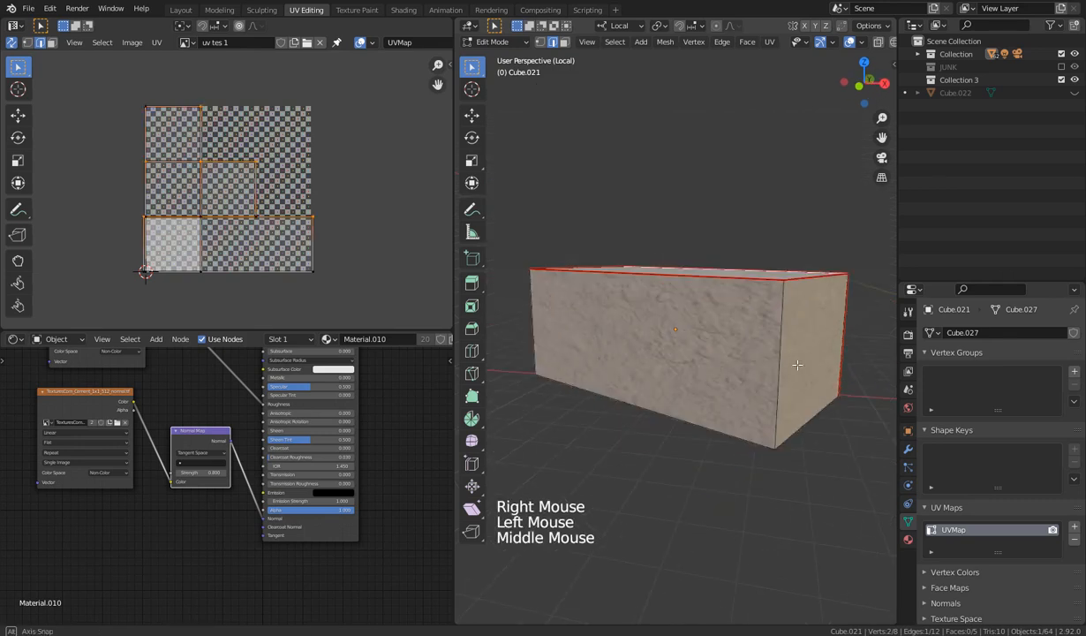
key("a")
key("u")
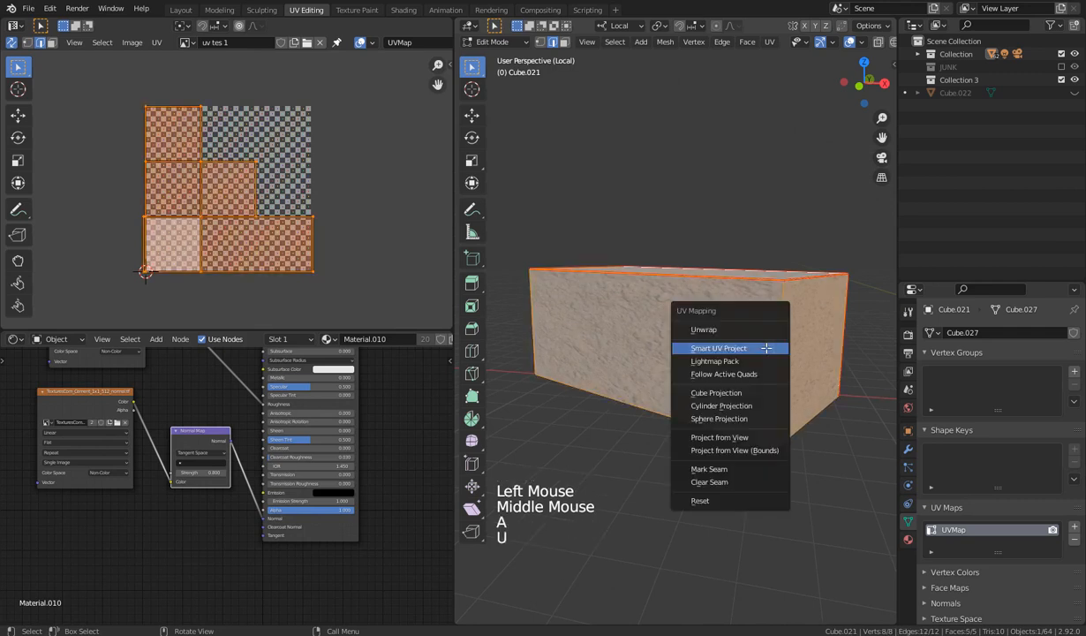
left_click(723, 328)
middle_click_drag(722, 329, 662, 418)
left_click(793, 259)
middle_click_drag(756, 366, 760, 340)
middle_click_drag(676, 351, 618, 362)
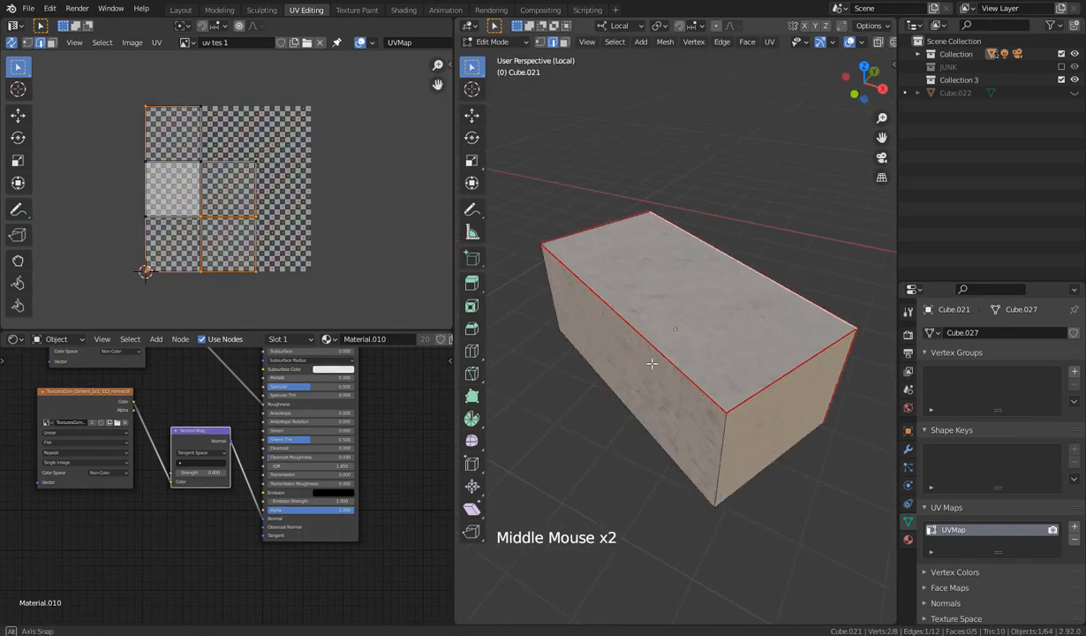
Select the whole block, scale its UVs up well beyond the texture square, and return to Object Mode
key("a")
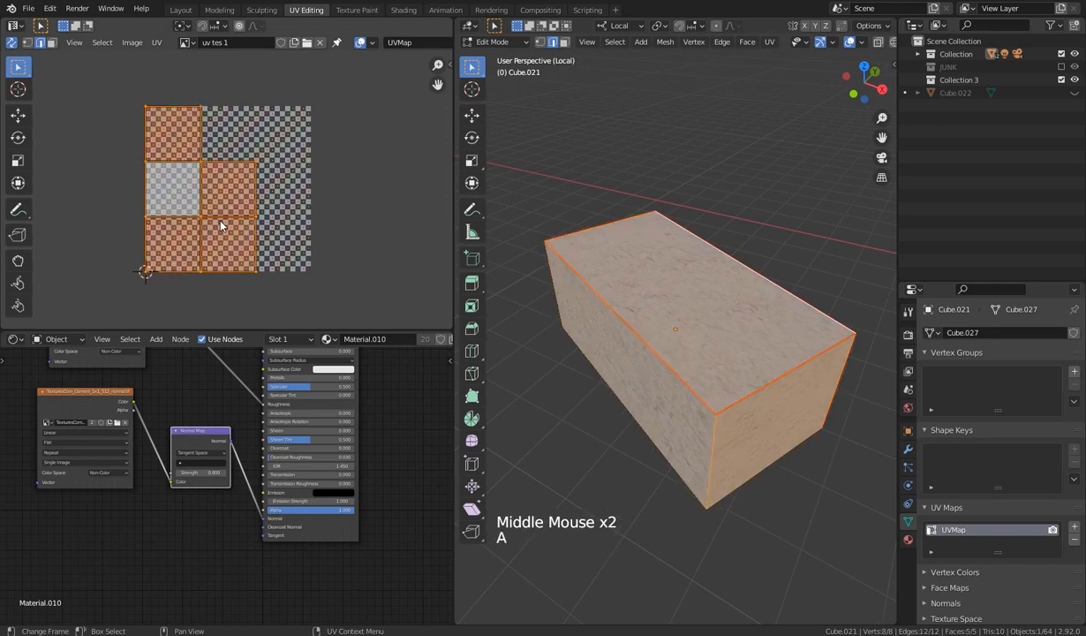
key("s")
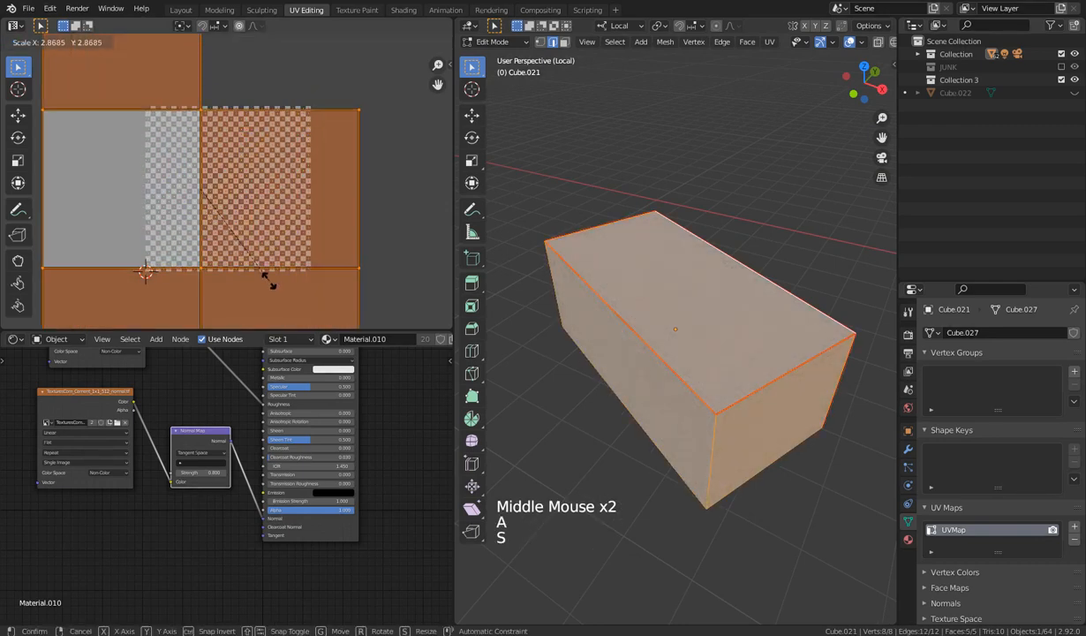
left_click(246, 272)
key("Tab")
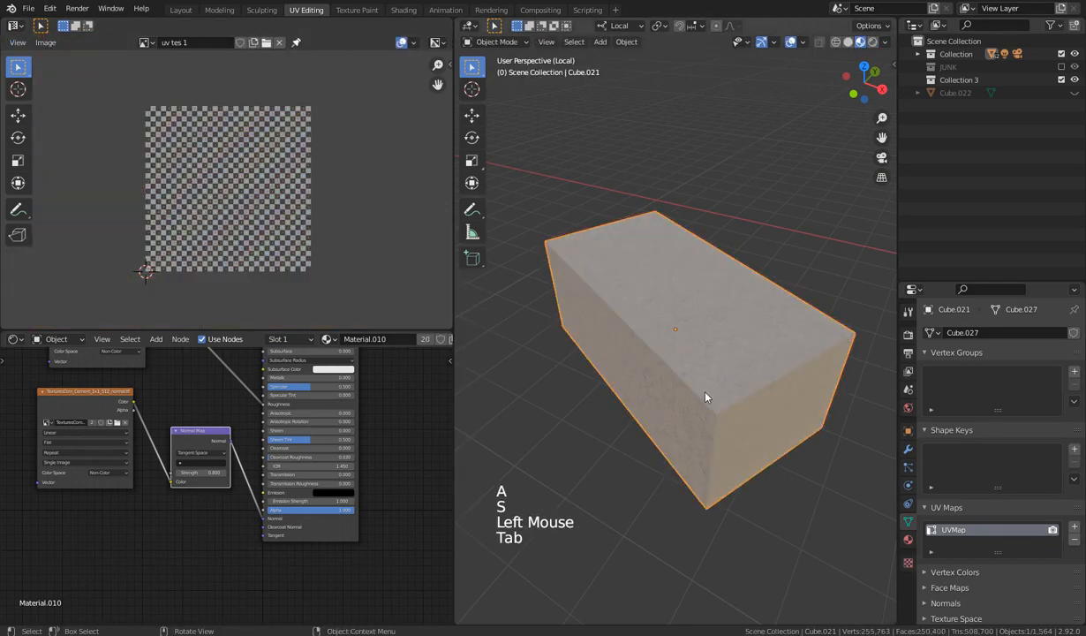
middle_click_drag(698, 393, 779, 460)
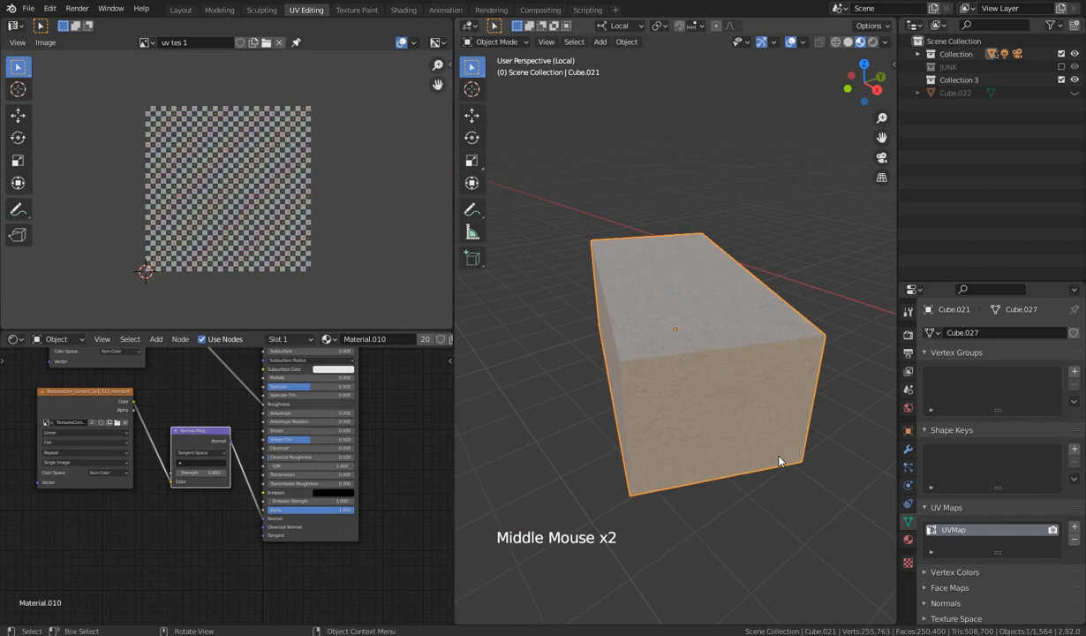
Exit the block's local view and select the upper section of the left brick wall, beside the camera
key("KP_Divide")
scroll(778, 458, "down", 9)
middle_click_drag(759, 389, 785, 313)
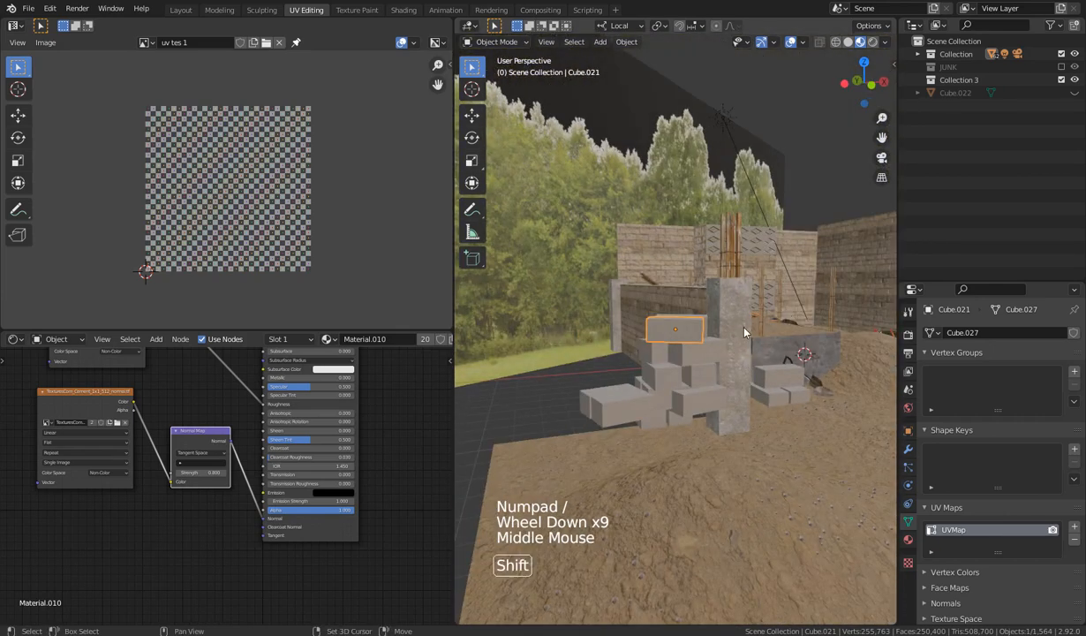
middle_click_drag(714, 314, 747, 322, "shift")
left_click(786, 343)
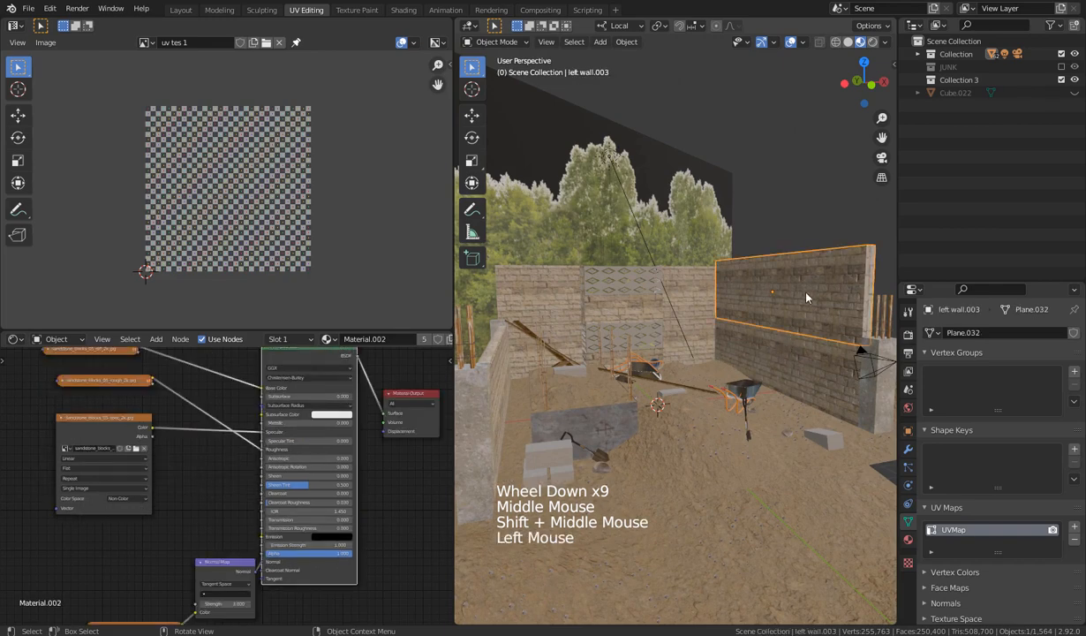
Enter Edit Mode on the wall section, isolate it in local view and examine its brick texture from several sides
key("Tab")
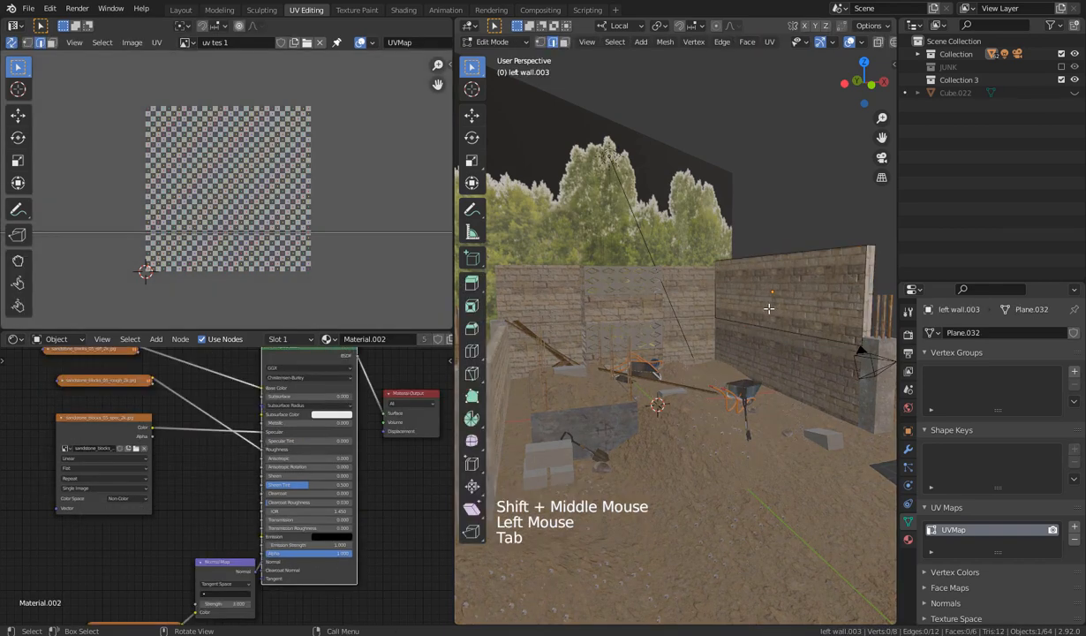
scroll(768, 308, "down", 4)
middle_click_drag(753, 316, 729, 329)
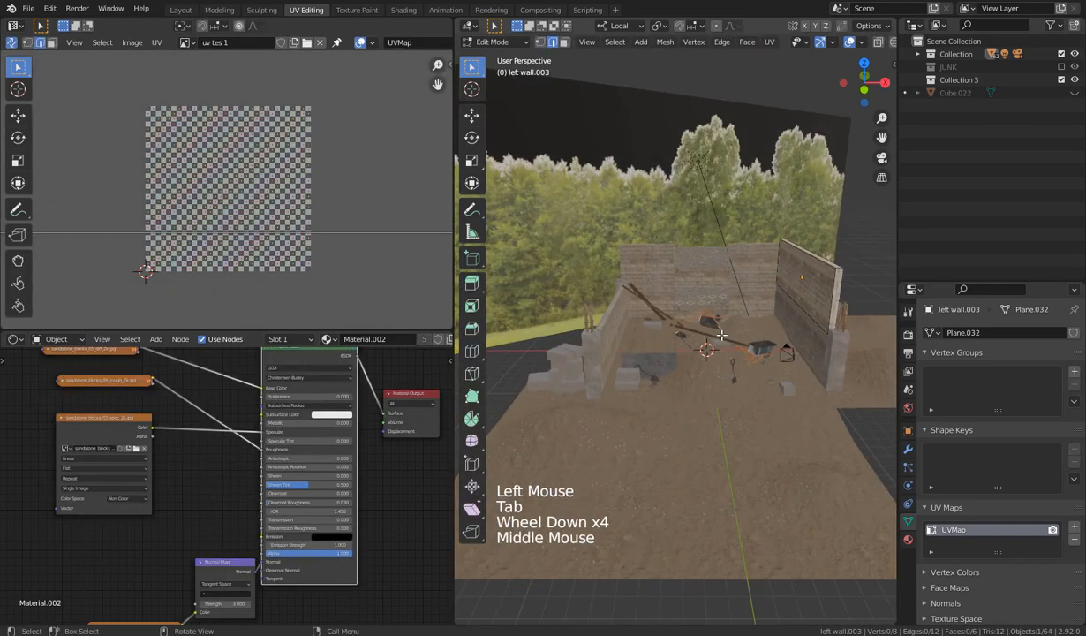
key("KP_Divide")
middle_click_drag(633, 385, 718, 364)
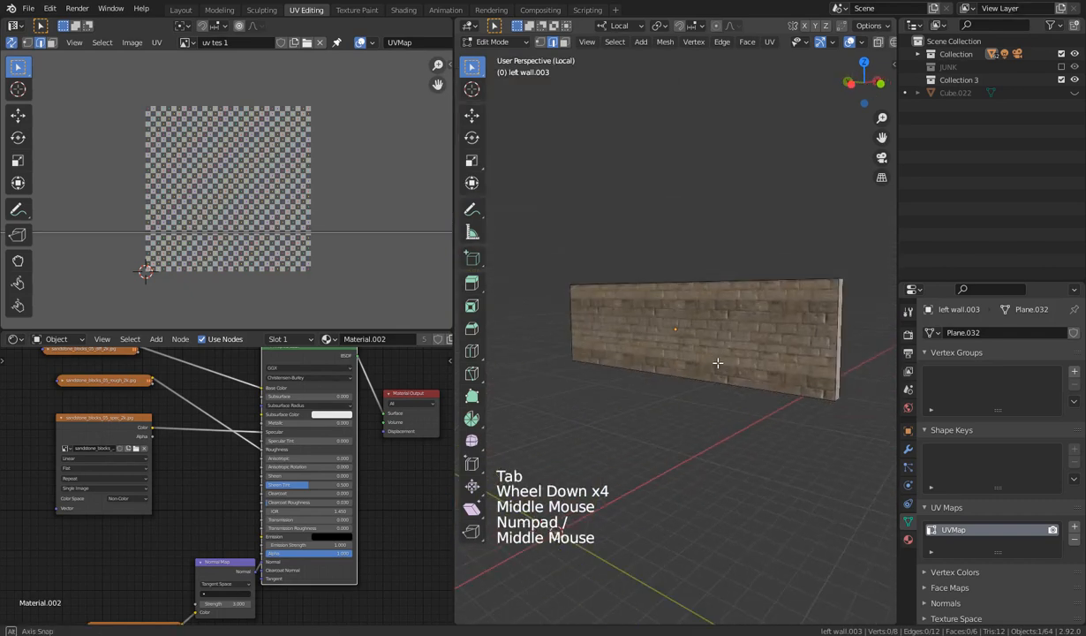
middle_click_drag(729, 176, 621, 360)
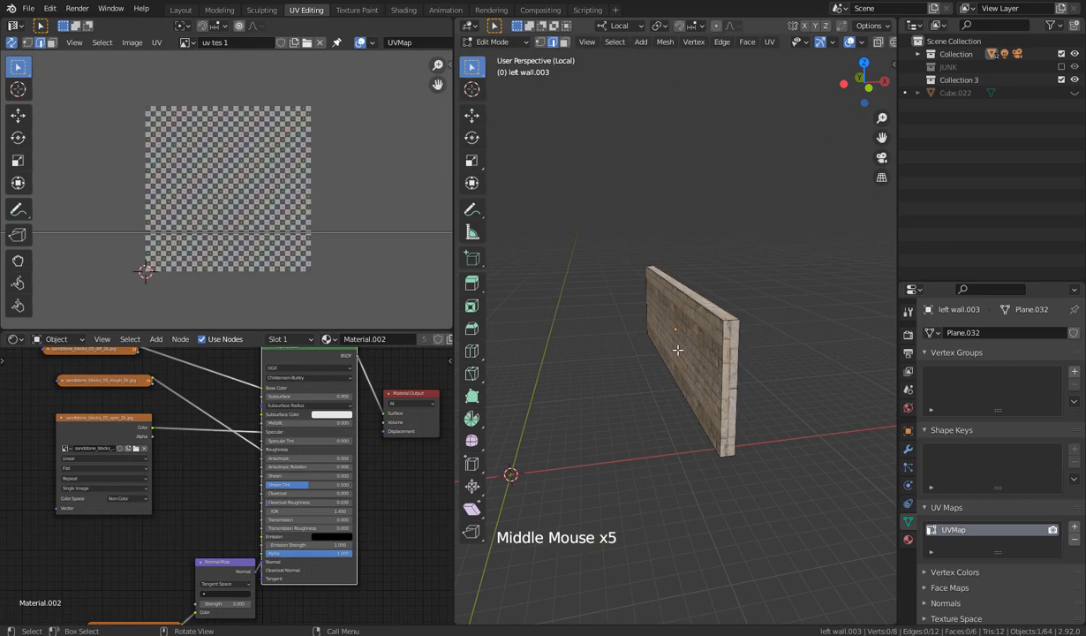
middle_click_drag(678, 349, 582, 373)
middle_click(719, 354)
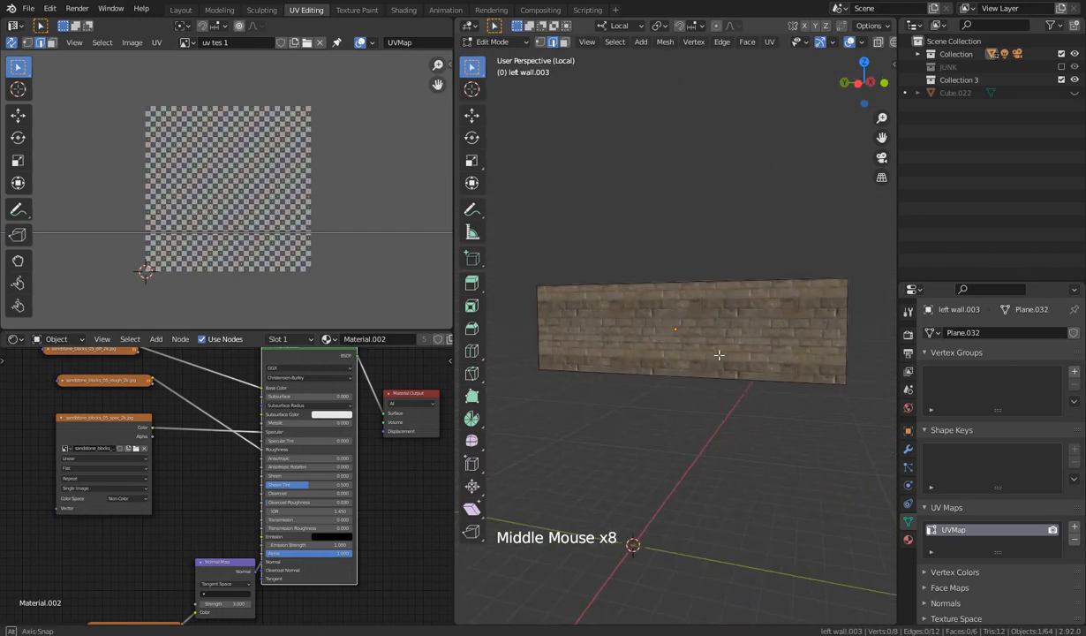
middle_click_drag(718, 354, 681, 309)
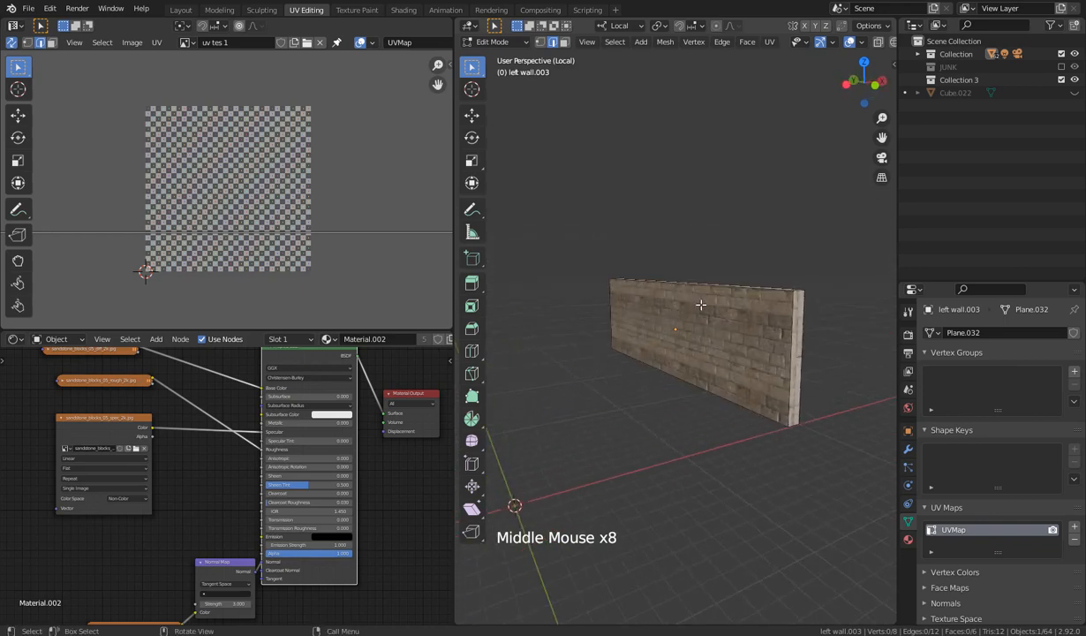
Exit the wall's local view and Edit Mode, select the wheelbarrow near the camera and frame it
key("KP_Divide")
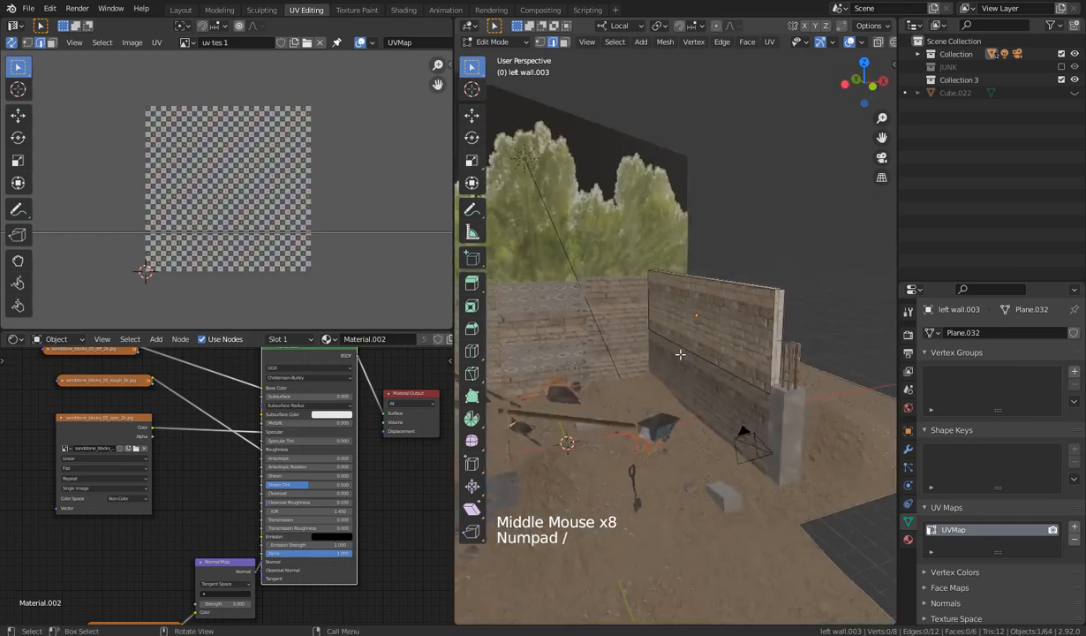
key("Tab")
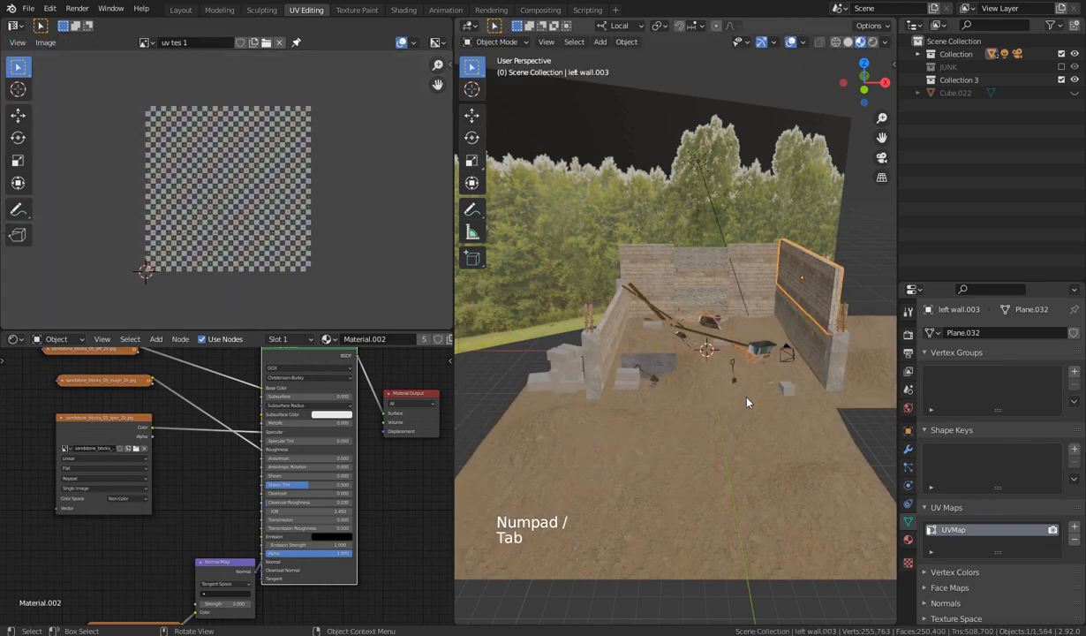
left_click(764, 352)
key("KP_Decimal")
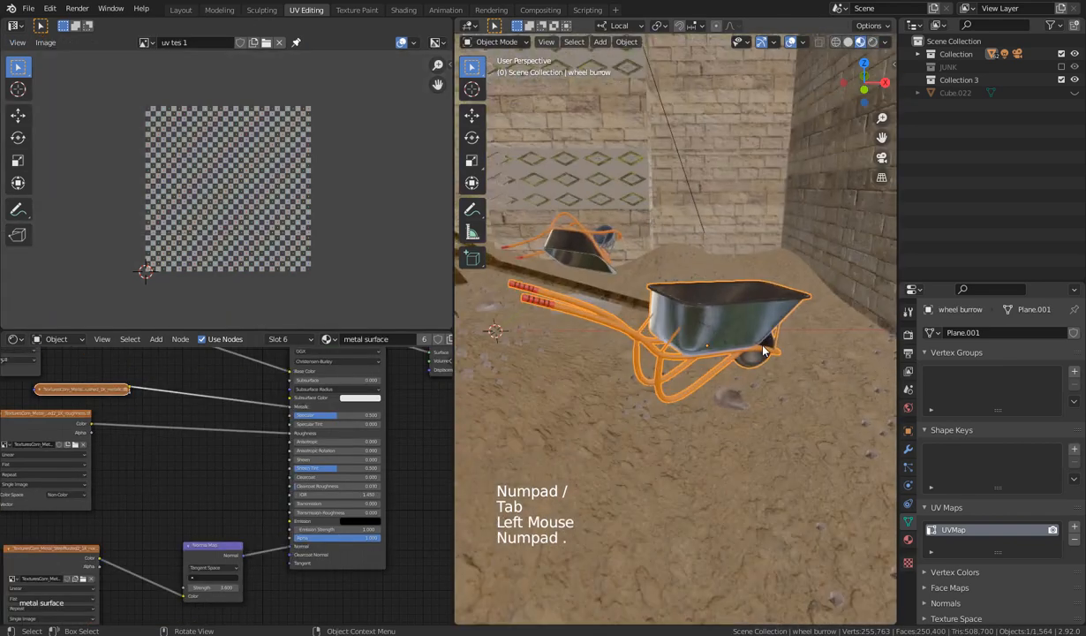
Enter Edit Mode on the wheelbarrow, isolate it in local view, deselect everything and examine its tray seams from underneath
key("Tab")
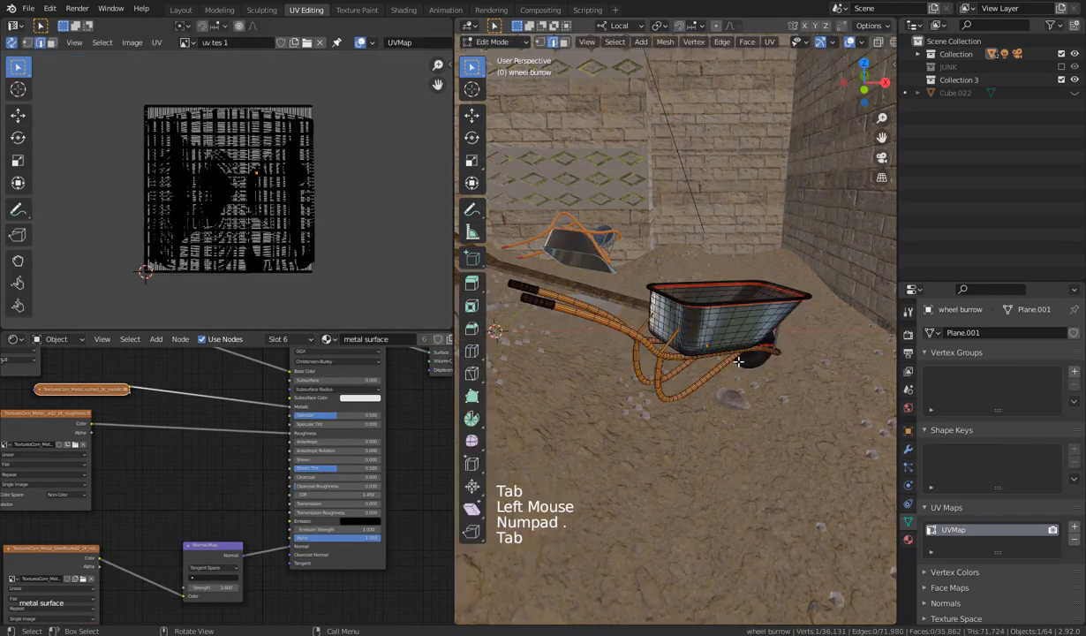
key("KP_Divide")
scroll(738, 361, "up", 4)
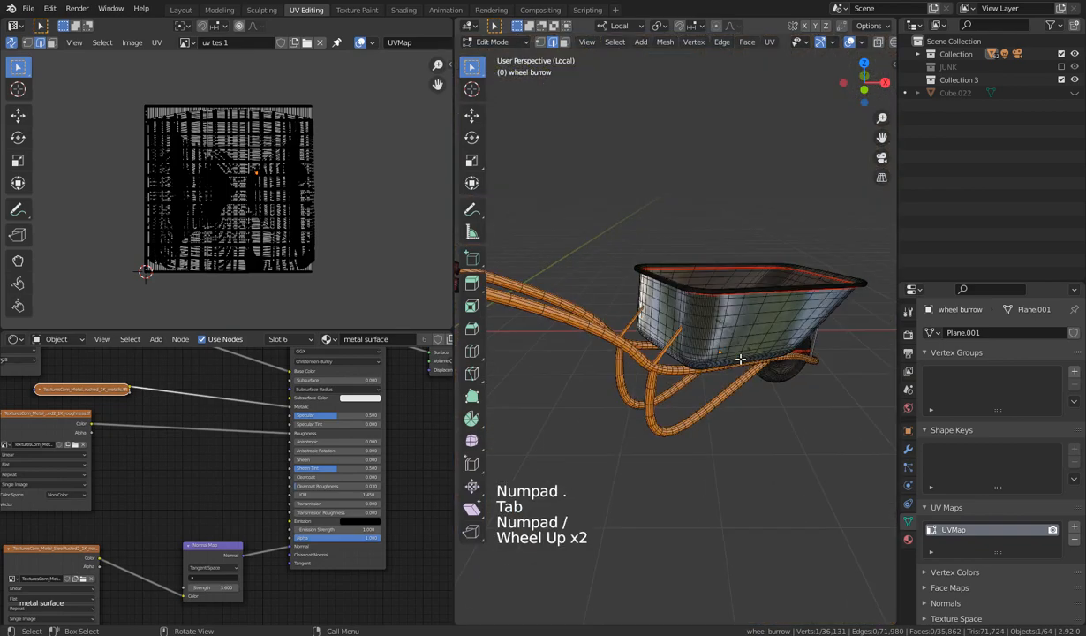
middle_click_drag(729, 364, 644, 381, "shift")
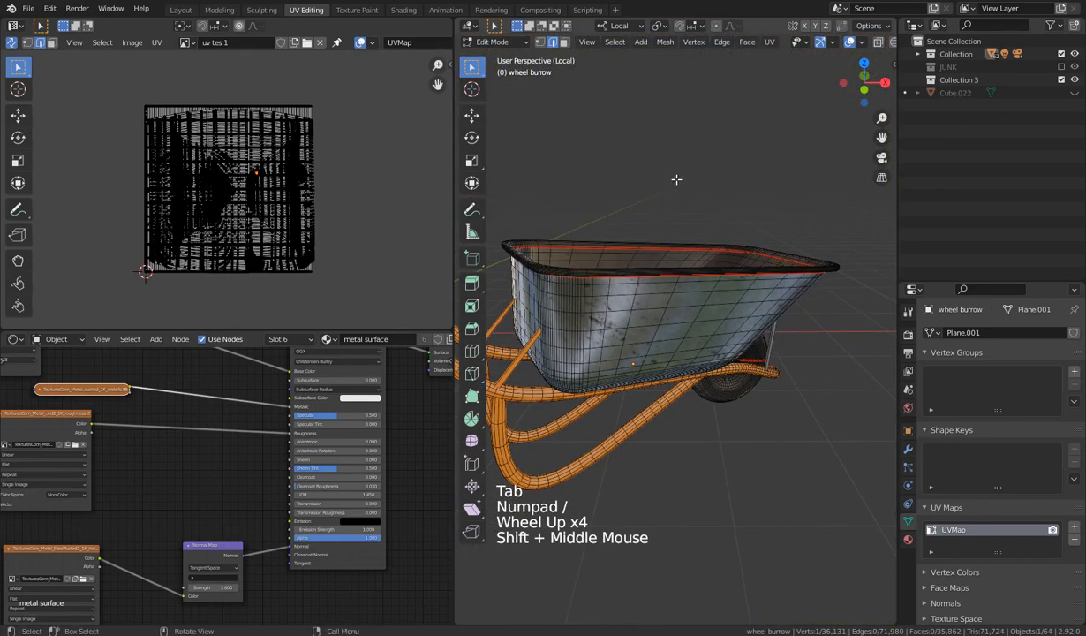
left_click(650, 174)
middle_click_drag(678, 291, 625, 245)
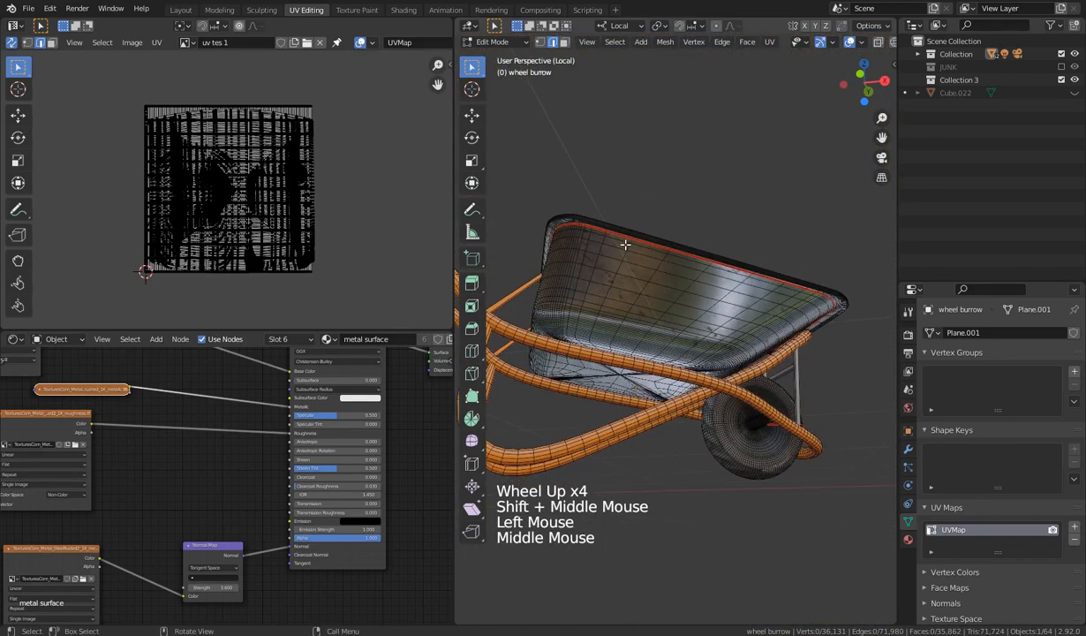
middle_click_drag(746, 279, 630, 173)
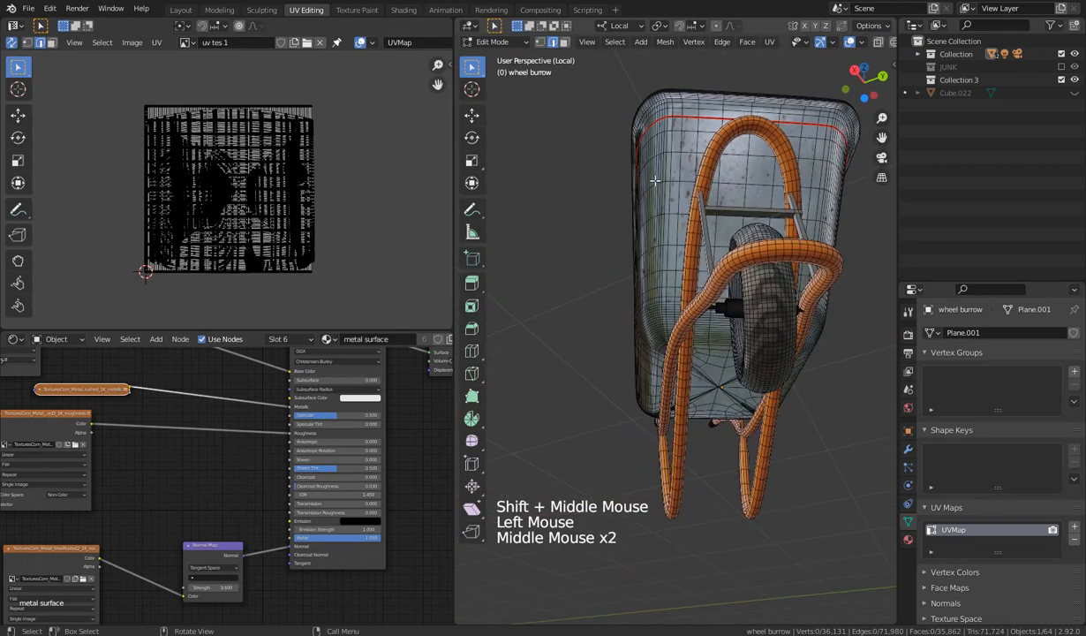
Exit Edit Mode on the wheelbarrow and examine its metal texture around the tray from several sides
middle_click_drag(859, 180, 825, 334)
key("Tab")
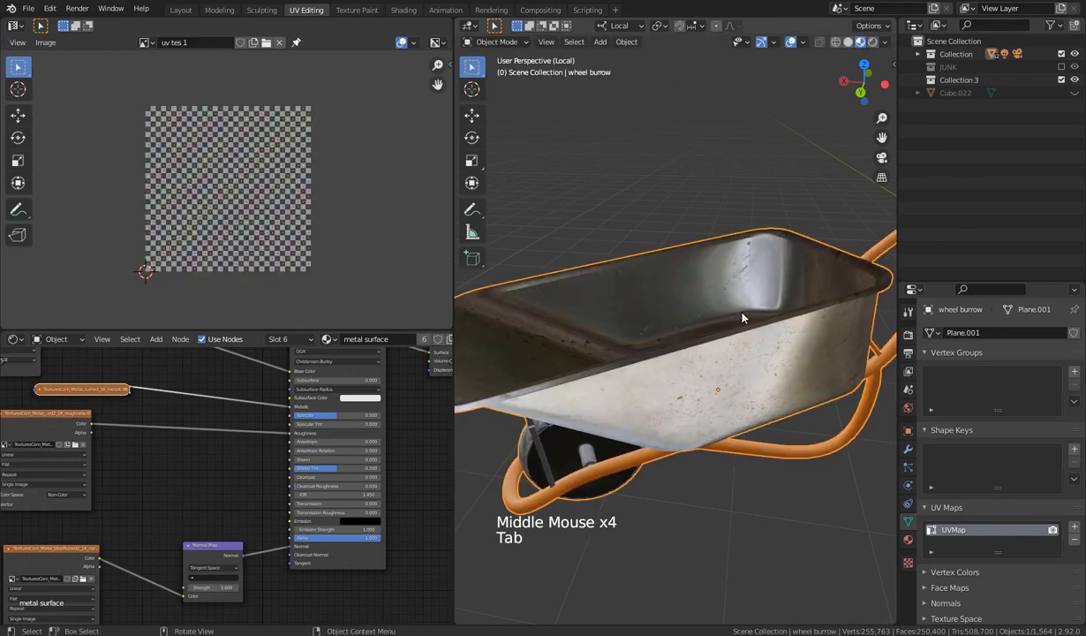
middle_click_drag(722, 412, 837, 329)
left_click(739, 380)
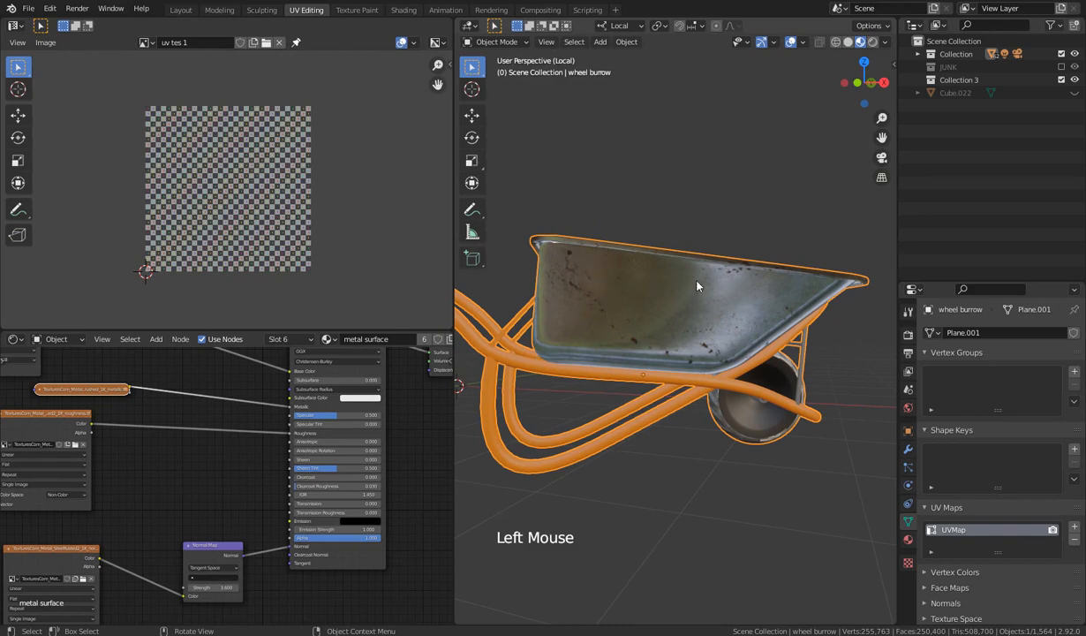
middle_click_drag(760, 293, 590, 359)
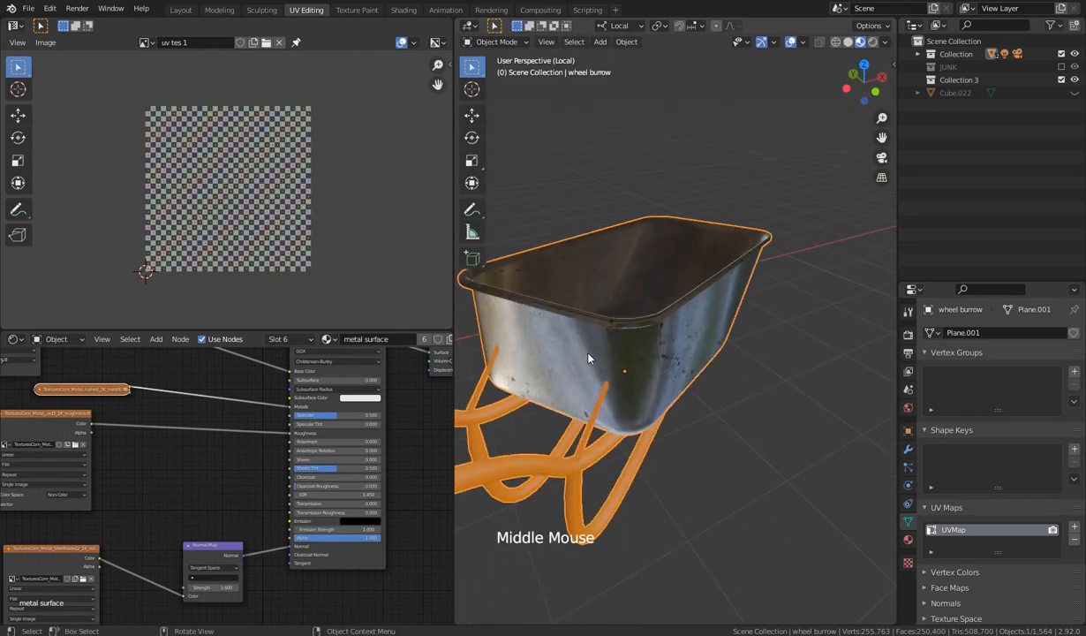
middle_click_drag(474, 246, 526, 369)
middle_click_drag(713, 430, 608, 405)
Exit the wheelbarrow's local view, isolate the shovel in local view and examine its UV layout in Edit Mode
key("KP_Divide")
scroll(667, 499, "down", 6)
left_click(651, 393)
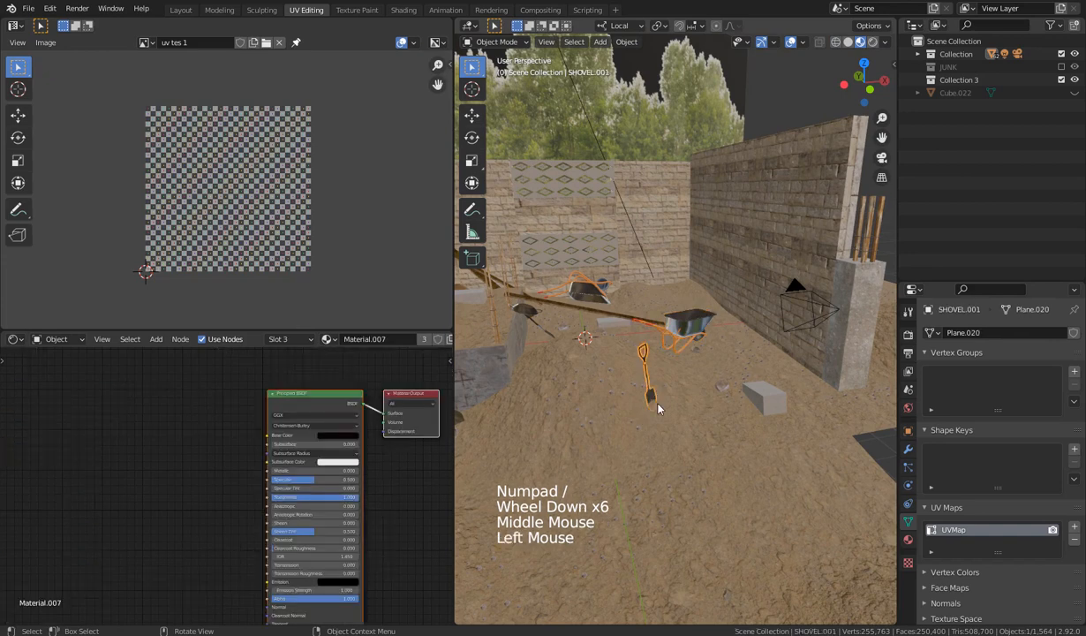
key("KP_Divide")
middle_click_drag(658, 408, 619, 420)
key("Tab")
middle_click_drag(692, 478, 638, 478)
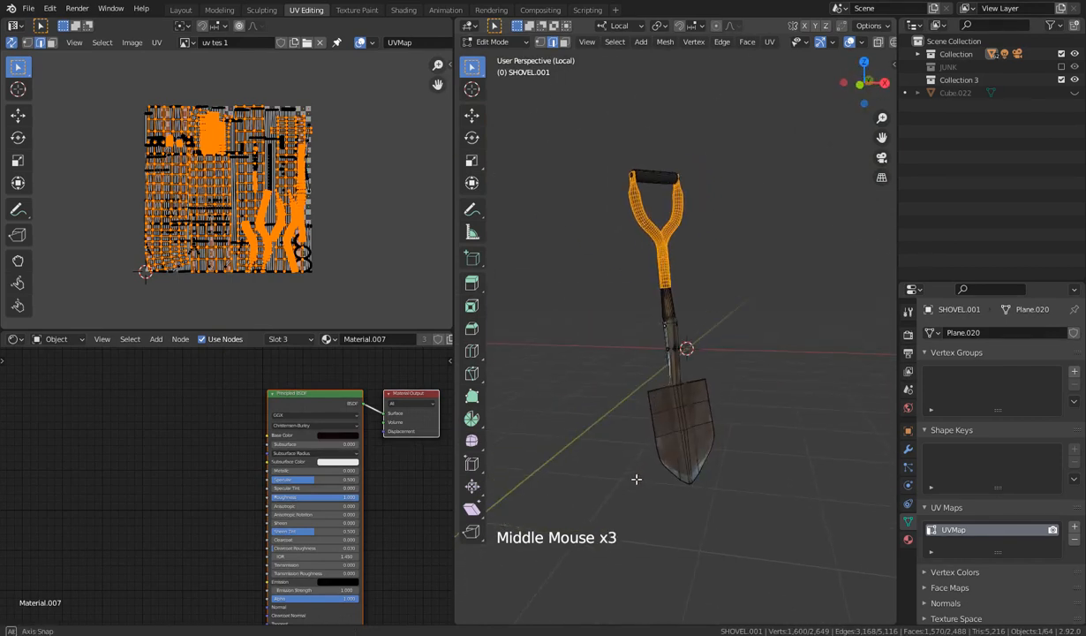
middle_click_drag(688, 443, 706, 420)
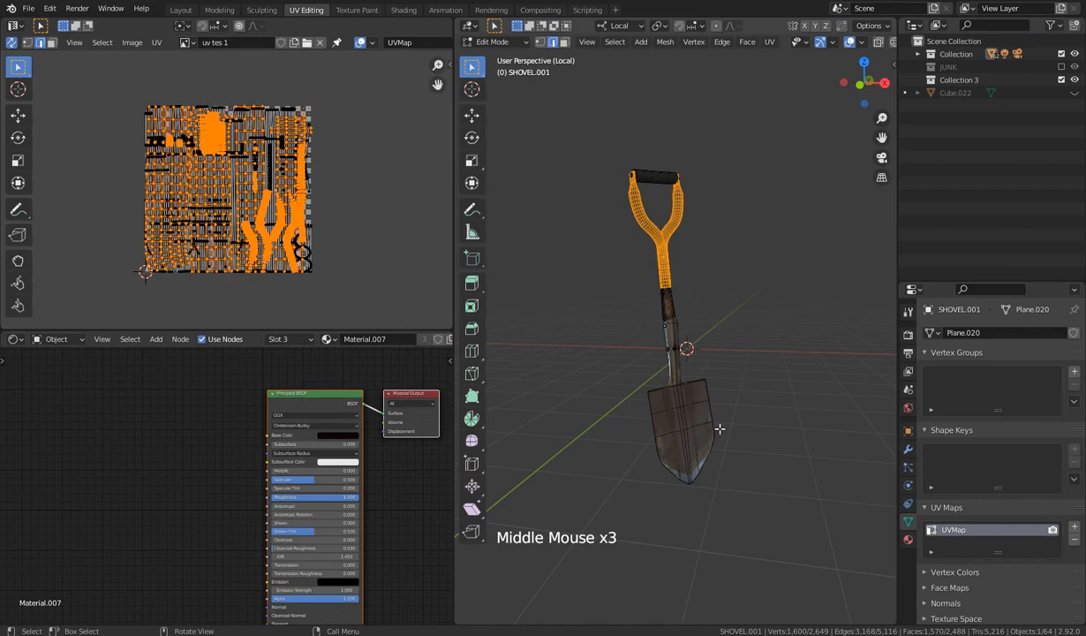
Exit Edit Mode and local view on the shovel and look over the whole building site
key("Tab")
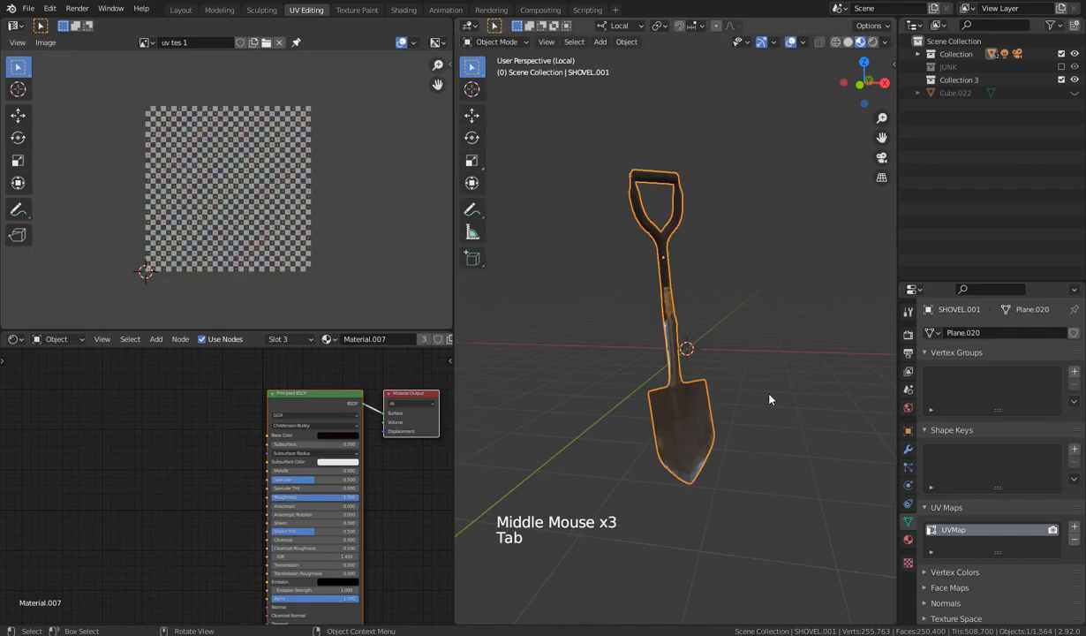
key("KP_Divide")
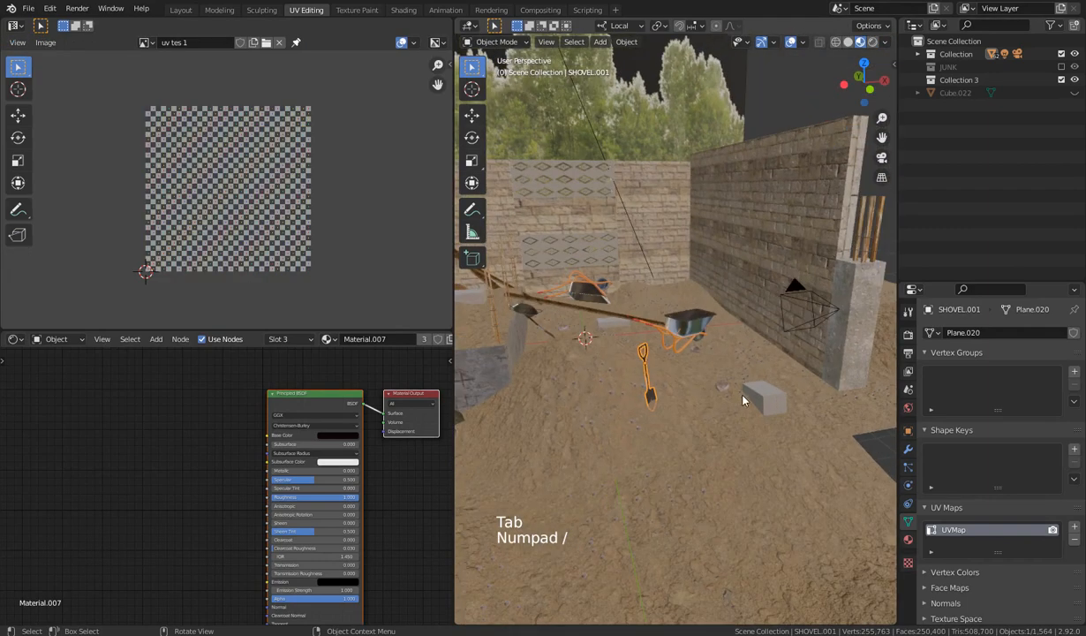
scroll(742, 400, "down", 3)
middle_click_drag(743, 400, 662, 384)
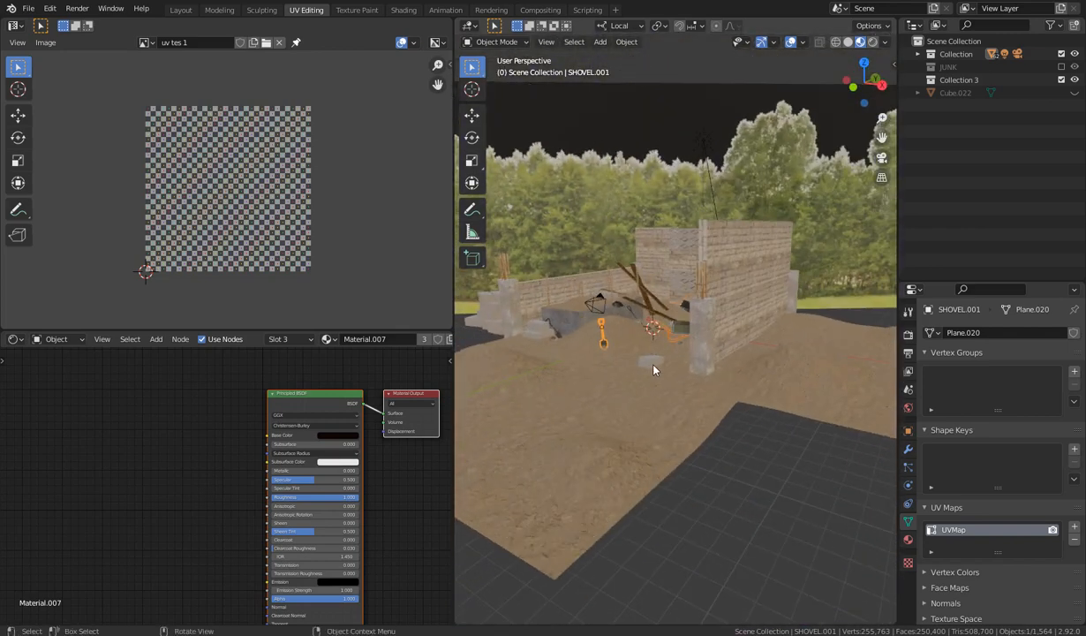
middle_click_drag(654, 368, 731, 371)
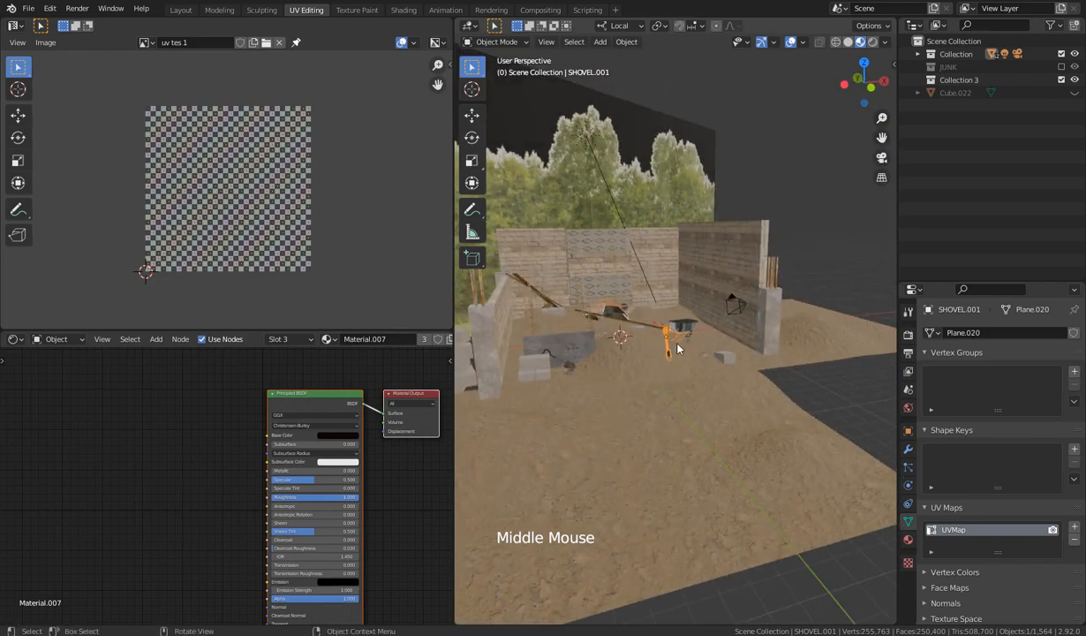
scroll(620, 336, "down", 2)
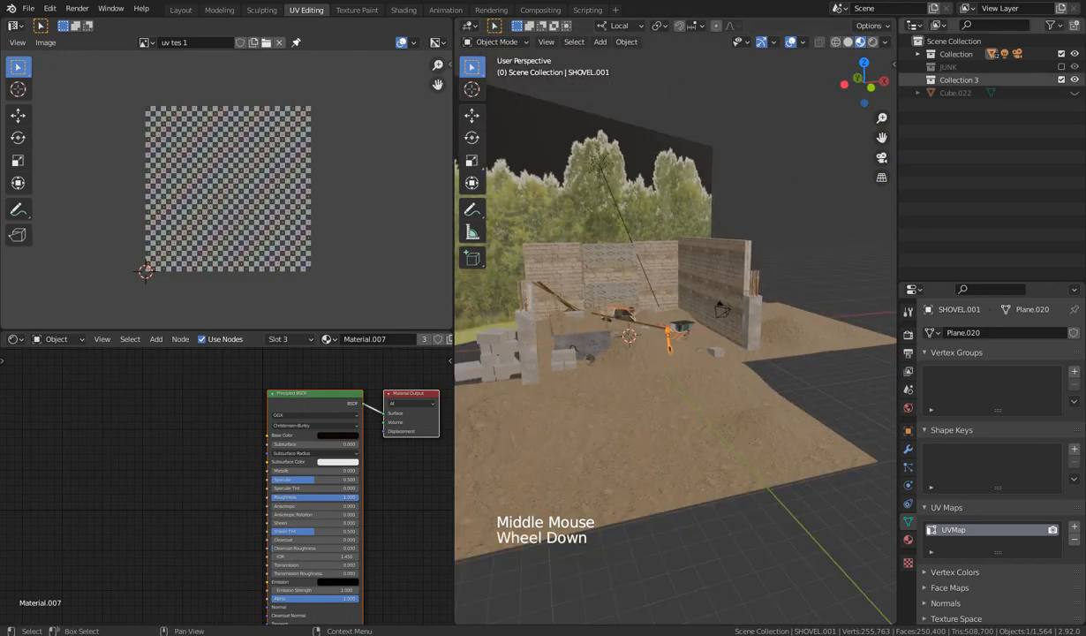
Hide Collection in the viewport and show the wooden block Cube.022
left_click(1075, 53)
left_click(1074, 93)
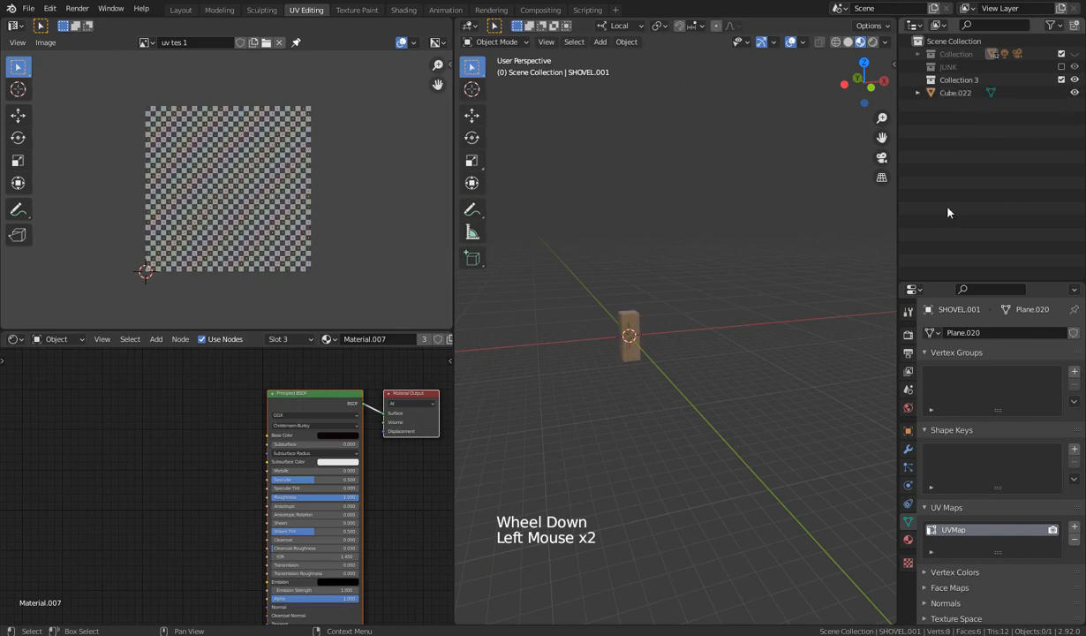
scroll(760, 334, "down", 1)
middle_click_drag(746, 337, 684, 380)
Add a cylinder mesh, enable the Move object gizmo and shift the cylinder along the X axis beside the wooden block
key("shift+a")
mouse_move(686, 374)
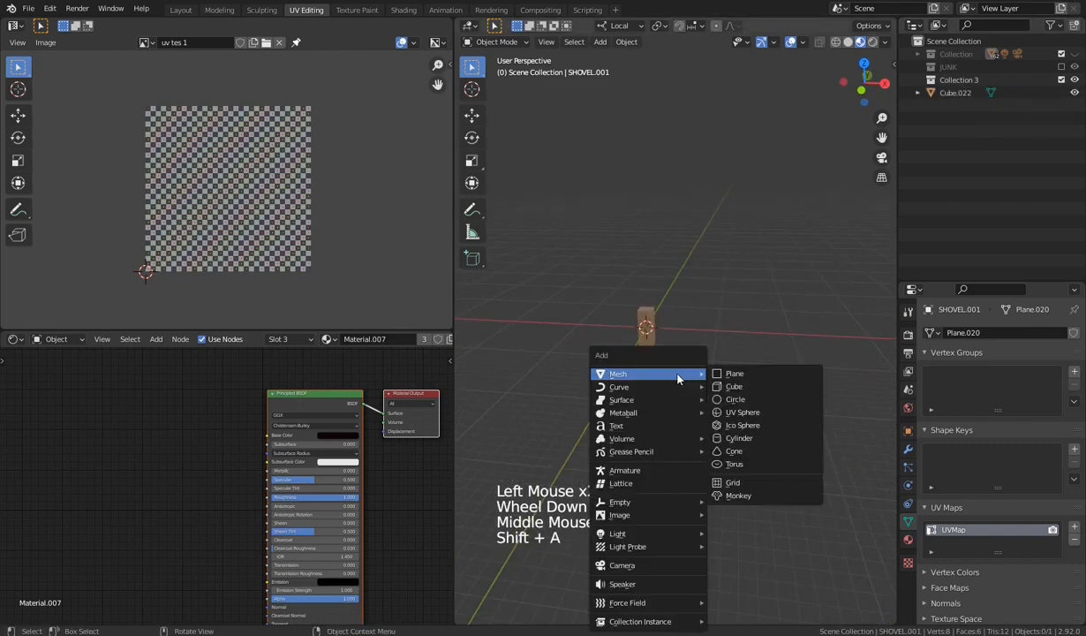
left_click(724, 438)
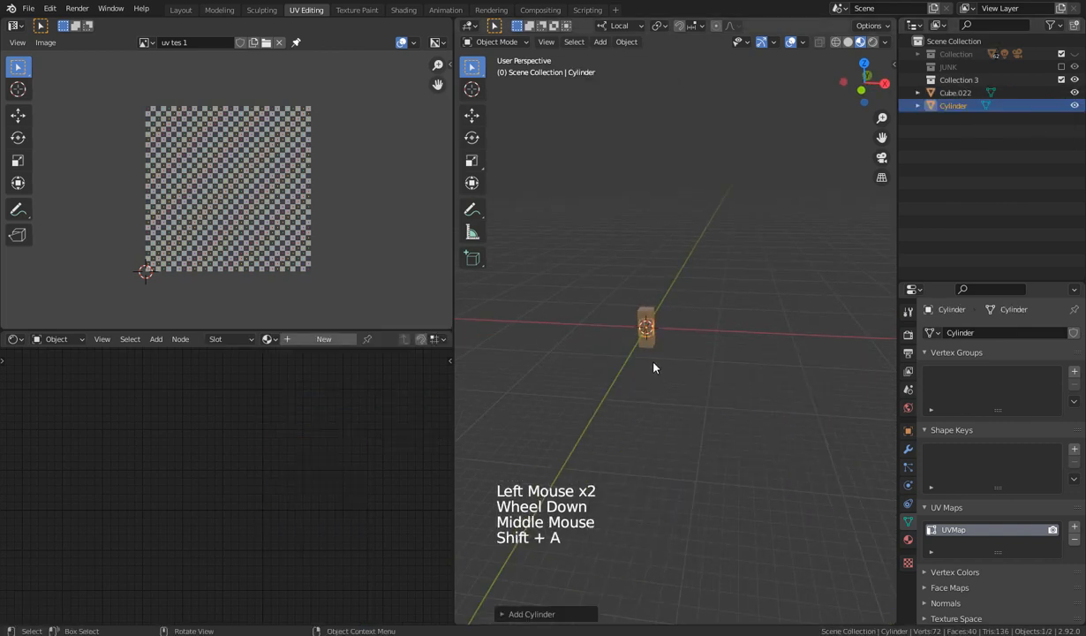
left_click(774, 43)
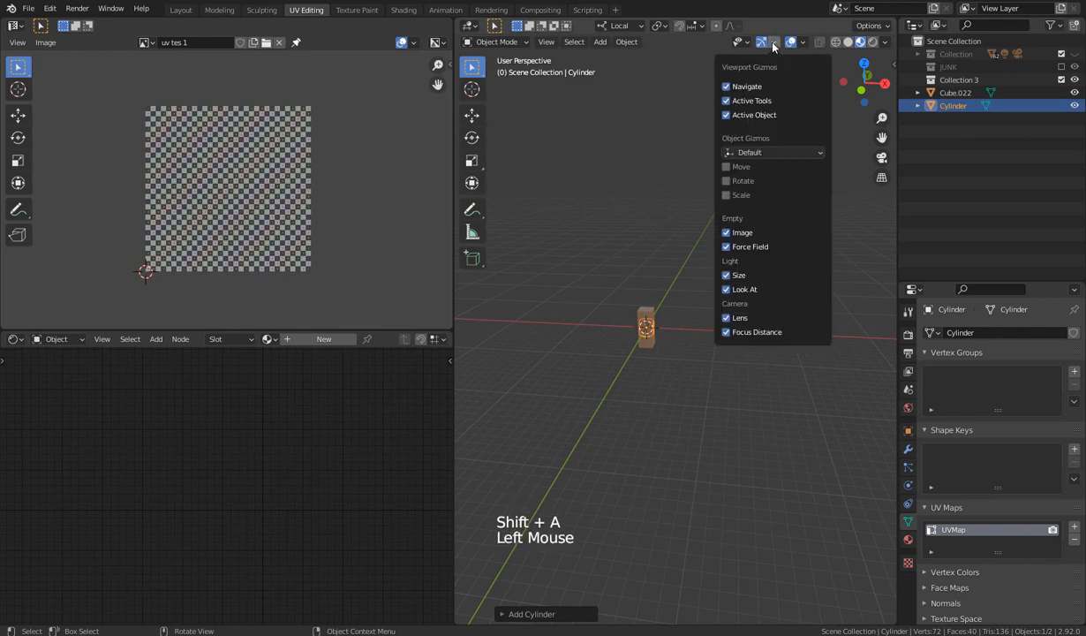
left_click(733, 168)
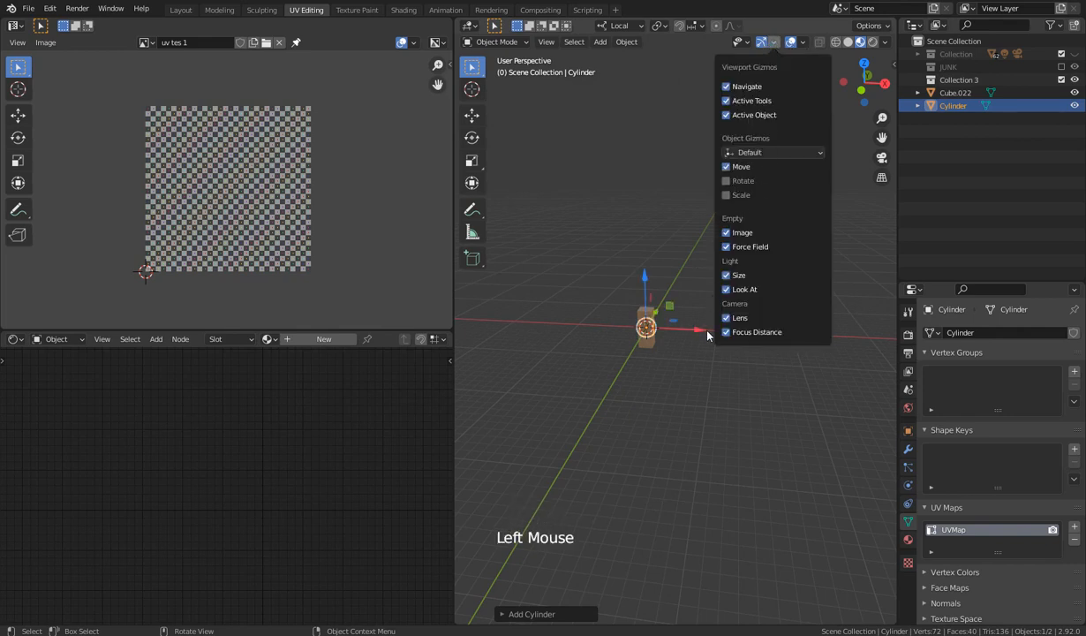
left_click_drag(702, 329, 759, 357)
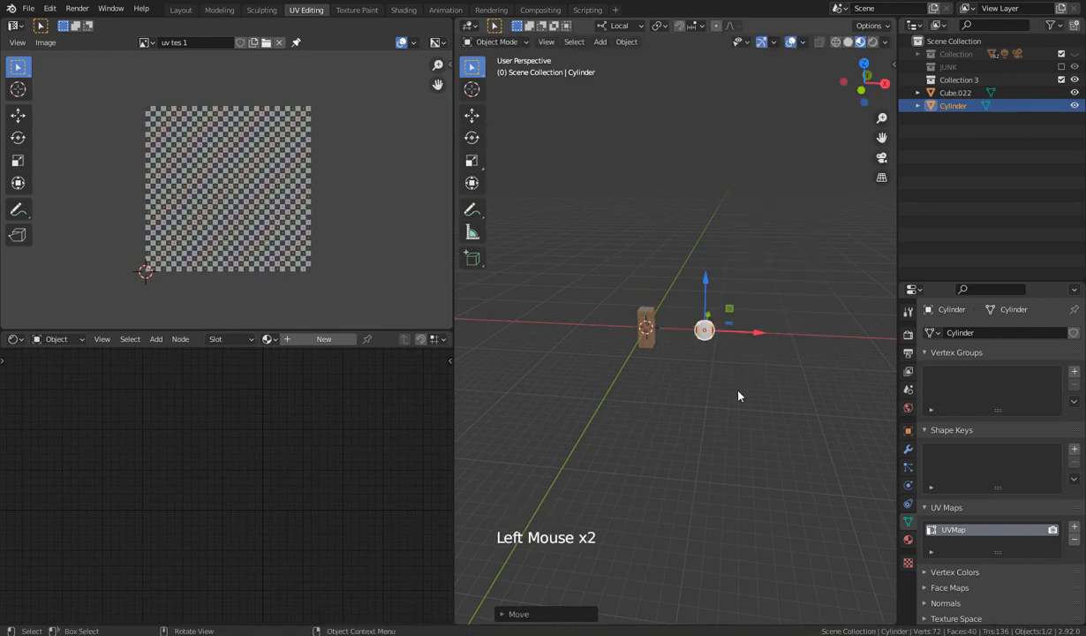
Scale the cylinder up uniformly so it is larger than the wooden block, and apply its scale
key("s")
left_click(754, 412)
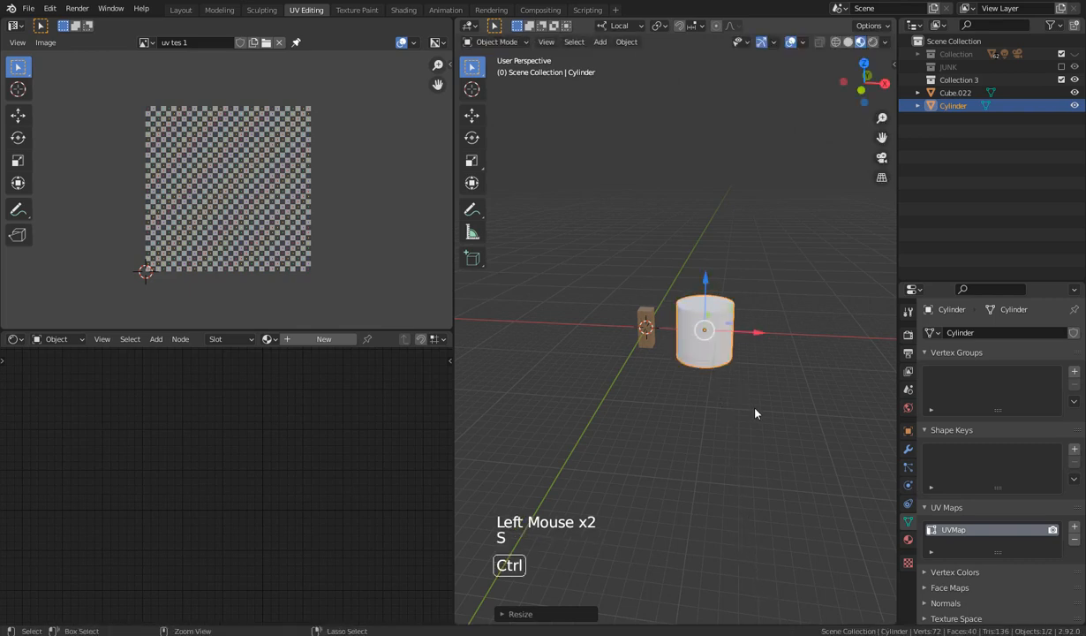
key("ctrl+a")
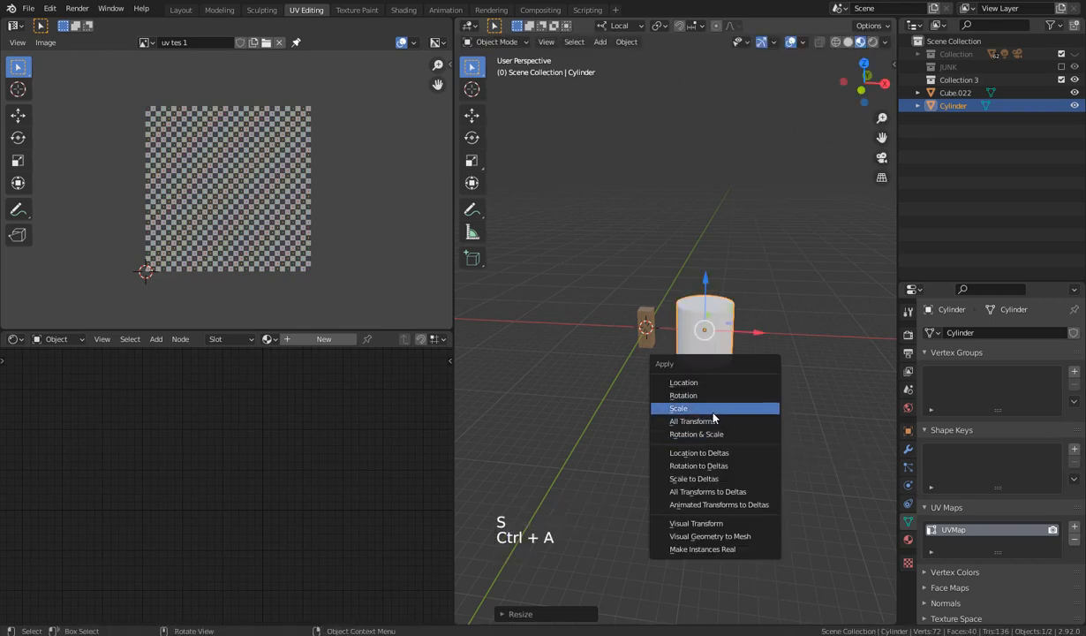
left_click(713, 413)
scroll(711, 411, "up", 5)
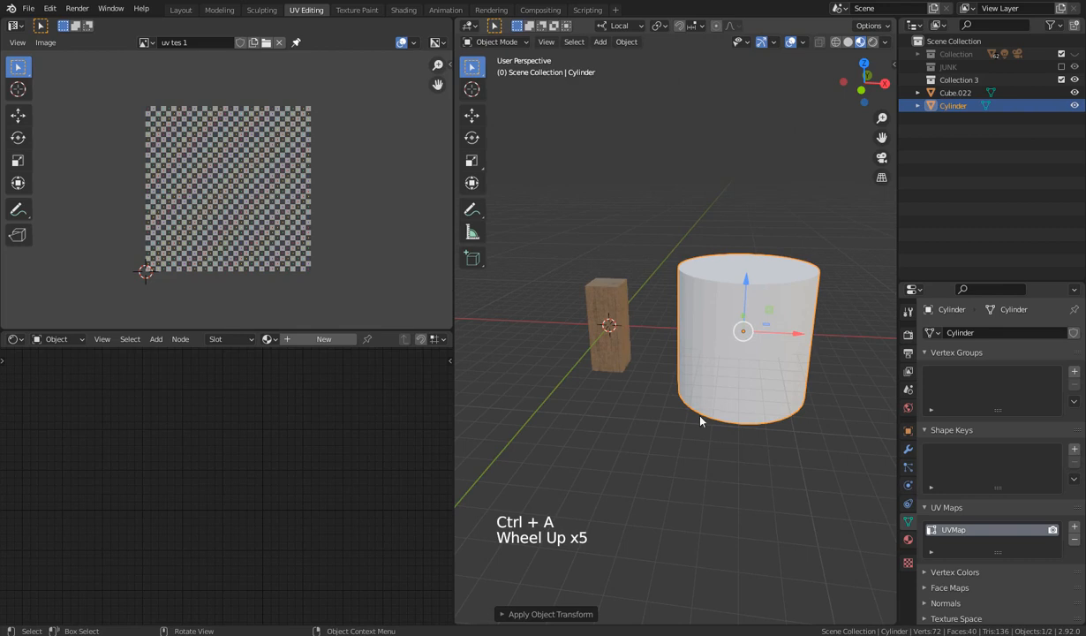
Enter Edit Mode on the cylinder and unwrap all its faces with Cylinder Projection from the perspective view
key("Tab")
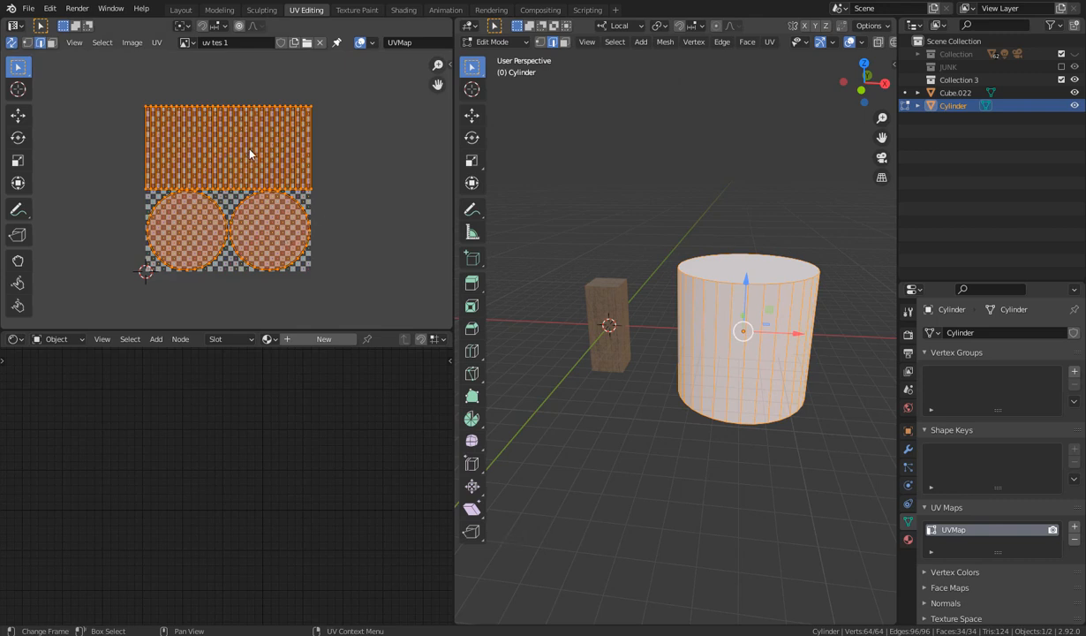
middle_click_drag(795, 396, 722, 395, "shift")
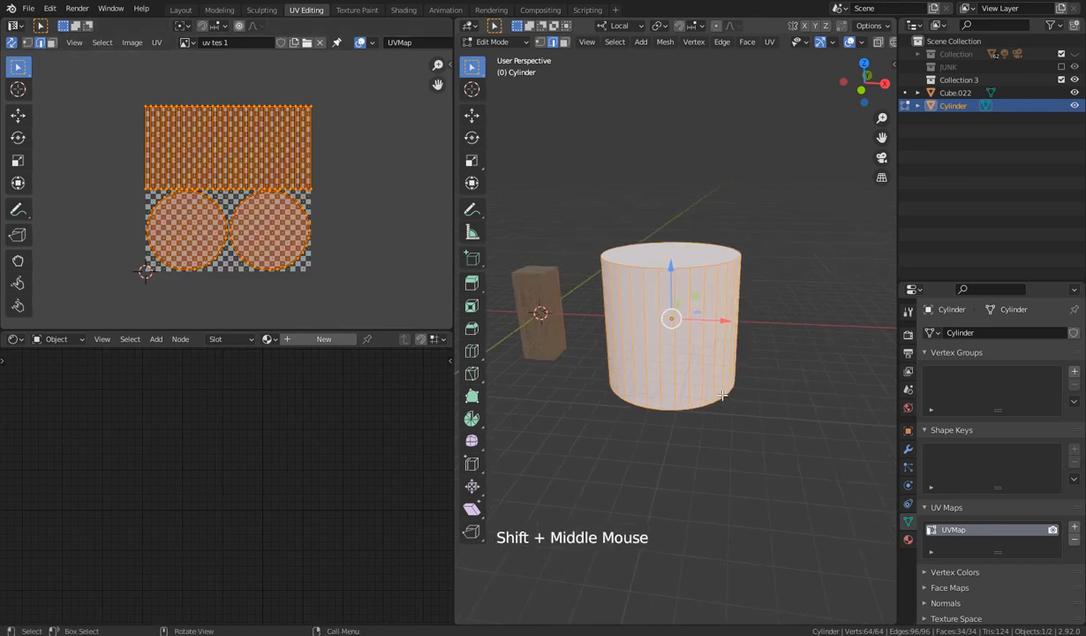
key("u")
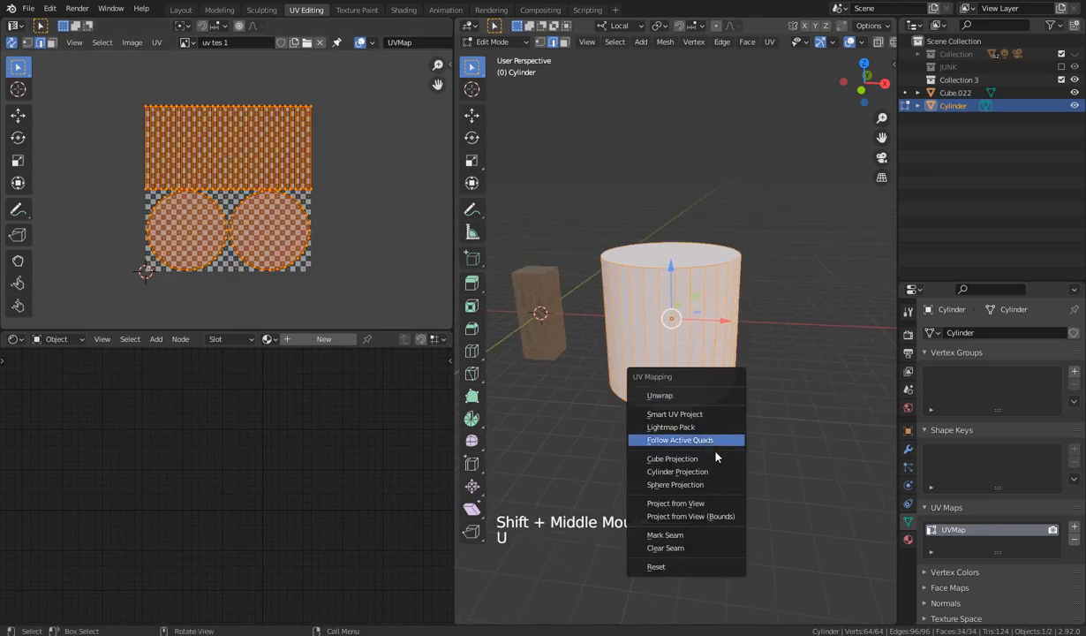
left_click(713, 474)
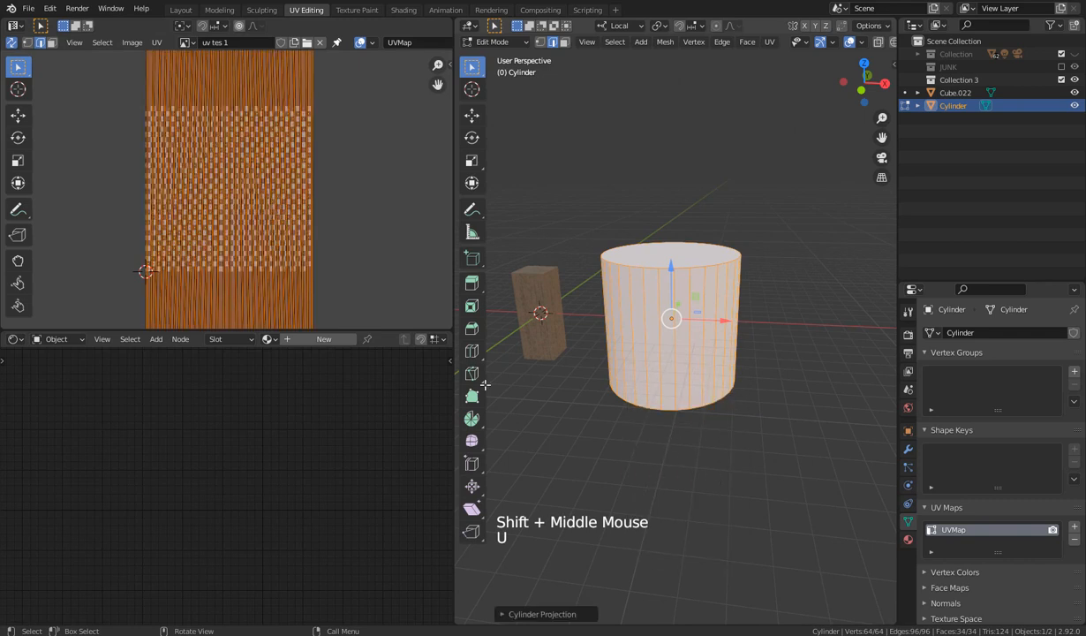
scroll(106, 118, "down", 5)
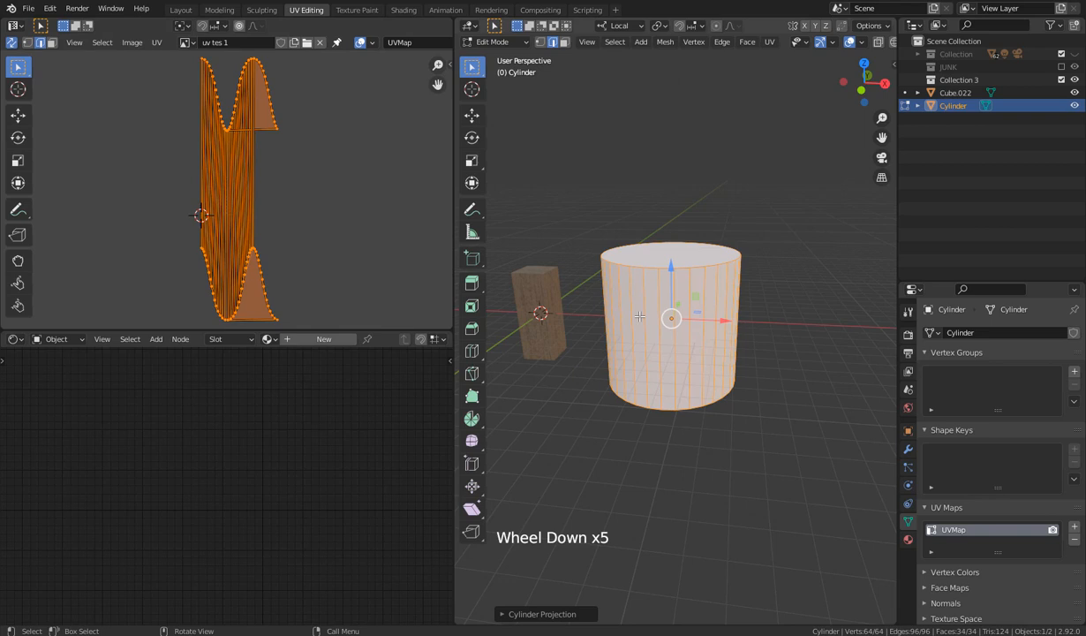
Unwrap the whole cylinder again with Cylinder Projection from the front orthographic view
key("KP_1")
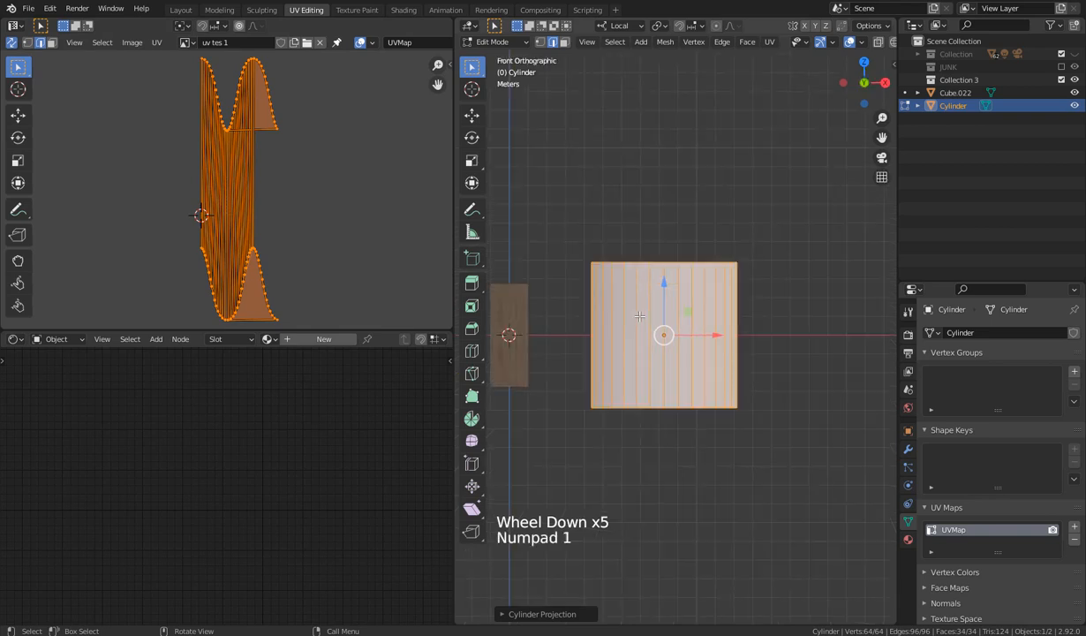
key("u")
left_click(705, 372)
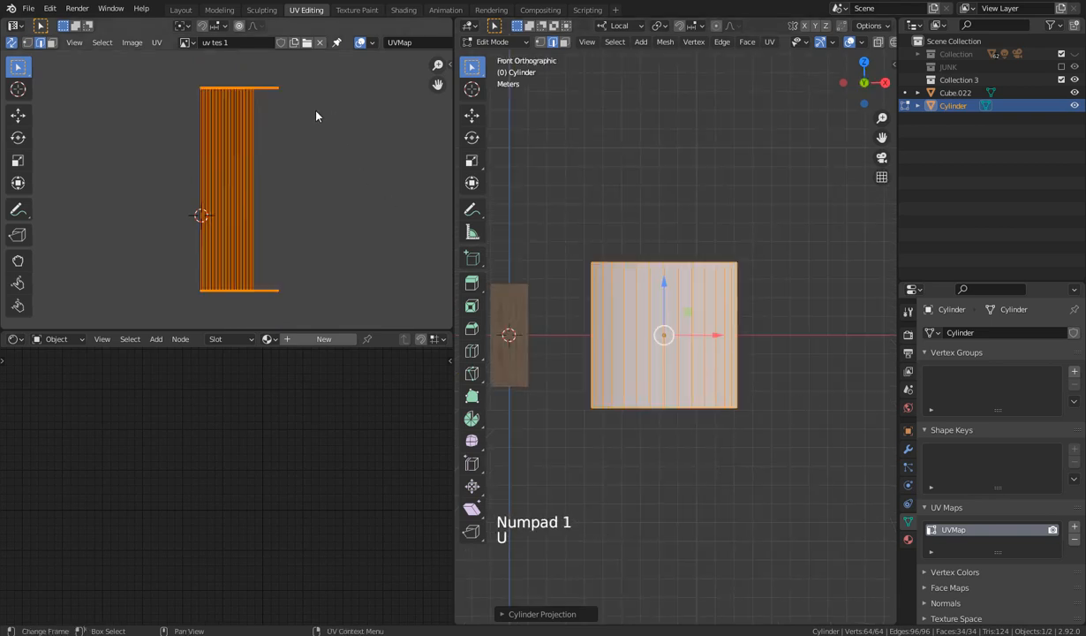
middle_click_drag(706, 349, 716, 404)
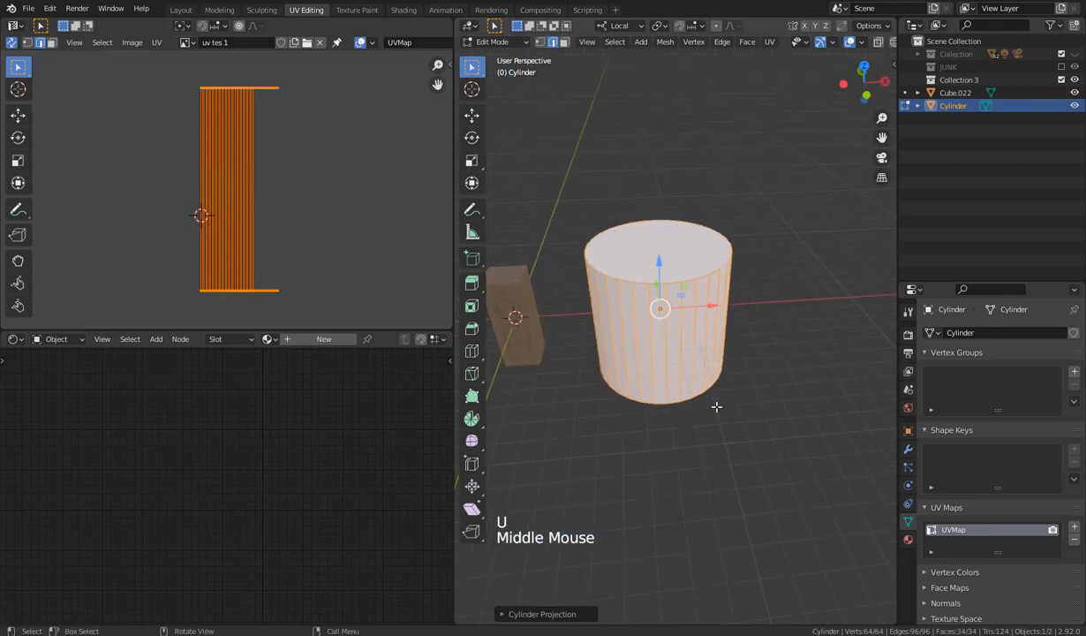
Unwrap the whole cylinder with Cylinder Projection from the top orthographic view
key("KP_7")
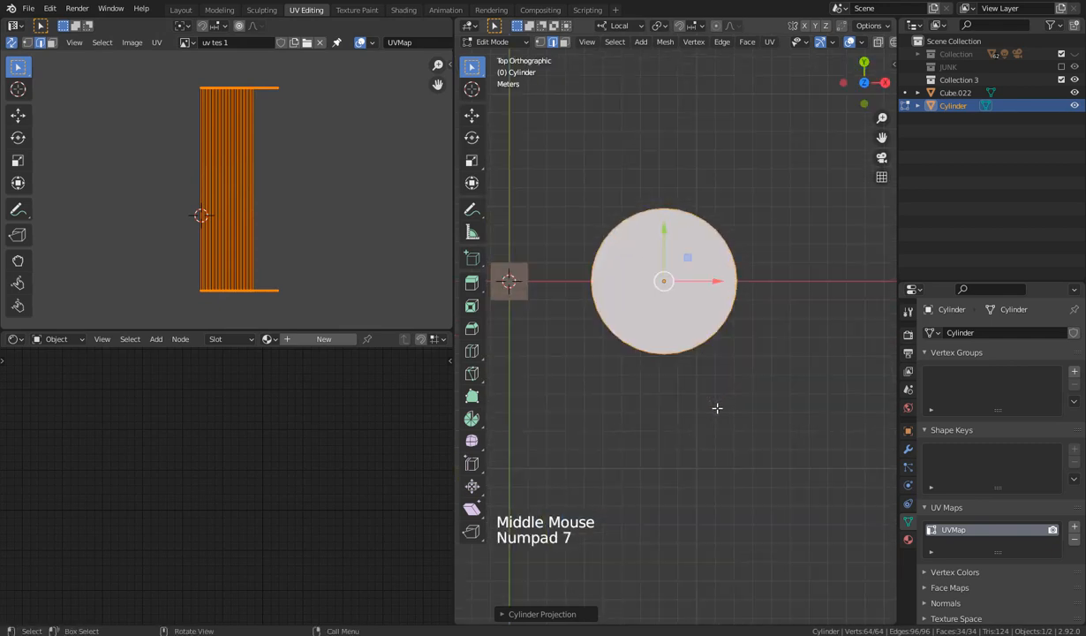
key("u")
left_click(719, 411)
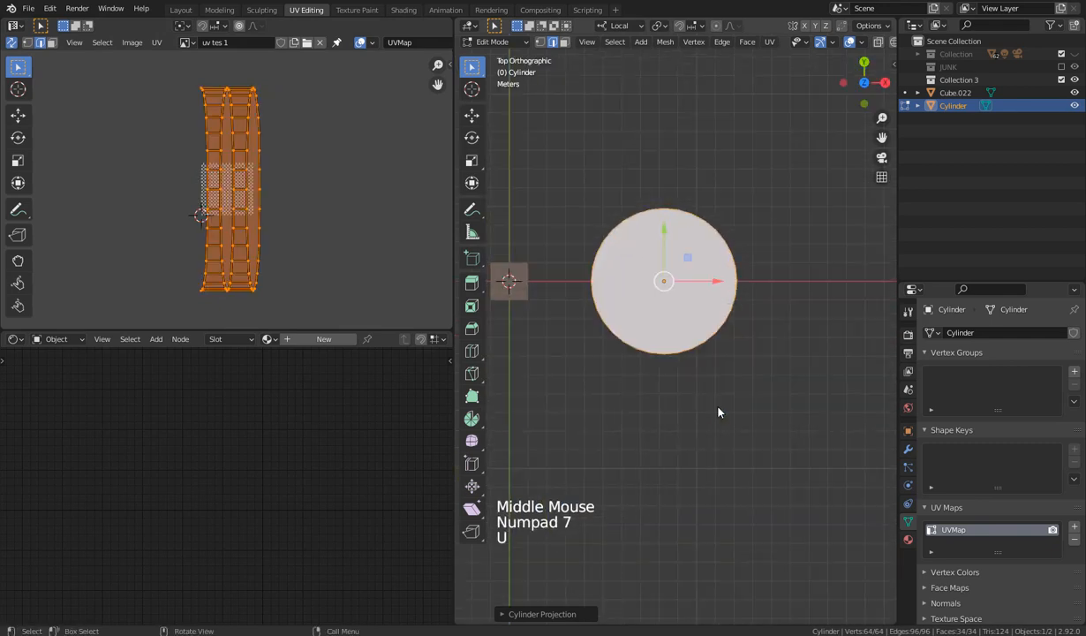
middle_click_drag(725, 371, 667, 283)
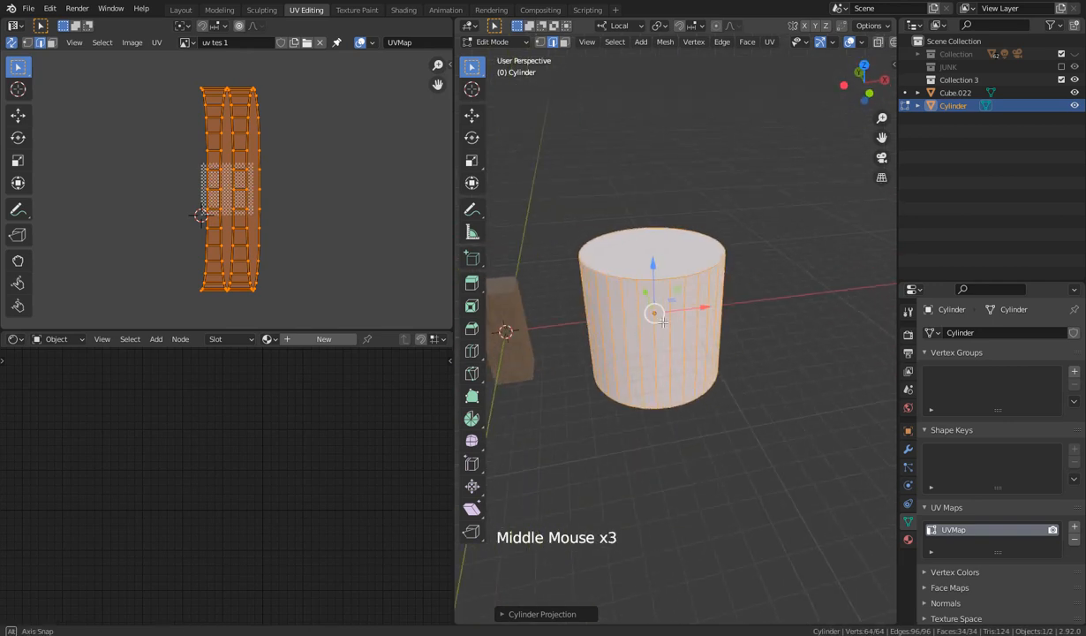
Select the cylinder's top cap in face select mode and unwrap it with Project from View in the top view
left_click(657, 245)
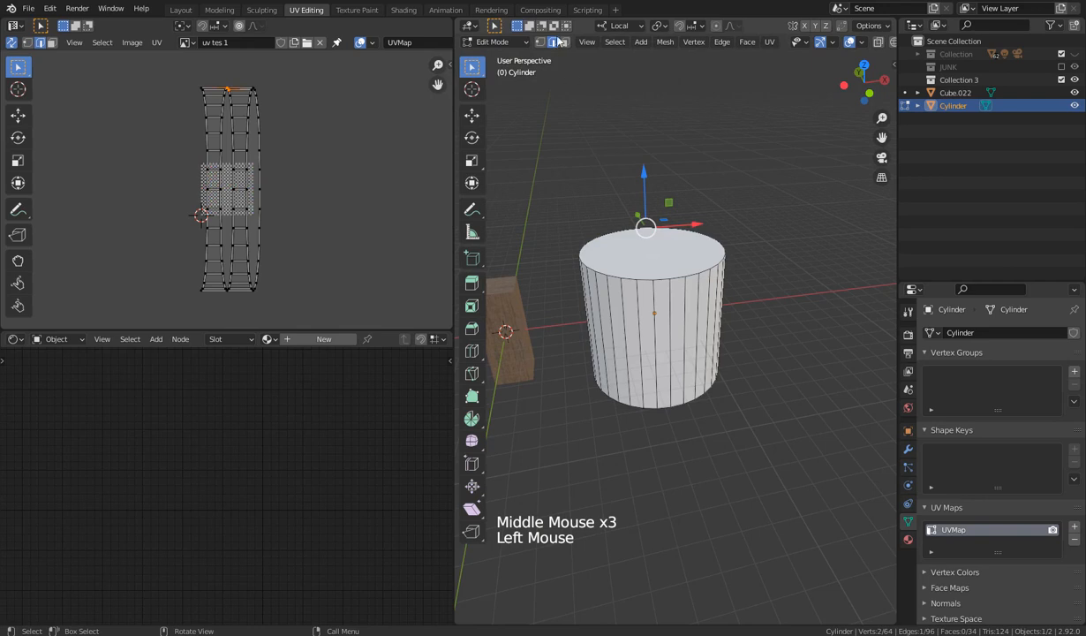
left_click(602, 141)
left_click(642, 257)
key("KP_7")
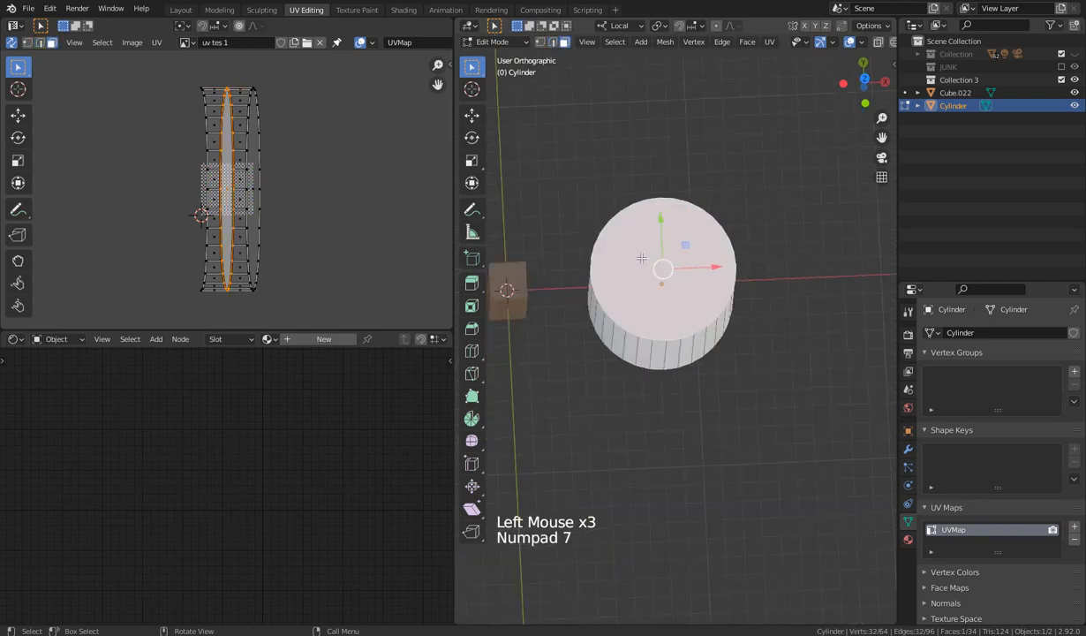
key("u")
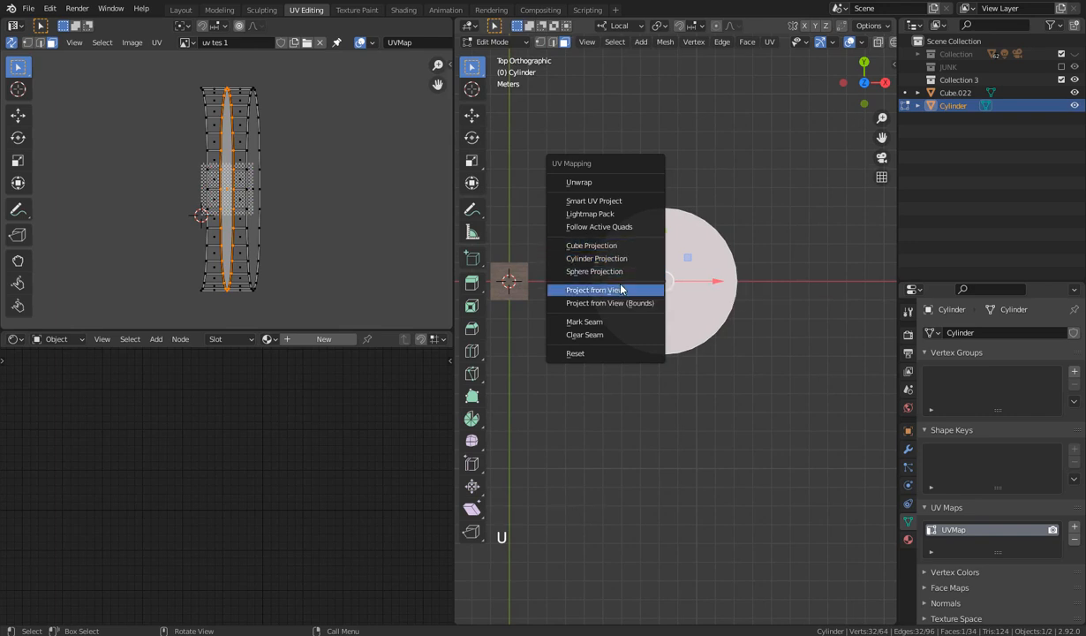
left_click(621, 290)
Mark the cylinder's top and bottom edge loops and one vertical side edge as seams in edge select mode
mouse_move(685, 354)
middle_mouse_down()
mouse_move(671, 362)
mouse_move(739, 271)
mouse_move(679, 351)
middle_mouse_up()
left_click(679, 350)
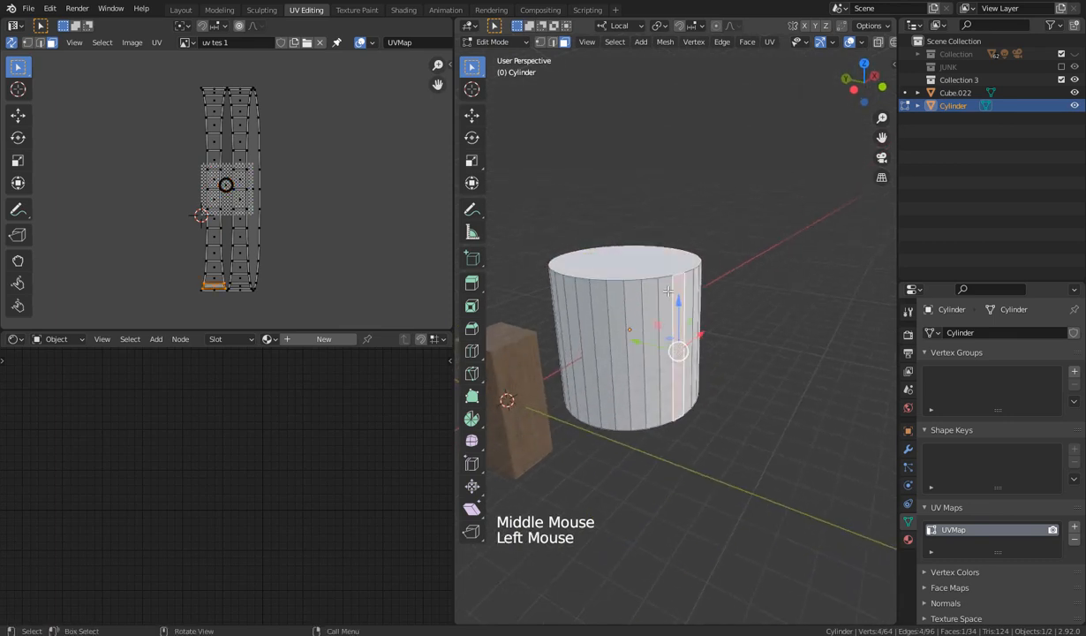
left_click(553, 41)
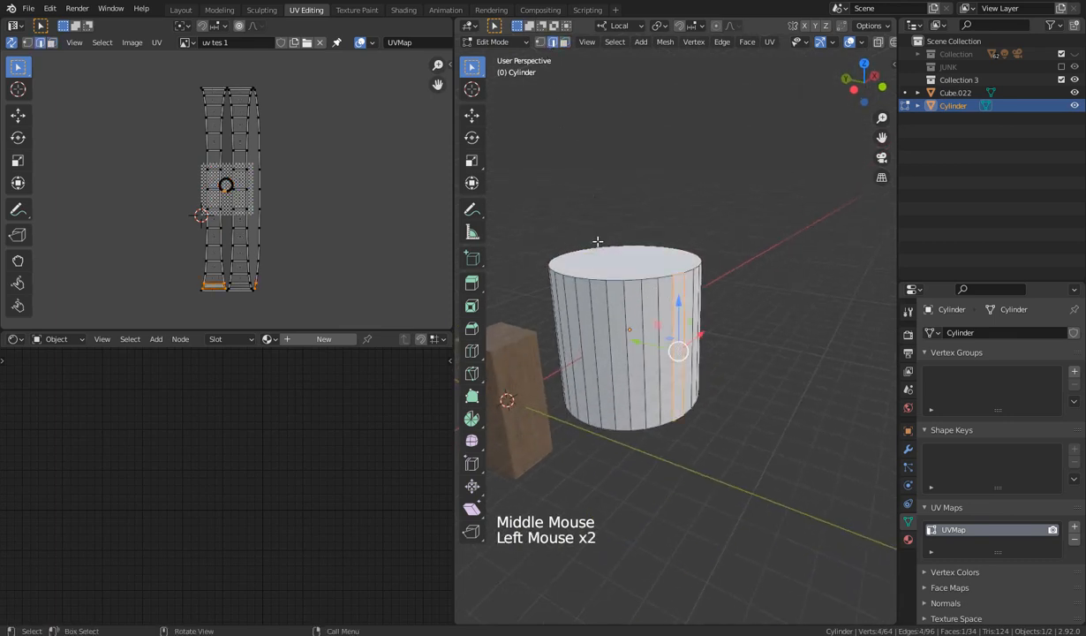
left_click(626, 308)
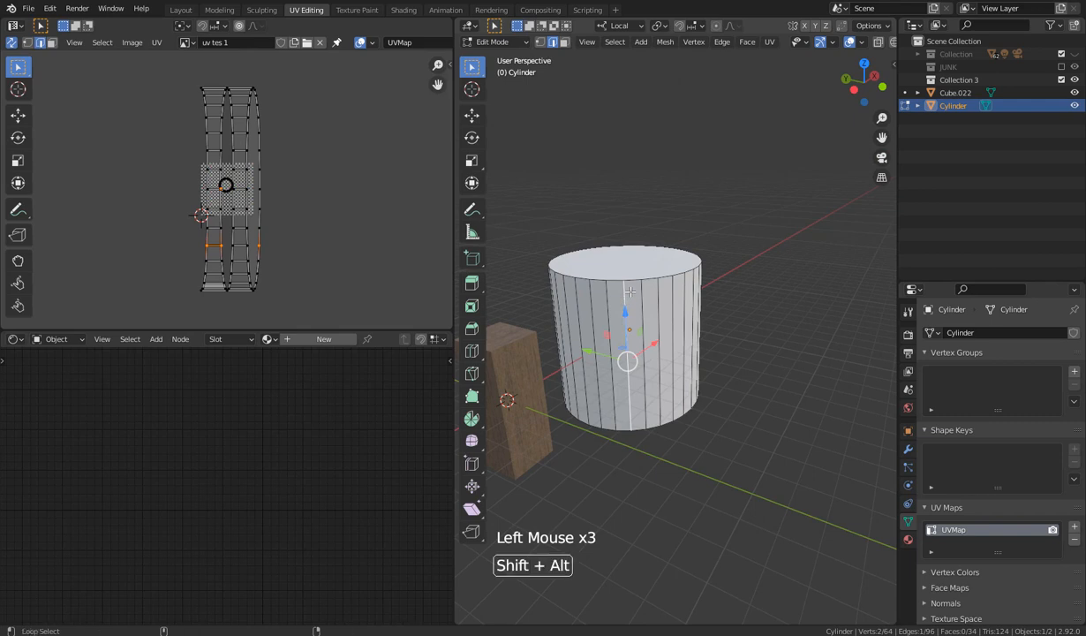
left_click(633, 281, "alt+shift")
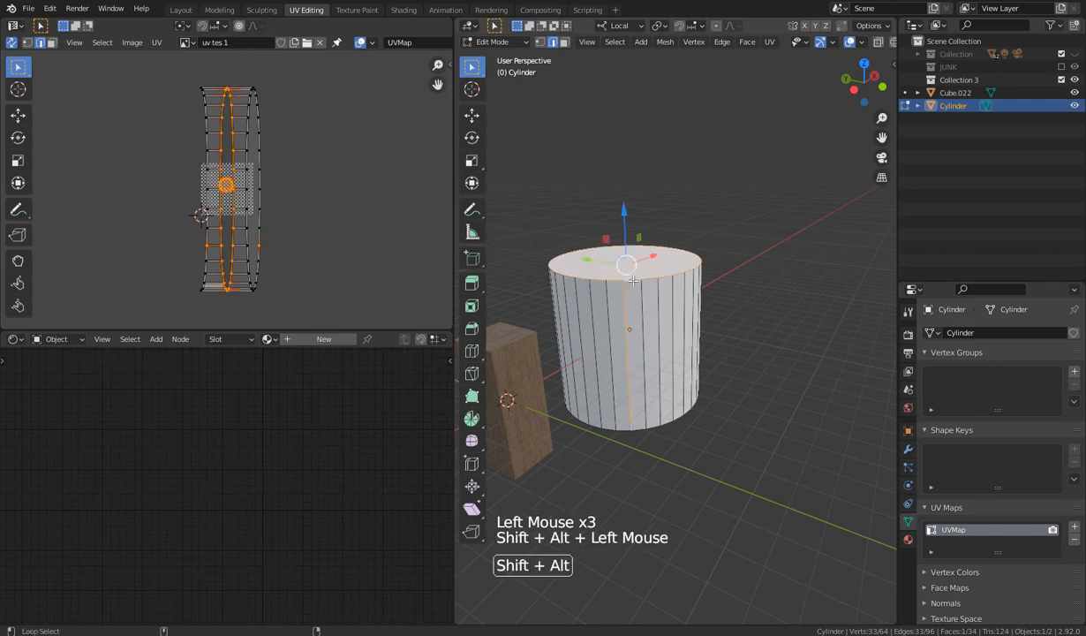
left_click(641, 428, "alt+shift")
right_click(634, 267)
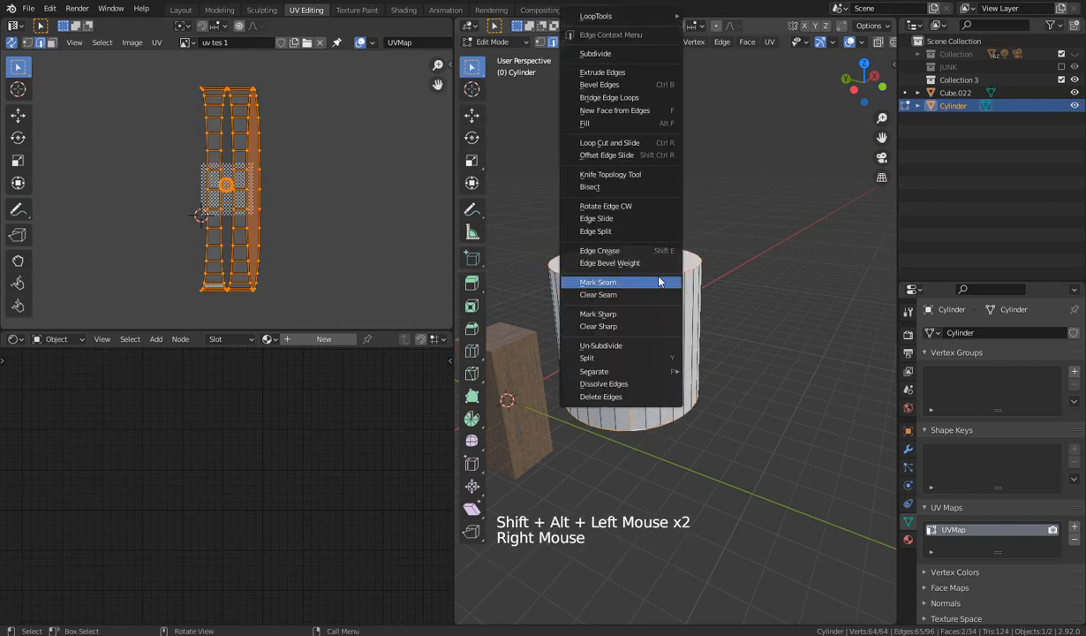
left_click(648, 282)
left_click(707, 424)
Select the whole cylinder and unwrap it along the marked seams, checking the resulting islands in the UV editor
middle_click_drag(706, 424, 682, 387)
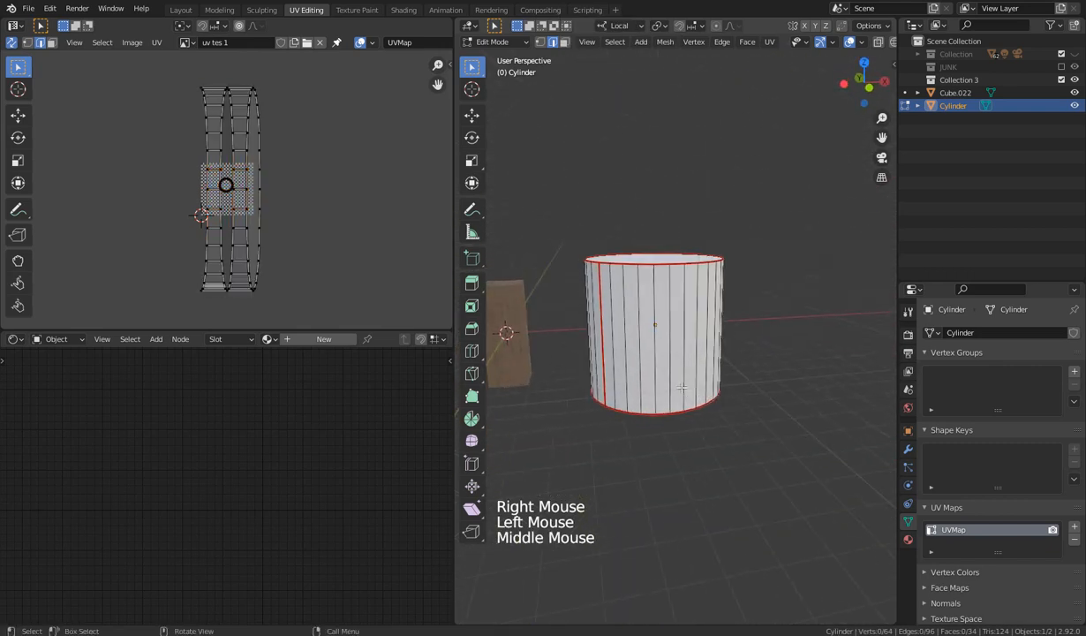
key("a")
key("u")
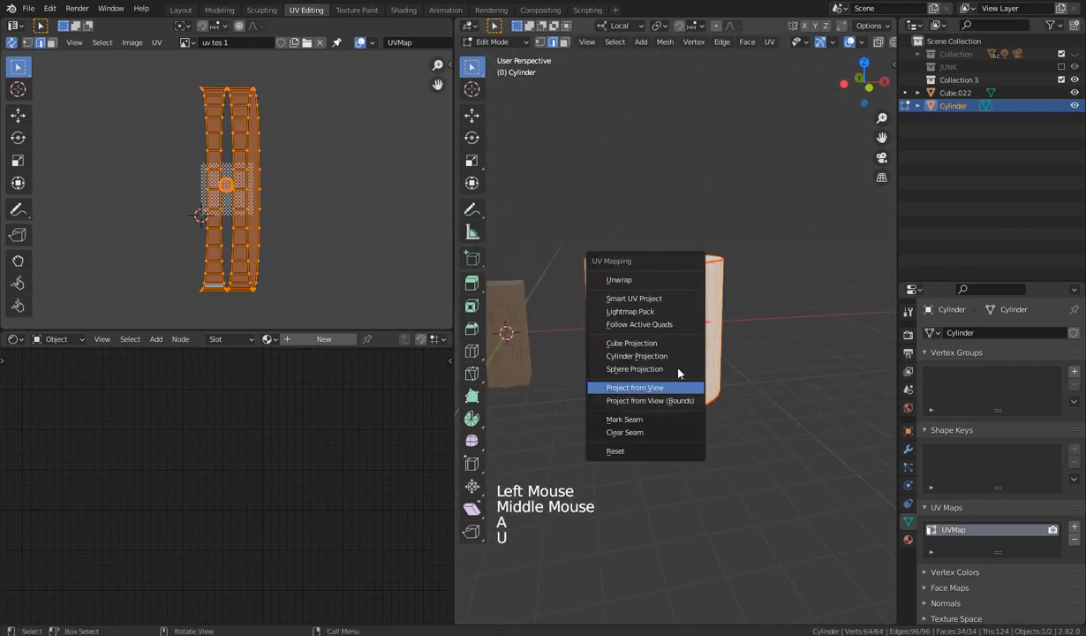
left_click(653, 283)
scroll(309, 224, "up", 8)
scroll(309, 226, "down", 2)
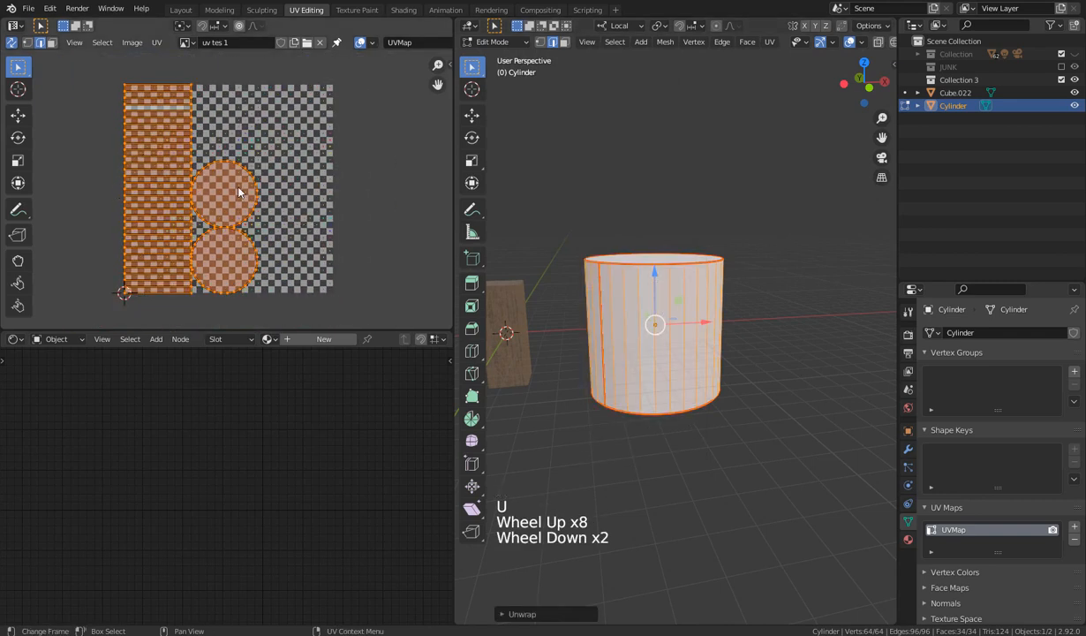
left_click(218, 218)
left_click(227, 254)
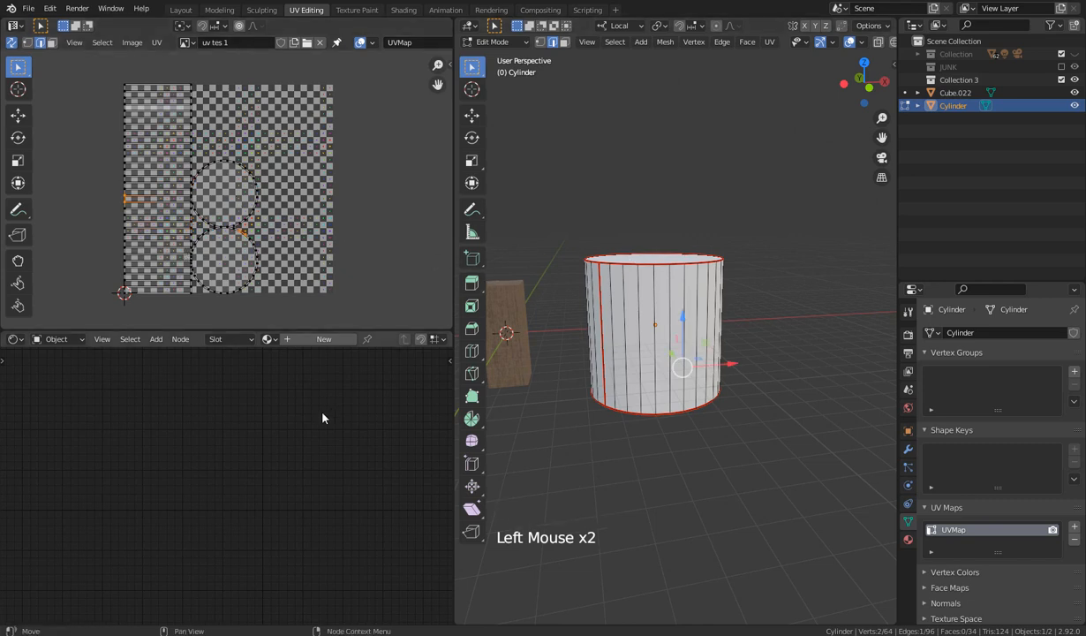
Create a new material for the cylinder and connect an Image Texture node's Color output to the Principled BSDF's Base Color
left_click(301, 344)
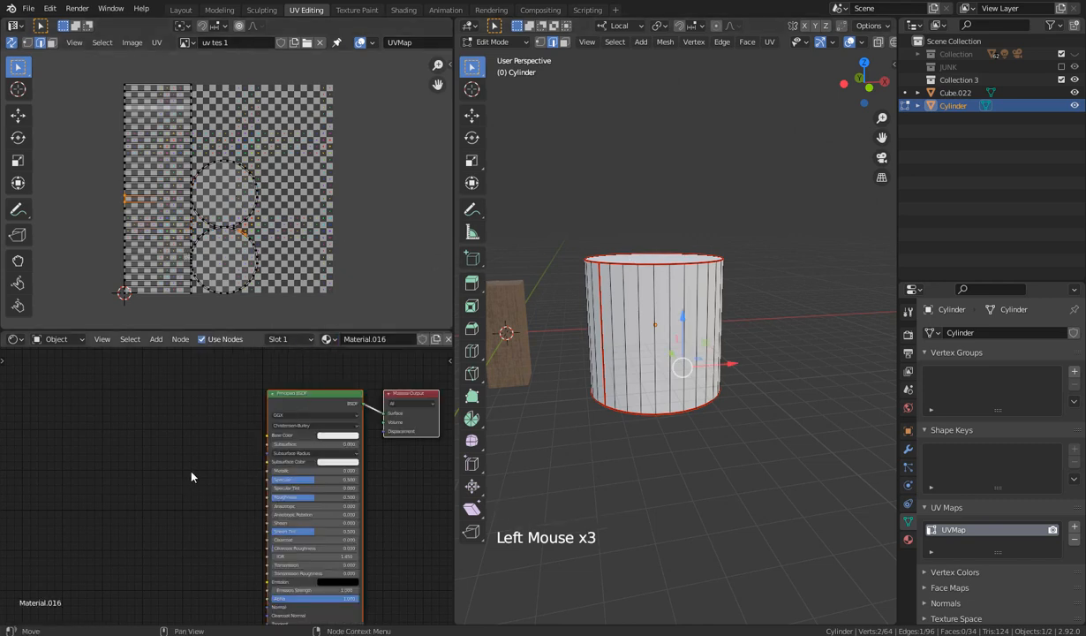
key("shift+a")
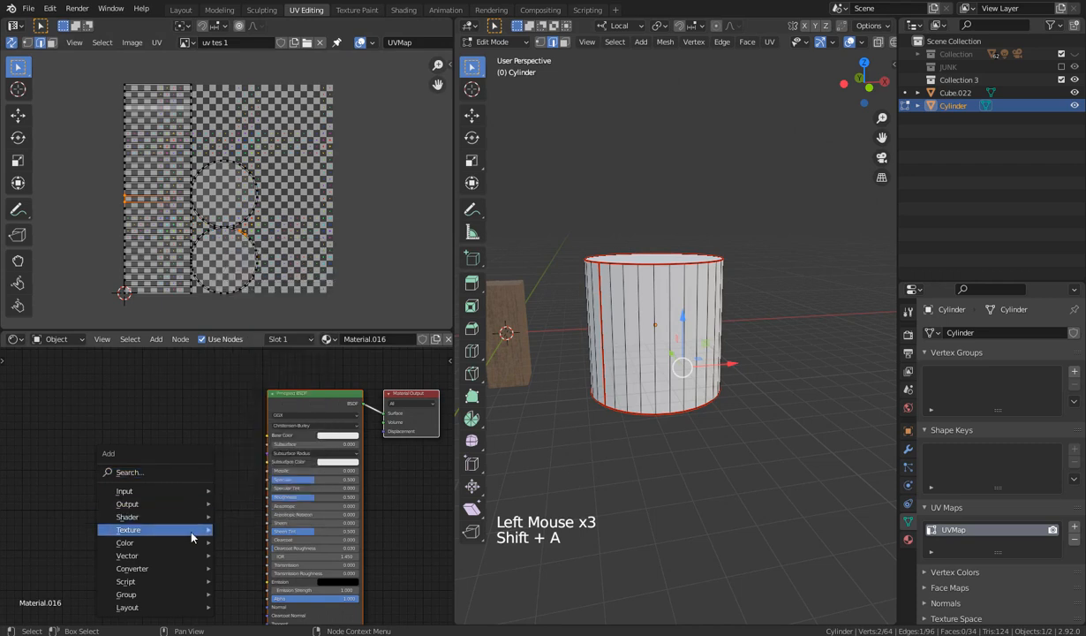
mouse_move(192, 536)
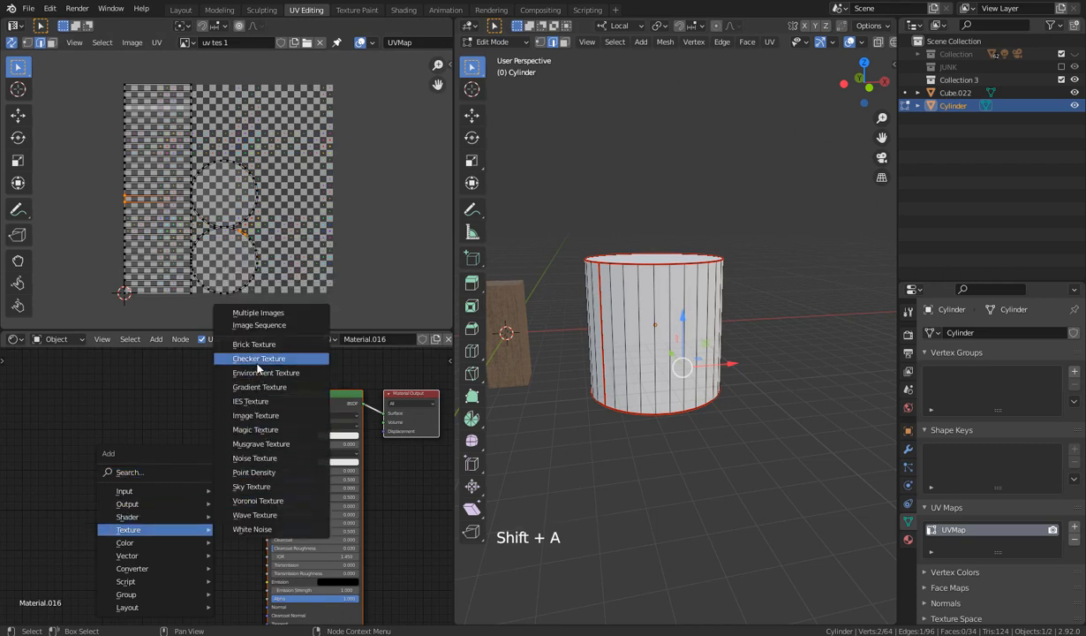
left_click(255, 415)
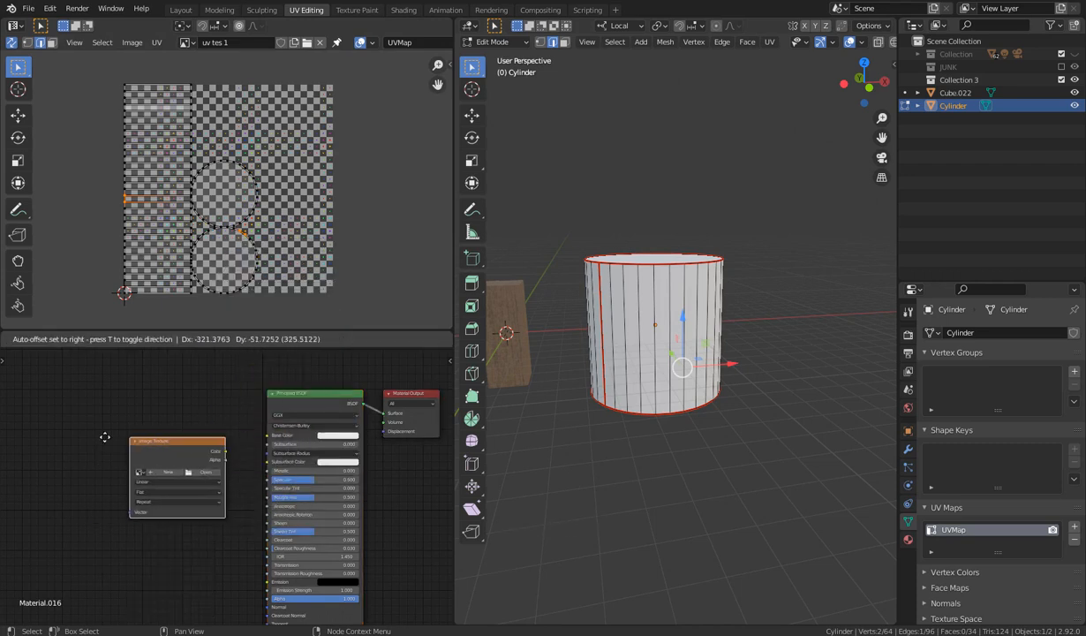
left_click(61, 416)
left_click_drag(183, 430, 263, 437)
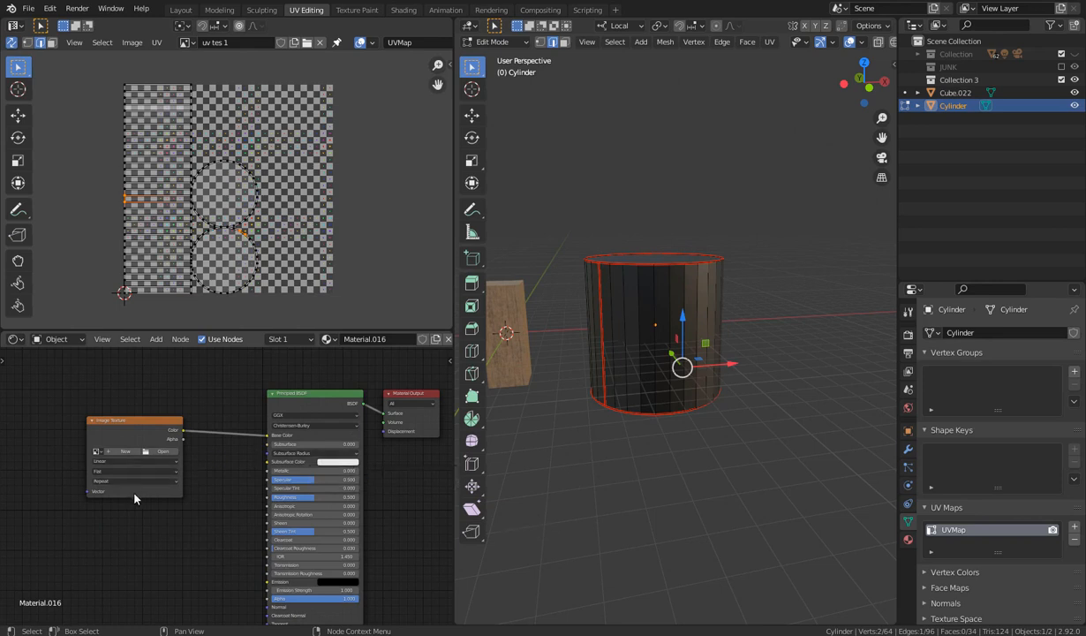
Assign the "uv tes 1" image to the Image Texture node and inspect the checker pattern around the cylinder
left_click(96, 451)
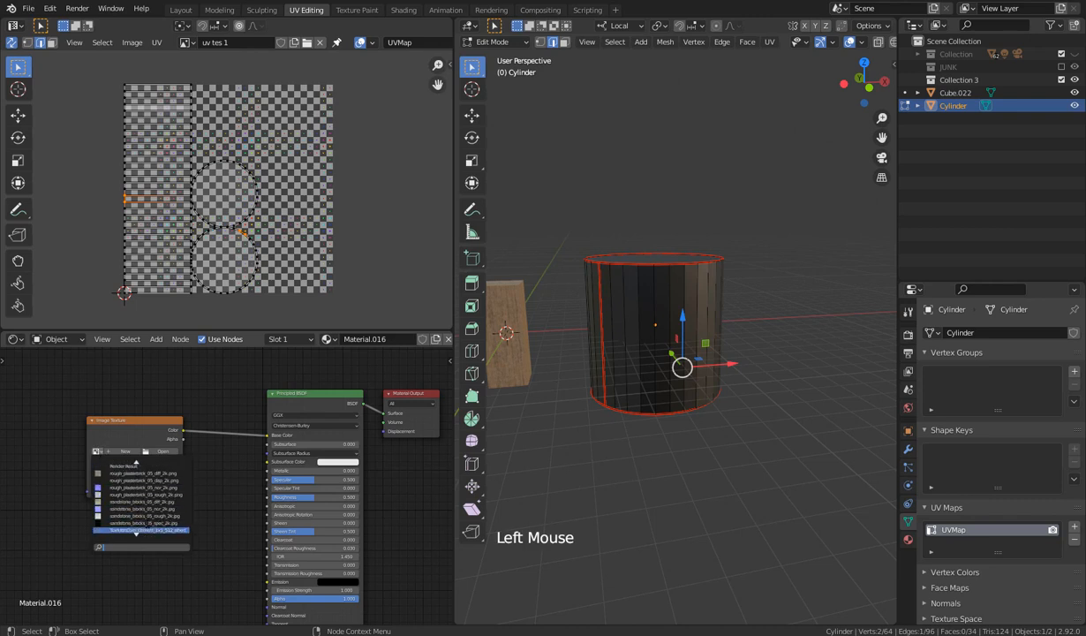
scroll(137, 529, "down", 6)
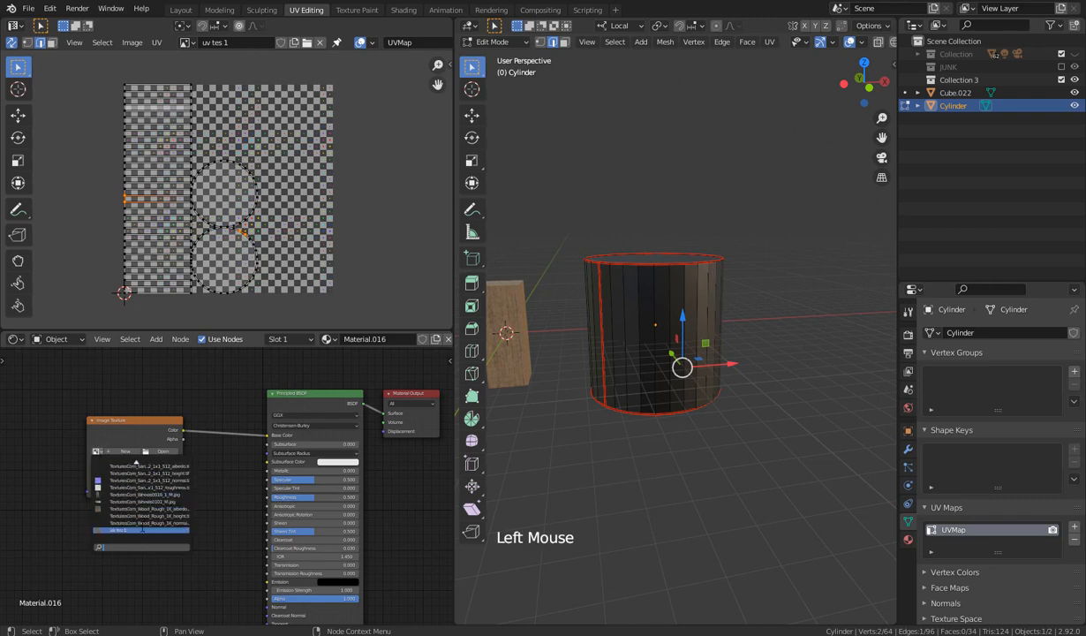
left_click(124, 529)
middle_click_drag(578, 367, 615, 373)
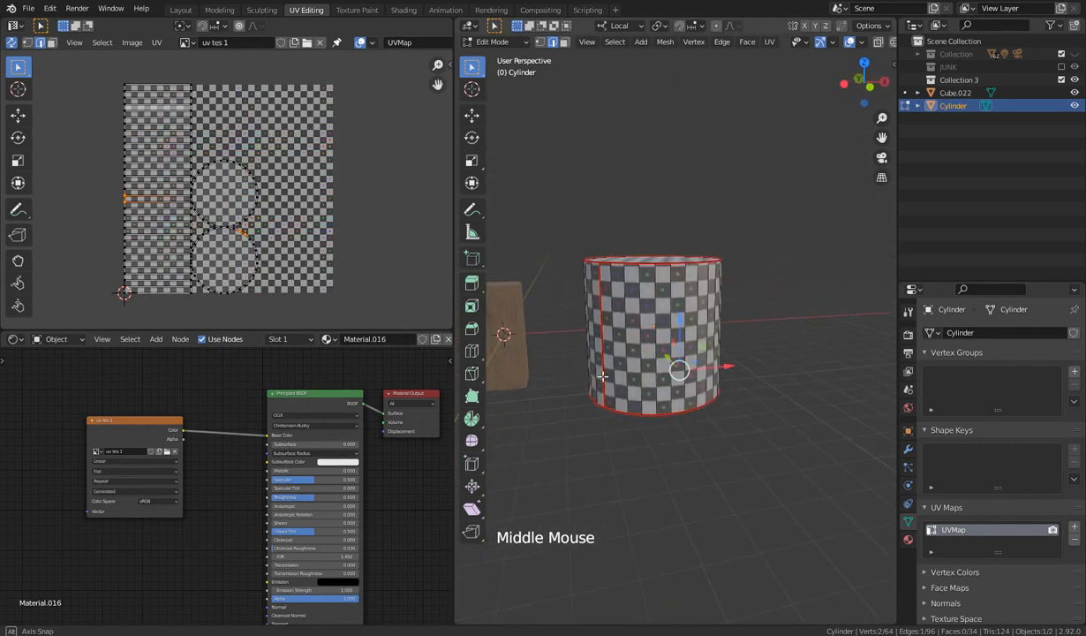
middle_click_drag(691, 448, 566, 402)
middle_click_drag(687, 381, 668, 421)
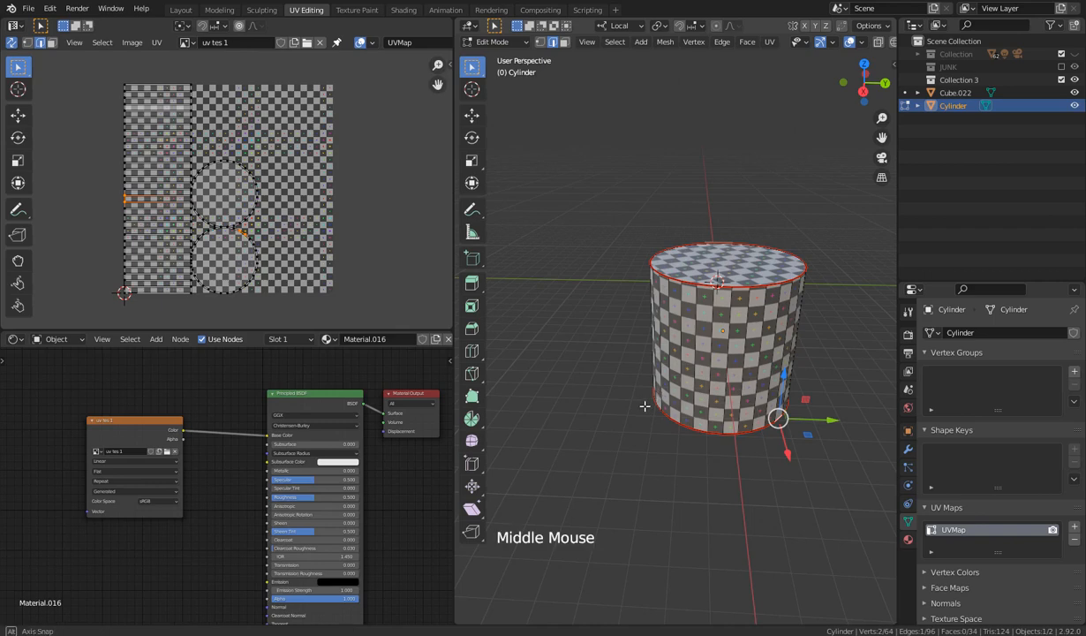
middle_click_drag(622, 386, 621, 404)
middle_click_drag(672, 358, 605, 388)
middle_click_drag(707, 415, 737, 432)
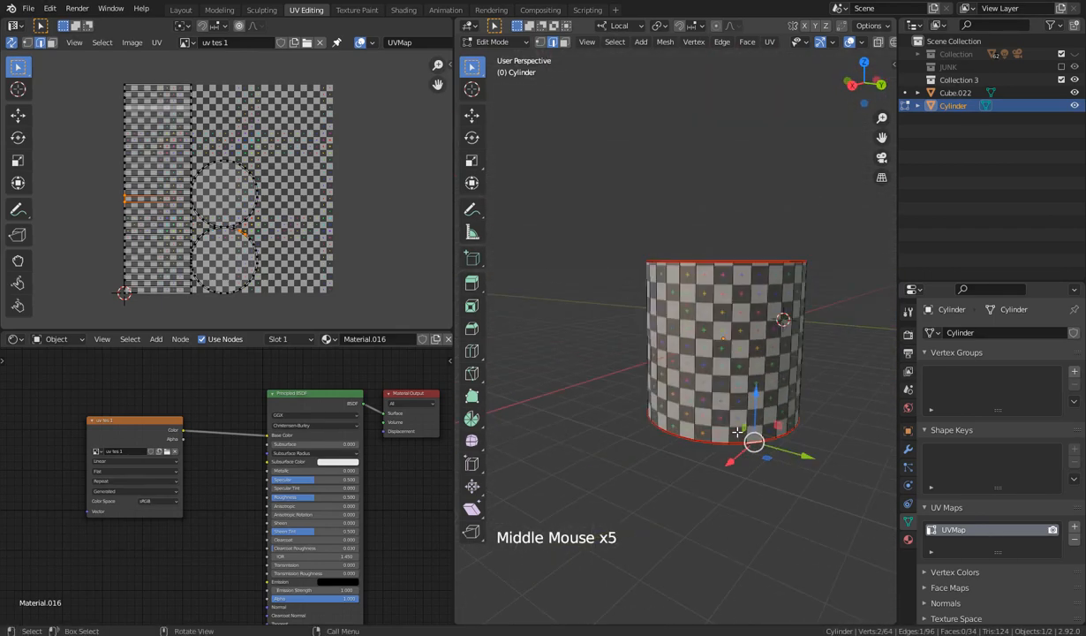